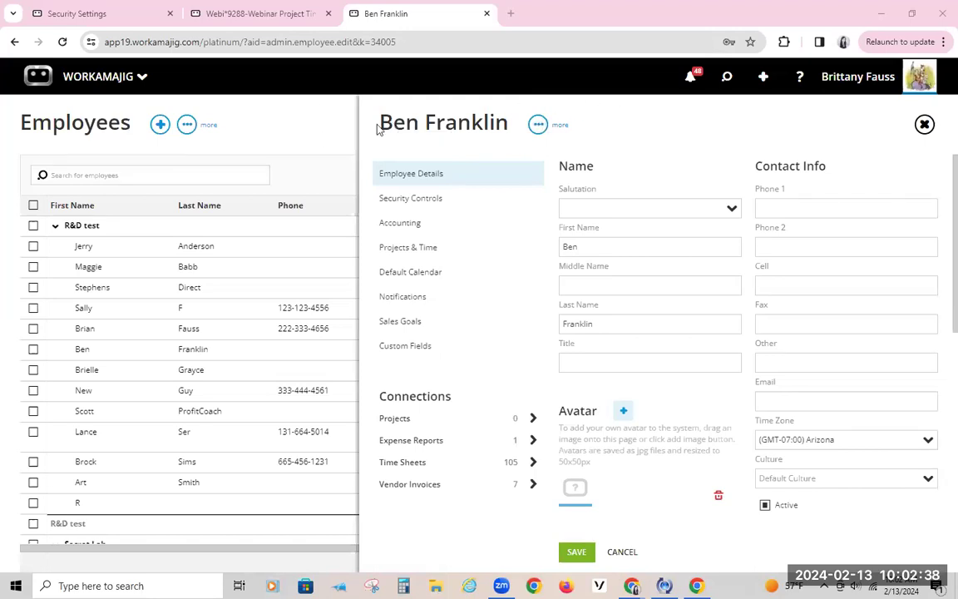
Open the employee's Security Controls and examine the assigned security group and the other available groups
click(412, 208)
drag(688, 270, 541, 275)
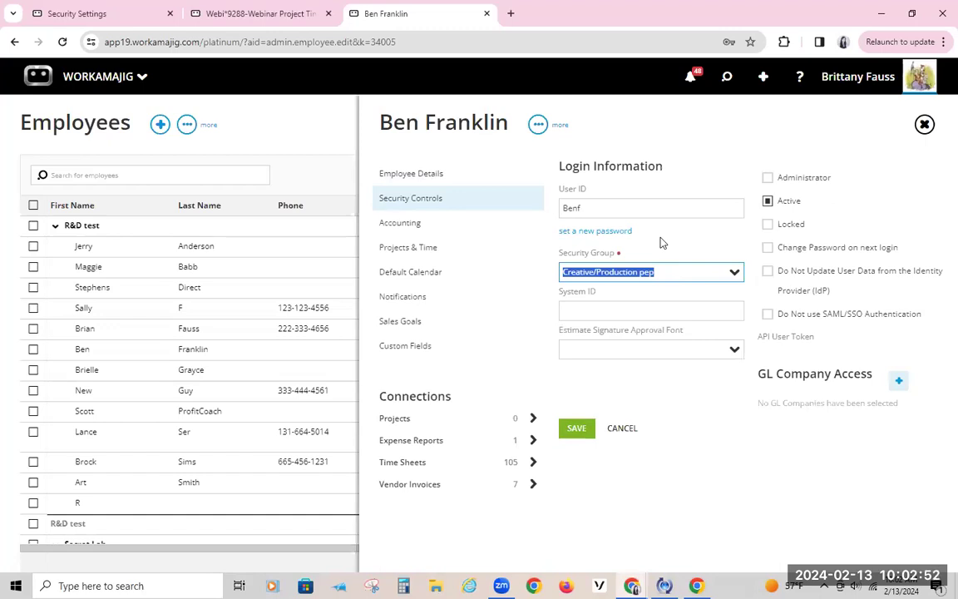
click(736, 279)
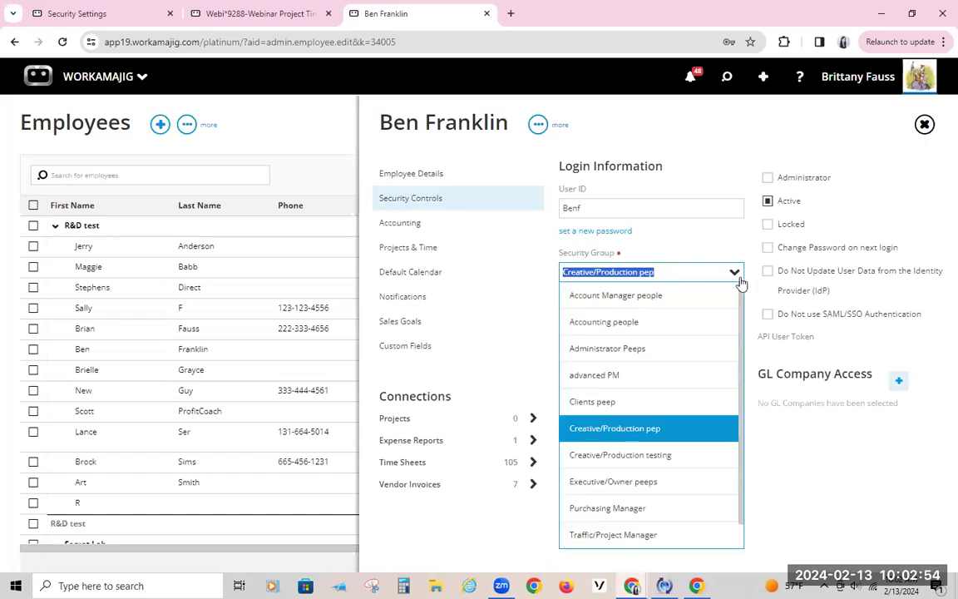
scroll(737, 305, down, 1)
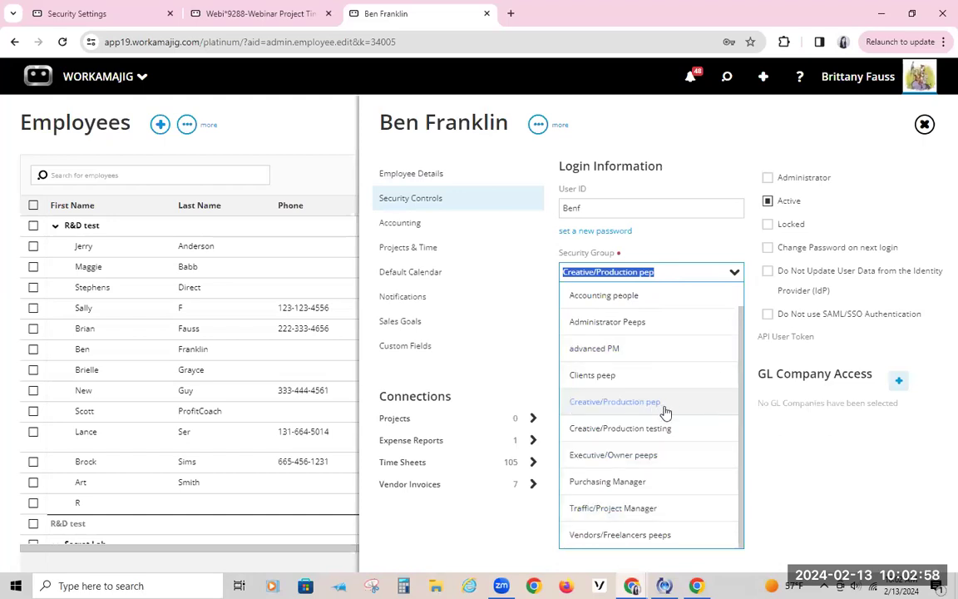
click(710, 274)
click(733, 272)
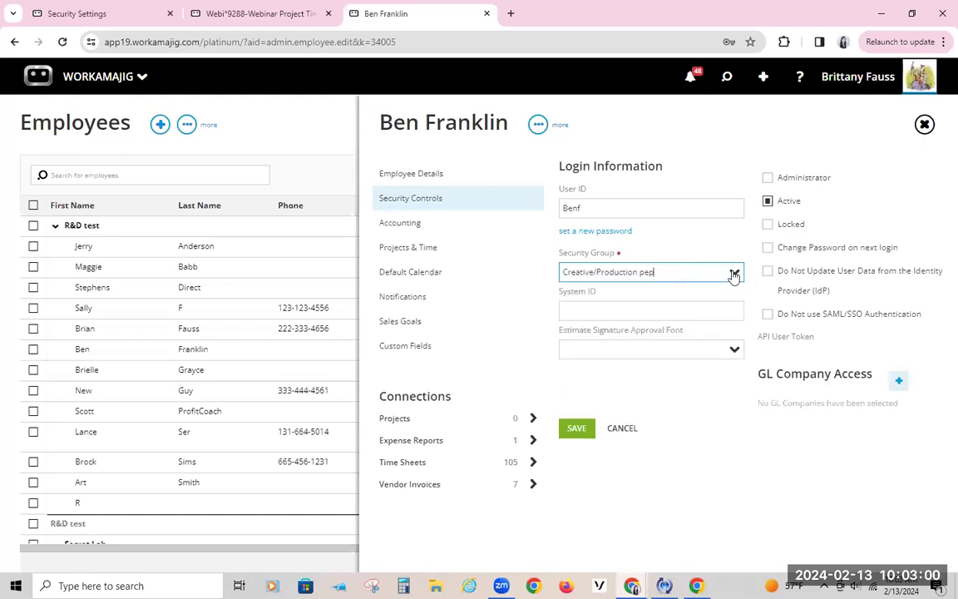
drag(656, 276, 513, 276)
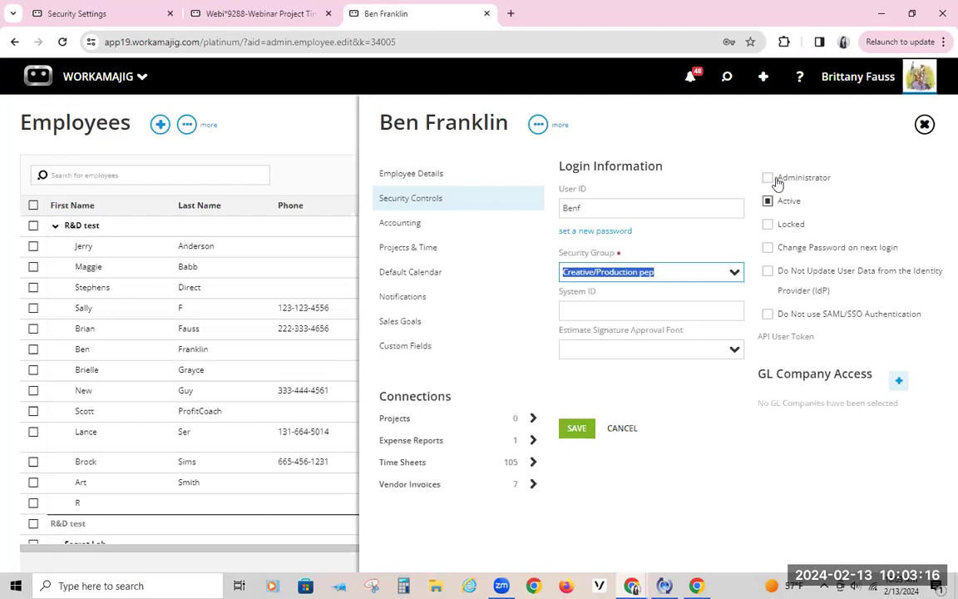
click(667, 275)
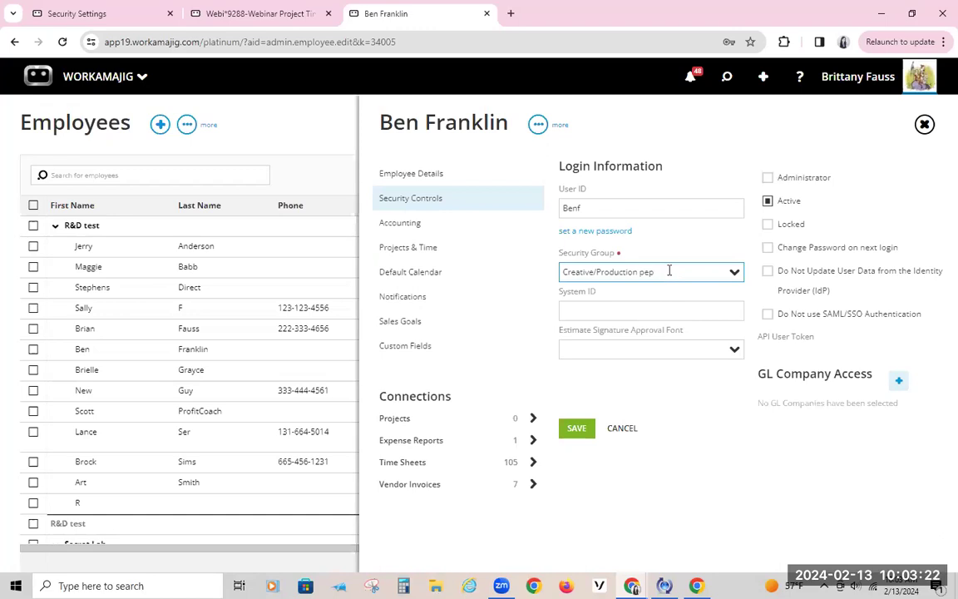
drag(665, 278, 558, 274)
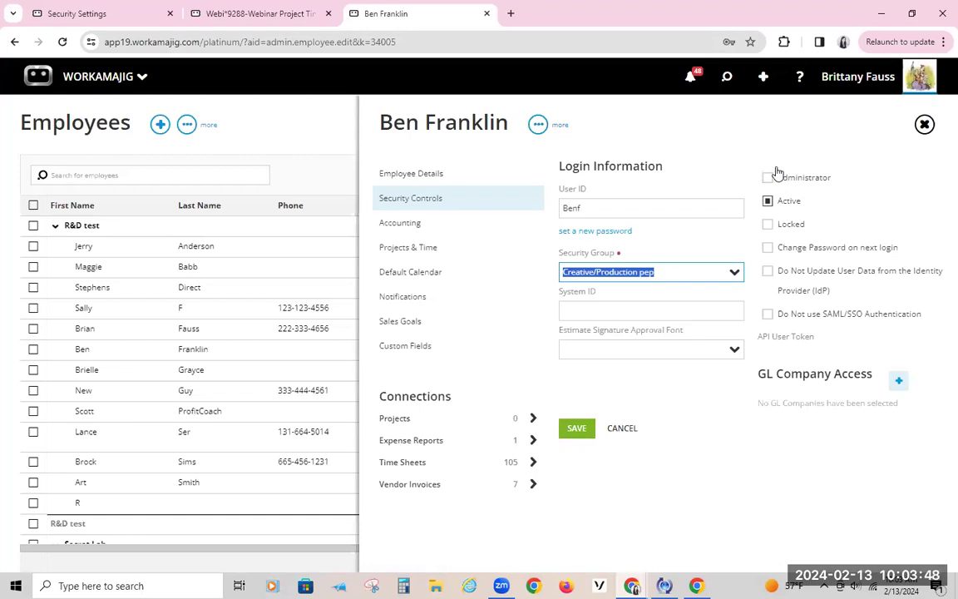
click(693, 137)
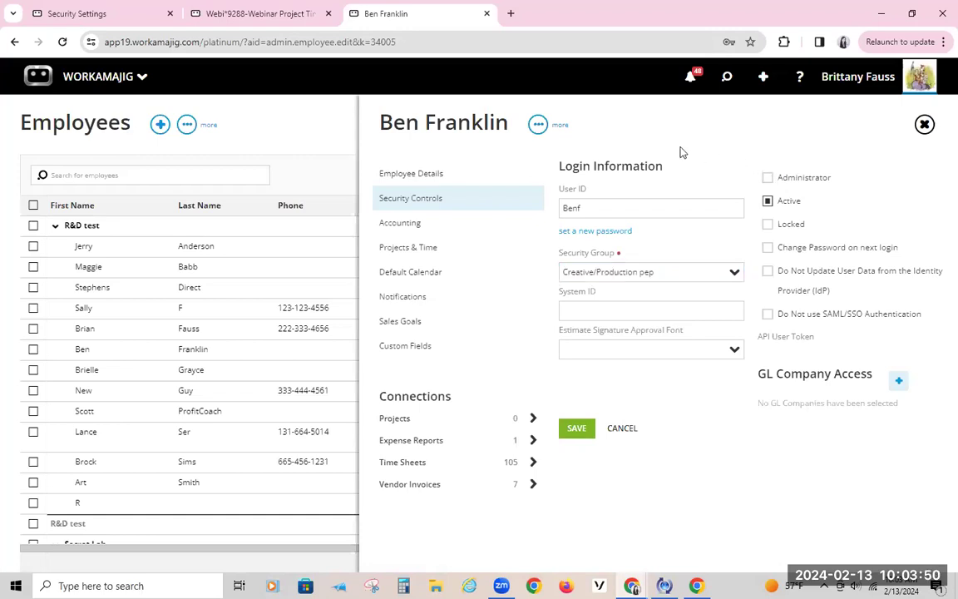
click(677, 272)
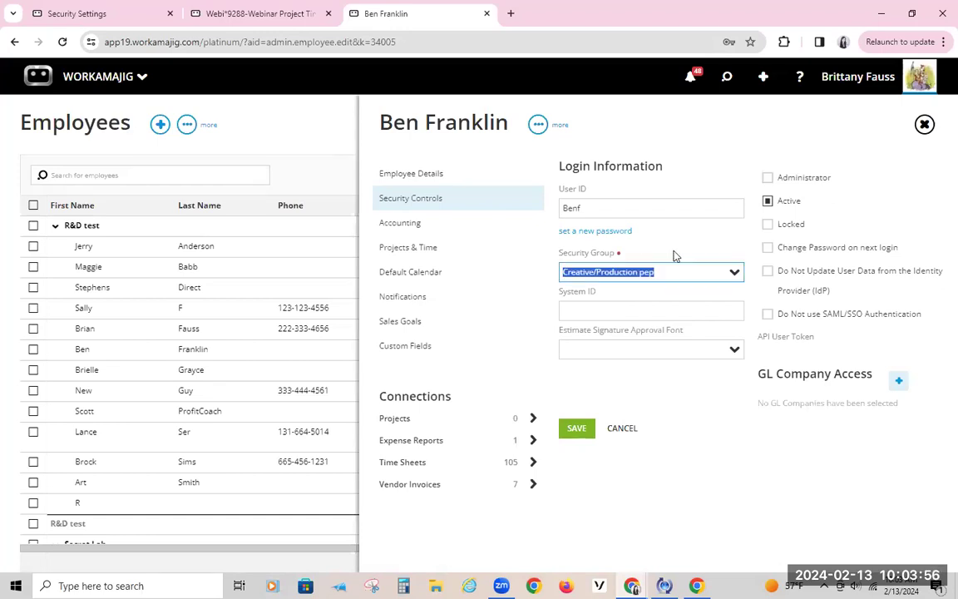
Open the employee's Projects & Time settings and examine the default service and the list of assigned services
click(416, 248)
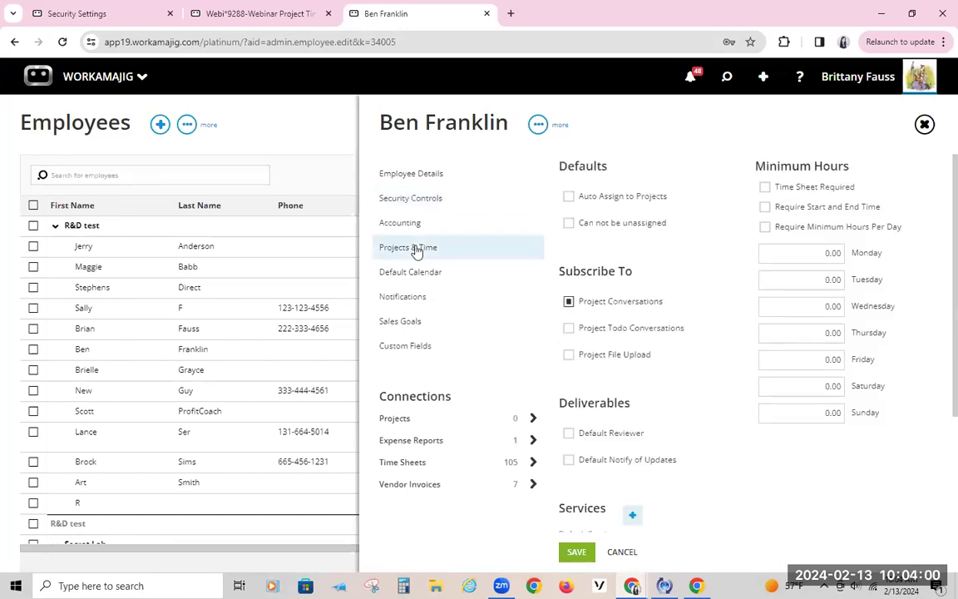
scroll(624, 263, down, 2)
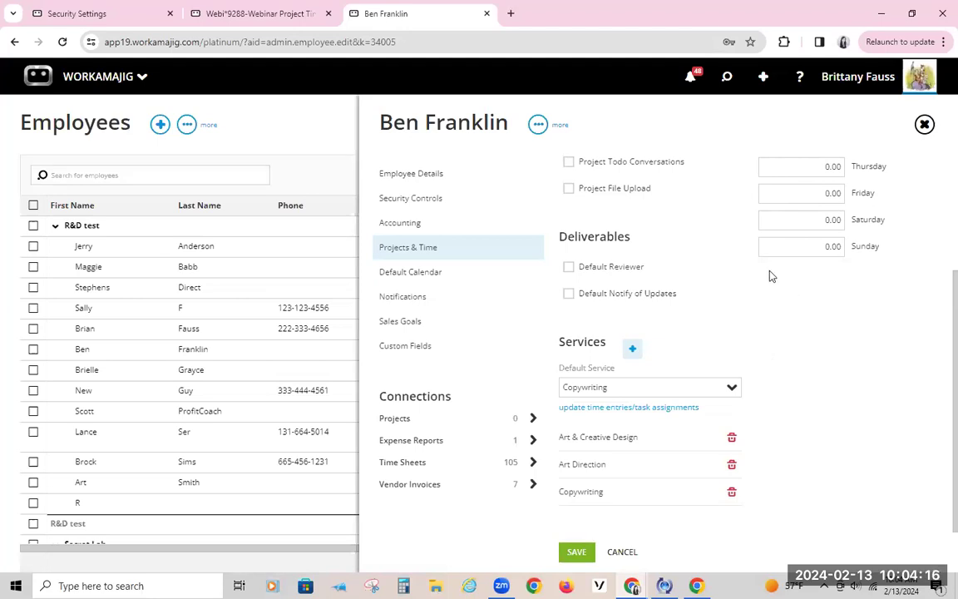
click(732, 389)
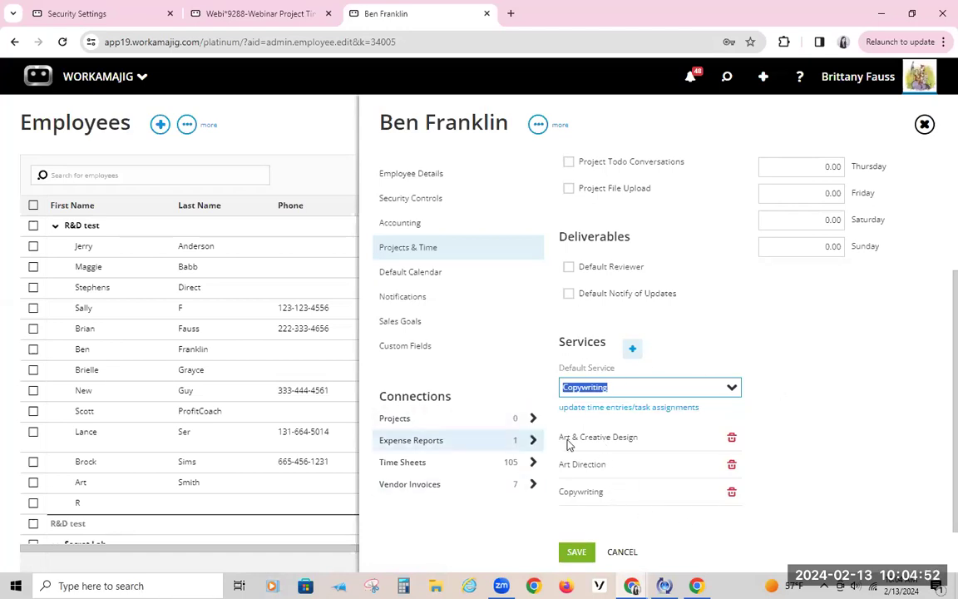
click(639, 386)
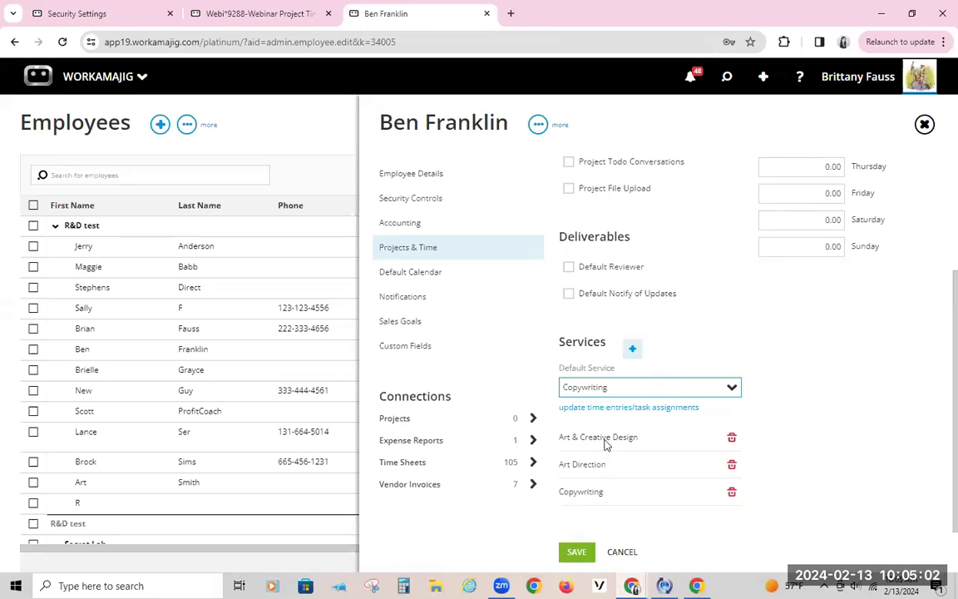
click(731, 389)
click(732, 389)
Browse the services that can be added to the employee, and close the list without adding any
click(633, 350)
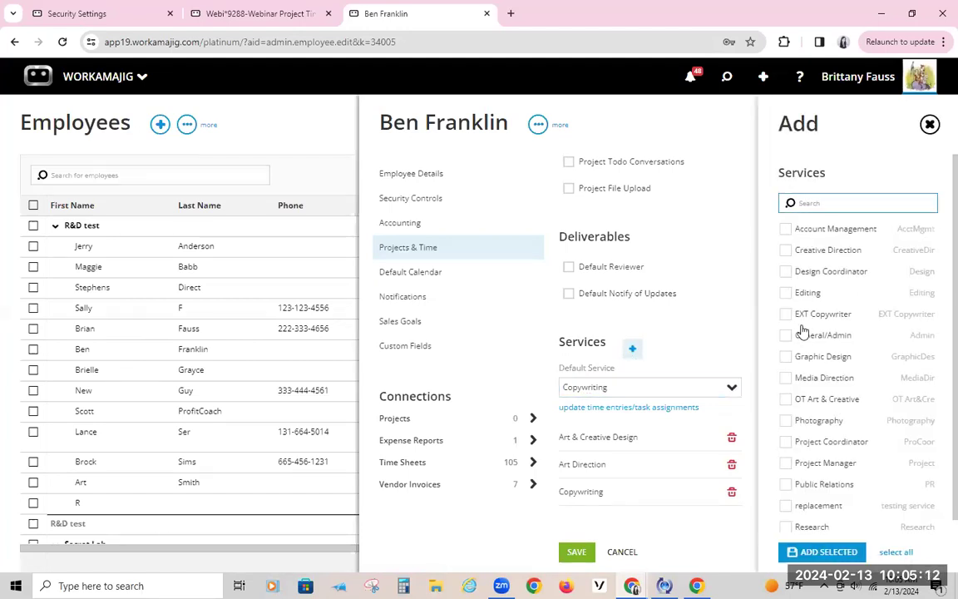
scroll(798, 375, down, 1)
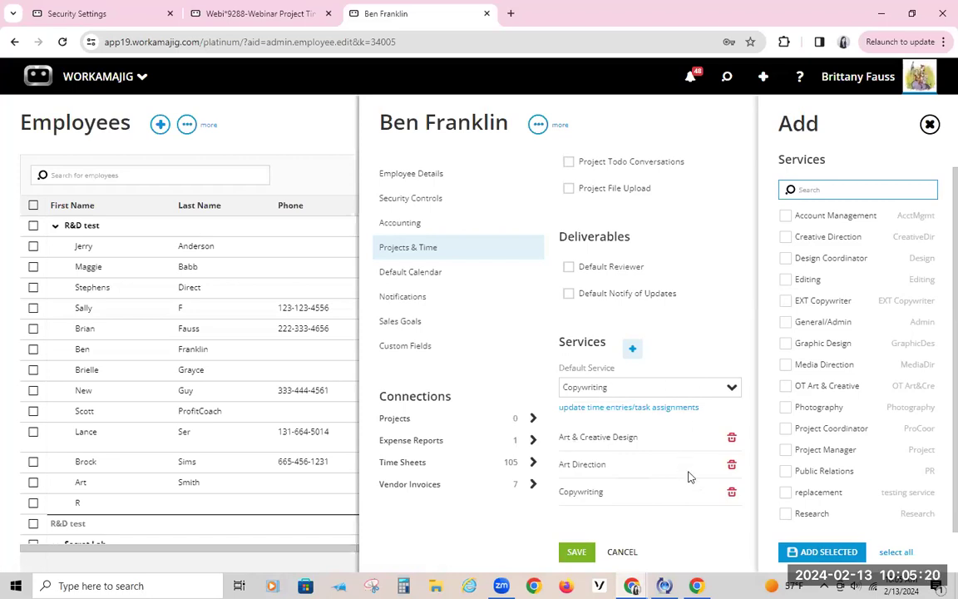
click(665, 525)
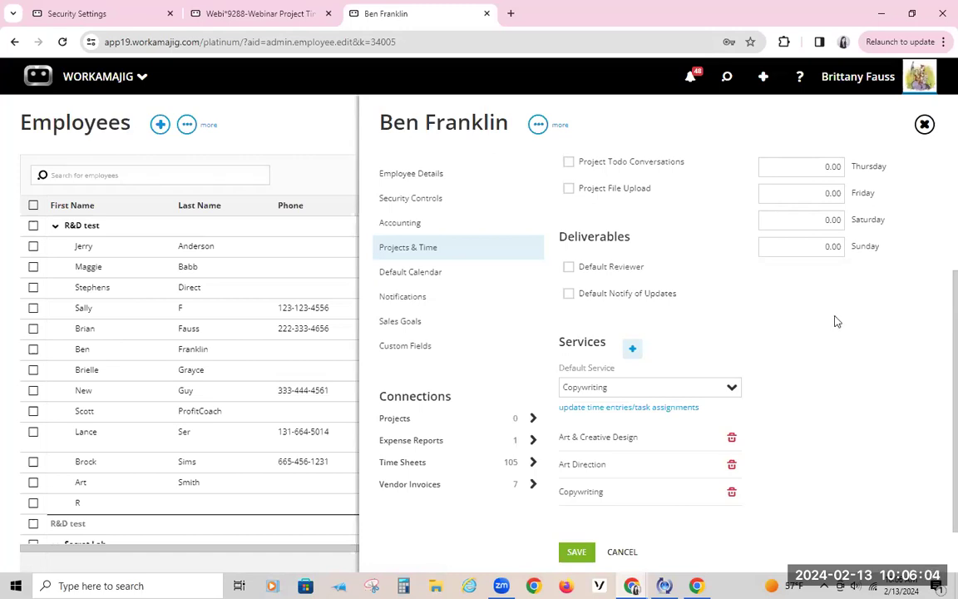
Recheck the employee's security group under Security Controls and the assigned services under Projects & Time
click(417, 201)
click(646, 271)
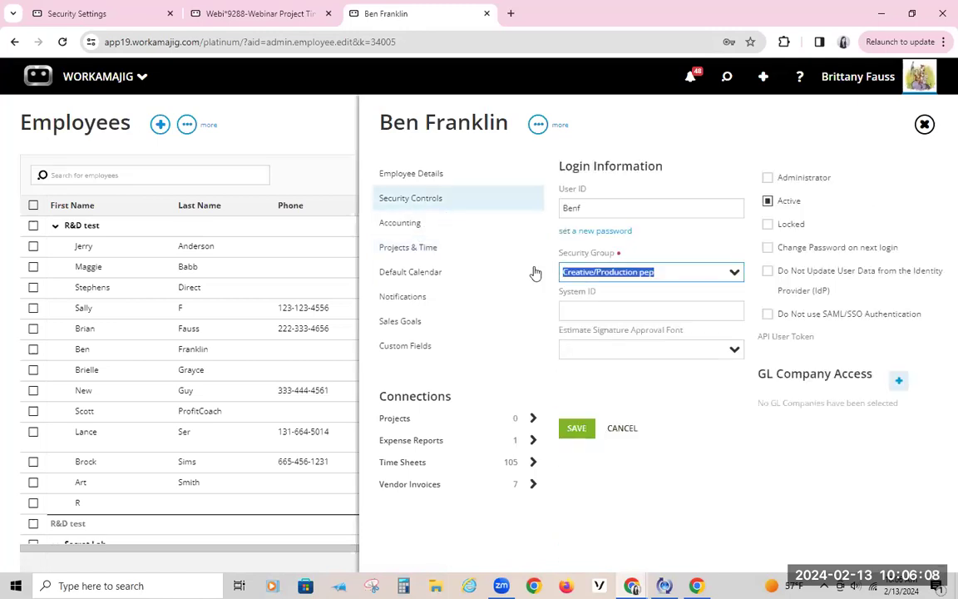
click(408, 247)
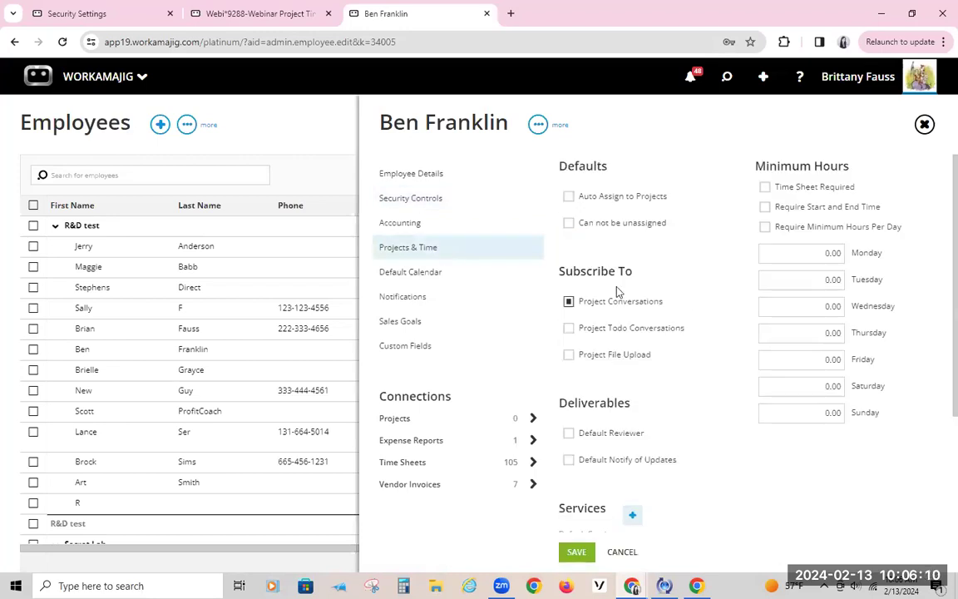
scroll(527, 498, down, 3)
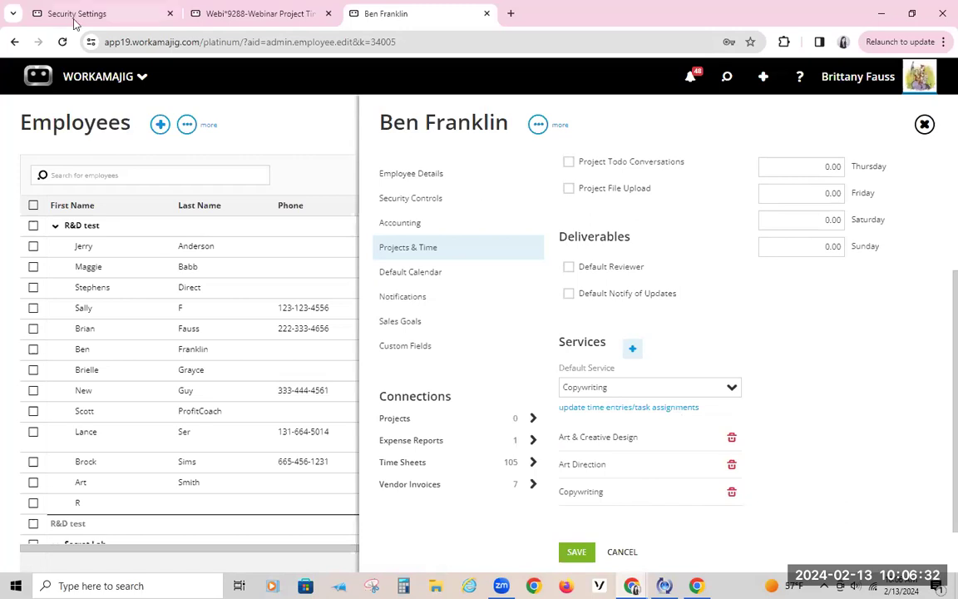
Open Security Settings from System Setup and show the rights and members of the Creative/Production pep group
mouse_move(77, 17)
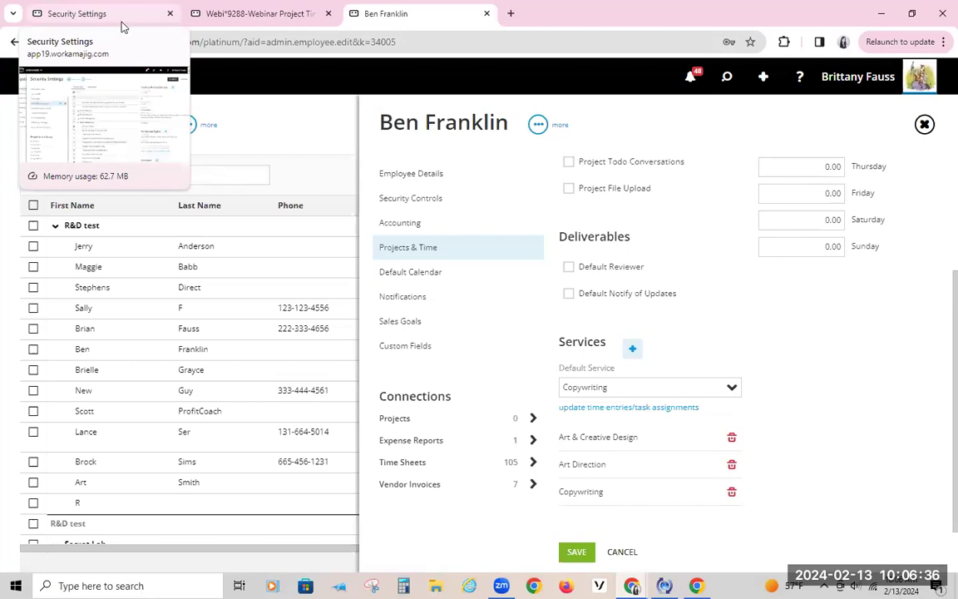
click(104, 14)
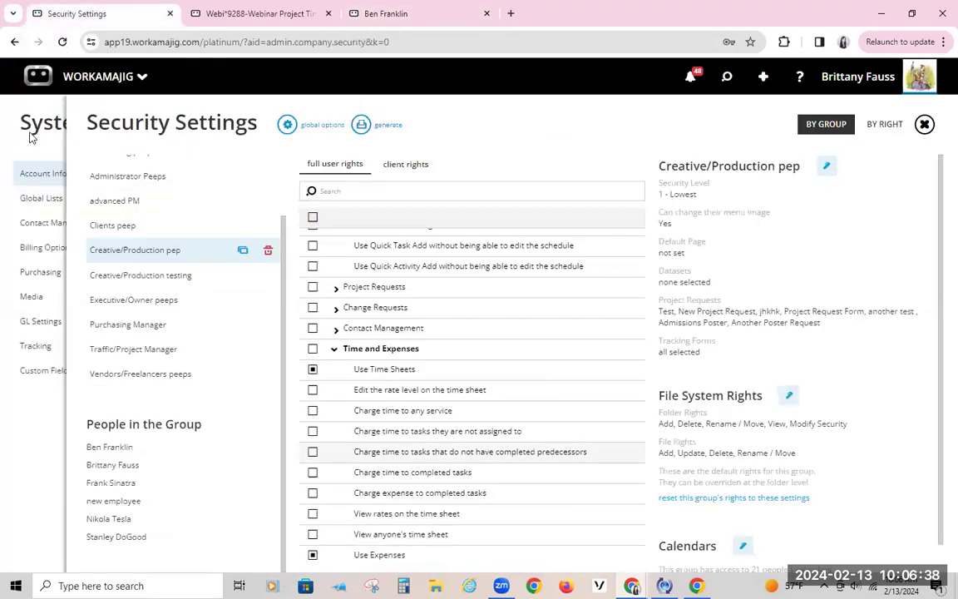
click(35, 79)
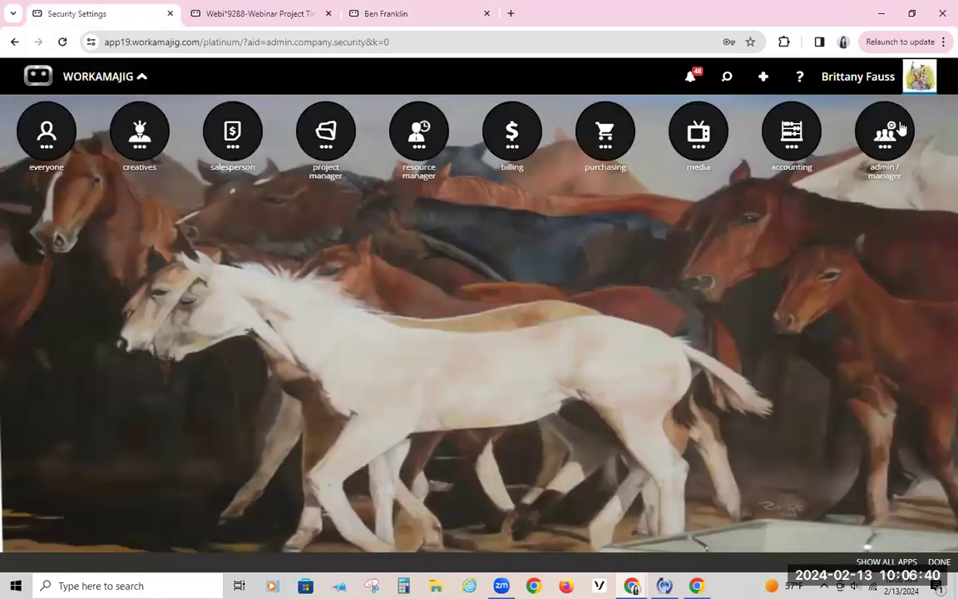
click(900, 129)
click(510, 239)
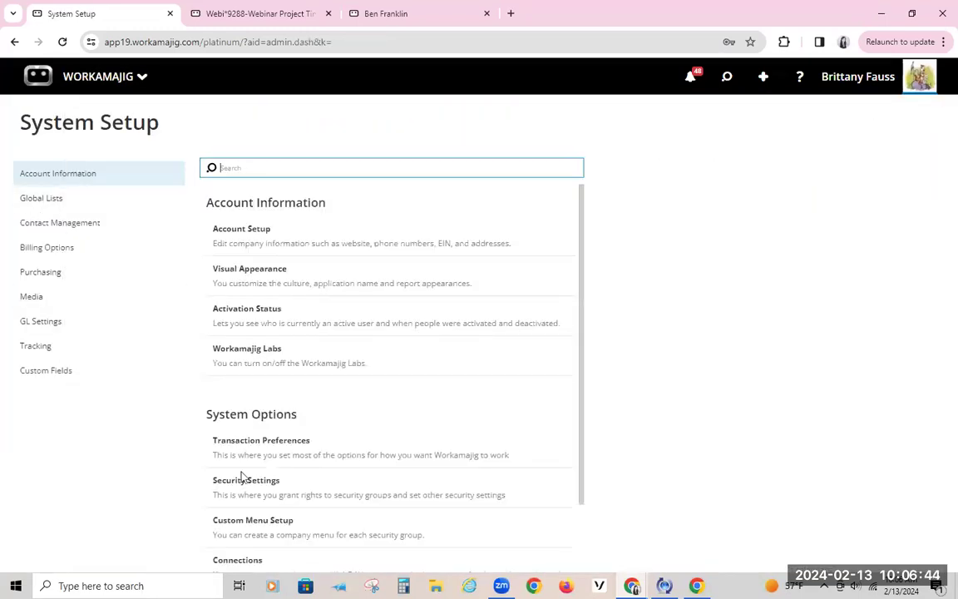
click(301, 487)
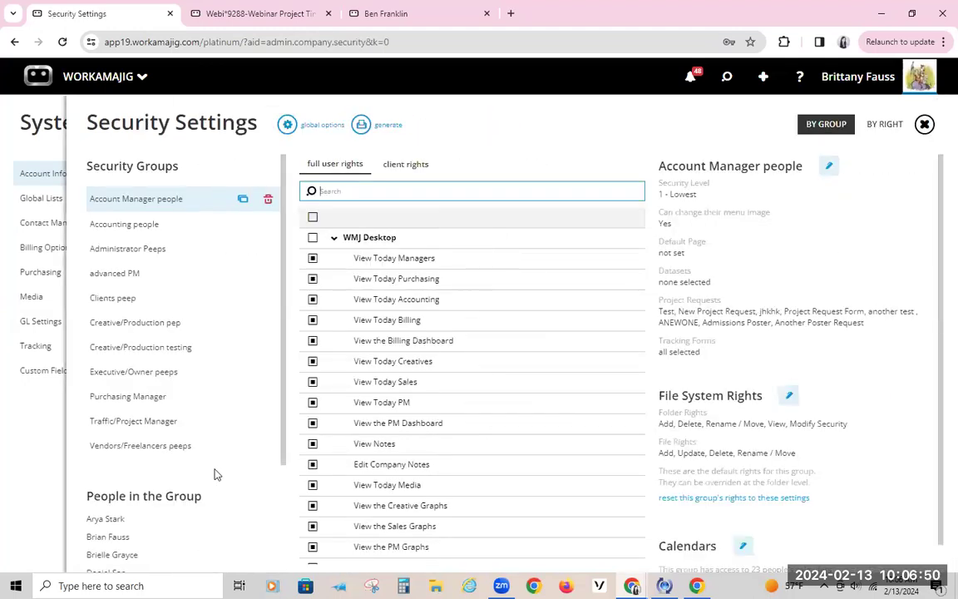
click(112, 325)
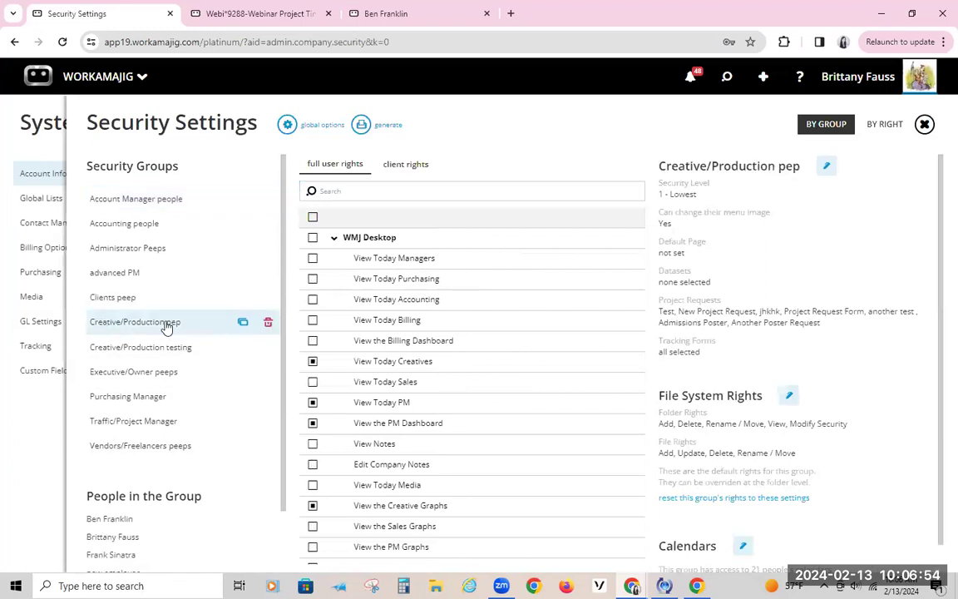
drag(162, 526, 86, 524)
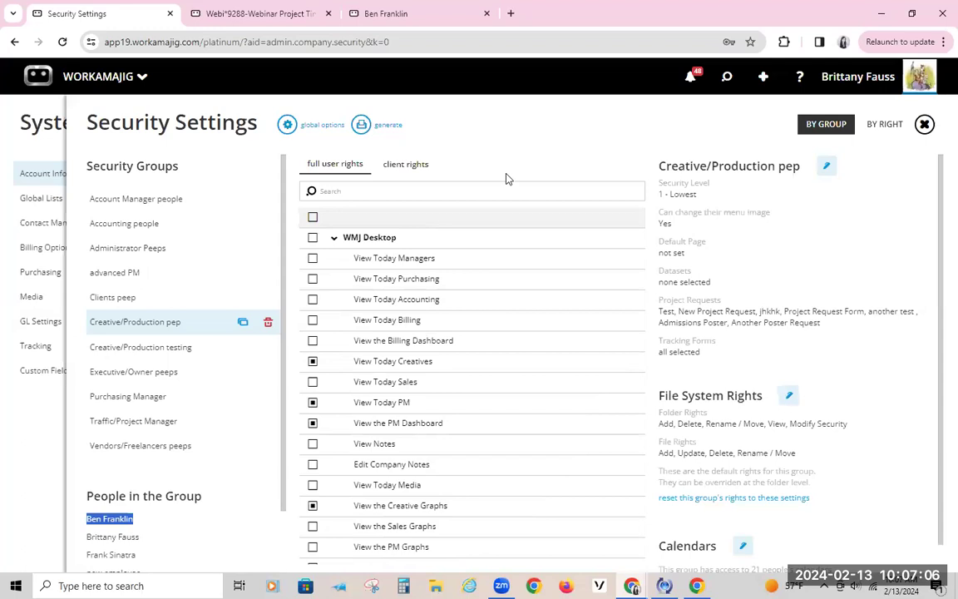
Collapse the WMJ Desktop and System Administration rights and examine the Project Administration rights, including Access any project and Charge any project
click(335, 237)
click(336, 258)
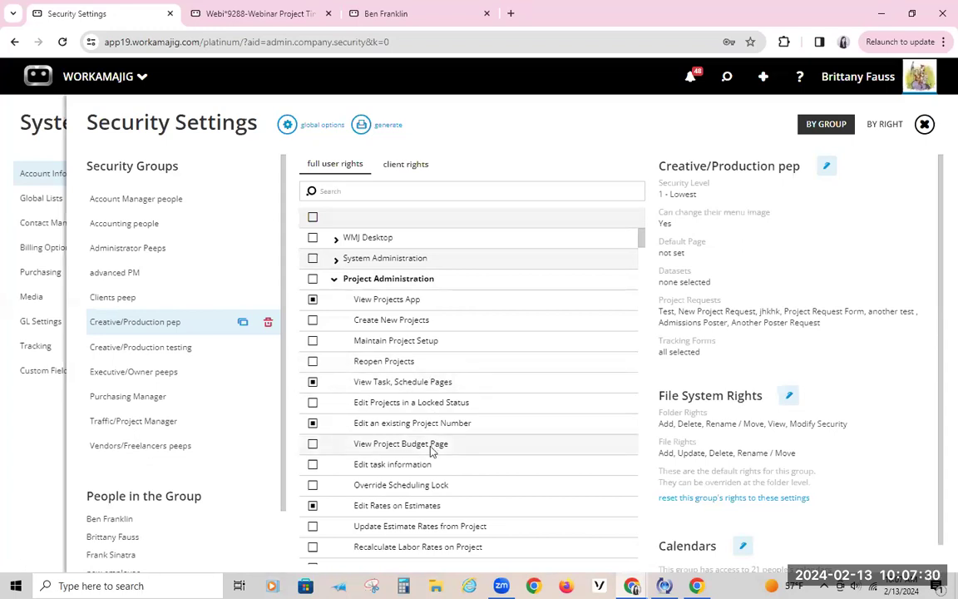
scroll(522, 390, down, 3)
scroll(499, 394, down, 2)
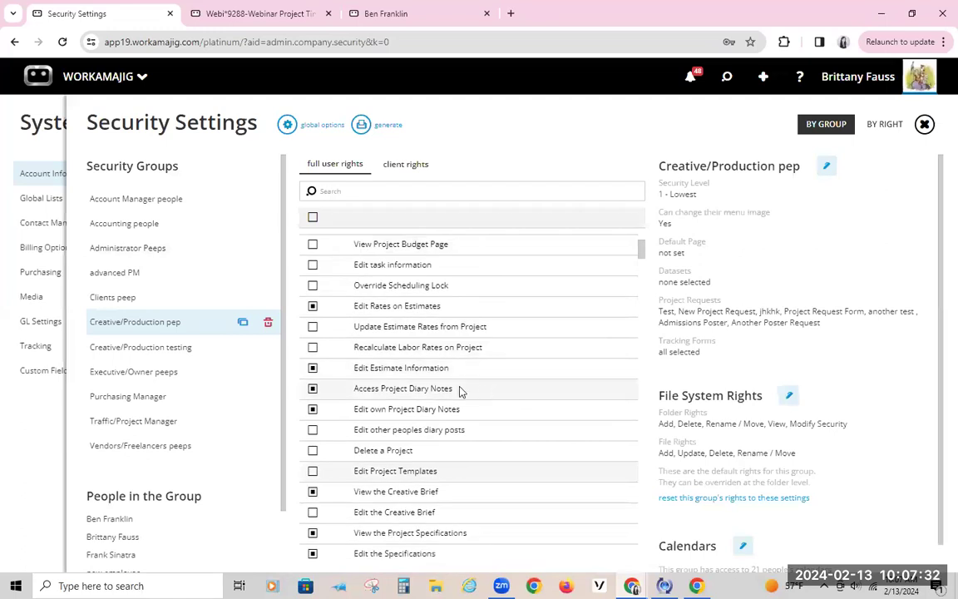
scroll(462, 391, down, 6)
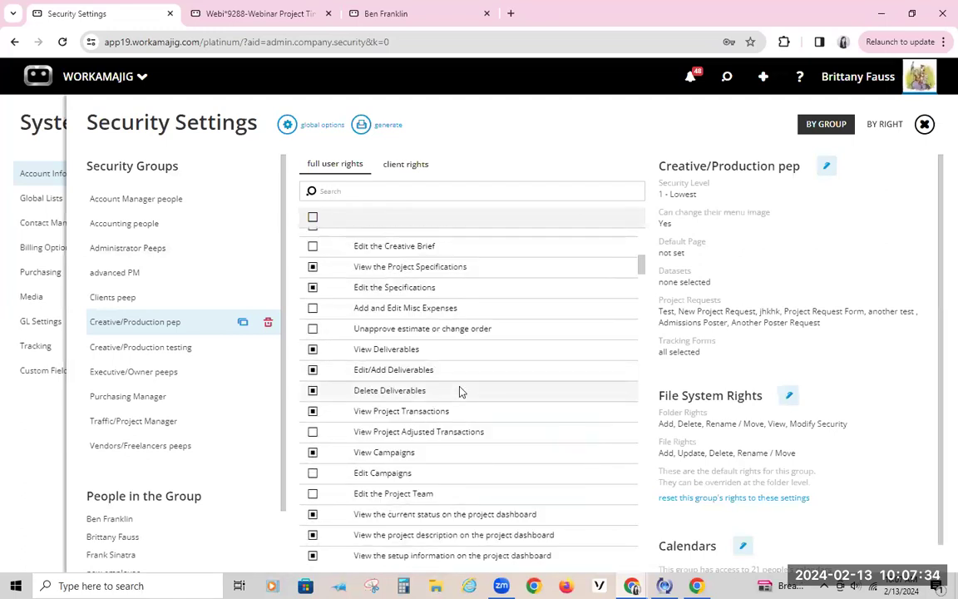
scroll(462, 391, down, 2)
scroll(461, 390, down, 4)
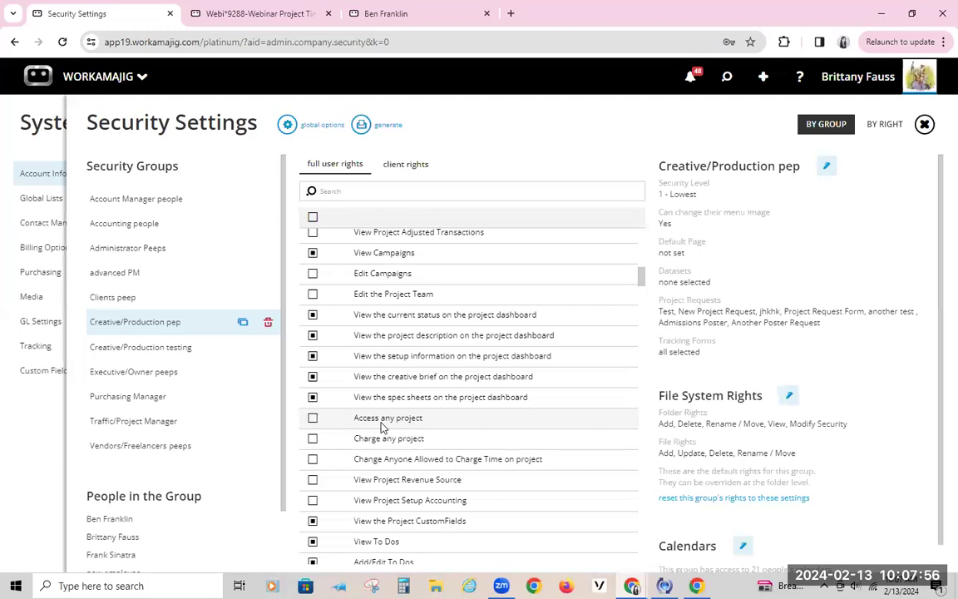
View the task schedule of project Webi*9288, and return to the security settings
click(225, 6)
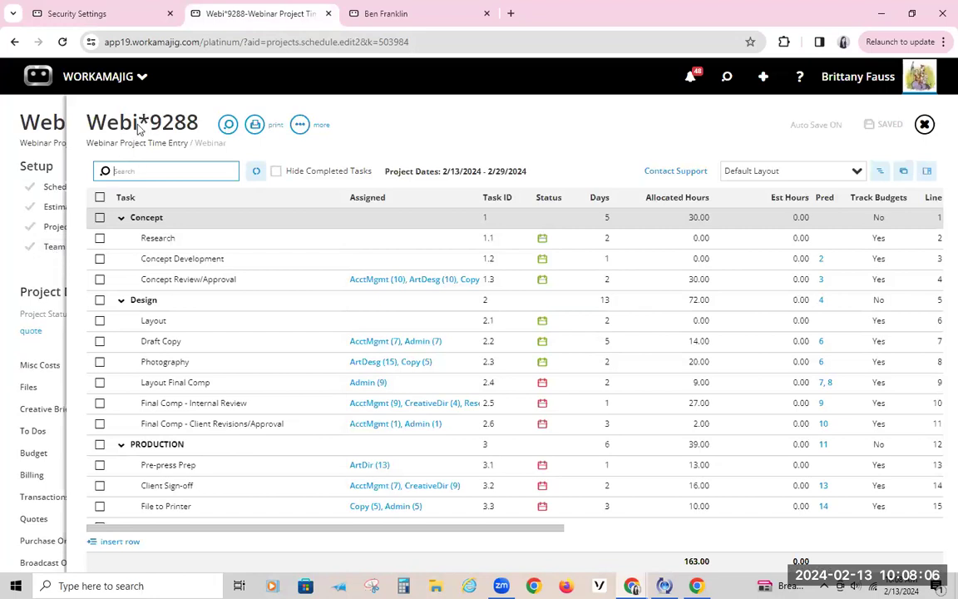
click(123, 10)
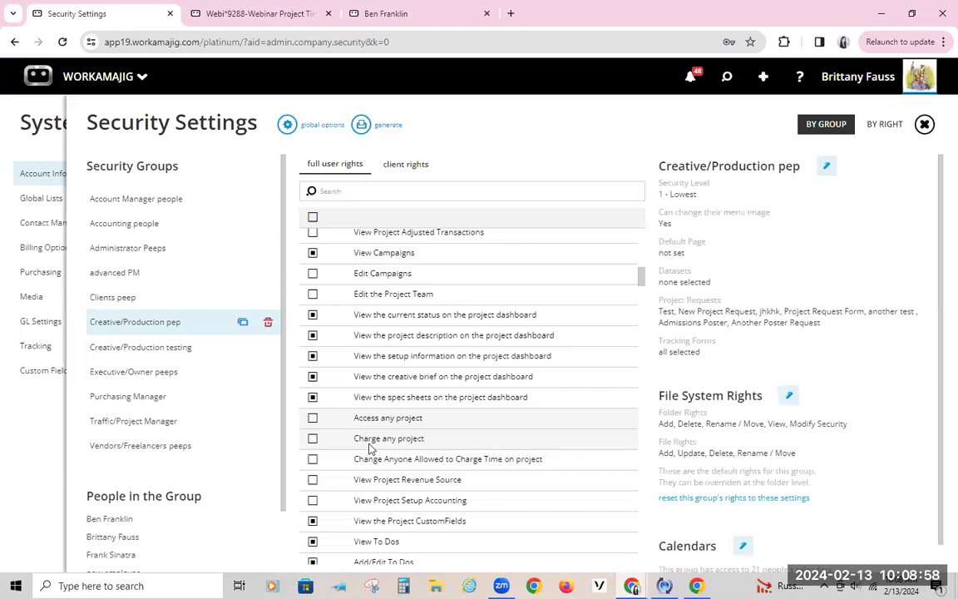
Collapse the Project Requests, Change Requests and Contact Management rights and examine the group's Time and Expenses rights
scroll(370, 449, down, 3)
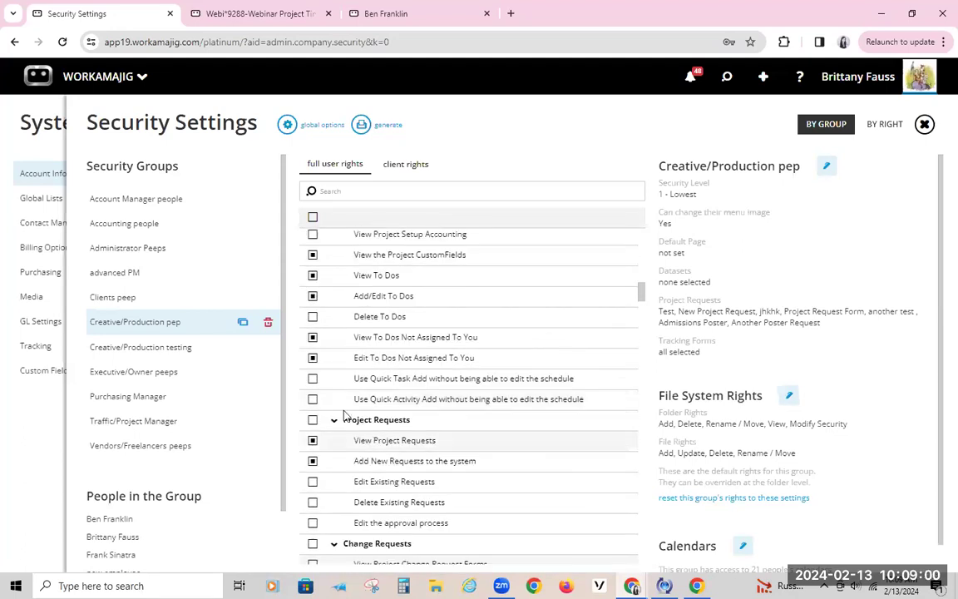
click(335, 420)
click(335, 441)
click(335, 462)
scroll(457, 481, down, 2)
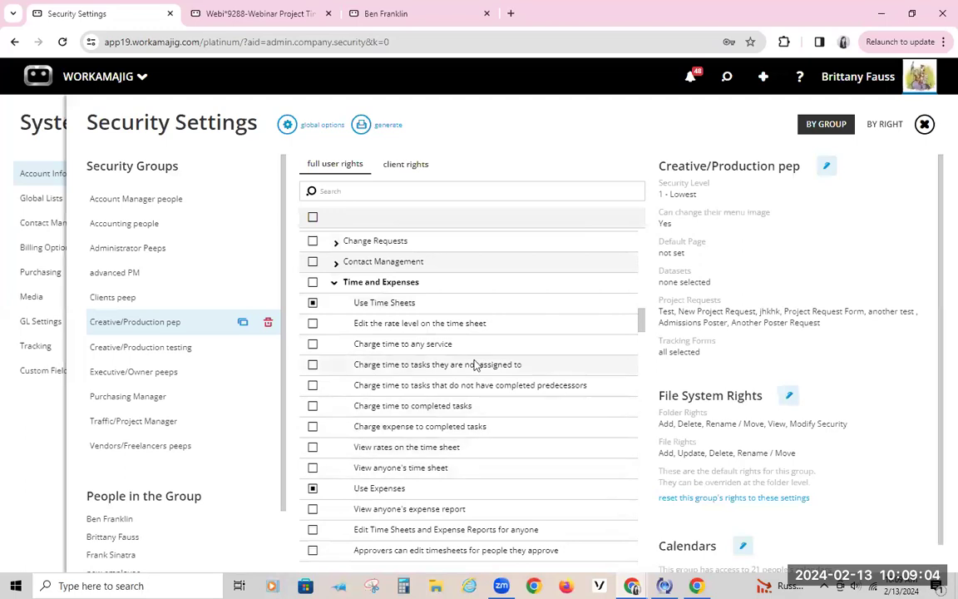
scroll(482, 363, down, 1)
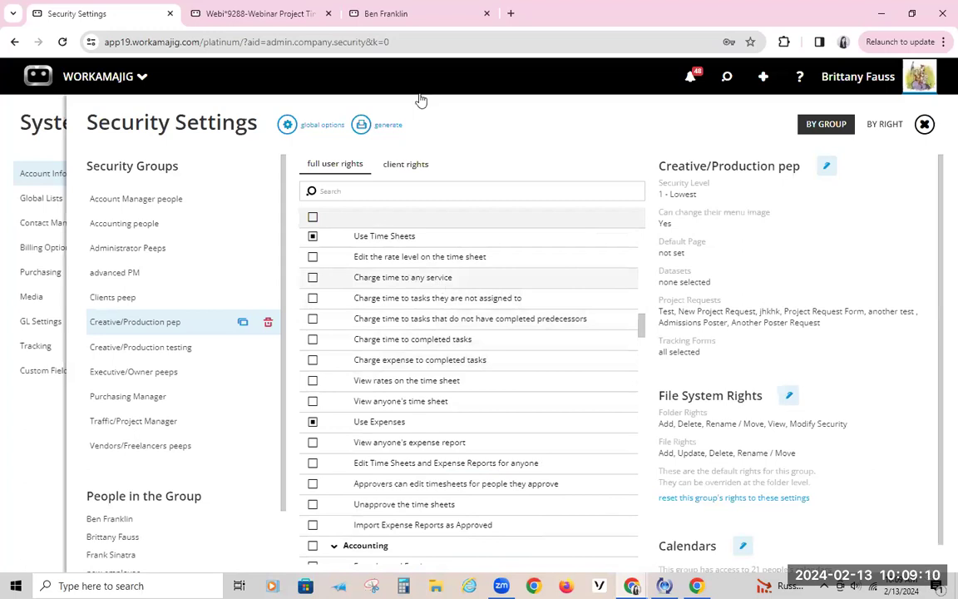
Check the services assigned to the employee, and return to the group's Time and Expenses rights
click(413, 12)
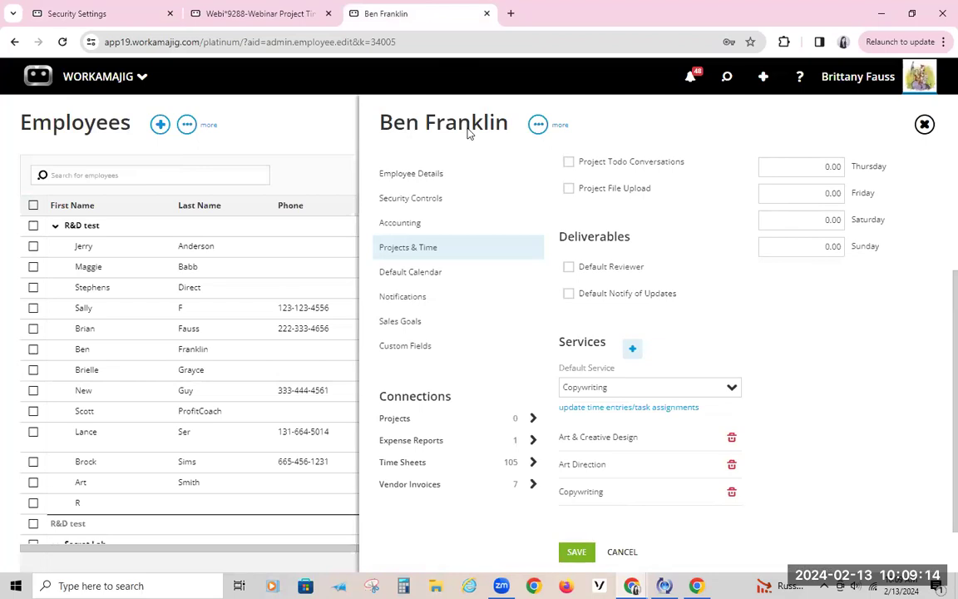
click(75, 14)
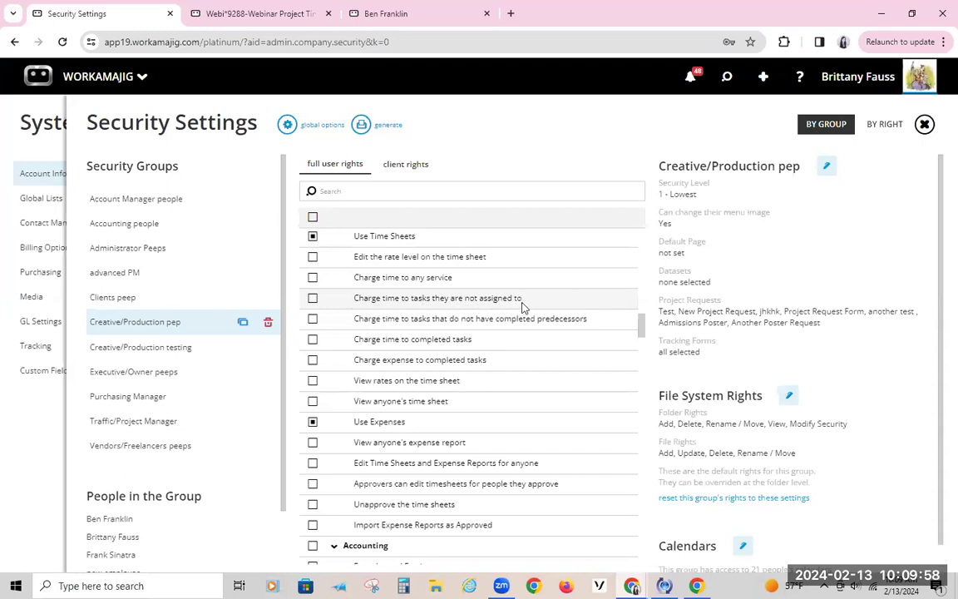
Assign the employee to the Art & Creative Design service on task 1.3 Concept Review/Approval of project Webi*9288
click(258, 13)
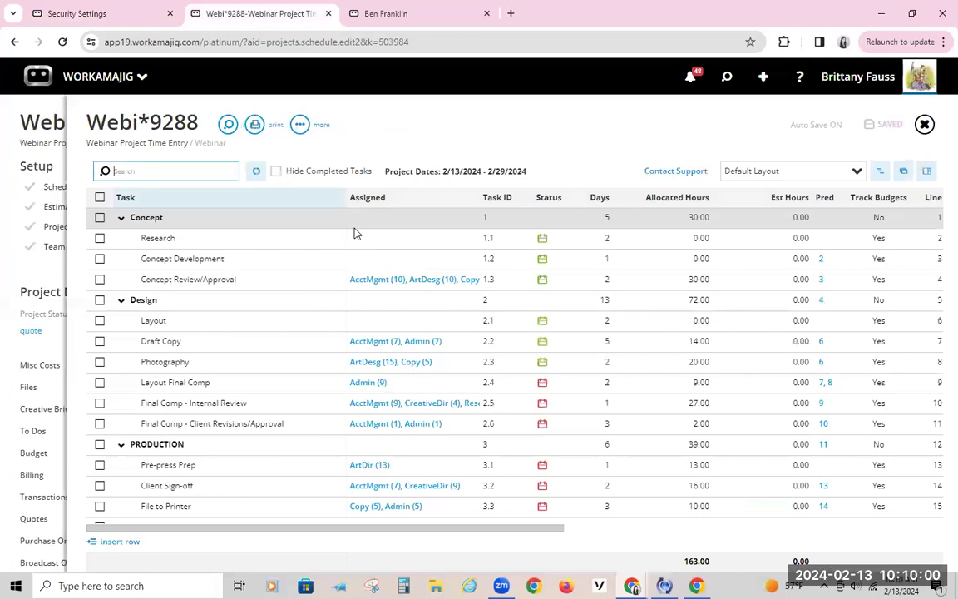
click(378, 281)
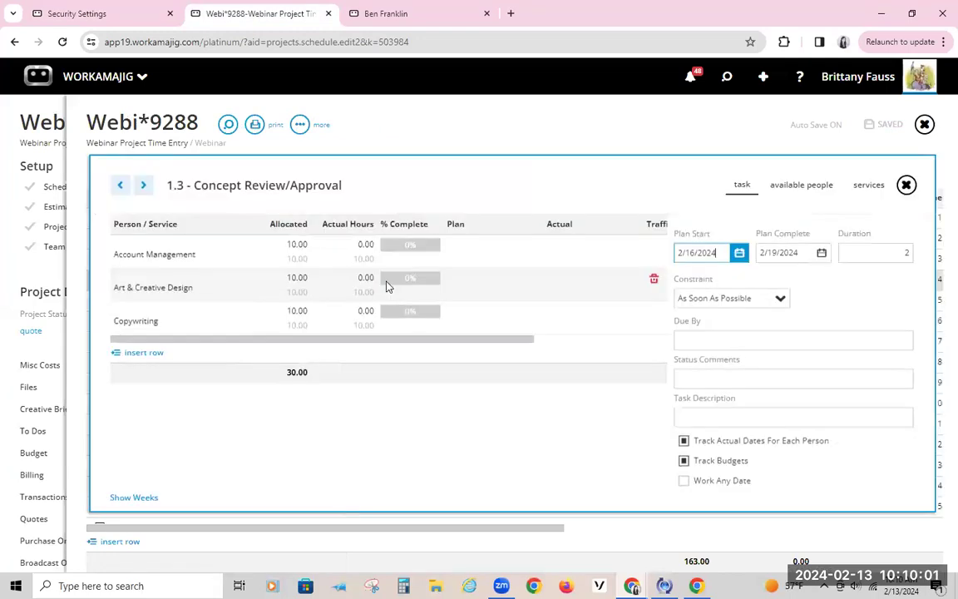
click(127, 252)
click(133, 303)
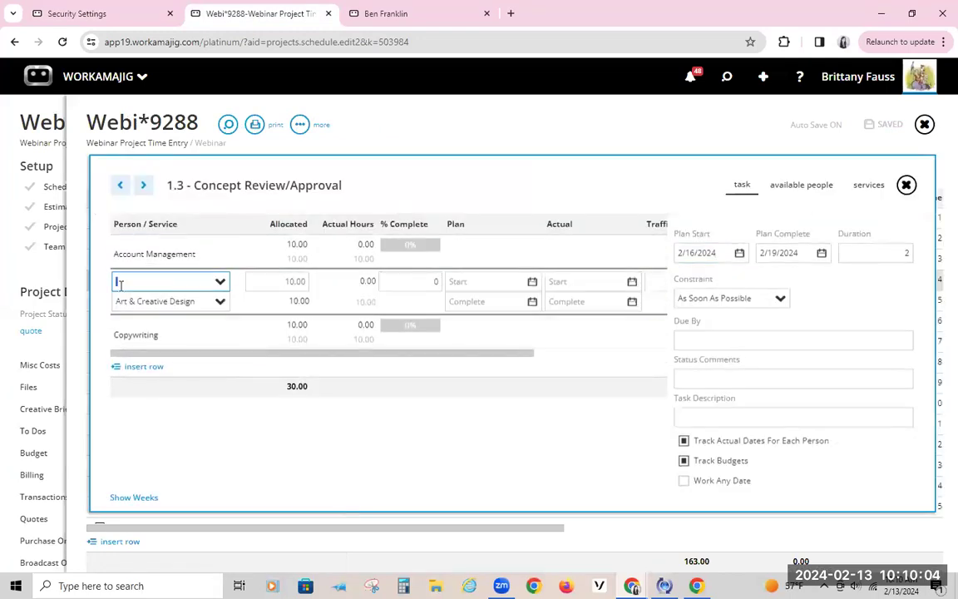
text(ben)
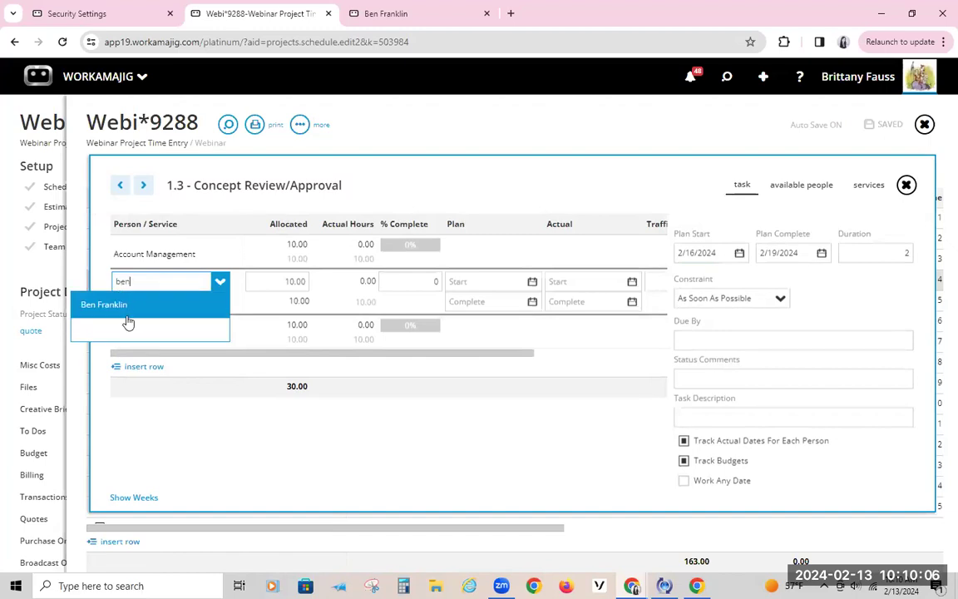
click(125, 304)
click(221, 454)
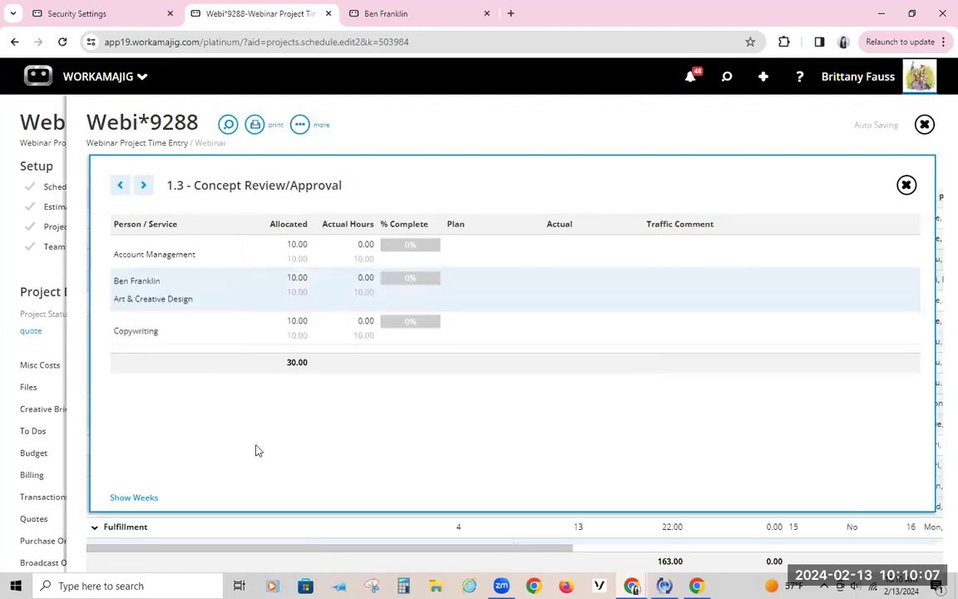
click(220, 298)
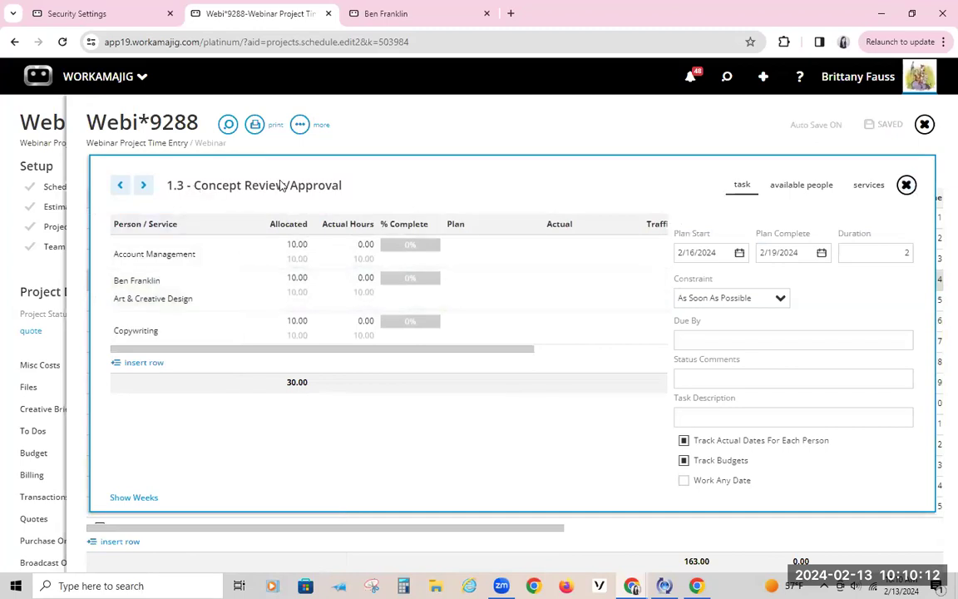
Check the group's right for charging tasks without completed predecessors, and close the Concept Review/Approval task details
click(98, 14)
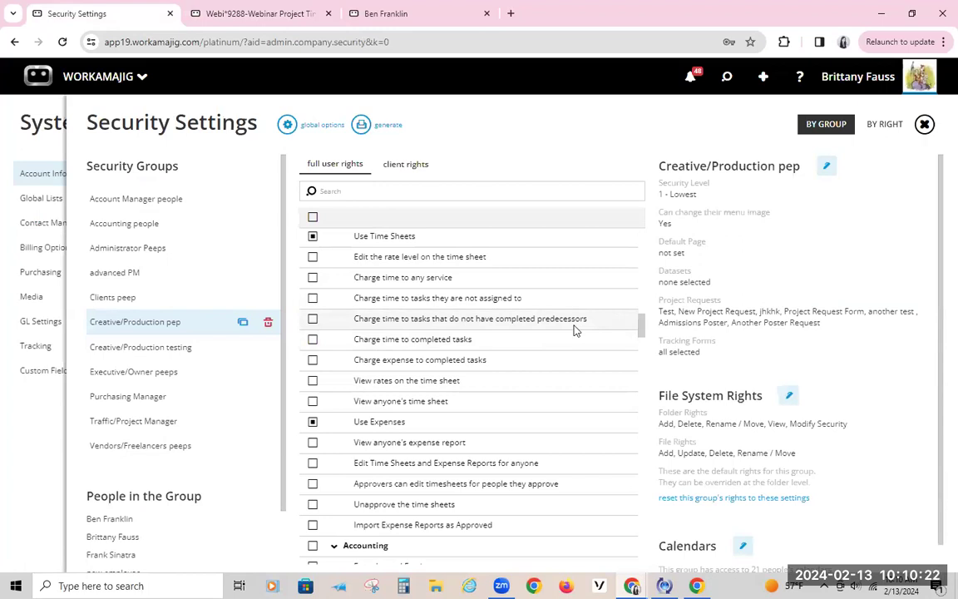
click(227, 14)
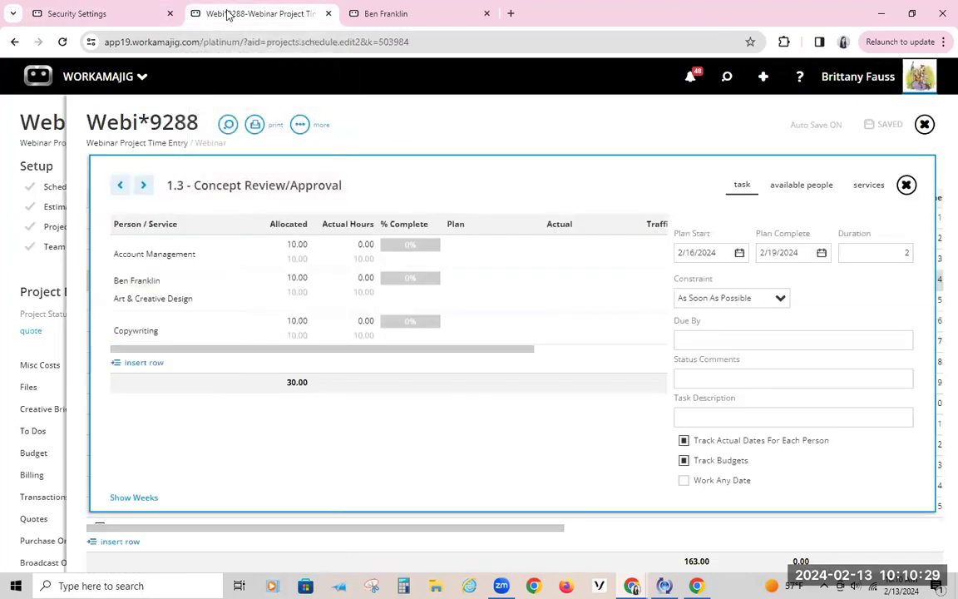
click(906, 184)
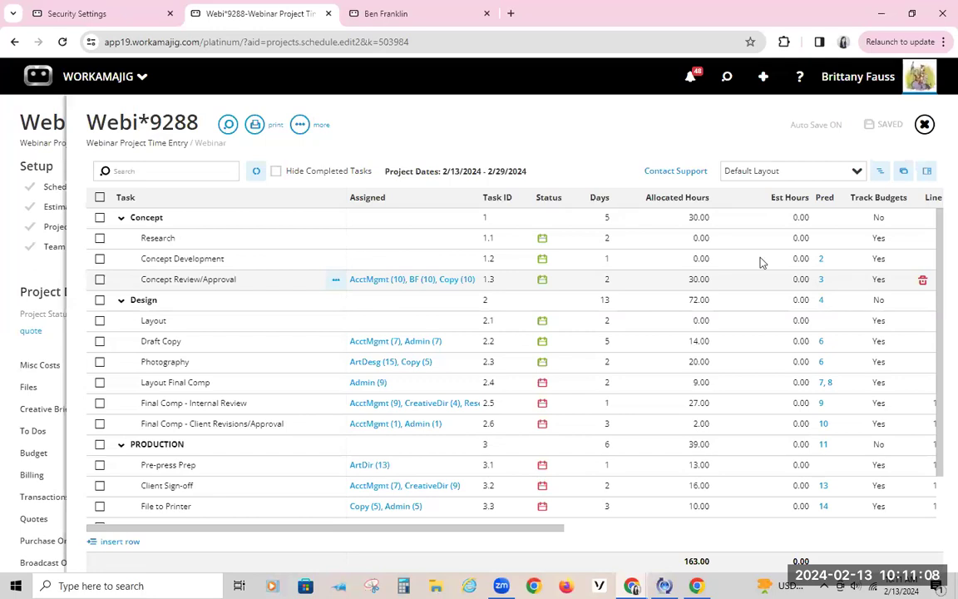
Mark the Concept Development task in the Webi*9288 schedule and clear its selection
click(113, 17)
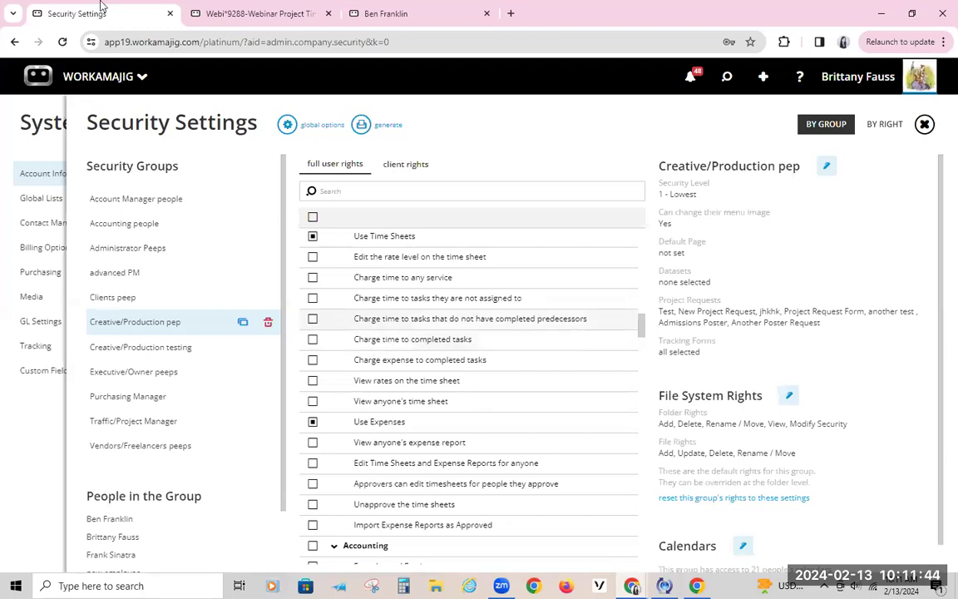
click(218, 14)
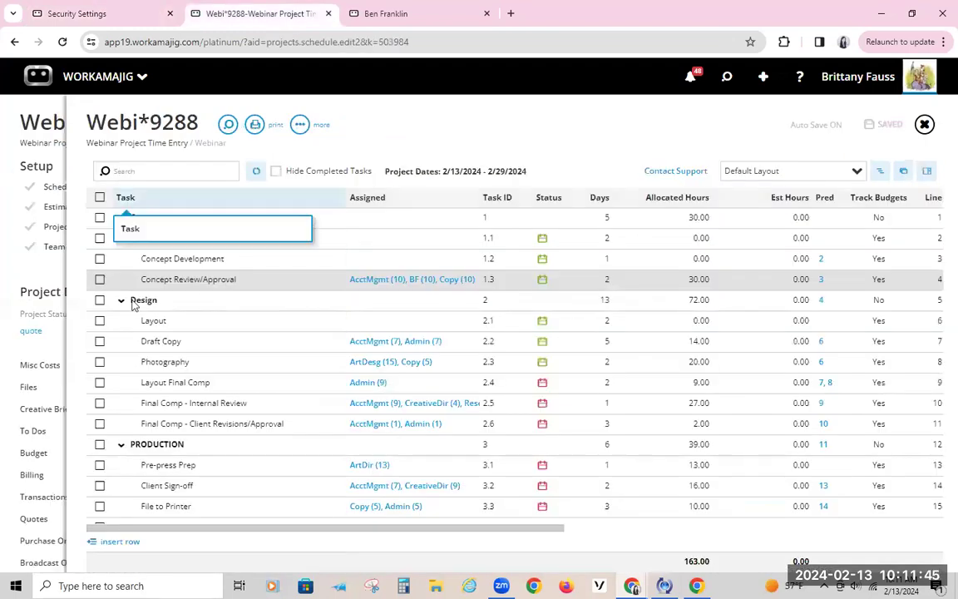
click(99, 258)
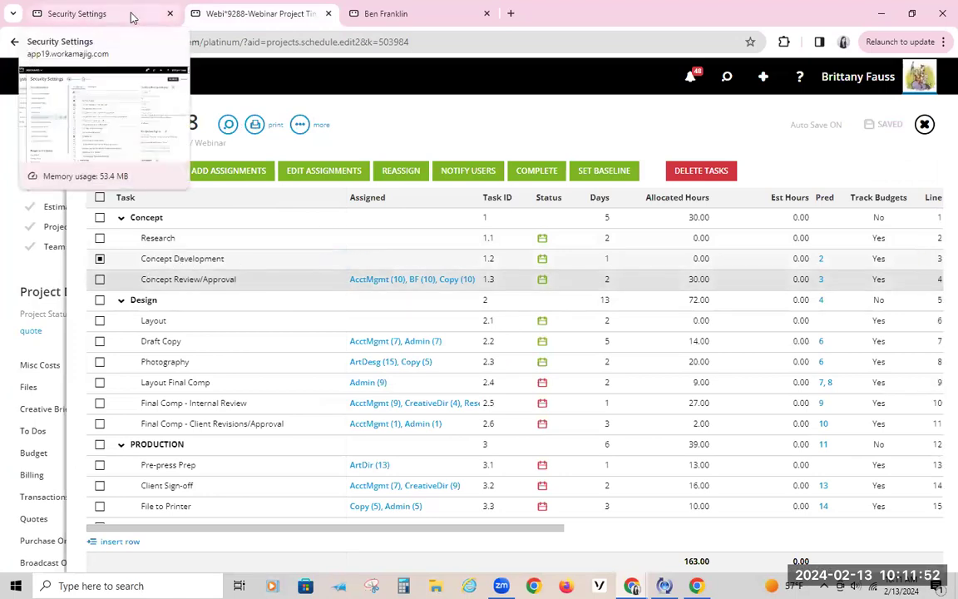
click(100, 259)
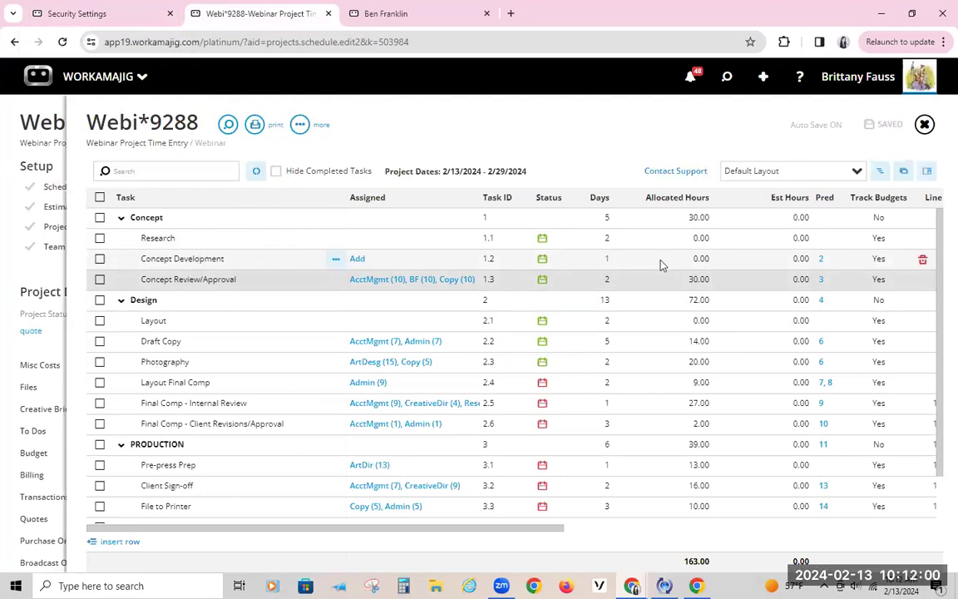
Examine the remaining Time and Expenses rights of the Creative/Production pep group in the security settings
click(100, 15)
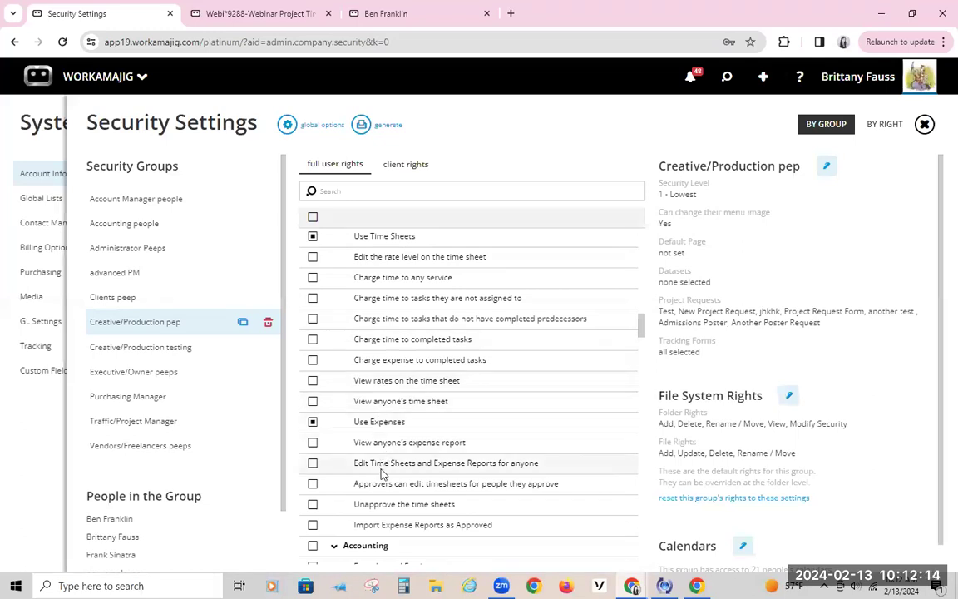
scroll(391, 479, down, 2)
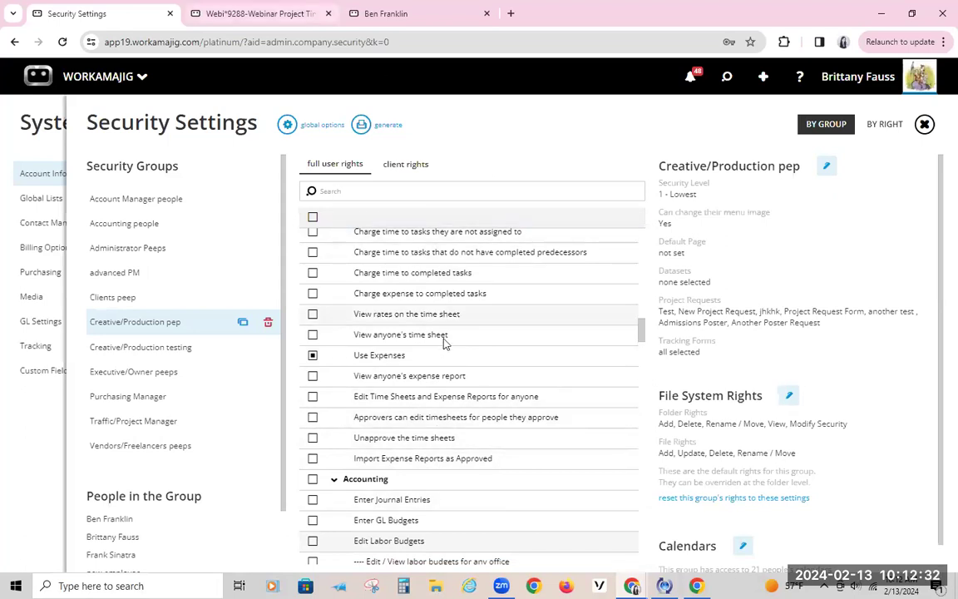
scroll(445, 341, up, 2)
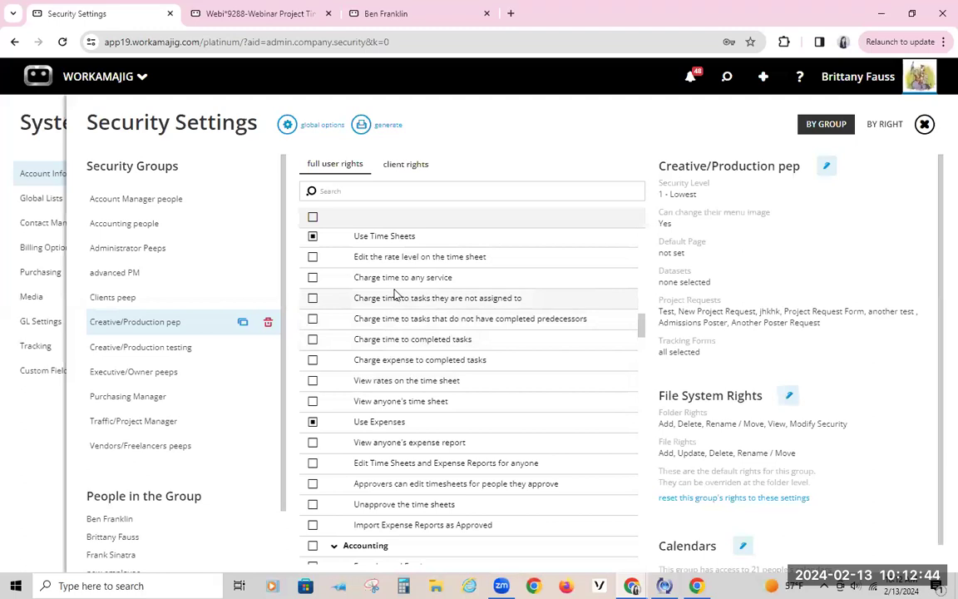
Search the Creative/Production pep group's rights for "charge"
click(346, 183)
text(char)
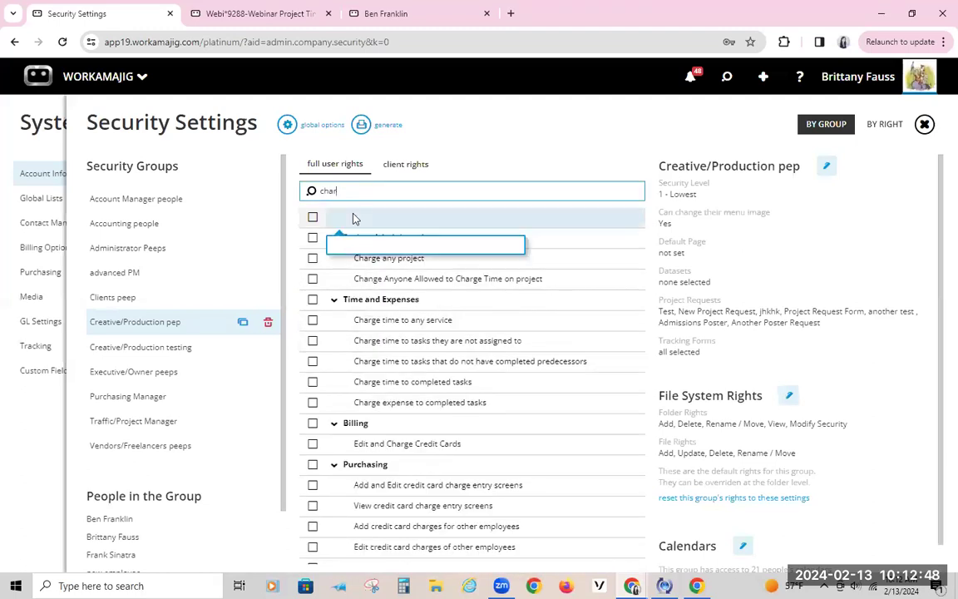
text(ge)
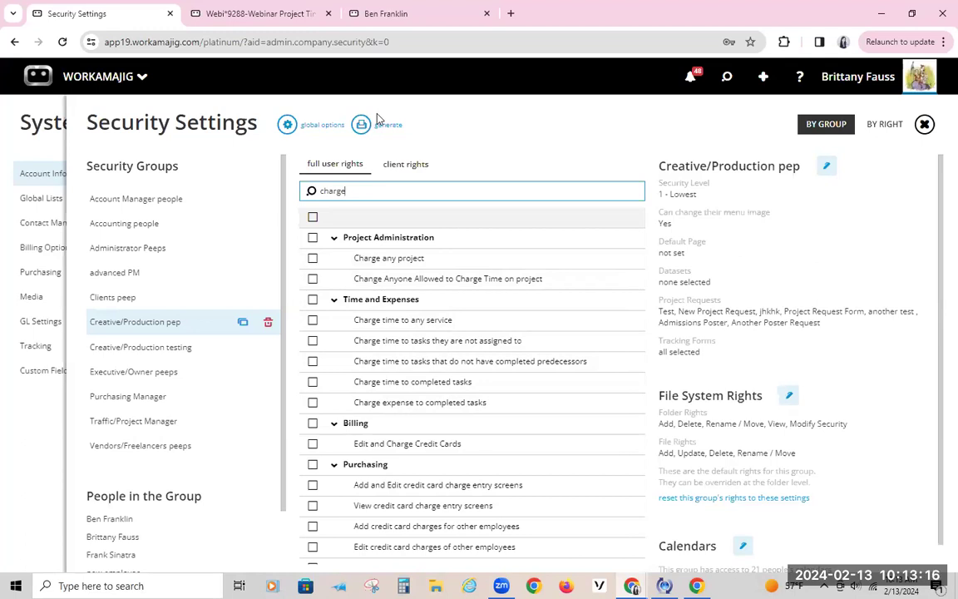
click(511, 157)
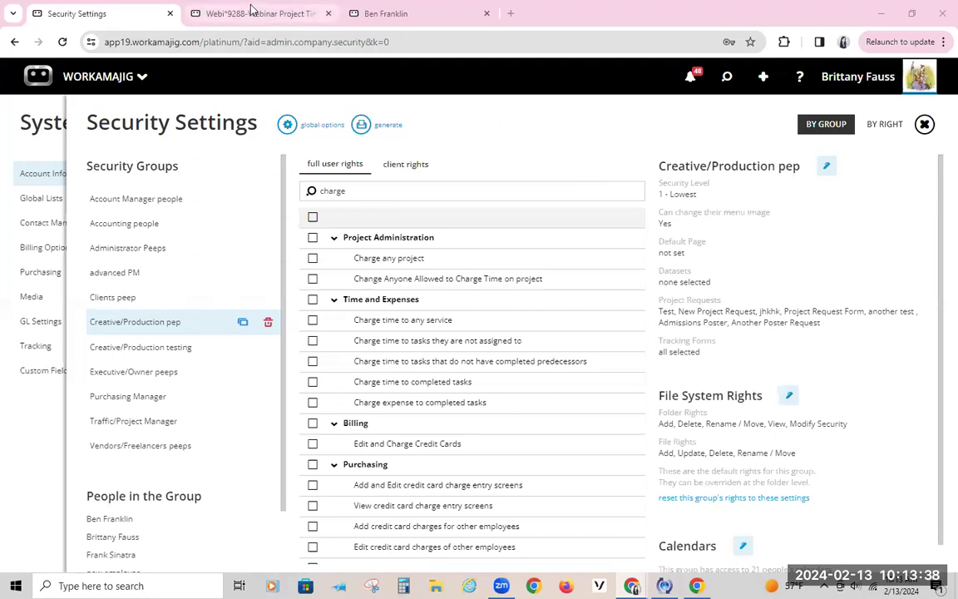
Revisit the employee's Projects & Time settings, and switch to the incognito browser window signed in as that employee
click(407, 15)
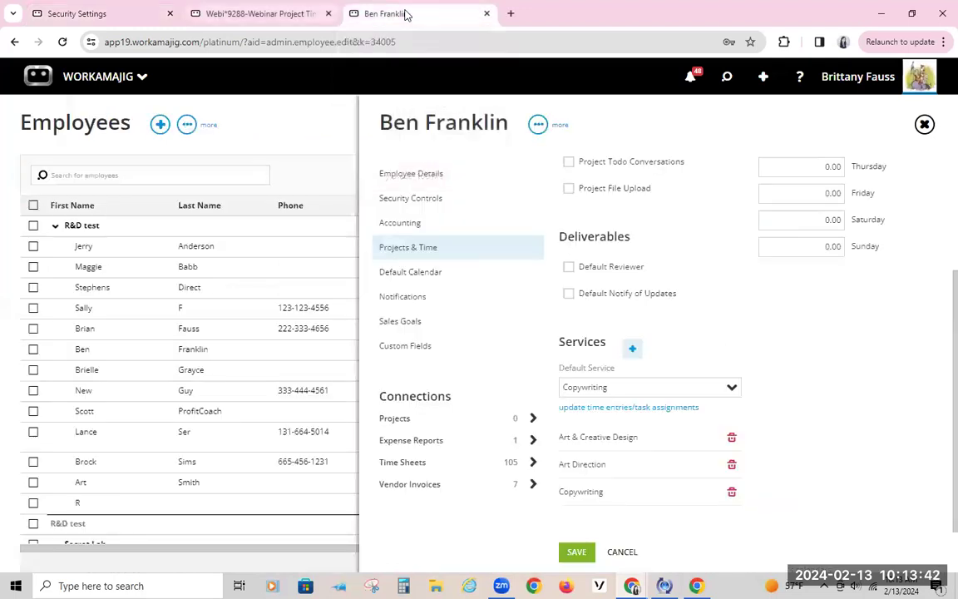
click(944, 42)
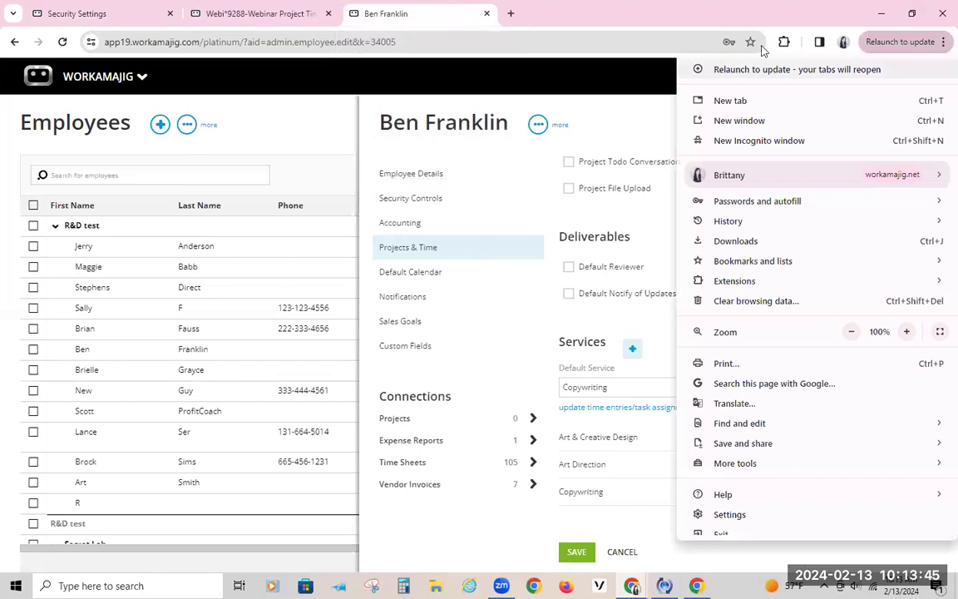
click(605, 116)
mouse_move(633, 586)
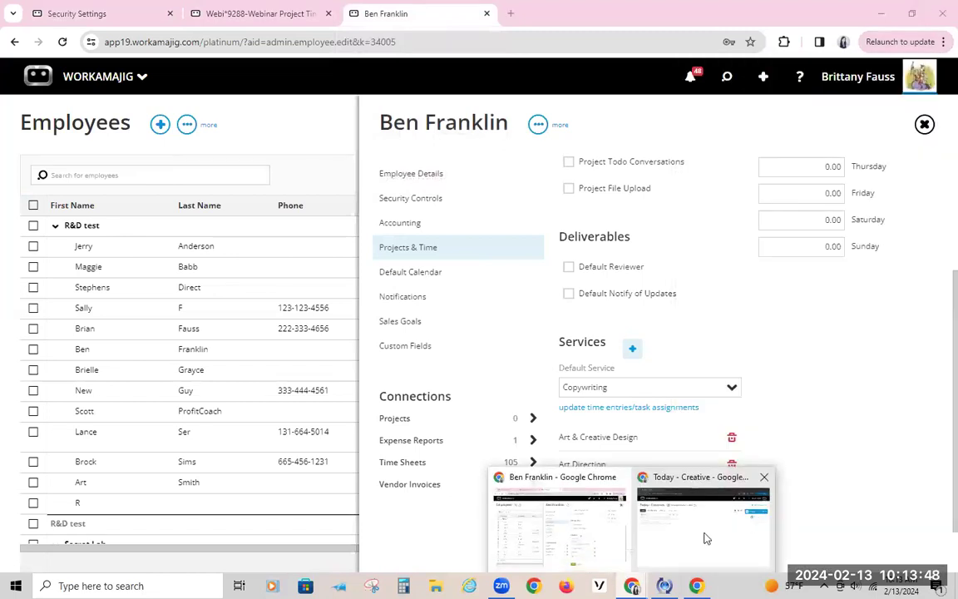
click(705, 538)
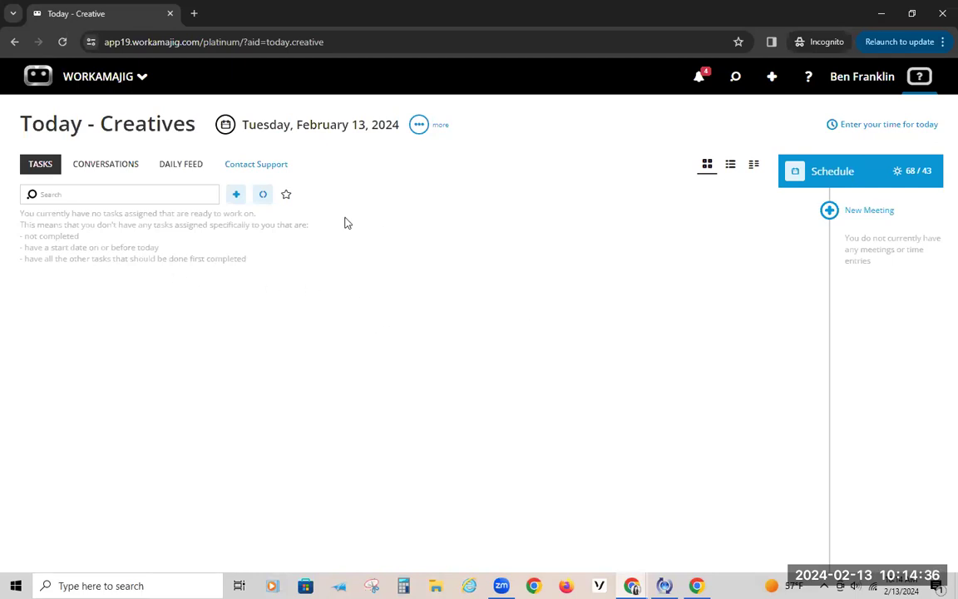
Open the employee's time entry for today and choose project 18-123-8941 - TEst project in the first row
click(911, 124)
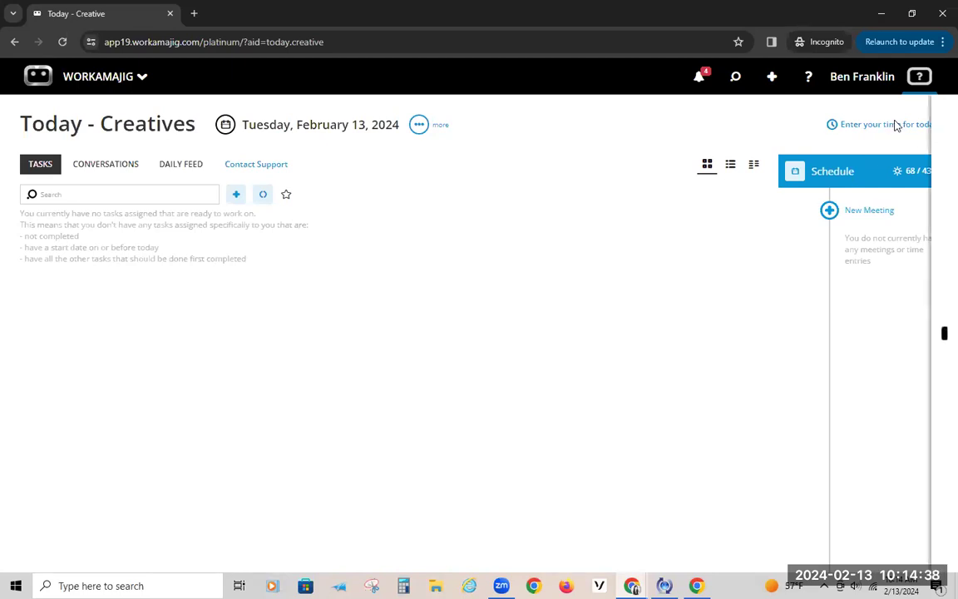
click(113, 240)
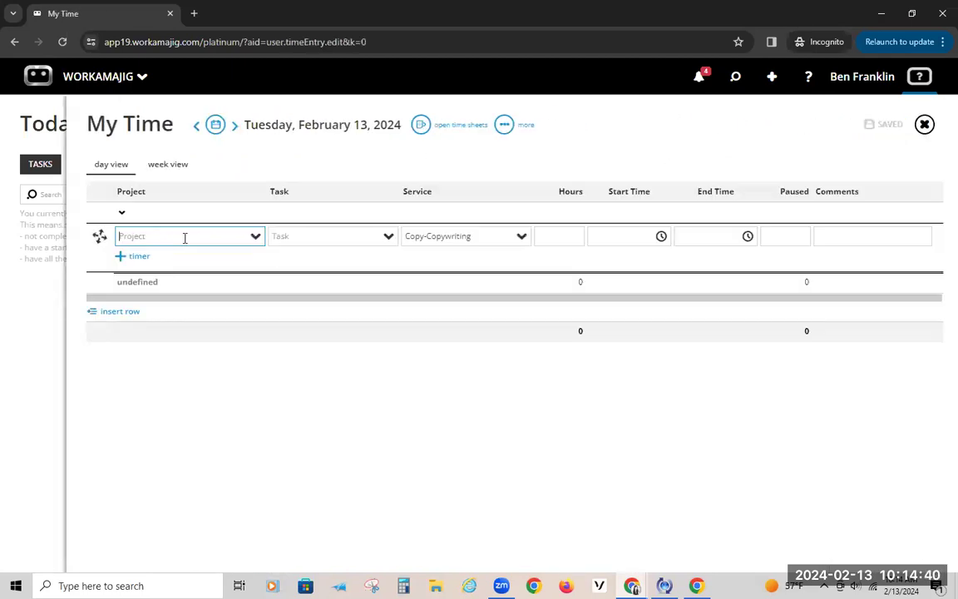
click(260, 239)
drag(262, 271, 231, 198)
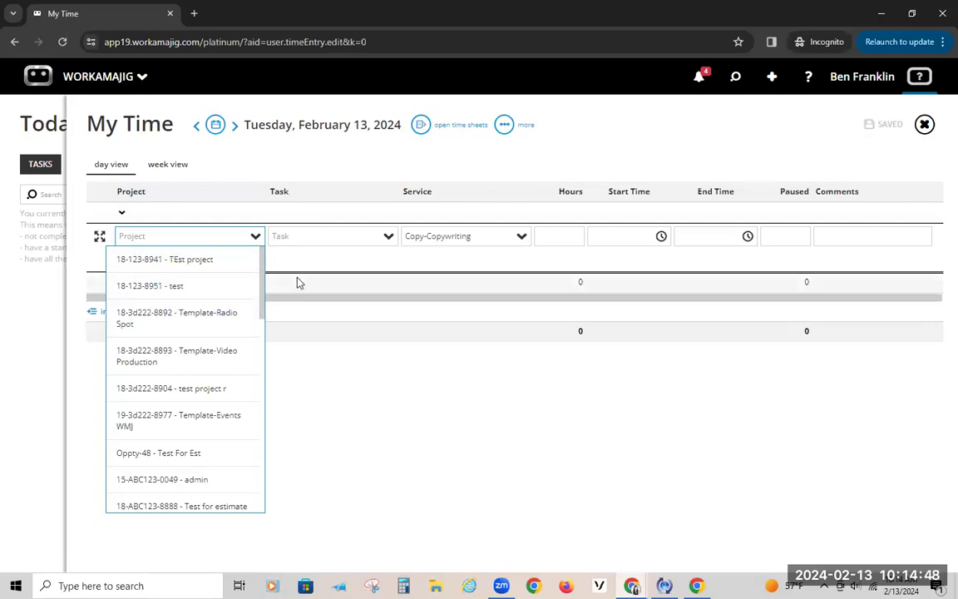
click(138, 260)
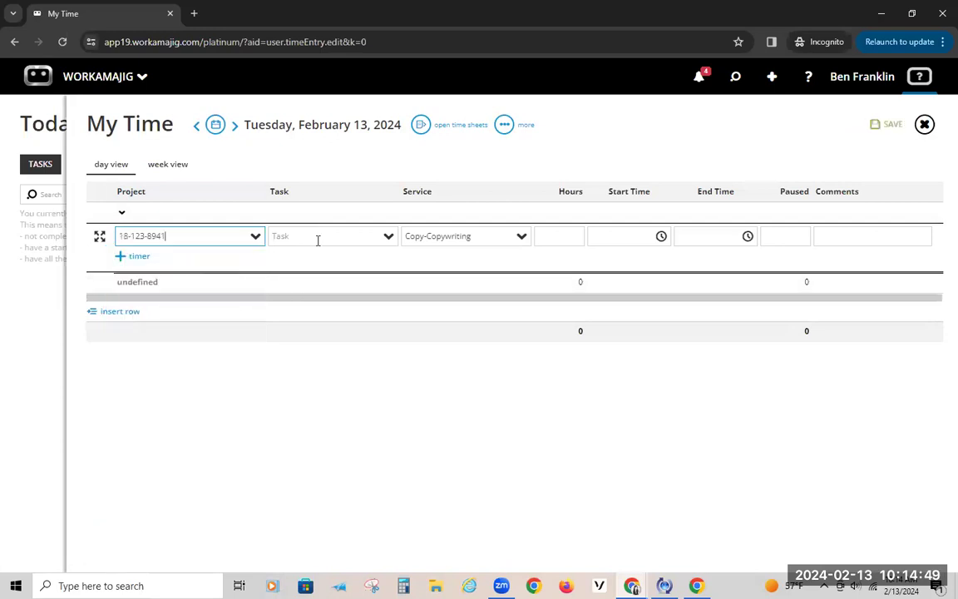
Examine the tasks offered for project 18-123-8941 in the time entry row
click(388, 237)
scroll(293, 433, down, 5)
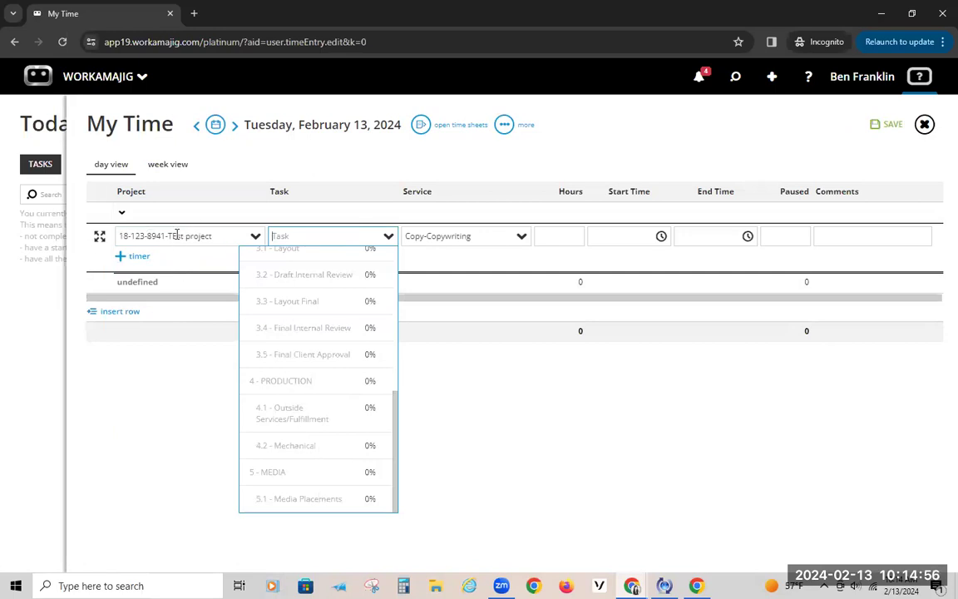
scroll(315, 353, up, 5)
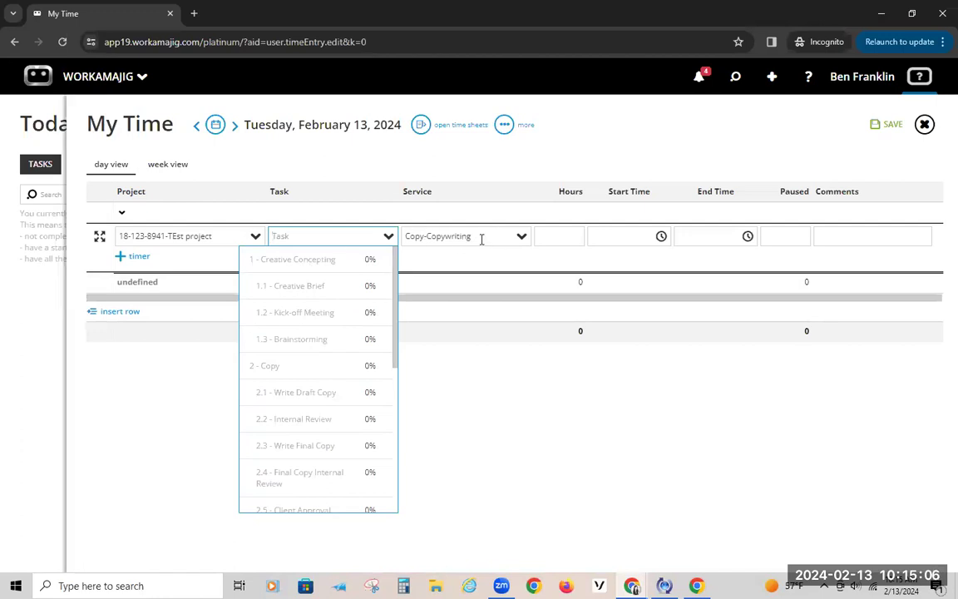
Review the services available in the time entry row and set the service to Art Direction
click(524, 239)
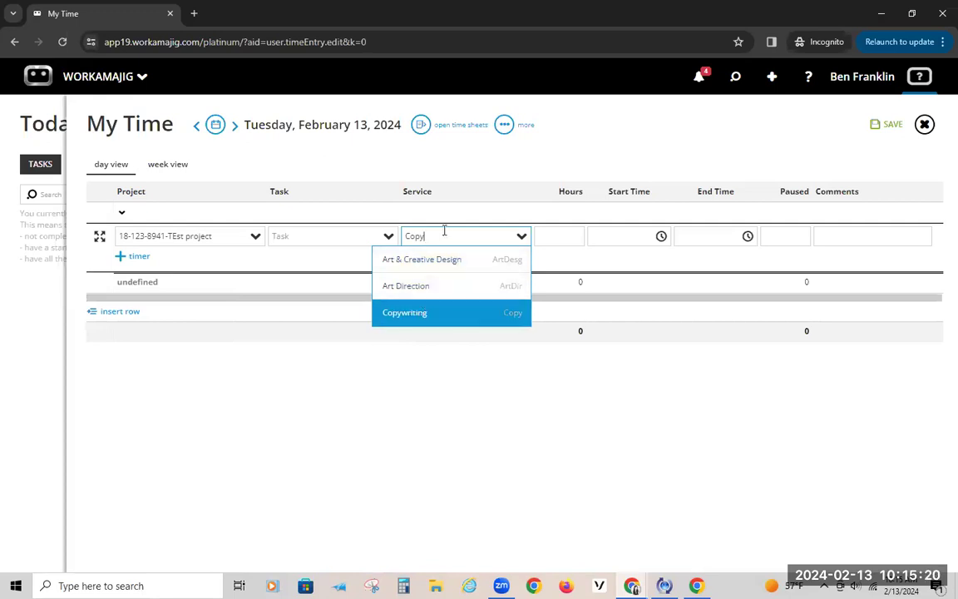
click(581, 496)
click(417, 242)
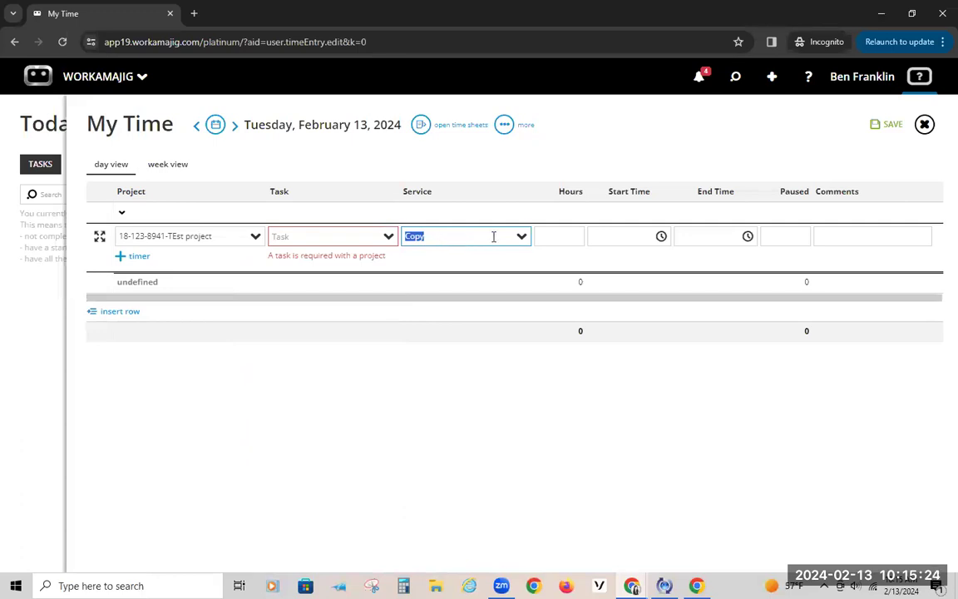
click(521, 240)
click(421, 282)
click(410, 466)
Recheck which of the project's tasks can be charged with the Art Direction service
click(255, 233)
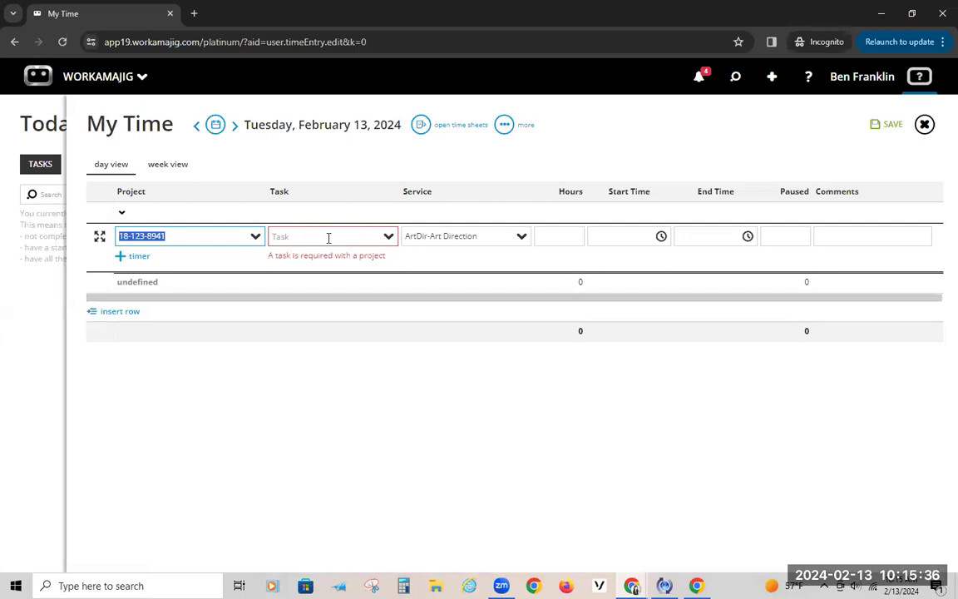
click(387, 237)
scroll(308, 374, down, 5)
scroll(308, 349, up, 5)
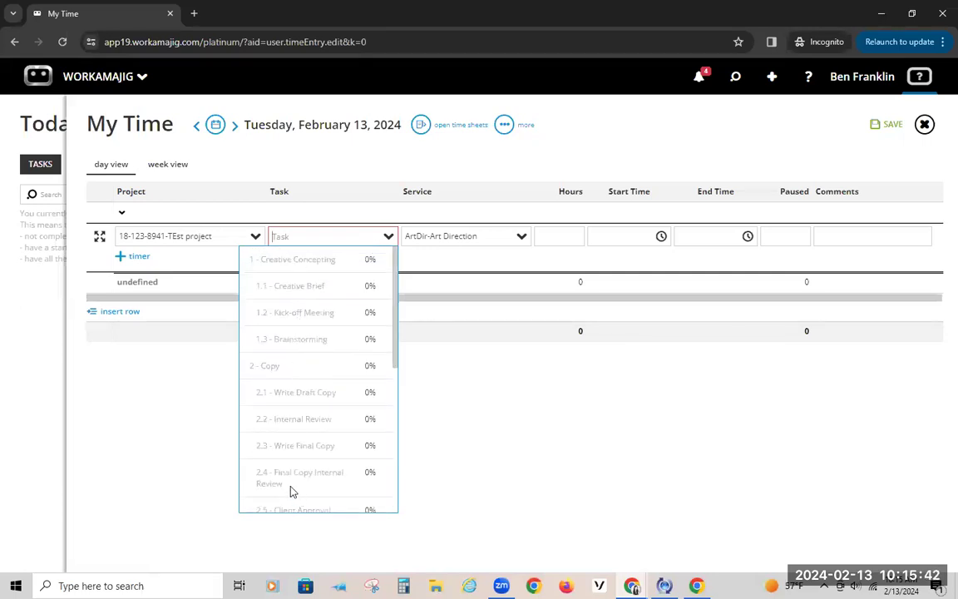
Finish checking the task list and delete the time entry row for project 18-123-8941
scroll(275, 416, down, 5)
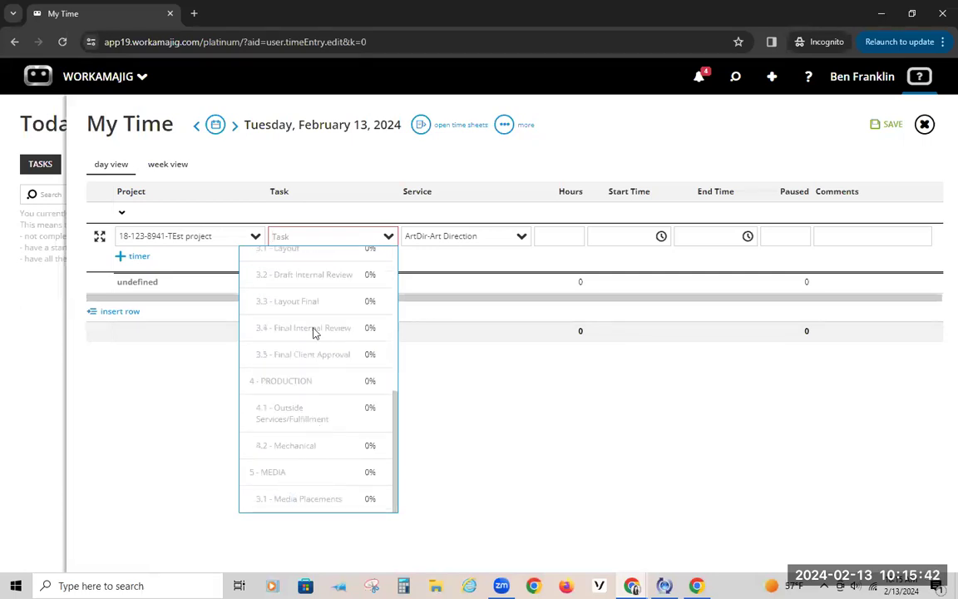
click(541, 405)
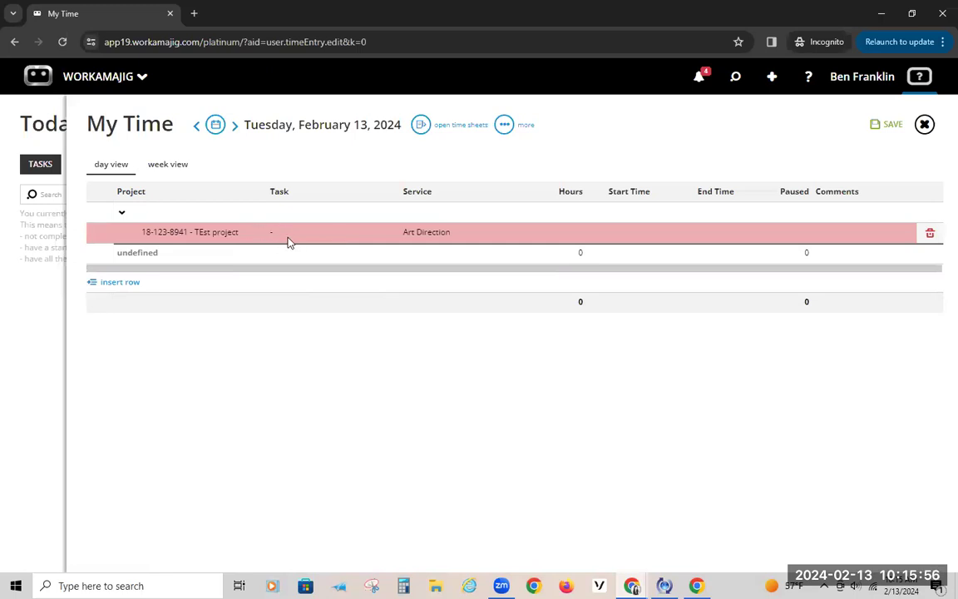
click(931, 234)
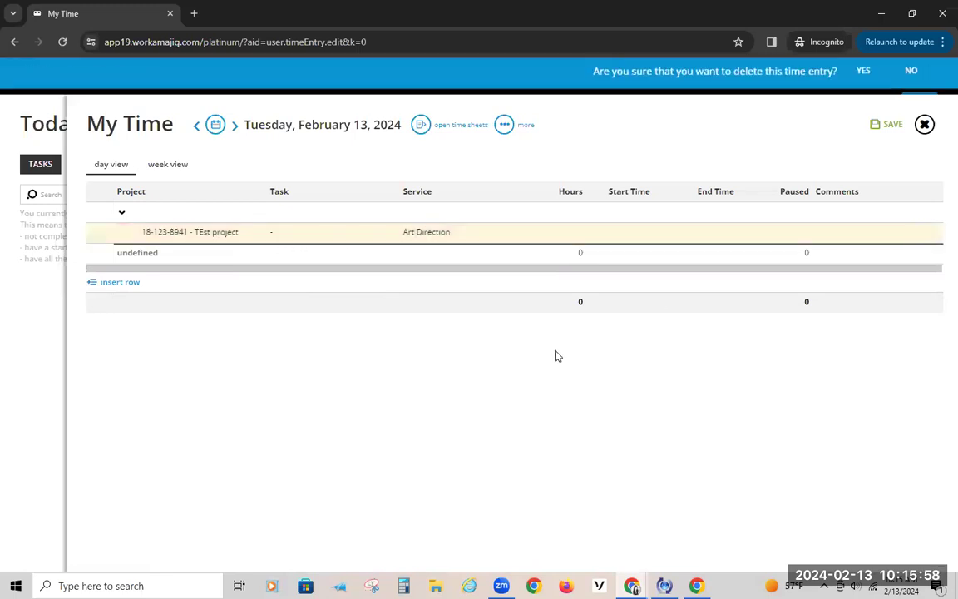
click(931, 234)
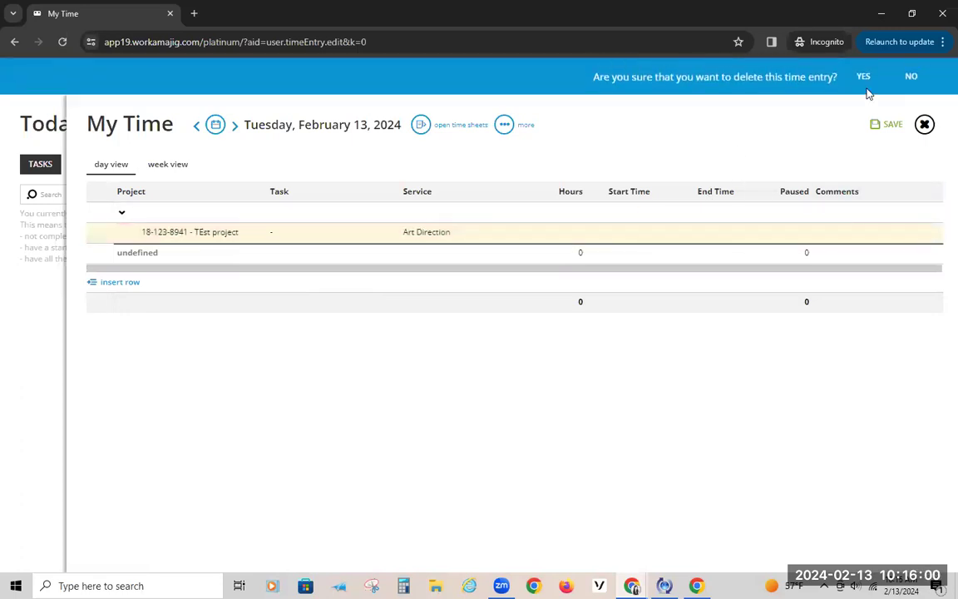
click(863, 81)
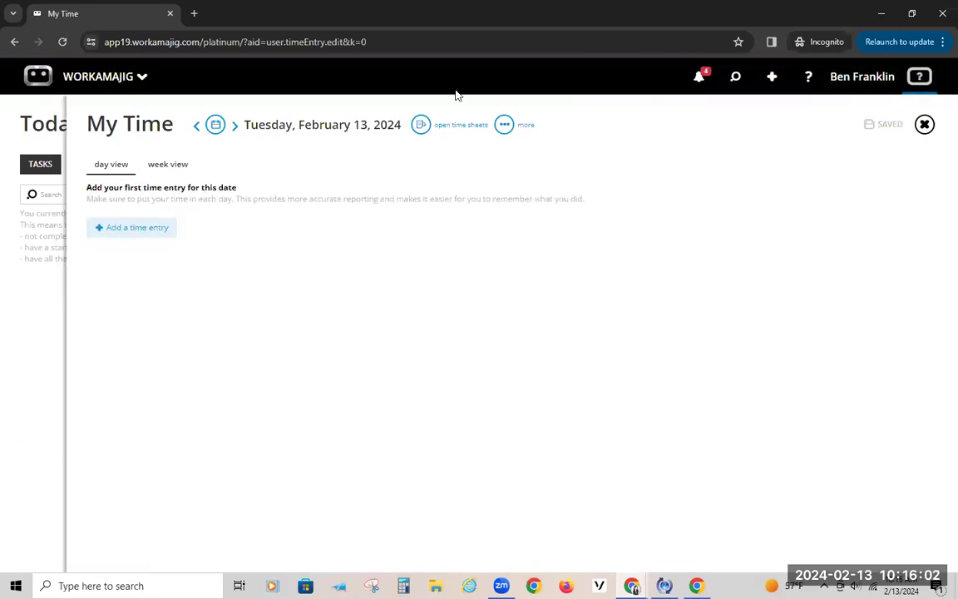
click(257, 288)
click(293, 273)
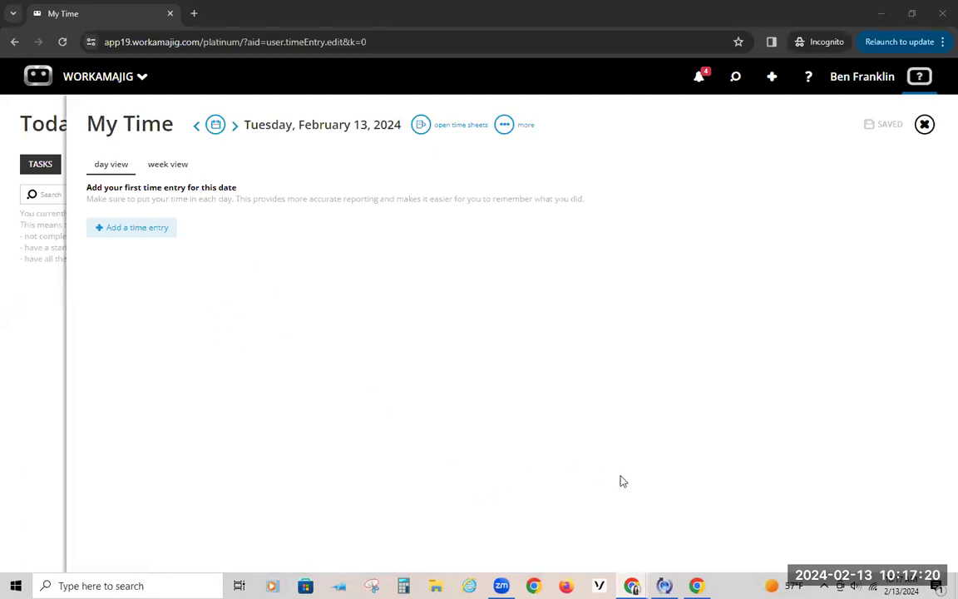
Switch to the administrator's browser window, close the open employee record and bring up the schedule of project Webi*9288
mouse_move(632, 585)
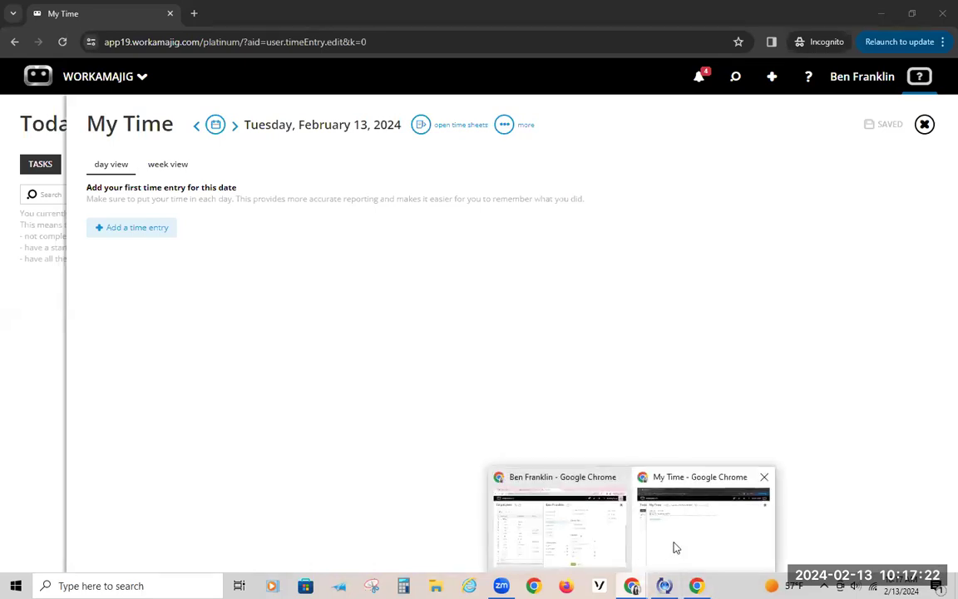
click(592, 522)
click(226, 111)
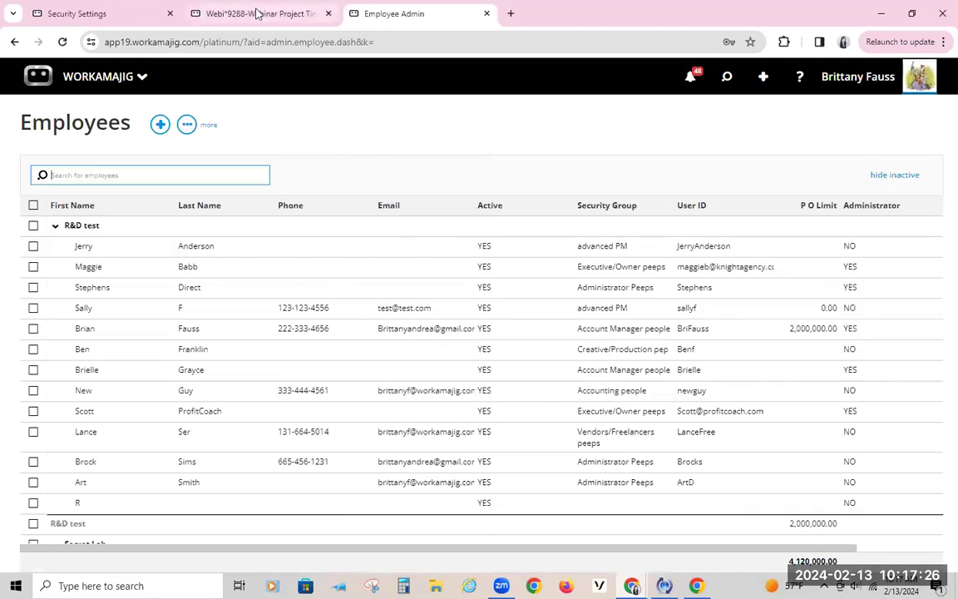
click(258, 14)
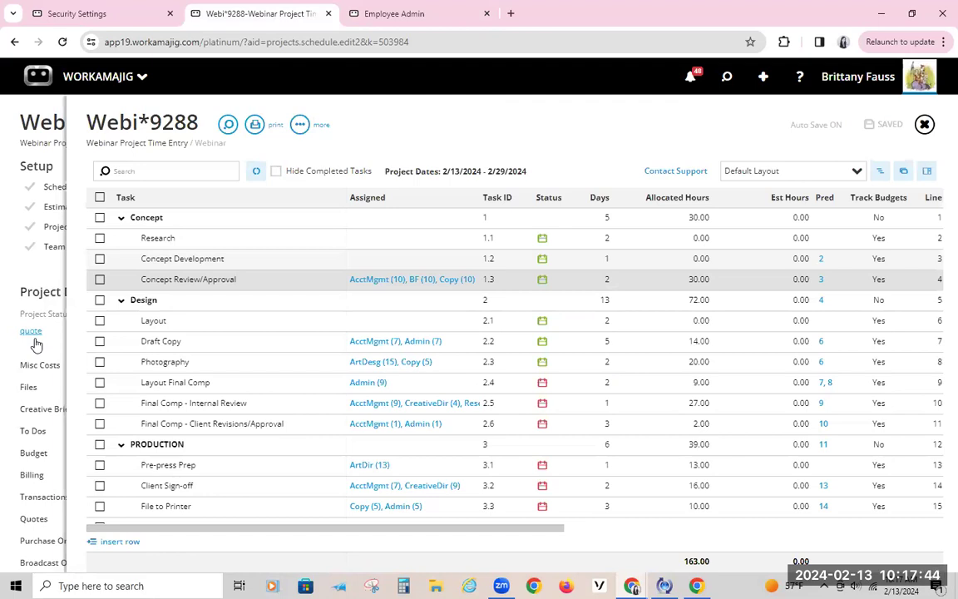
Assign the test employee to task 2.2 Draft Copy with the Art & Creative Design service
click(406, 348)
click(122, 320)
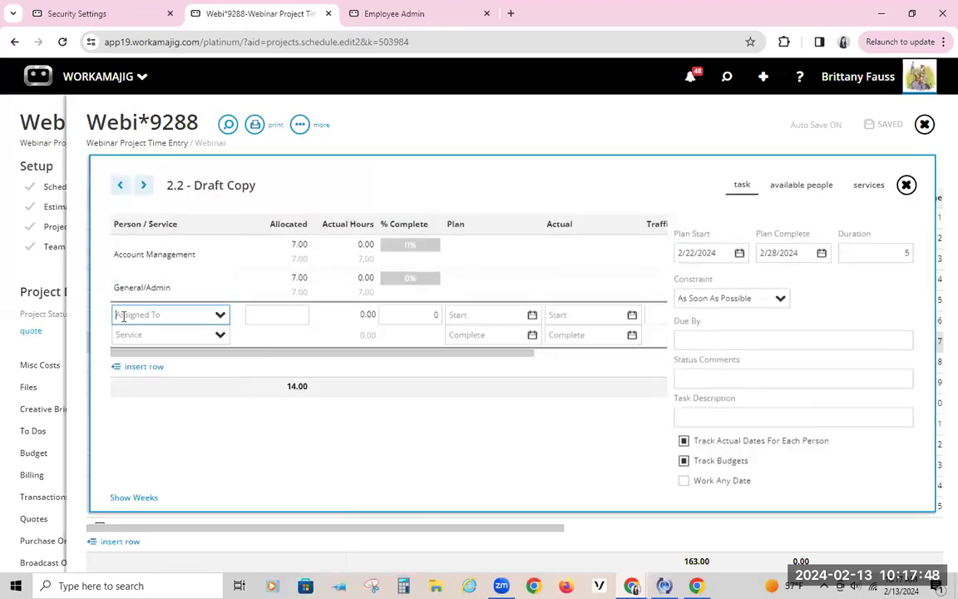
text(ben)
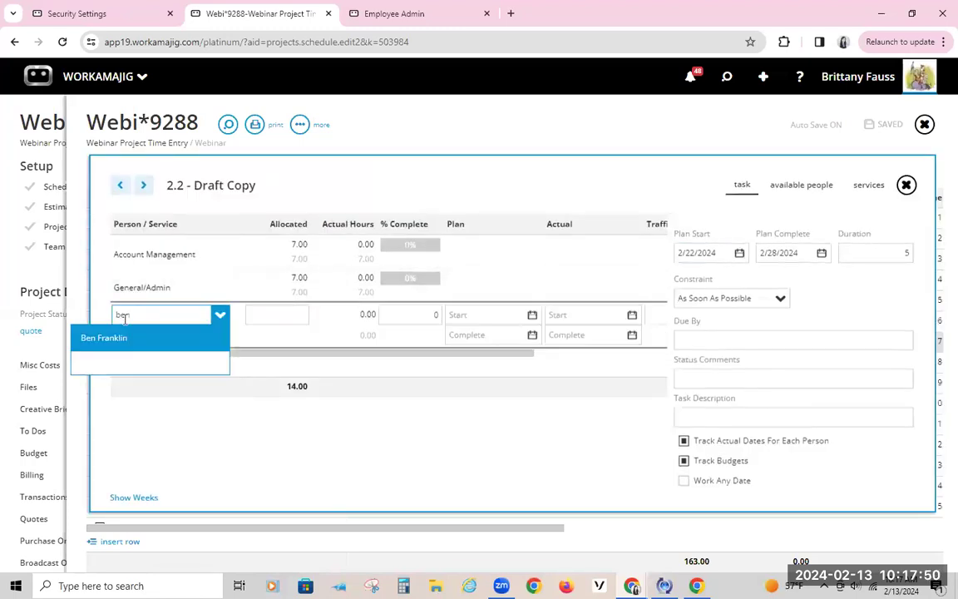
click(134, 335)
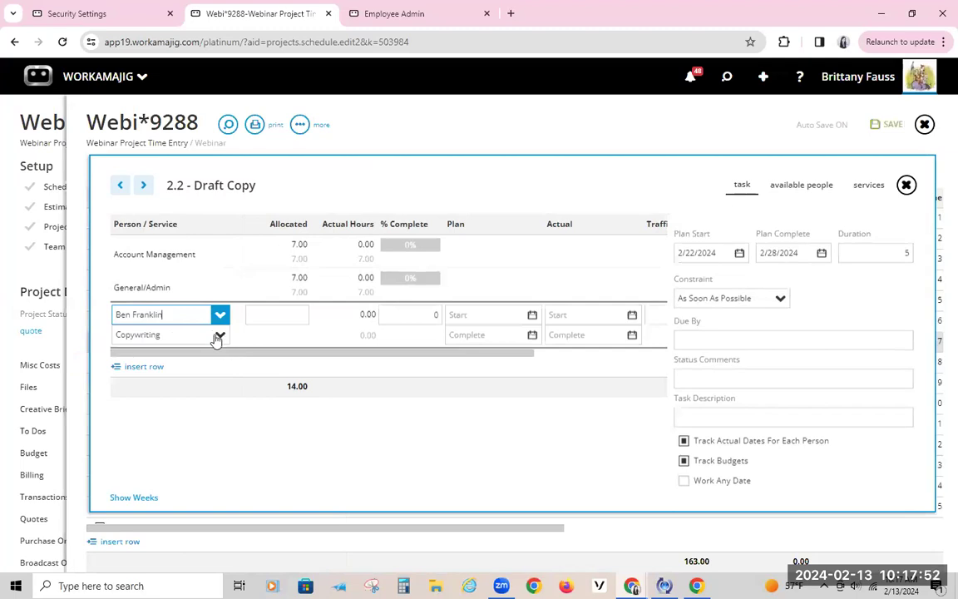
drag(101, 336, 172, 347)
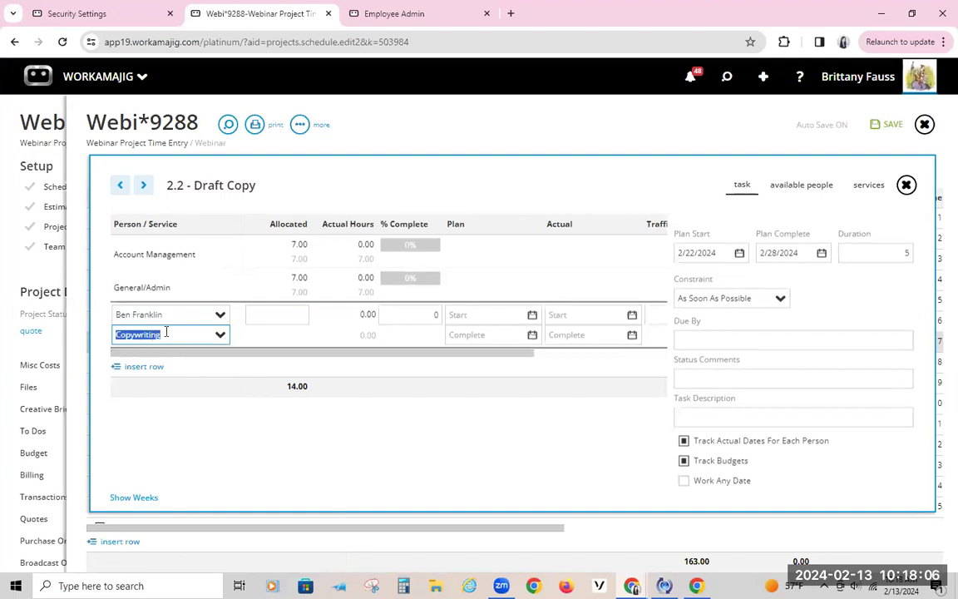
click(218, 341)
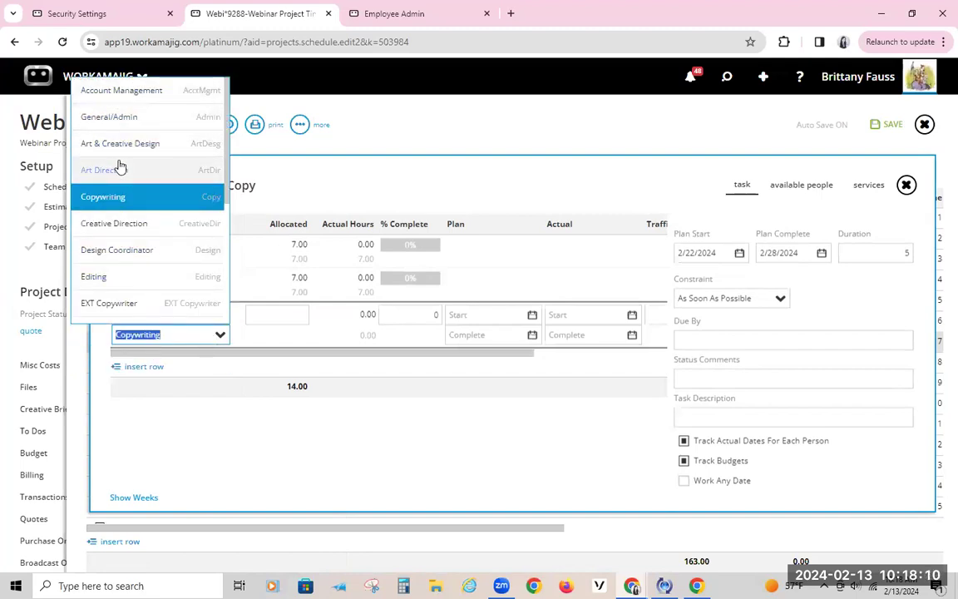
click(123, 144)
click(275, 426)
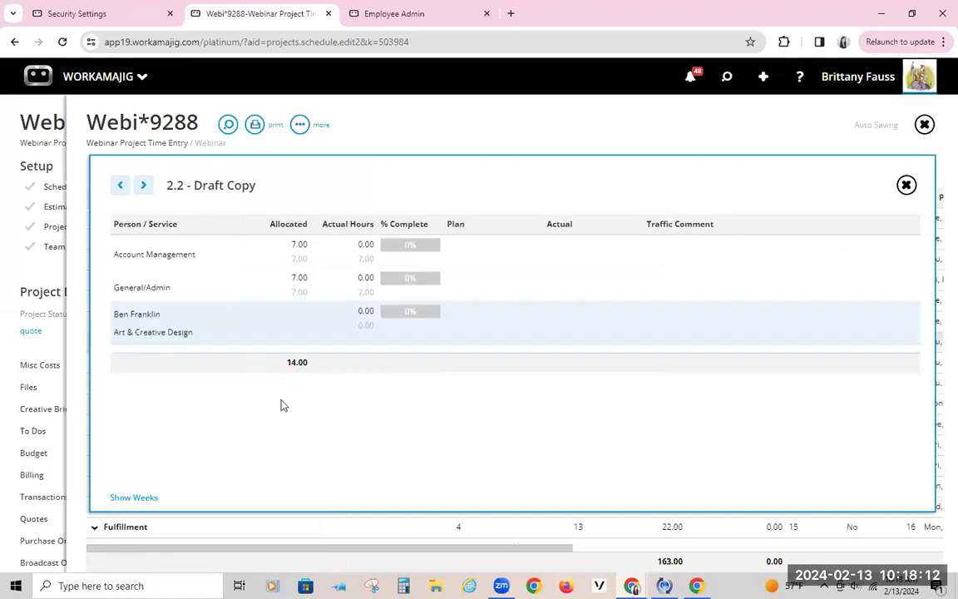
Allocate 5 hours to the employee's assignment on task 2.2 Draft Copy and close the task details
click(176, 324)
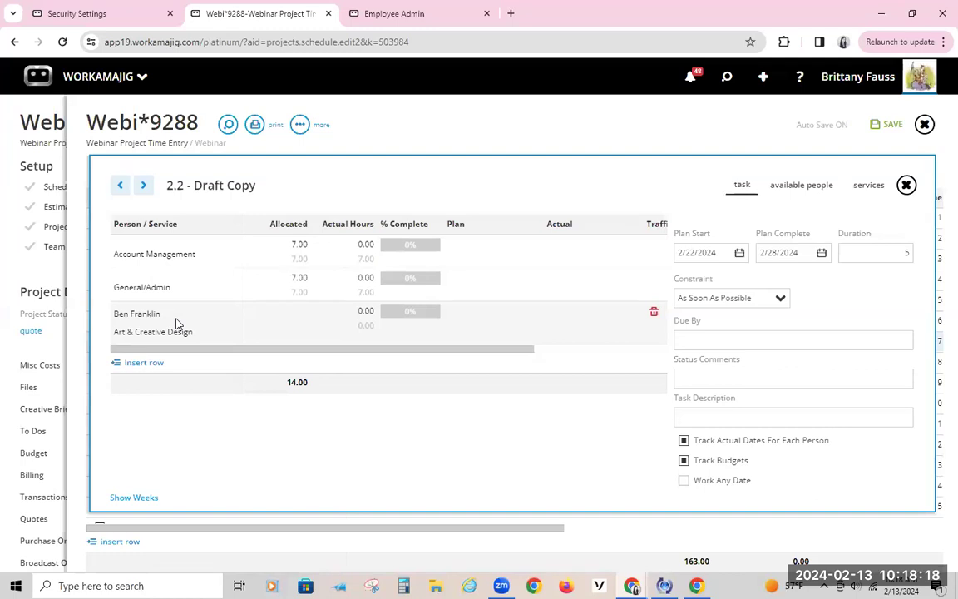
click(291, 324)
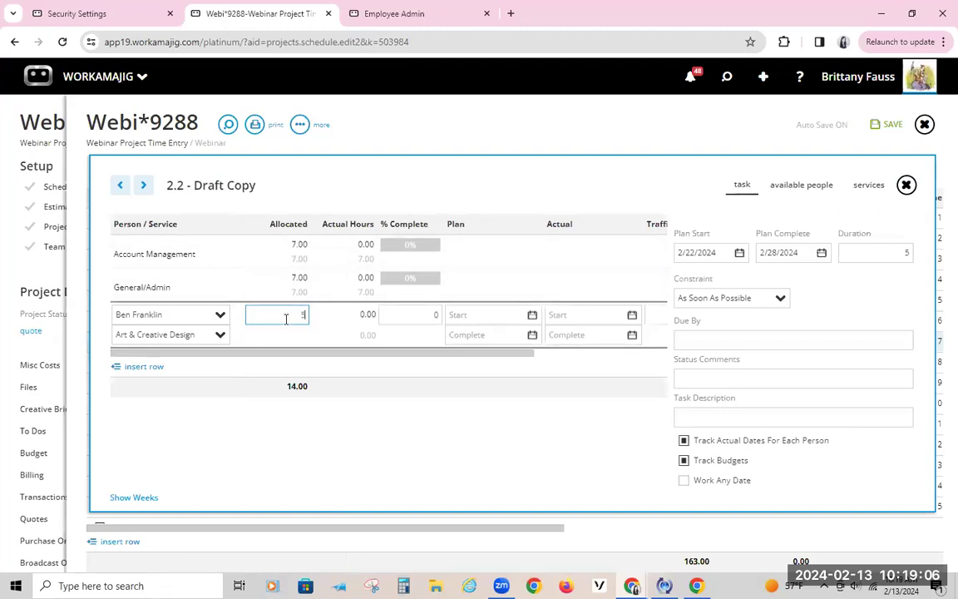
click(447, 452)
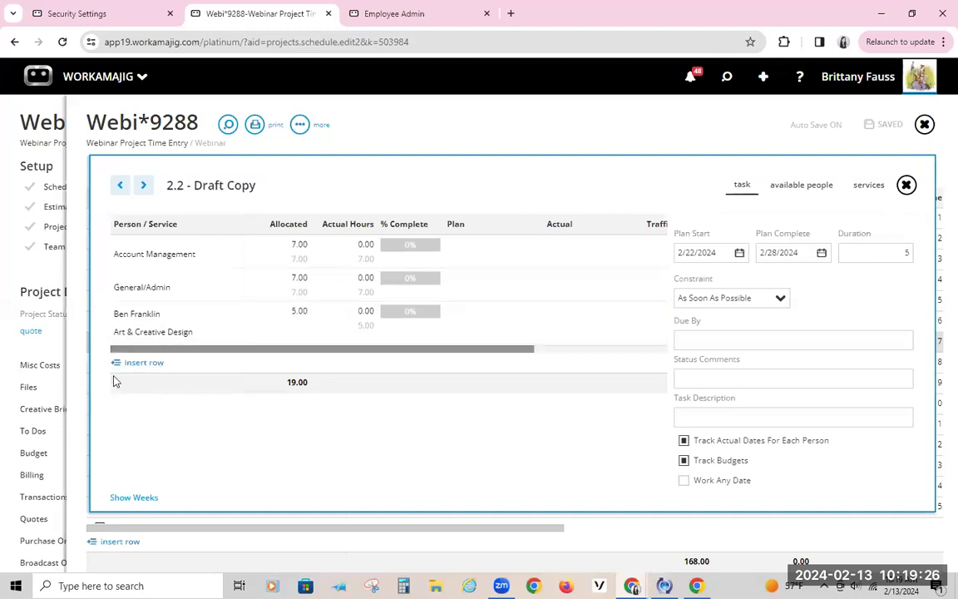
click(908, 186)
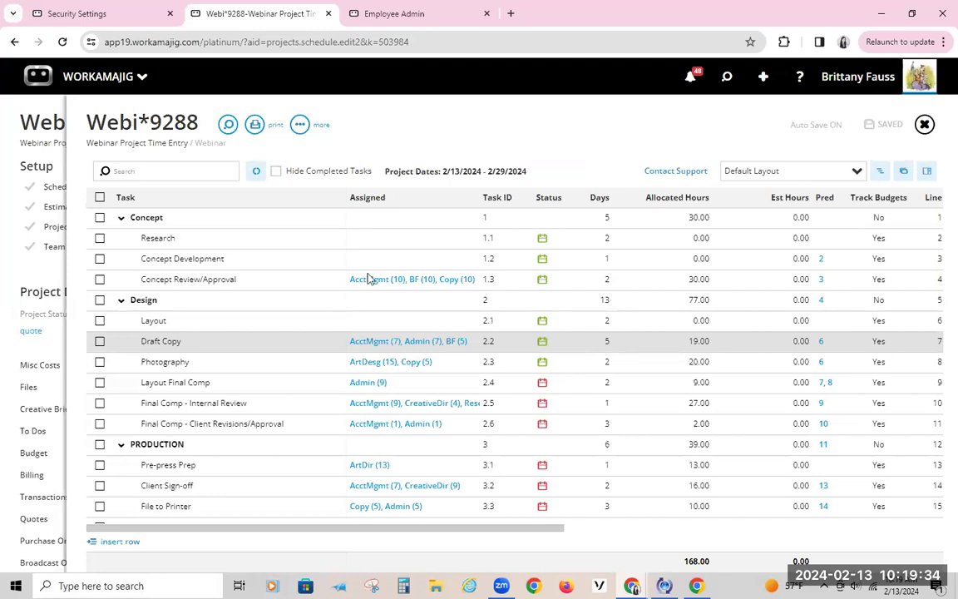
Assign the test employee to the Art & Creative Design service row on task 2.3 Photography and close the task details
click(376, 362)
click(167, 249)
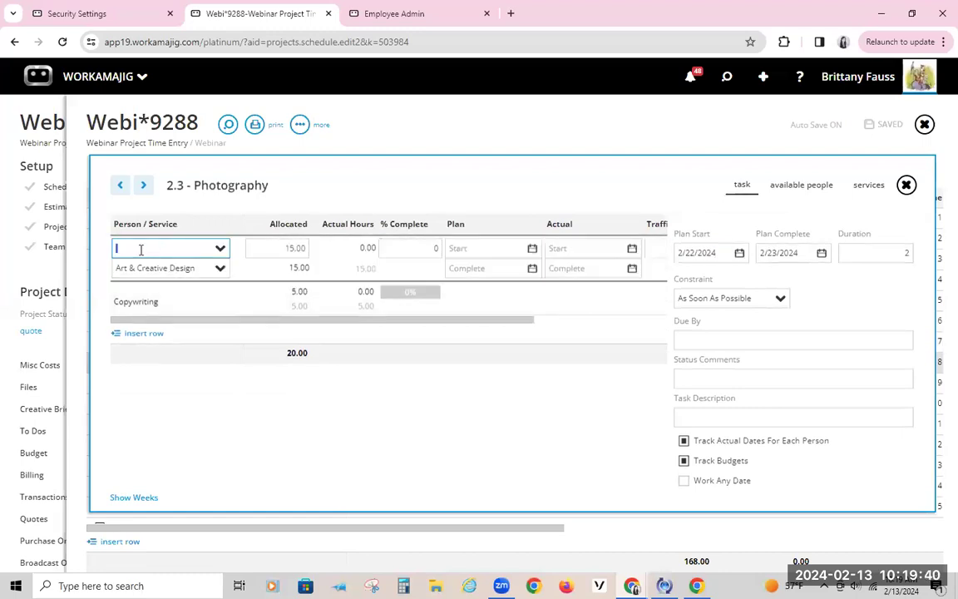
text(ben)
click(108, 271)
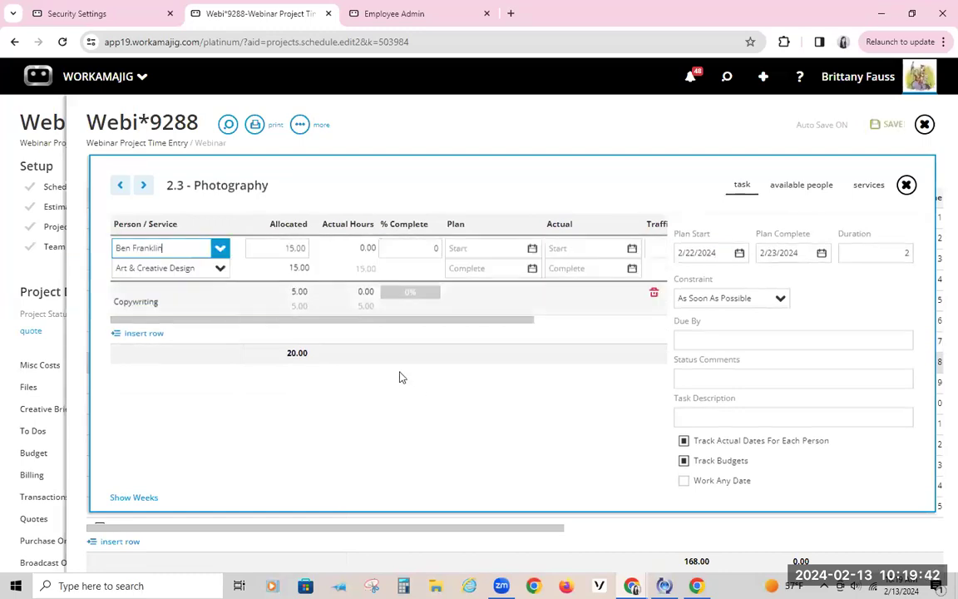
click(445, 387)
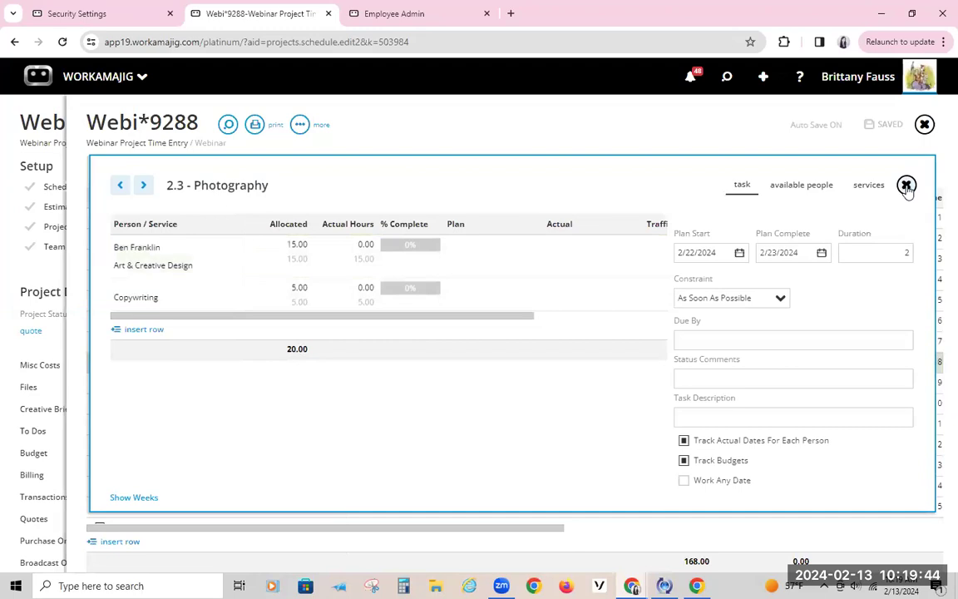
click(907, 185)
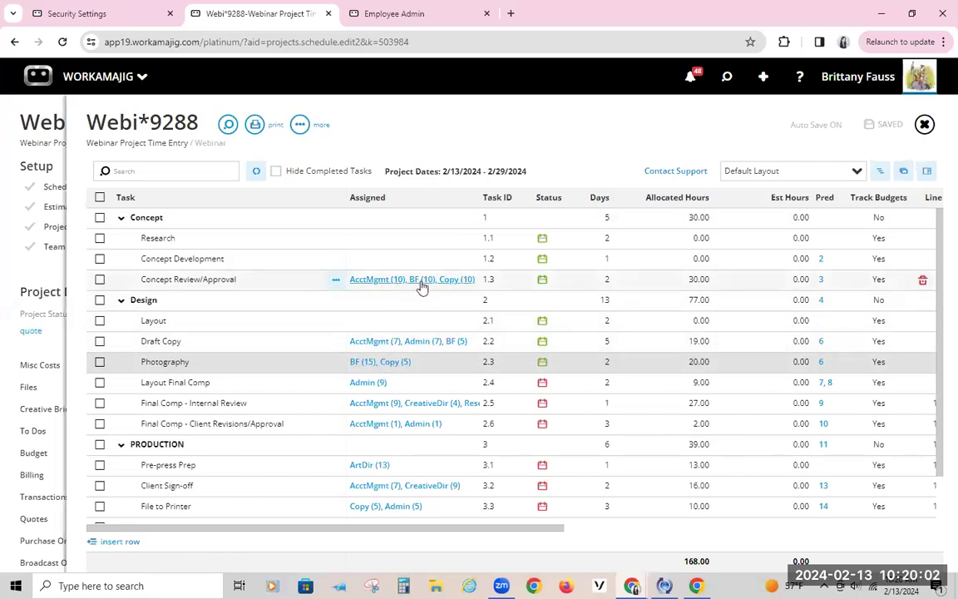
Examine the Anyone Allowed to Charge Time option in the accounting settings of project Webi*9288 and leave without saving changes
click(421, 361)
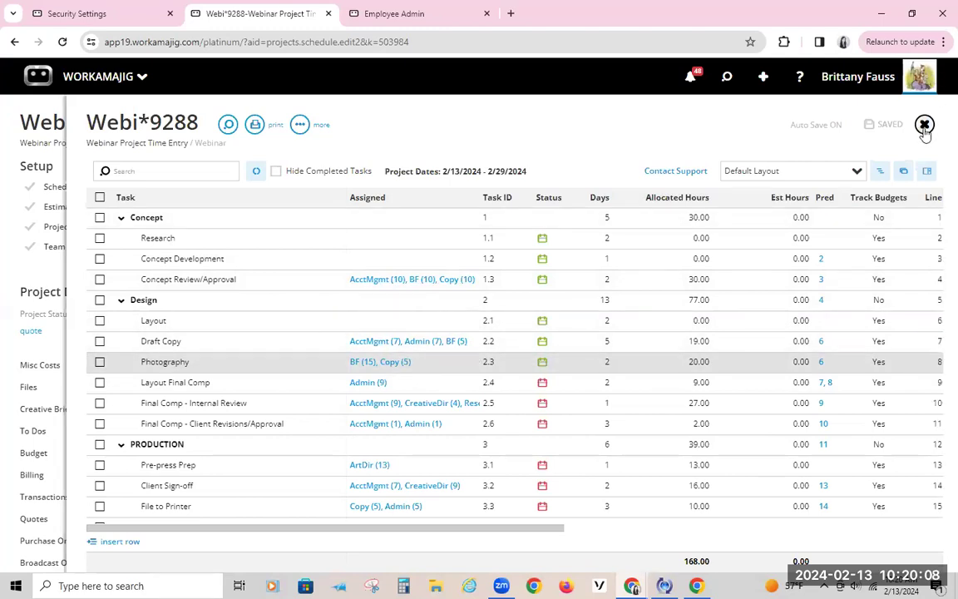
click(925, 128)
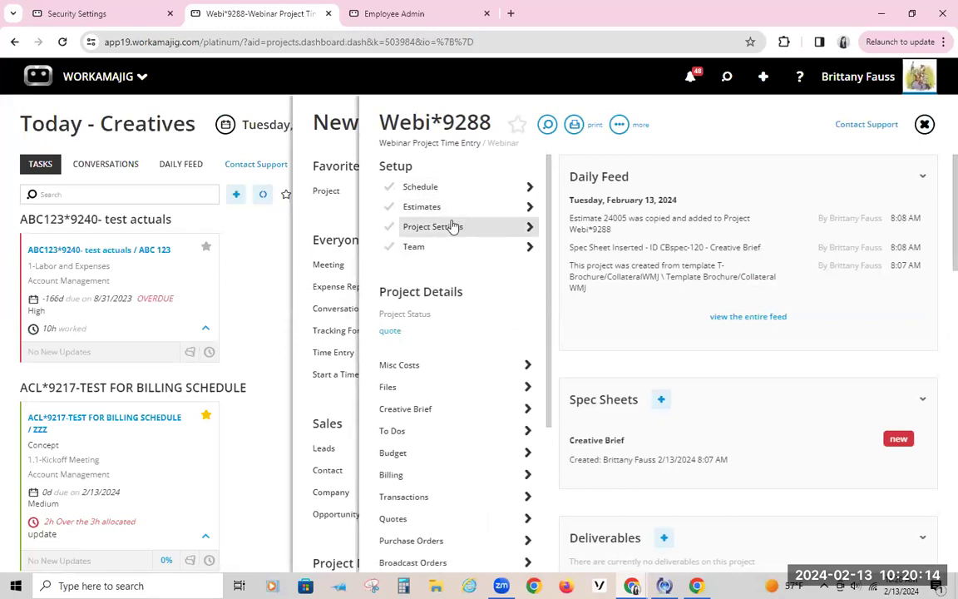
click(452, 226)
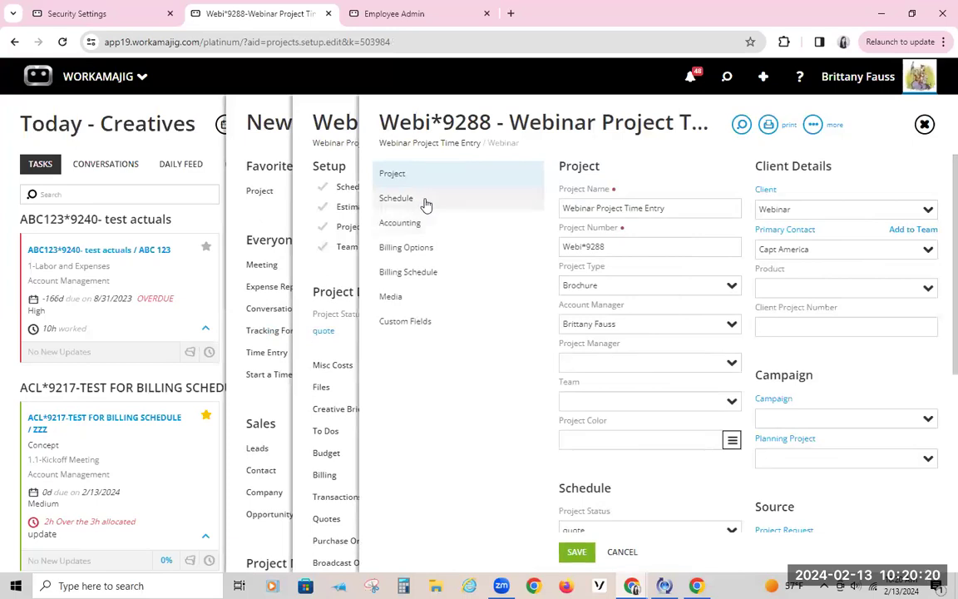
click(420, 224)
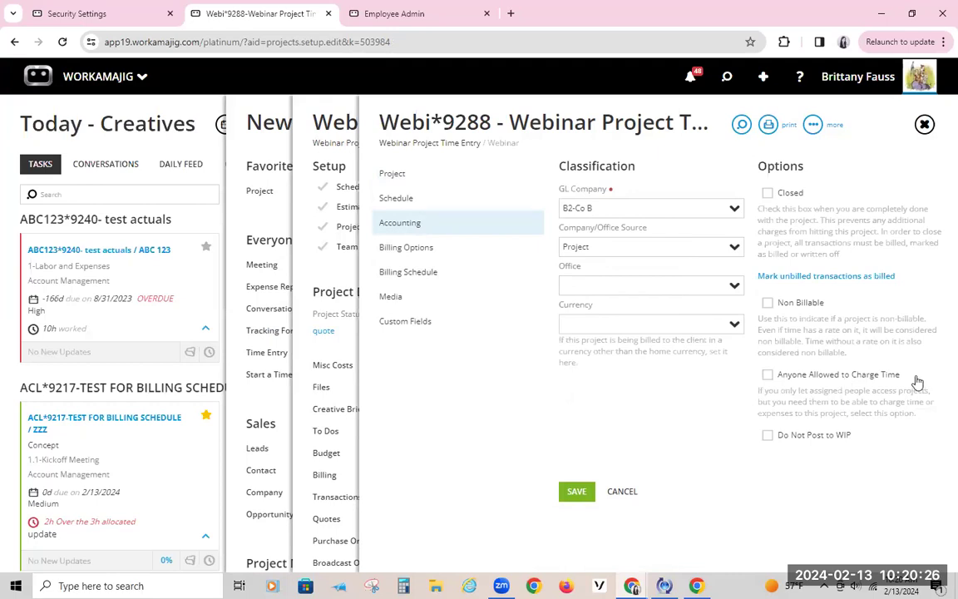
click(767, 375)
click(769, 375)
click(331, 130)
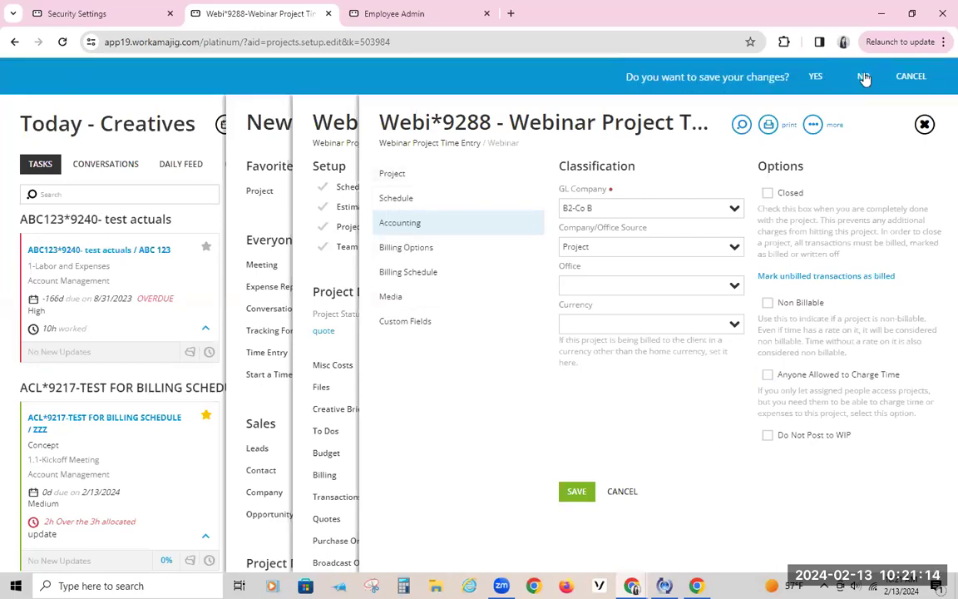
click(864, 75)
Show the Layout Final Comp task's details in the schedule and examine its other settings, including Allow on all Time Sheets
click(441, 187)
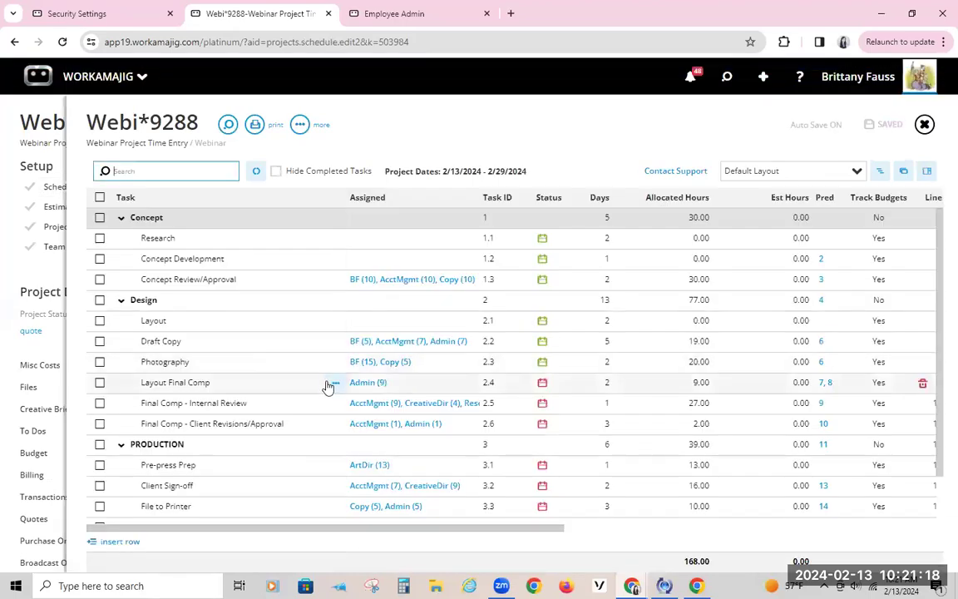
click(160, 384)
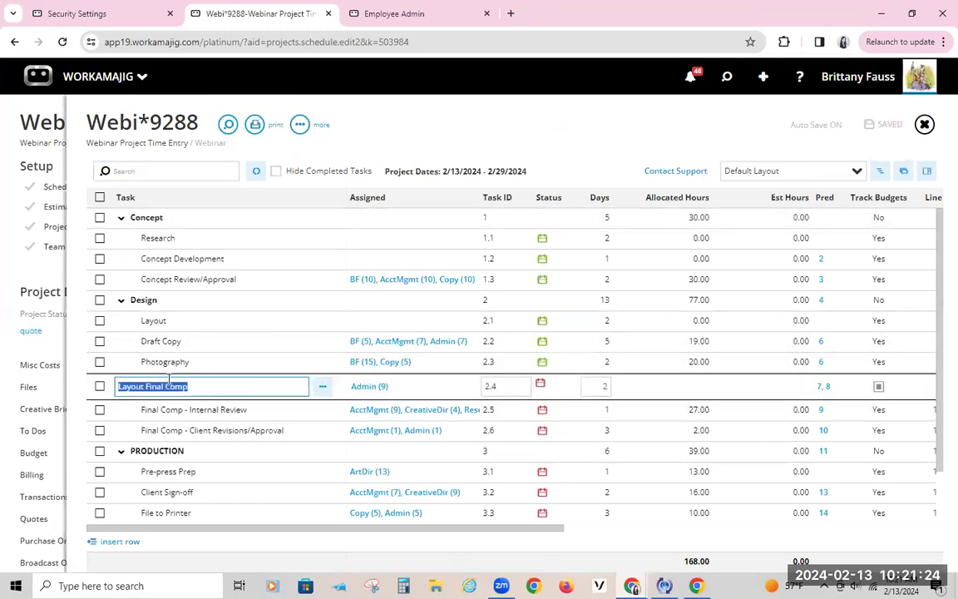
click(928, 172)
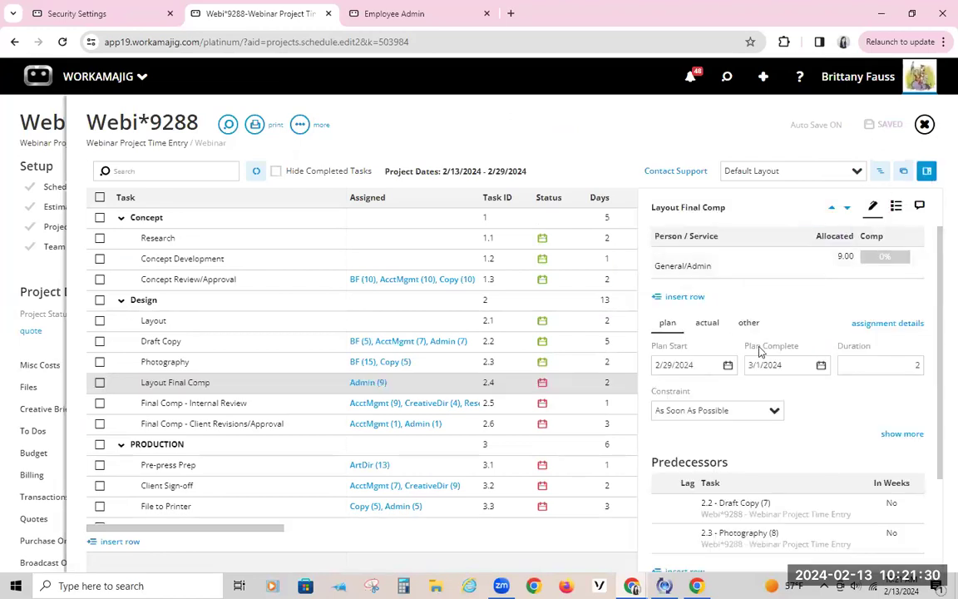
scroll(753, 333, down, 3)
scroll(747, 329, up, 2)
scroll(747, 330, up, 1)
click(749, 322)
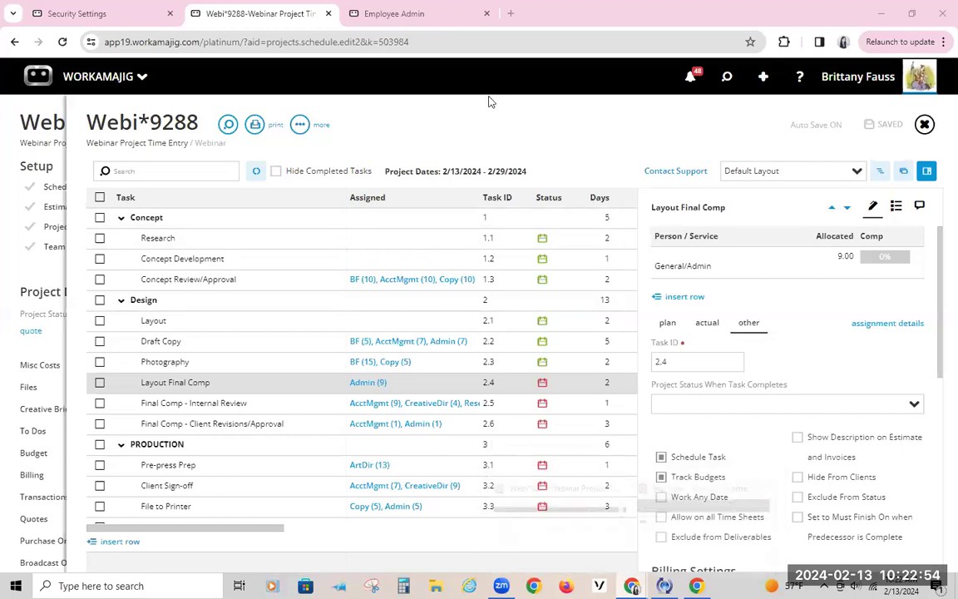
Leave the schedule and set the status of project Webi*9288 to Production
click(924, 125)
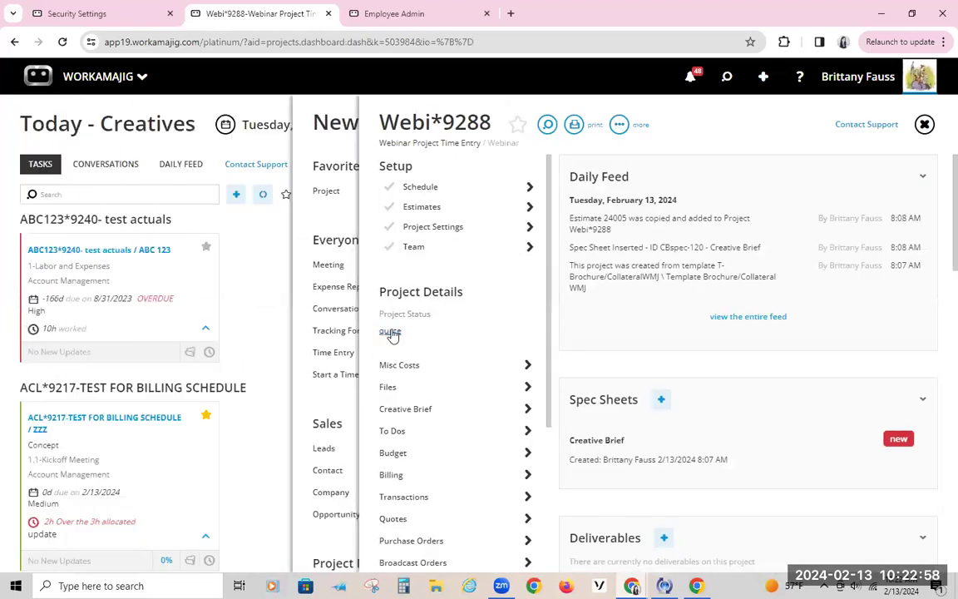
click(391, 331)
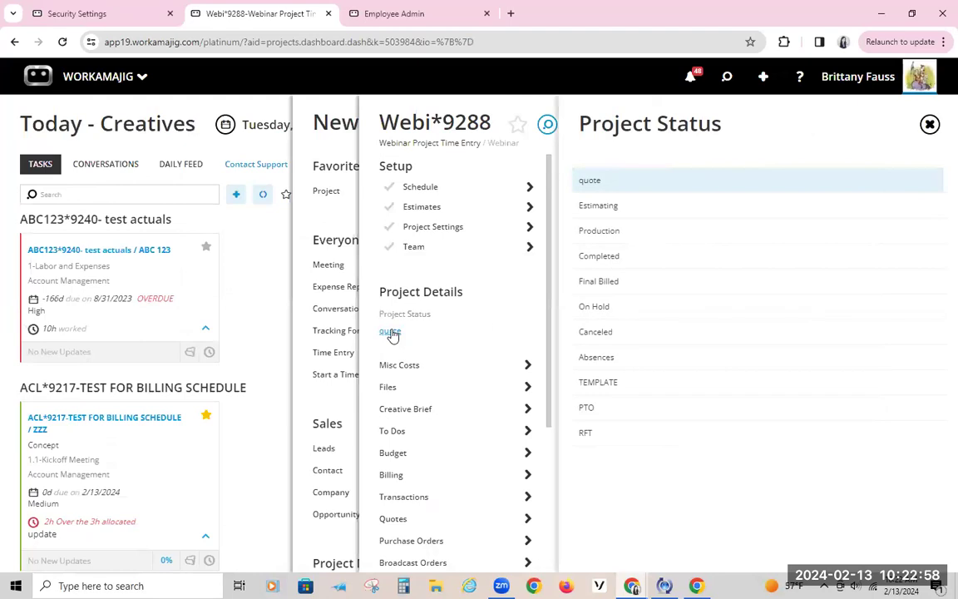
click(599, 232)
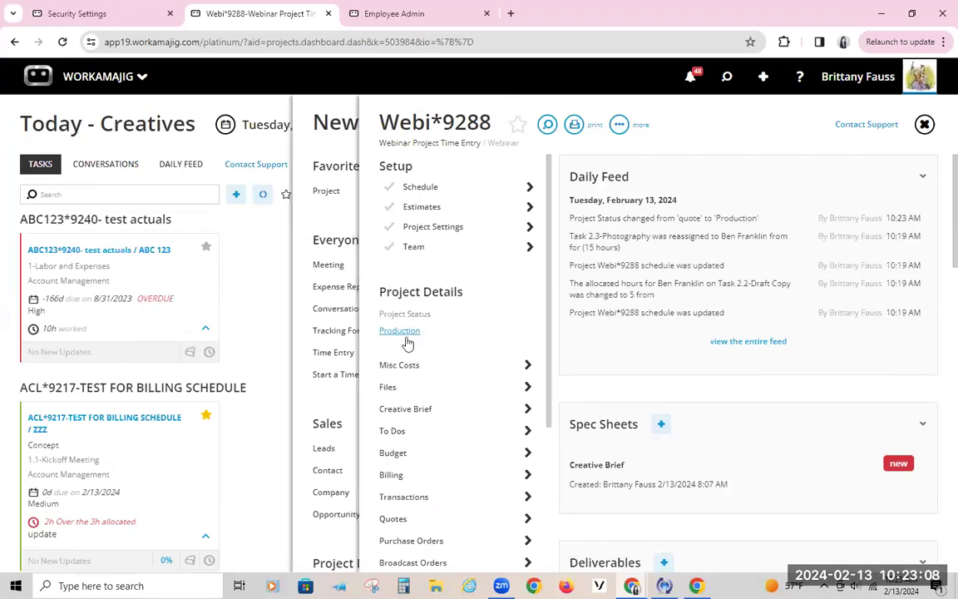
Select all tasks in the project schedule, start a reassignment, and examine the Replace a person with a different person option
click(429, 192)
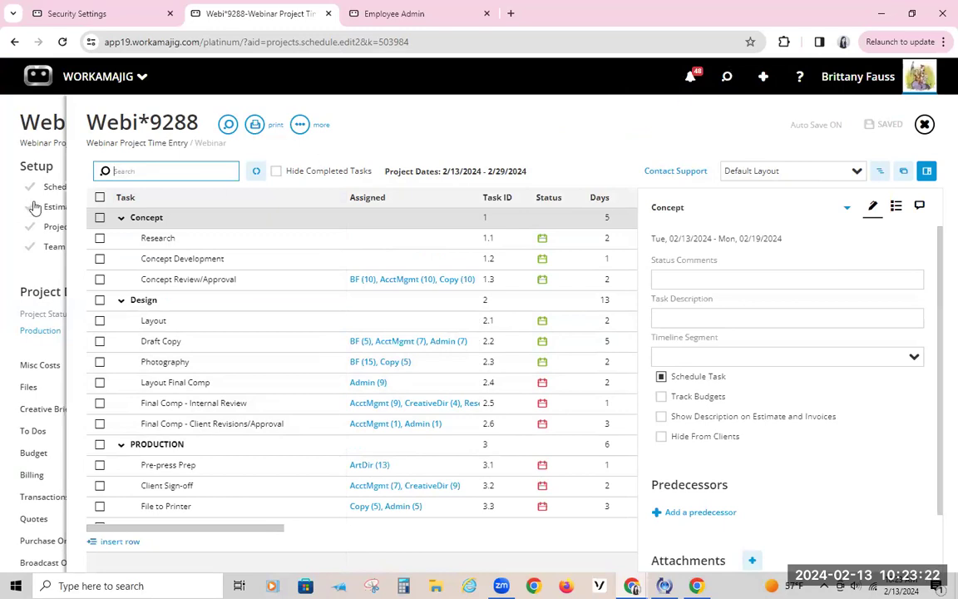
click(97, 198)
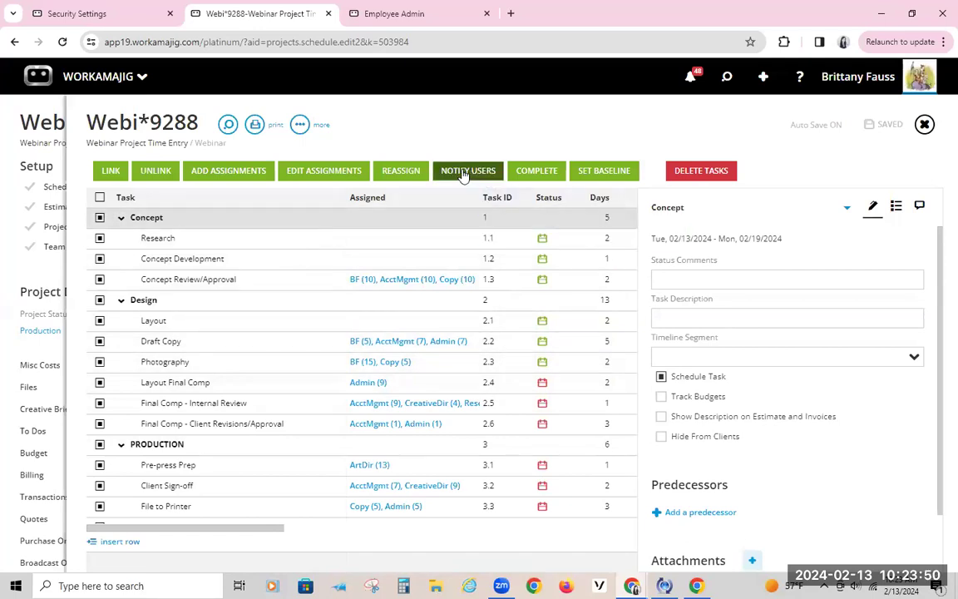
click(402, 171)
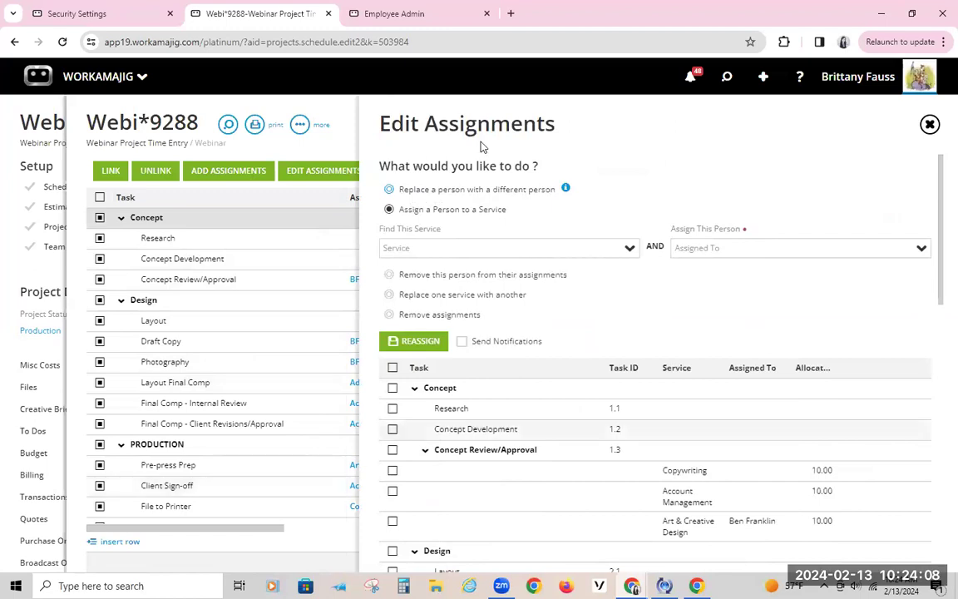
click(407, 192)
click(627, 229)
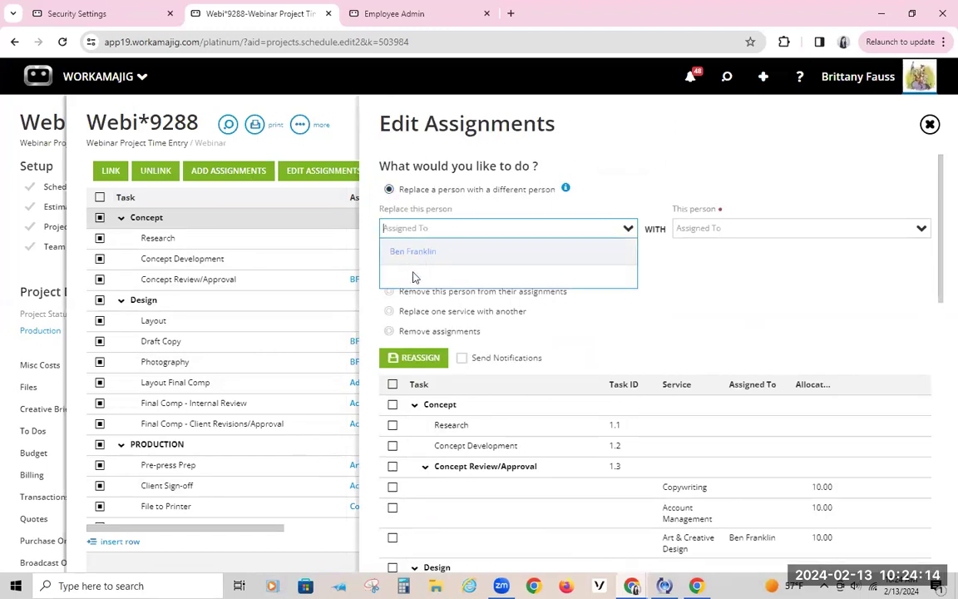
click(408, 227)
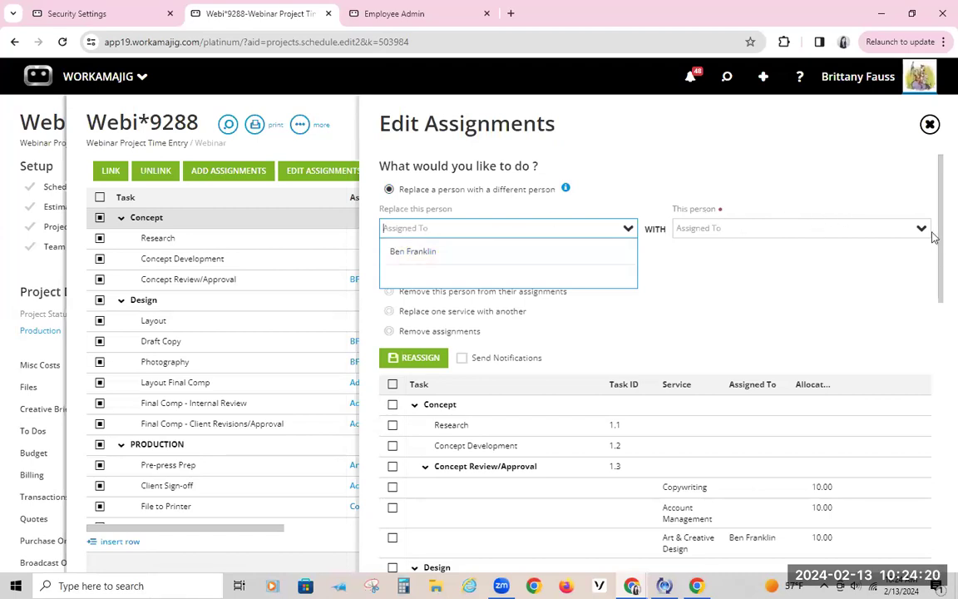
click(623, 184)
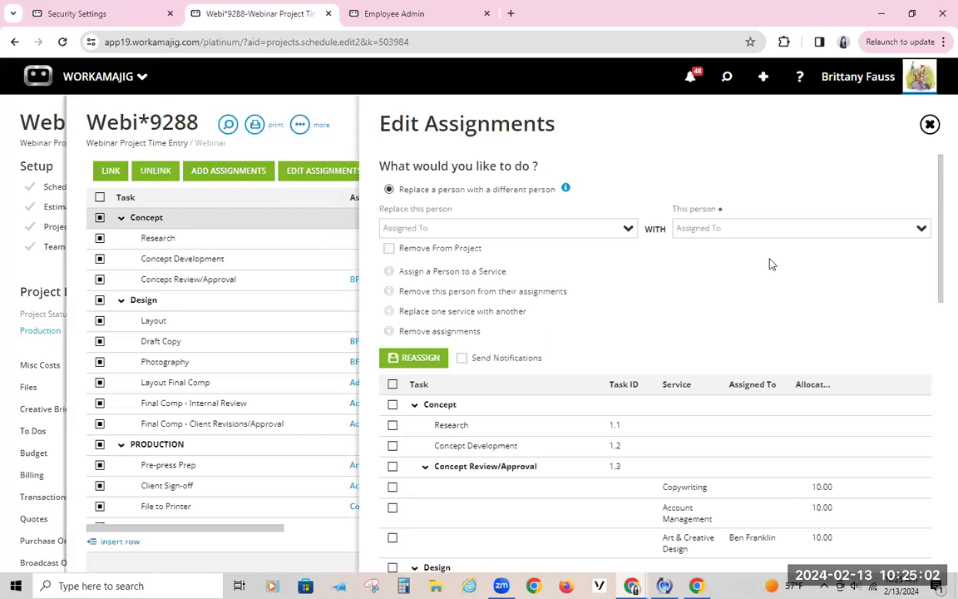
Set up Assign a Person to a Service with the Art & Creative Design service and the test employee
click(390, 274)
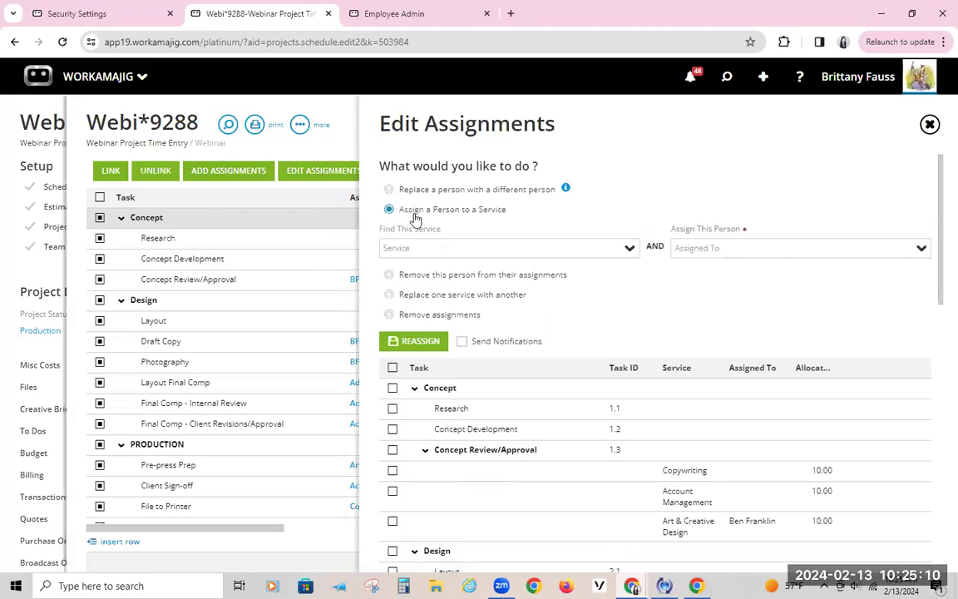
click(630, 249)
click(440, 275)
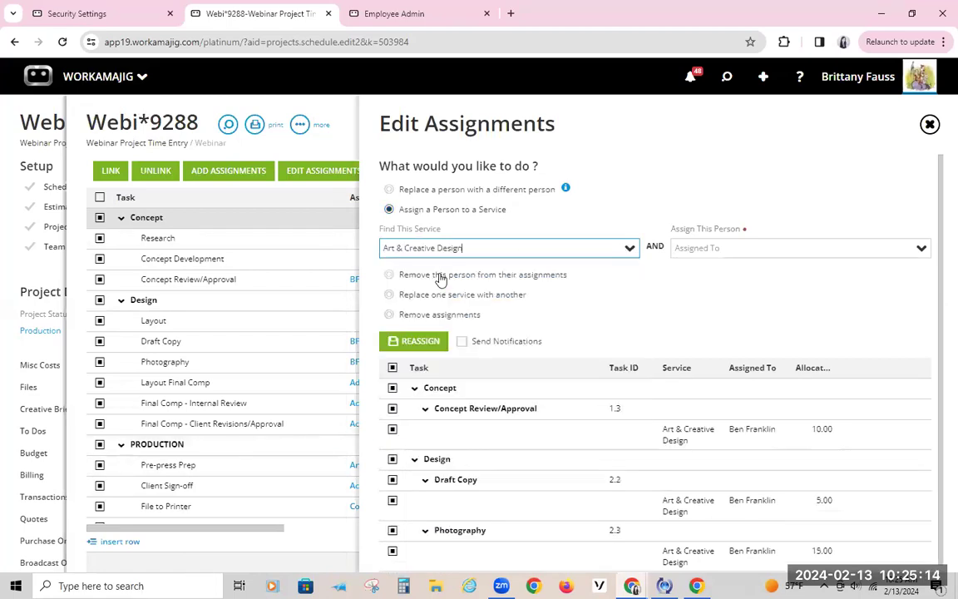
click(921, 249)
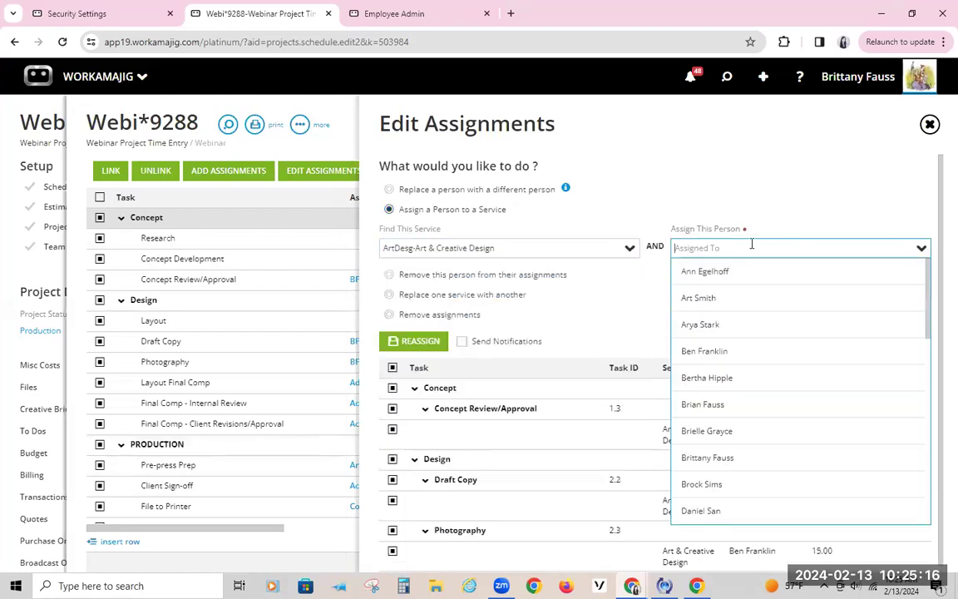
click(697, 350)
click(769, 200)
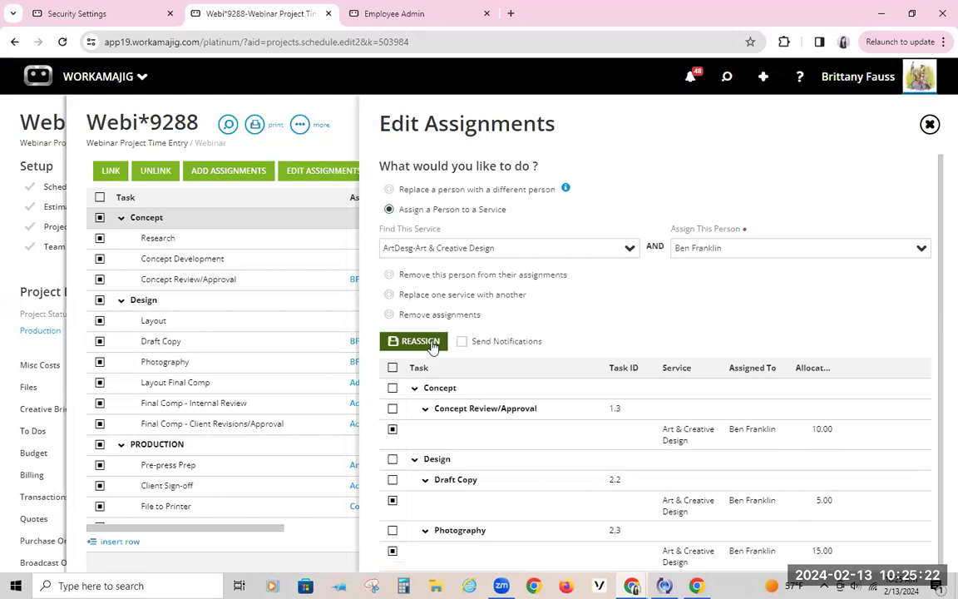
scroll(654, 544, down, 1)
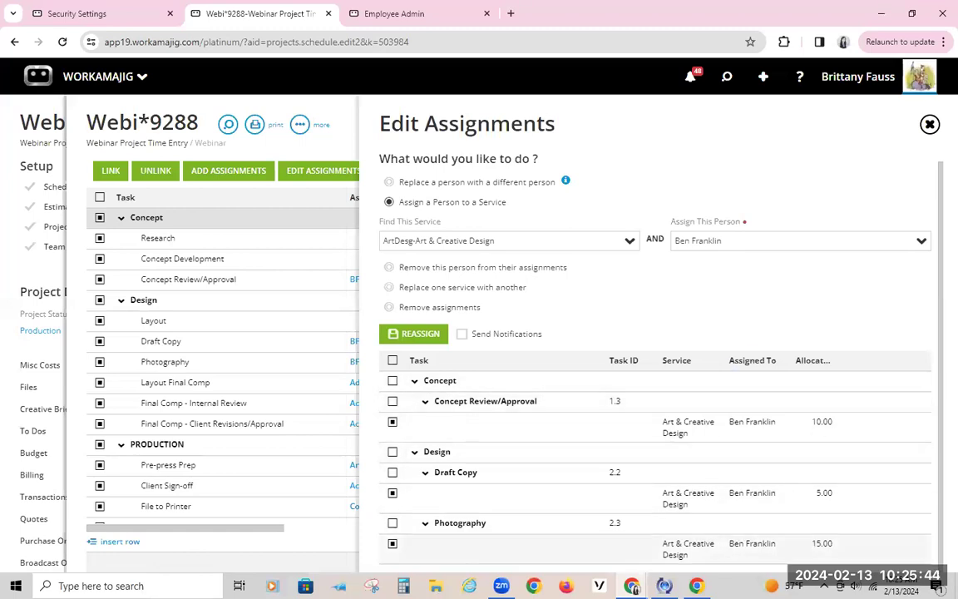
Examine the options for removing a person from their assignments, replacing one service with another, and removing assignments
click(391, 269)
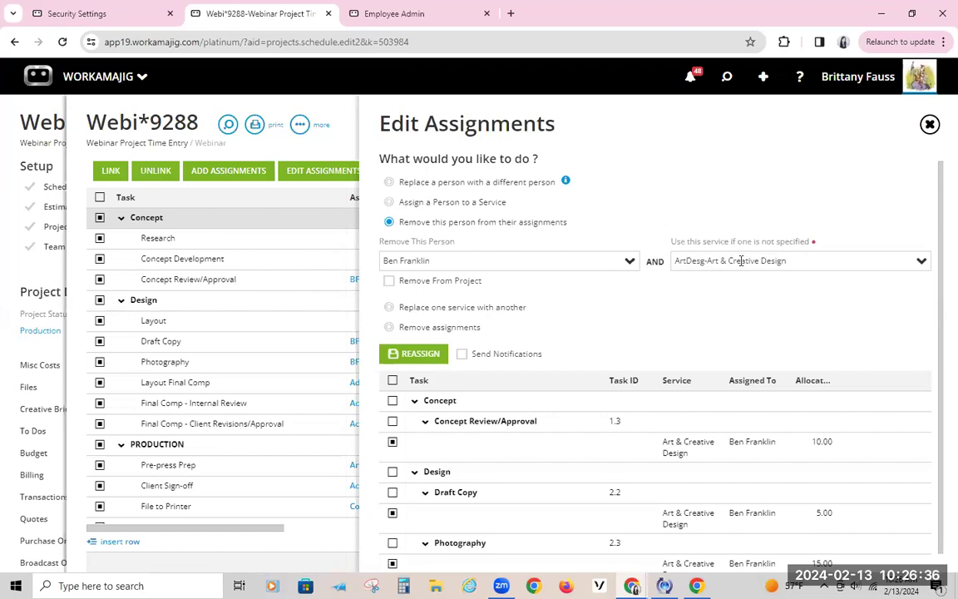
click(921, 267)
click(747, 343)
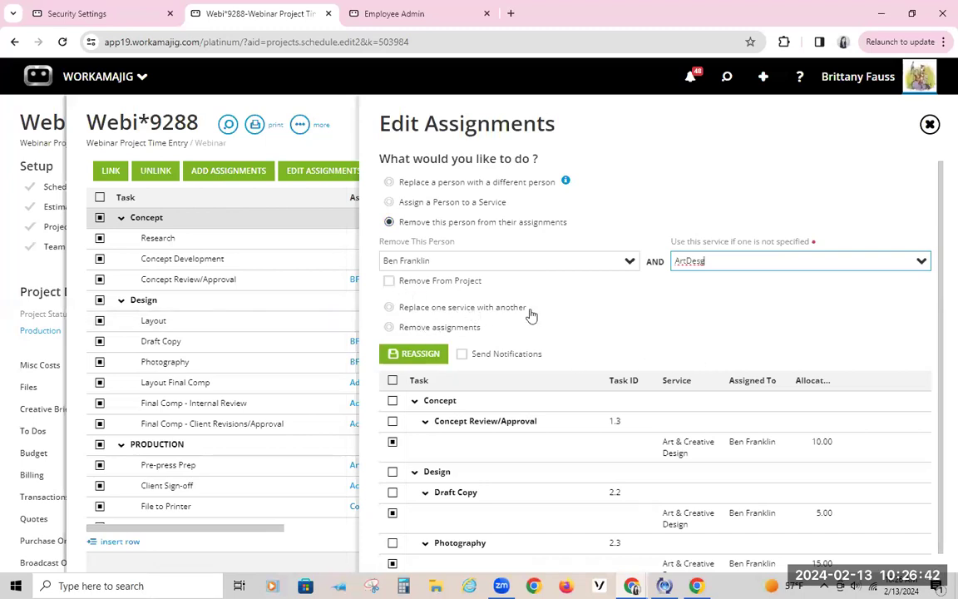
click(389, 308)
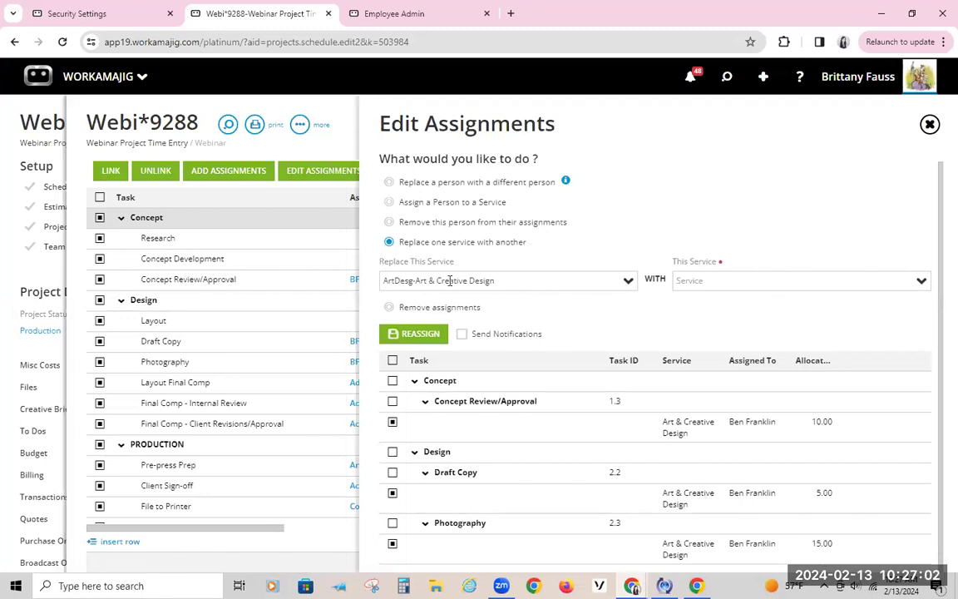
click(388, 309)
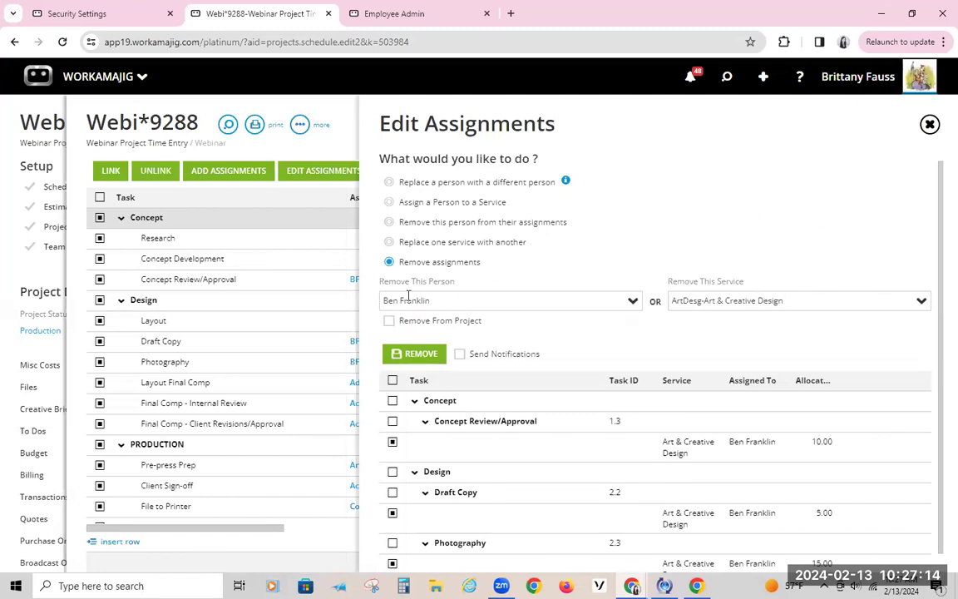
click(921, 301)
click(907, 301)
click(741, 247)
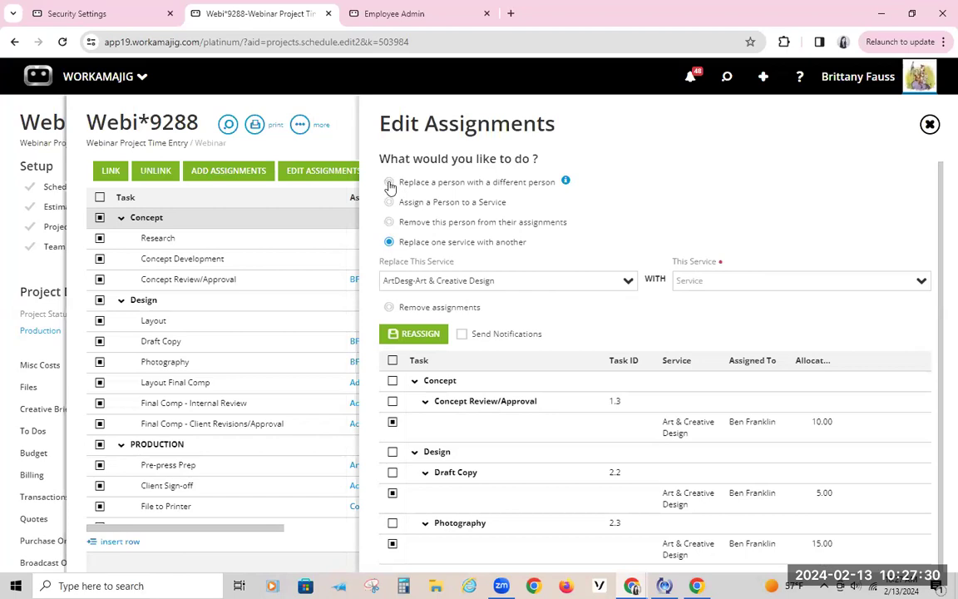
scroll(391, 187, up, 1)
Apply the Assign a Person to a Service reassignment and check the assignments of task 1.3 Concept Review/Approval
click(390, 211)
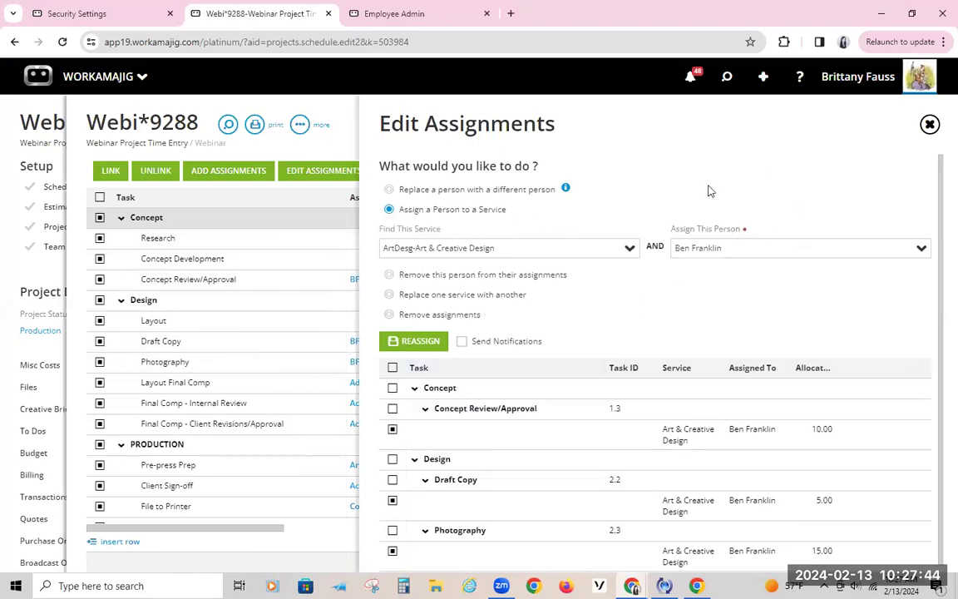
click(396, 341)
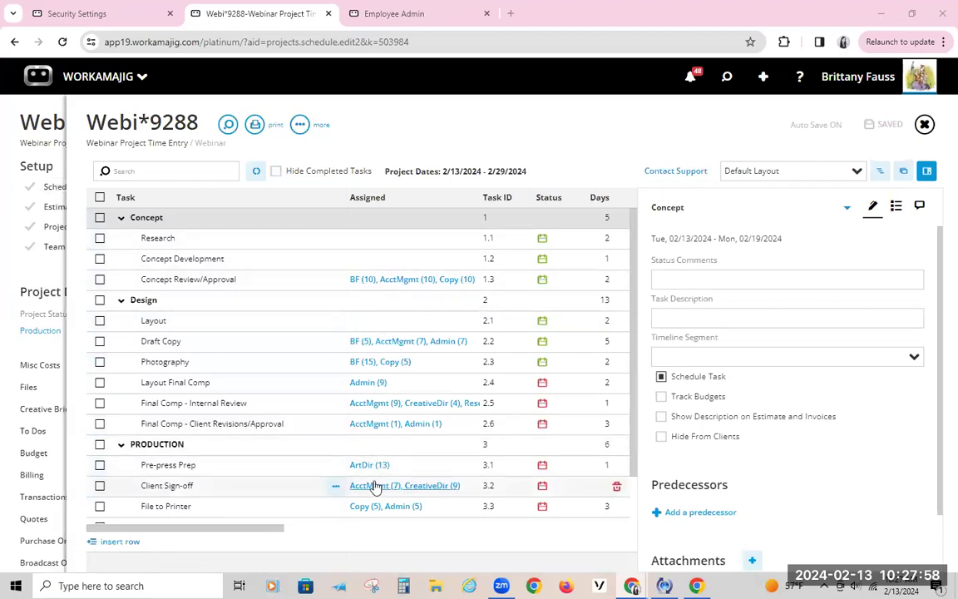
click(391, 281)
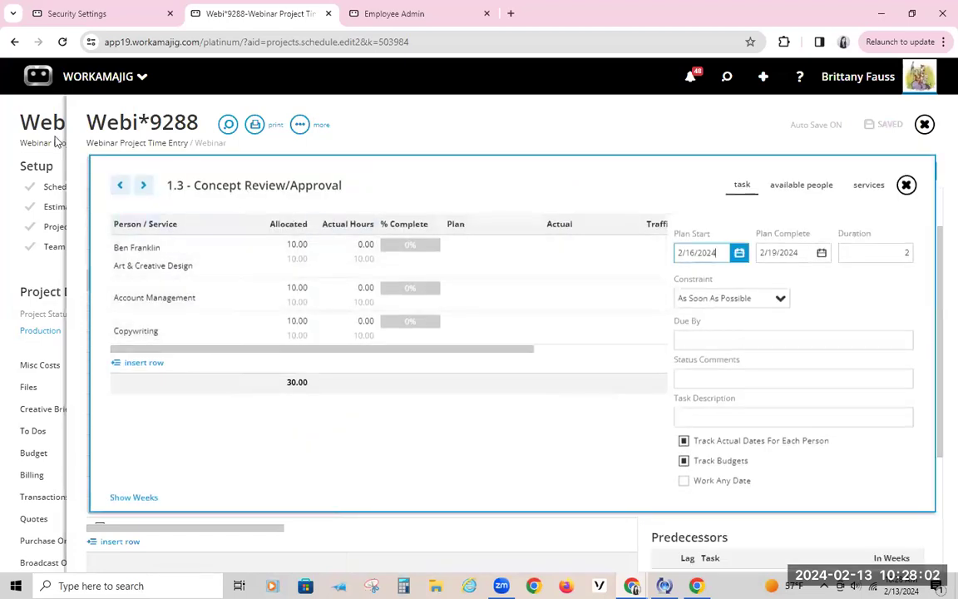
click(103, 121)
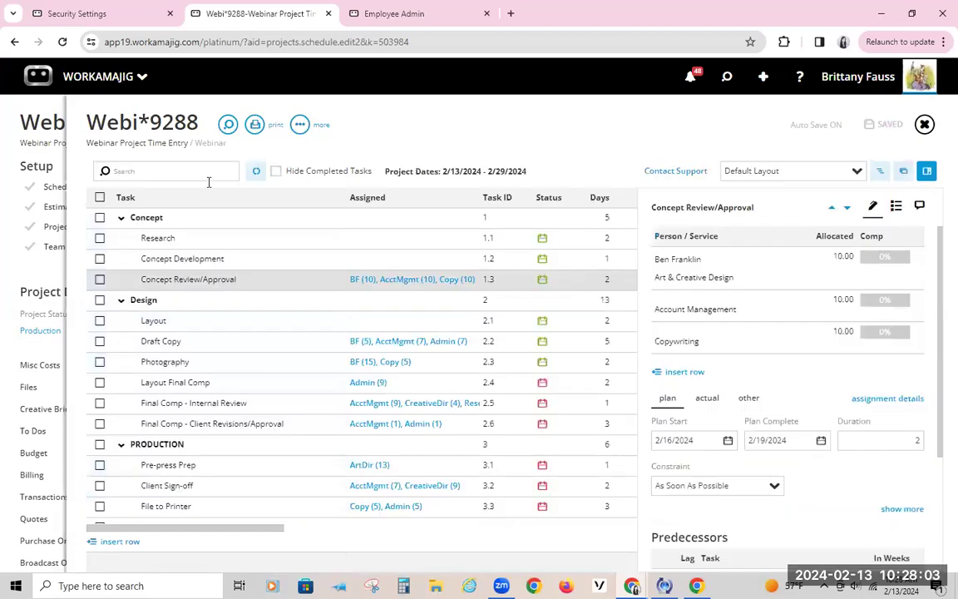
Open the bulk assignment editor for all tasks and examine the editable service rows under Concept Review/Approval
click(99, 197)
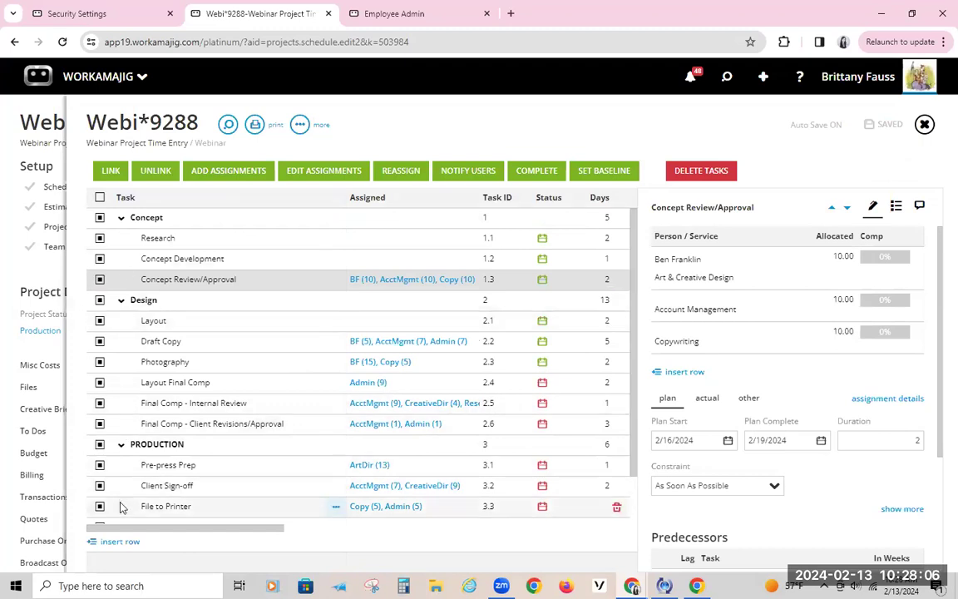
click(318, 170)
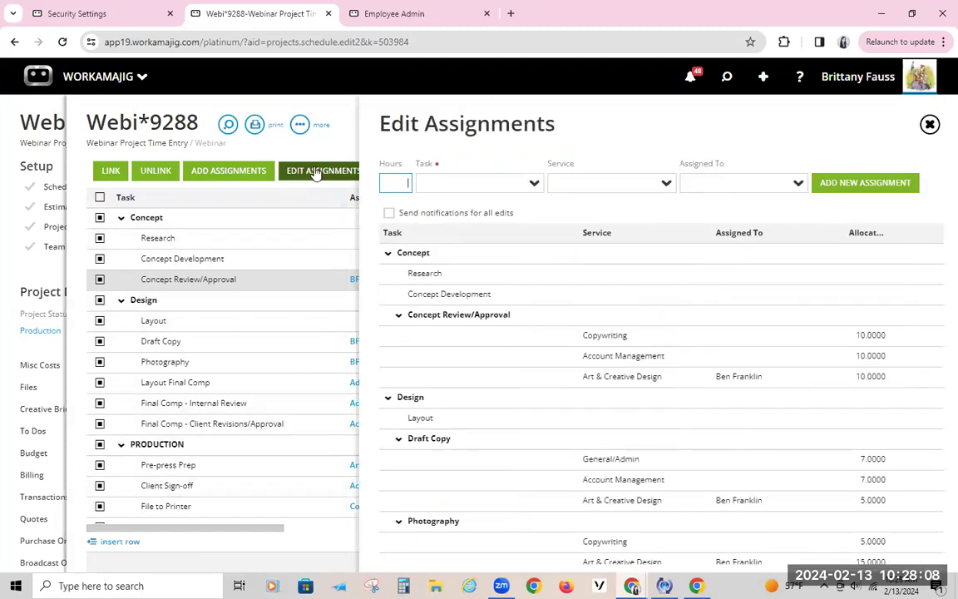
scroll(624, 491, down, 5)
scroll(622, 494, up, 3)
scroll(624, 494, up, 2)
click(617, 336)
click(609, 365)
click(617, 385)
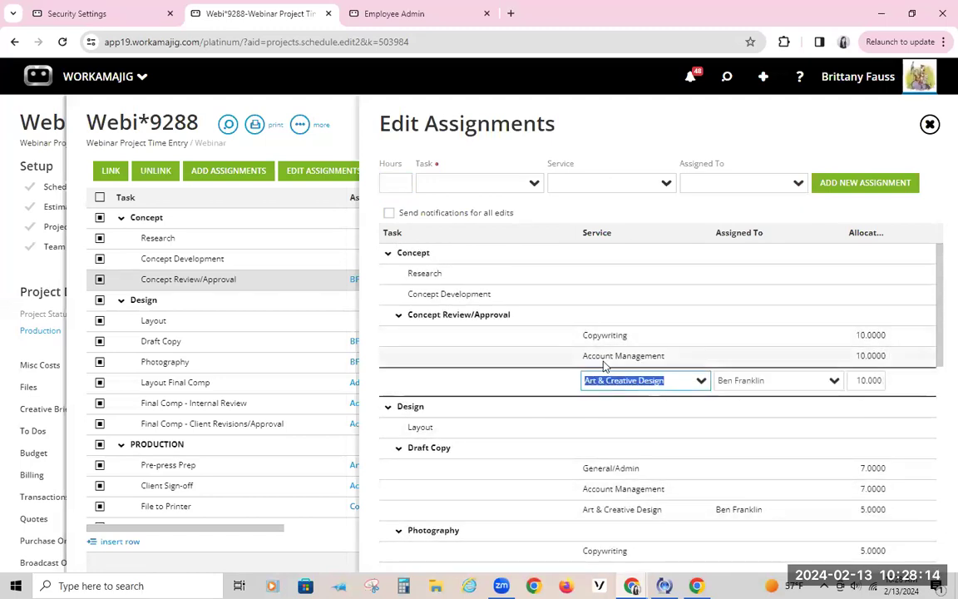
Assign an employee to the Copywriting row of Concept Review/Approval, review the assignment list and close the editor
click(750, 335)
click(828, 340)
click(827, 341)
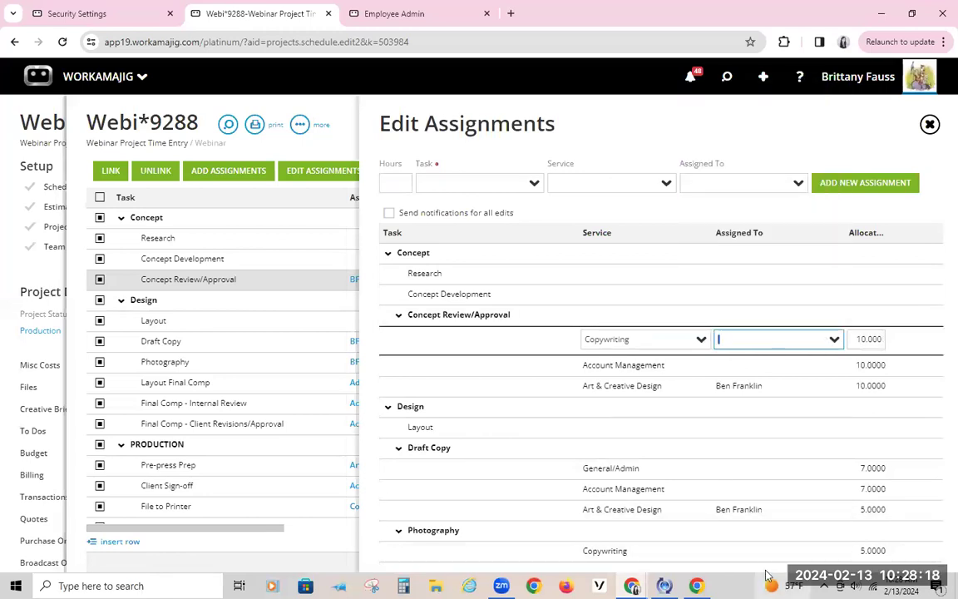
scroll(703, 528, down, 10)
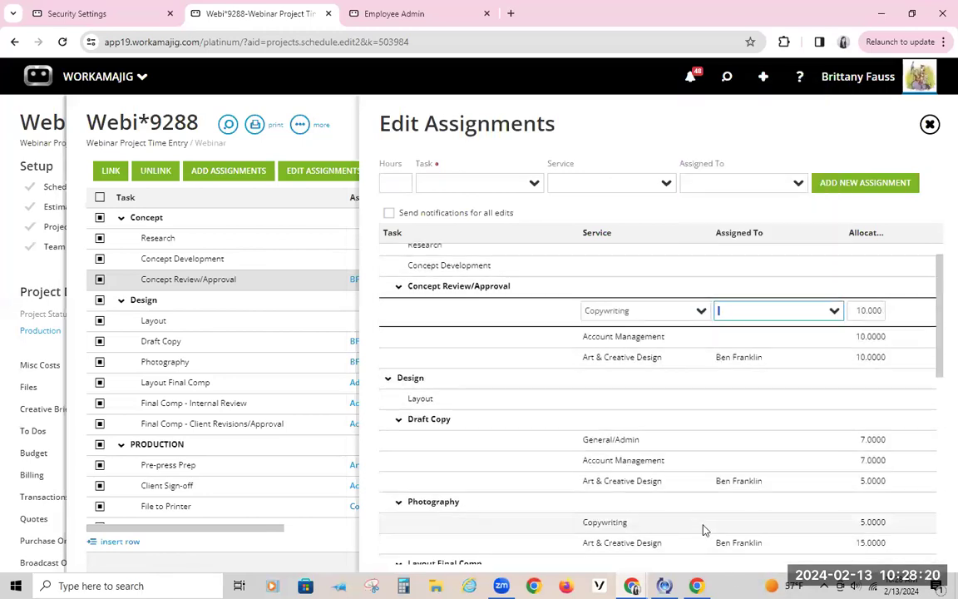
scroll(680, 453, up, 10)
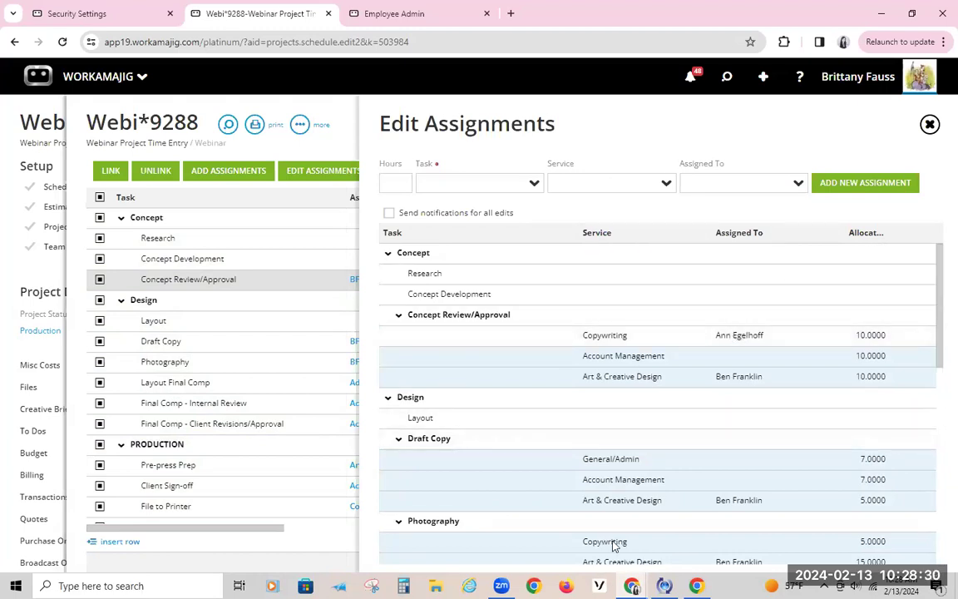
scroll(611, 547, down, 7)
scroll(633, 474, up, 8)
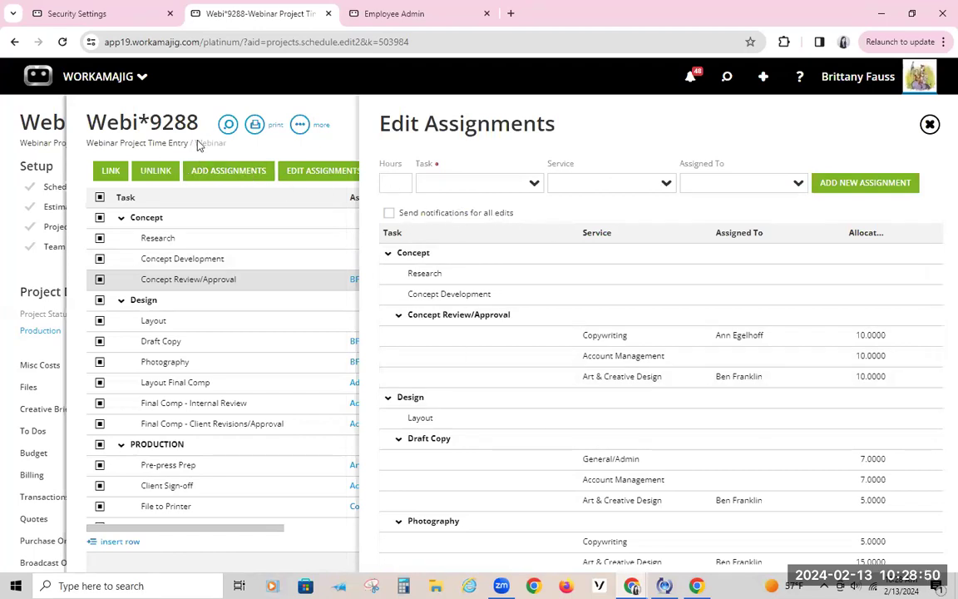
click(346, 131)
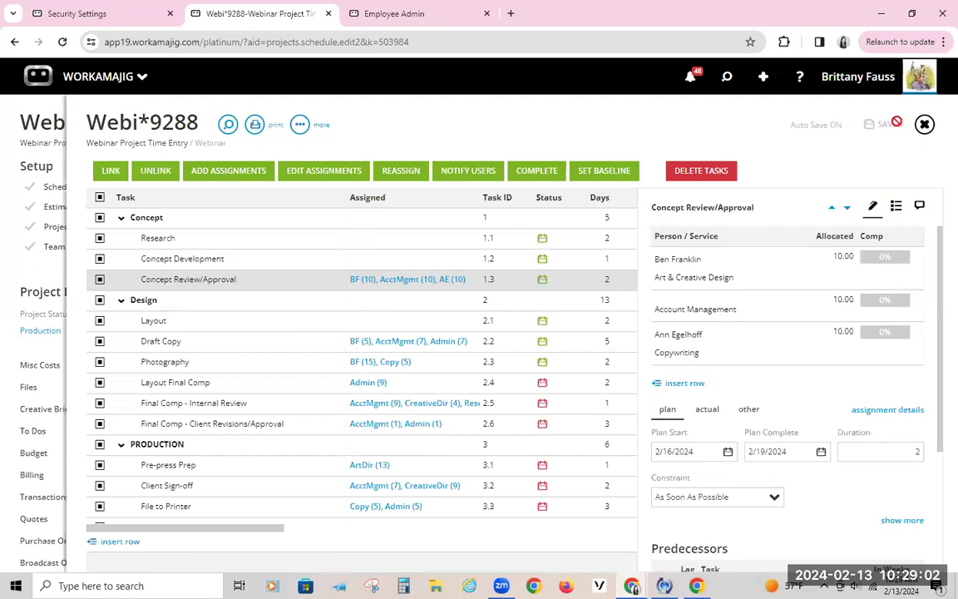
Leave the schedule and give the test employee the Art Direction service in the project team
click(923, 125)
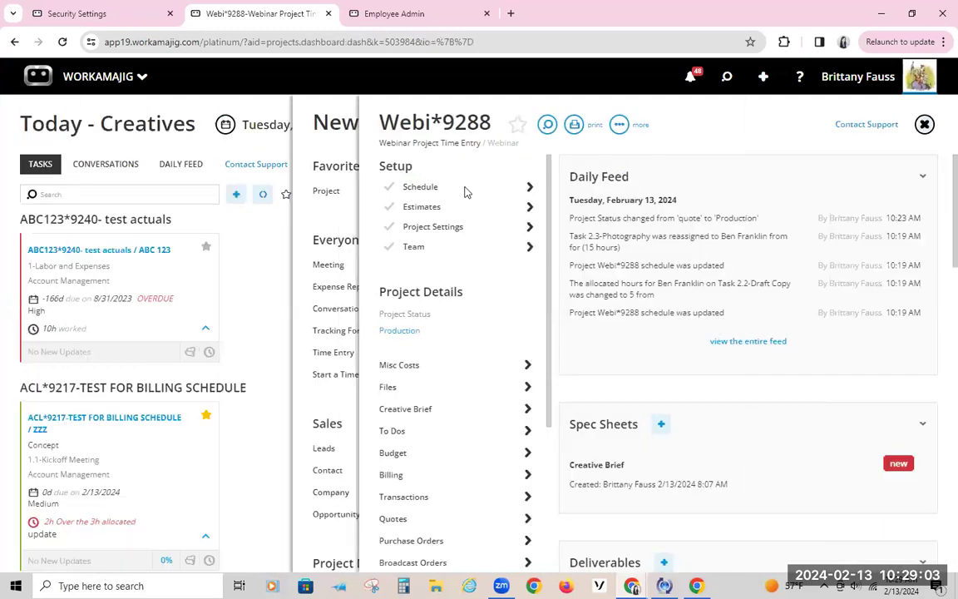
click(420, 249)
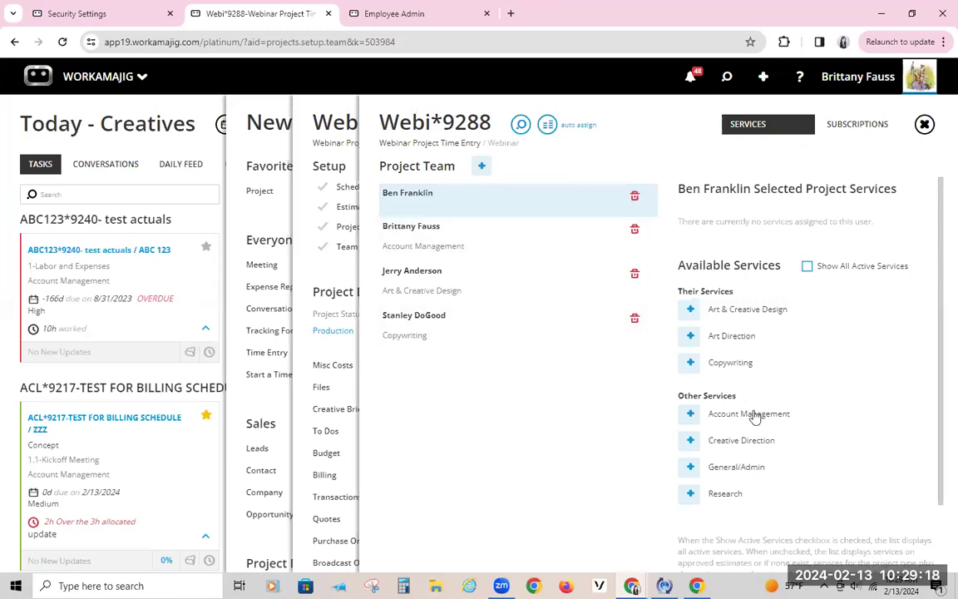
click(690, 336)
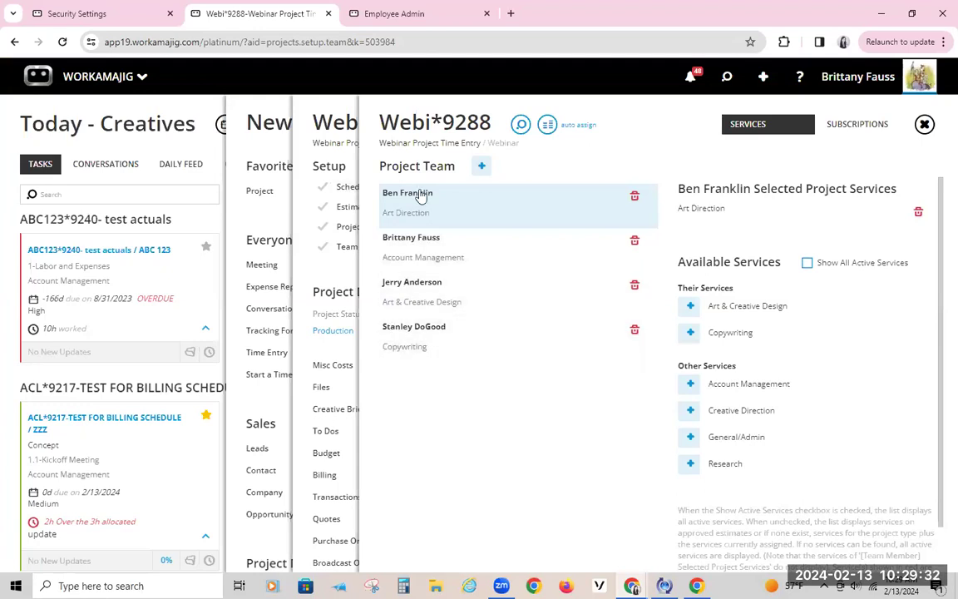
Add Creative Direction and remove Art & Creative Design for the project team member holding the Art & Creative Design service
click(439, 299)
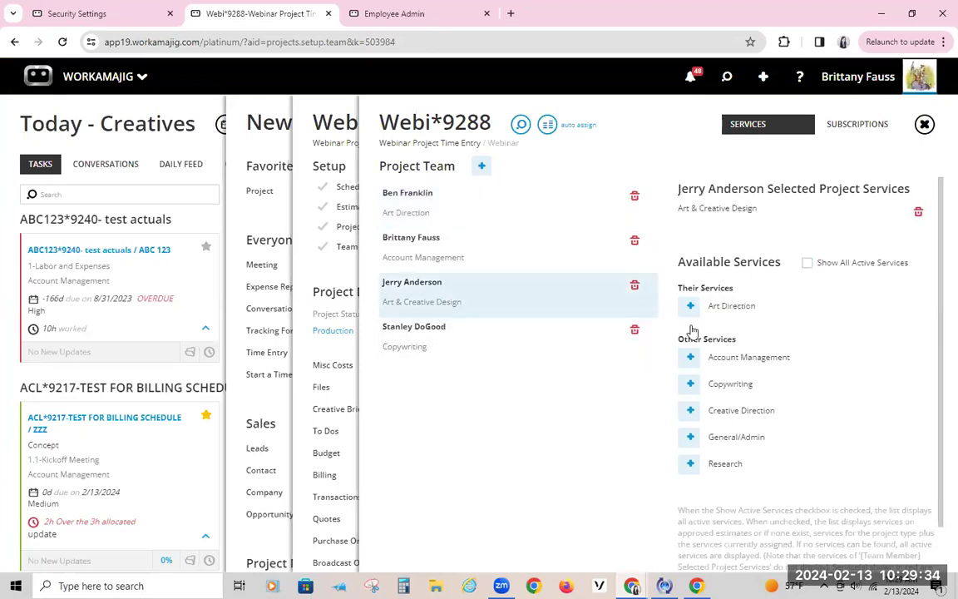
click(691, 410)
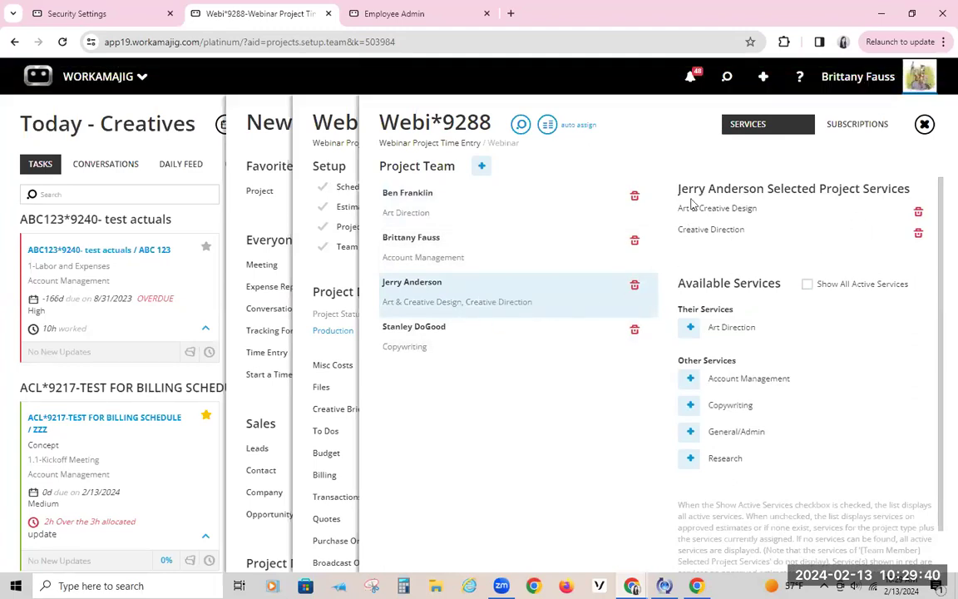
click(919, 212)
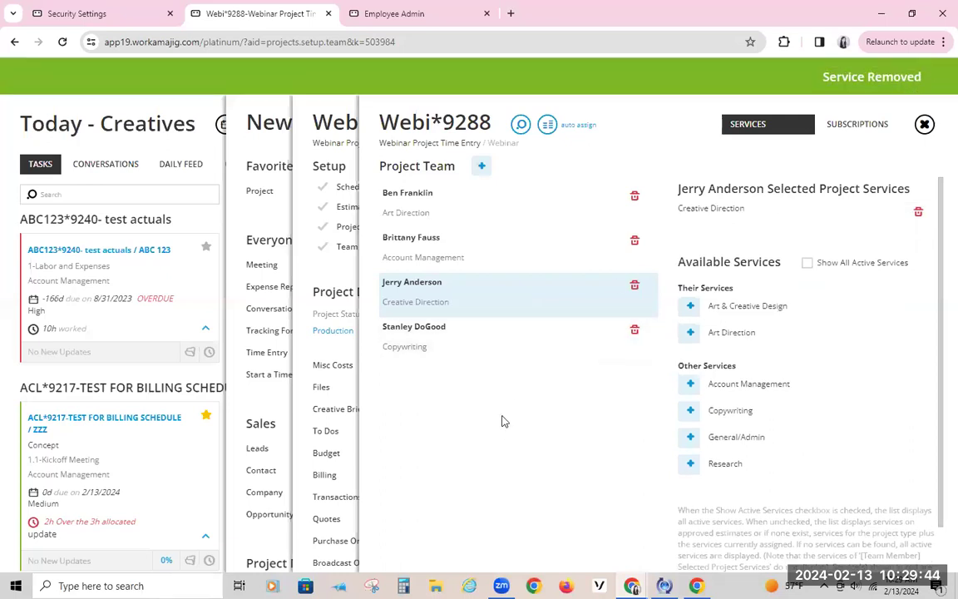
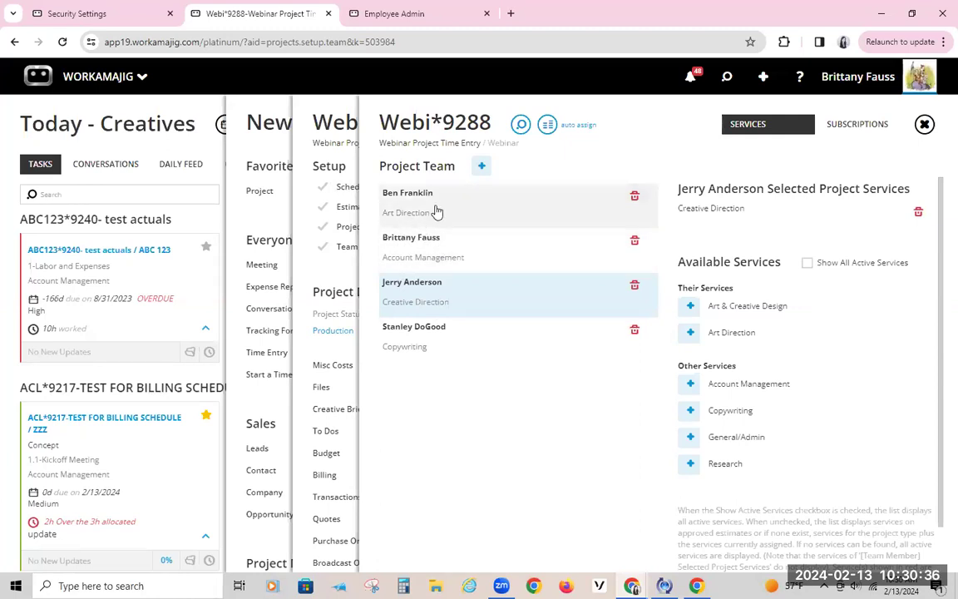
Auto assign the project team to the schedule by pushing the estimated hours, and save the schedule changes
click(549, 124)
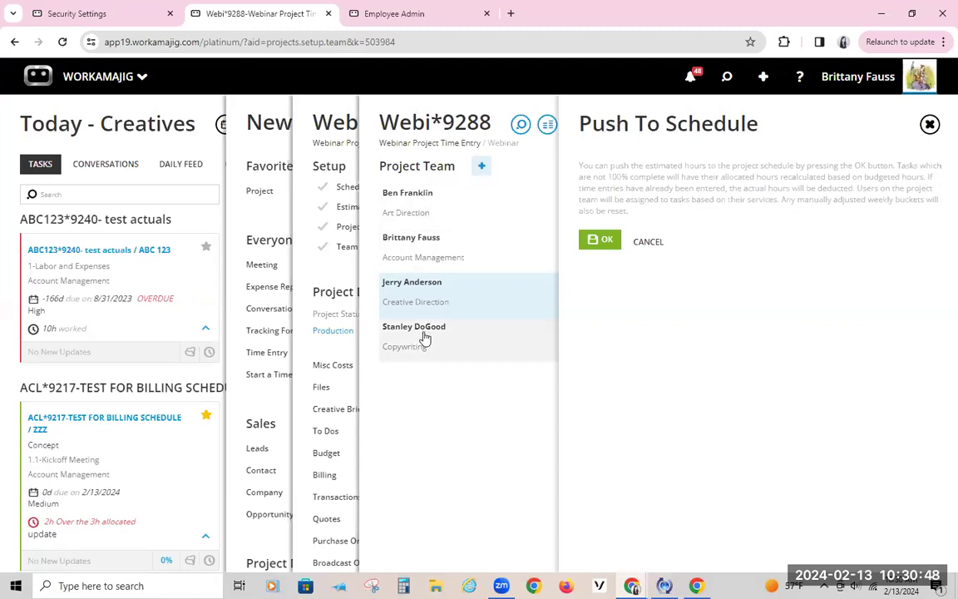
click(606, 241)
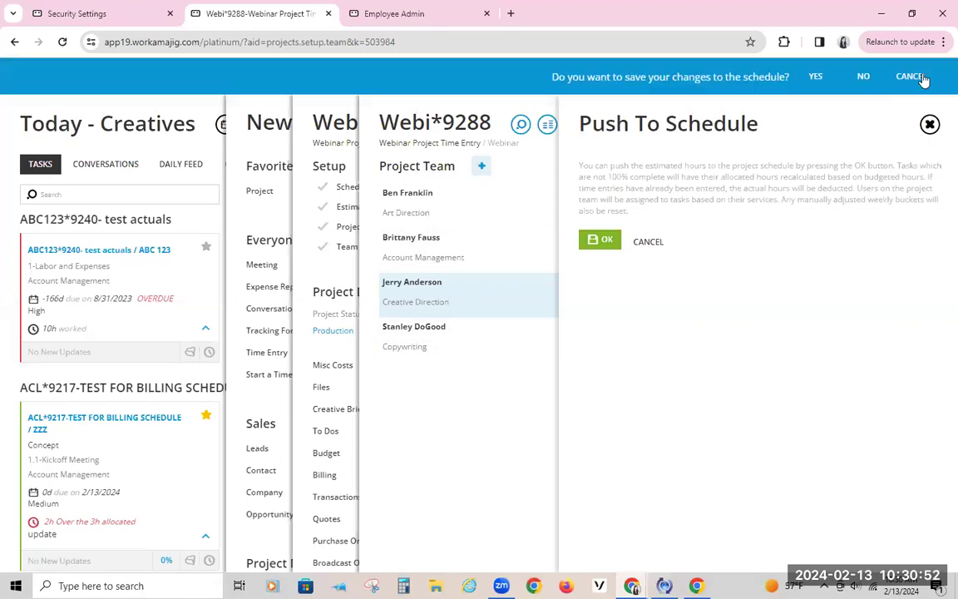
click(816, 77)
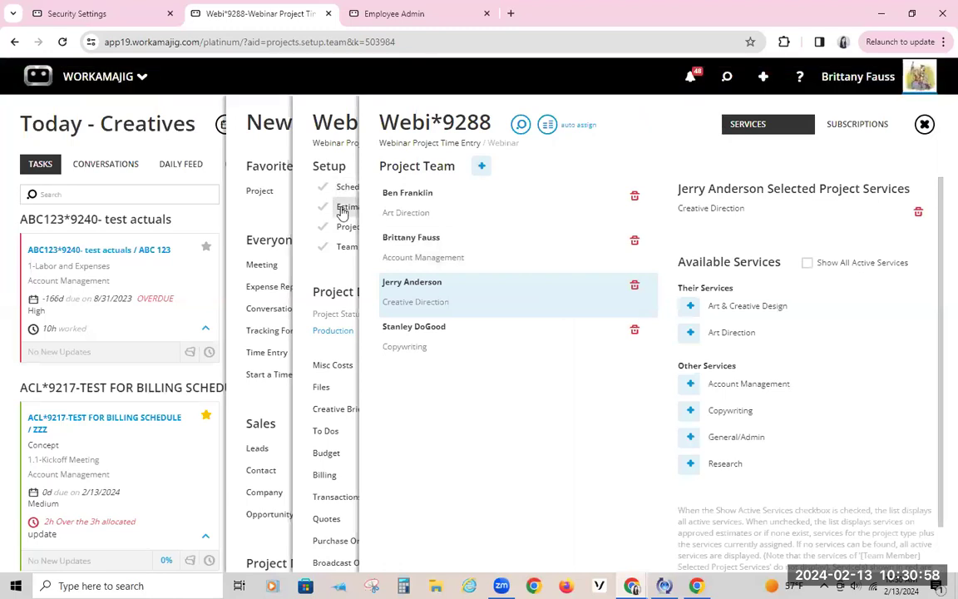
Open the project schedule and examine the people and services assigned to the tasks from Concept Review/Approval through Printing and Finishing
click(303, 111)
click(442, 191)
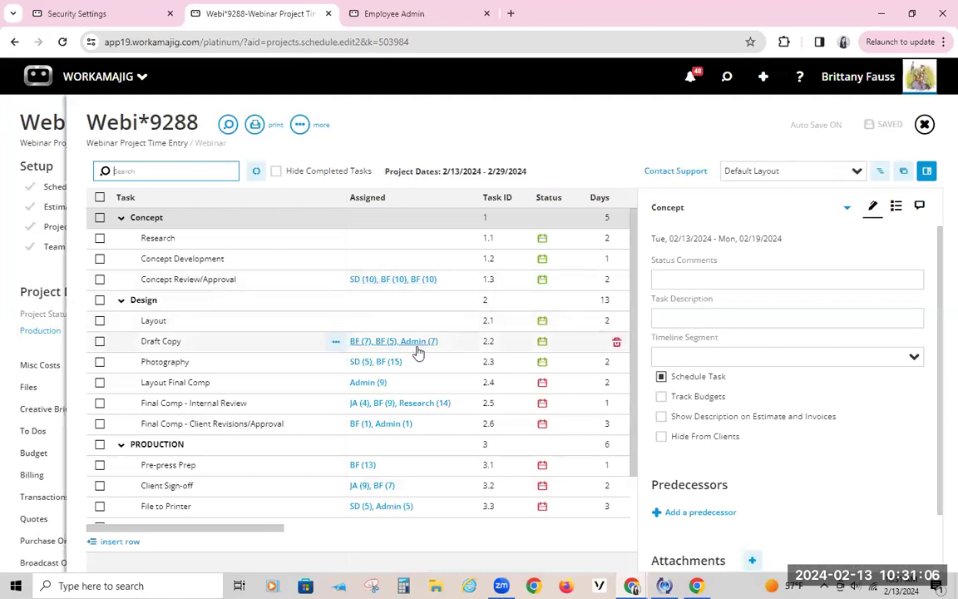
click(386, 283)
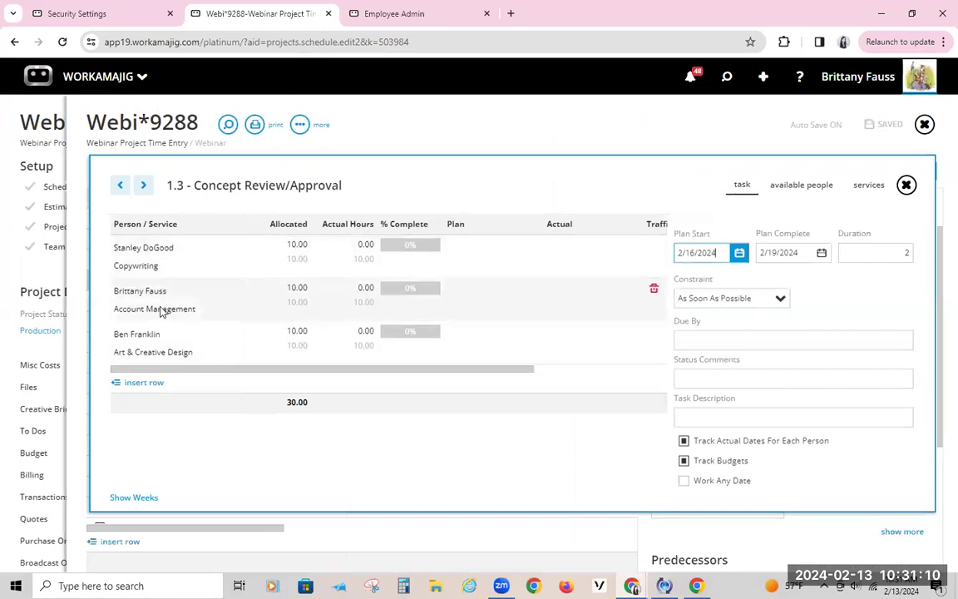
click(143, 184)
click(143, 185)
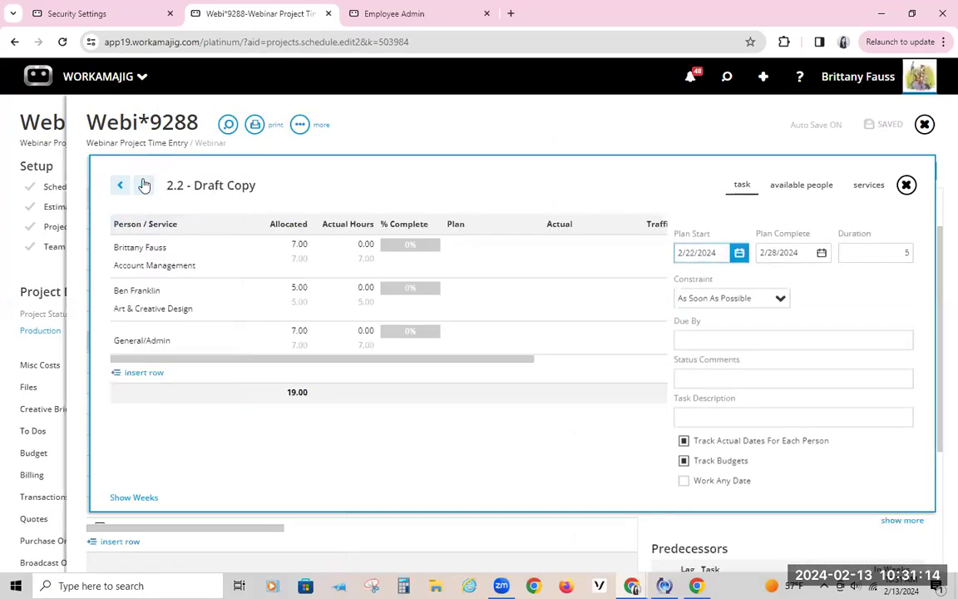
click(143, 185)
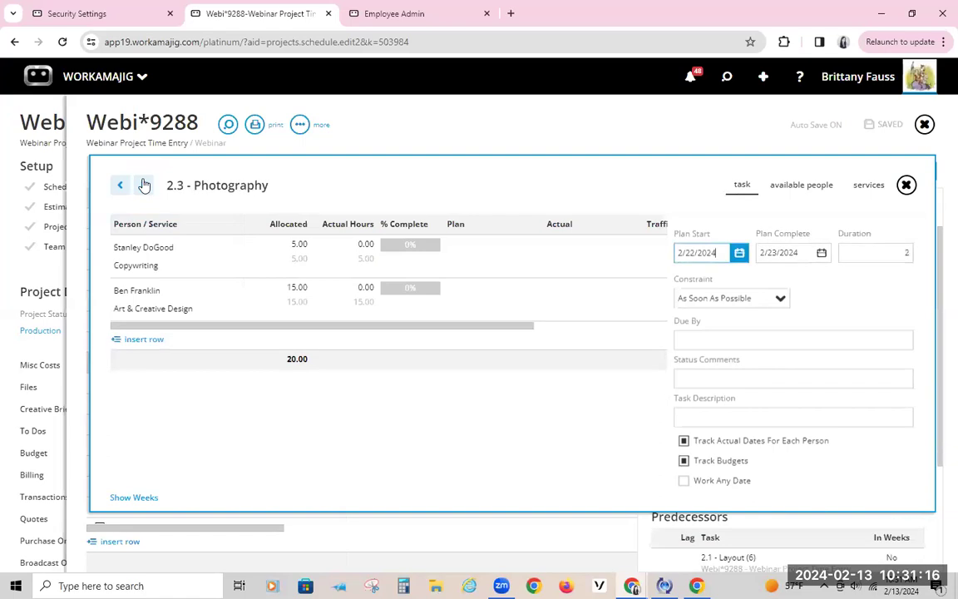
click(144, 185)
click(143, 185)
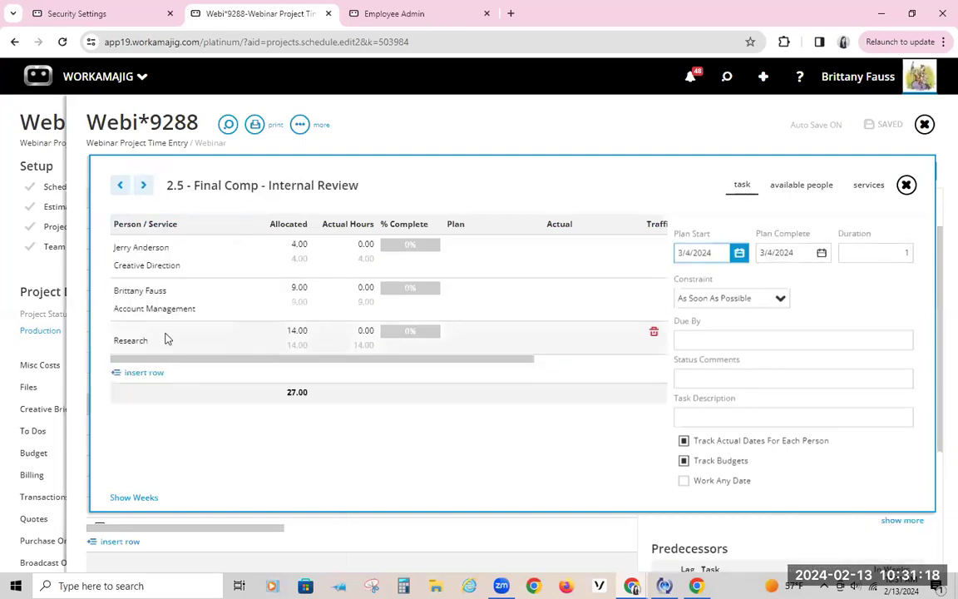
click(144, 185)
click(145, 187)
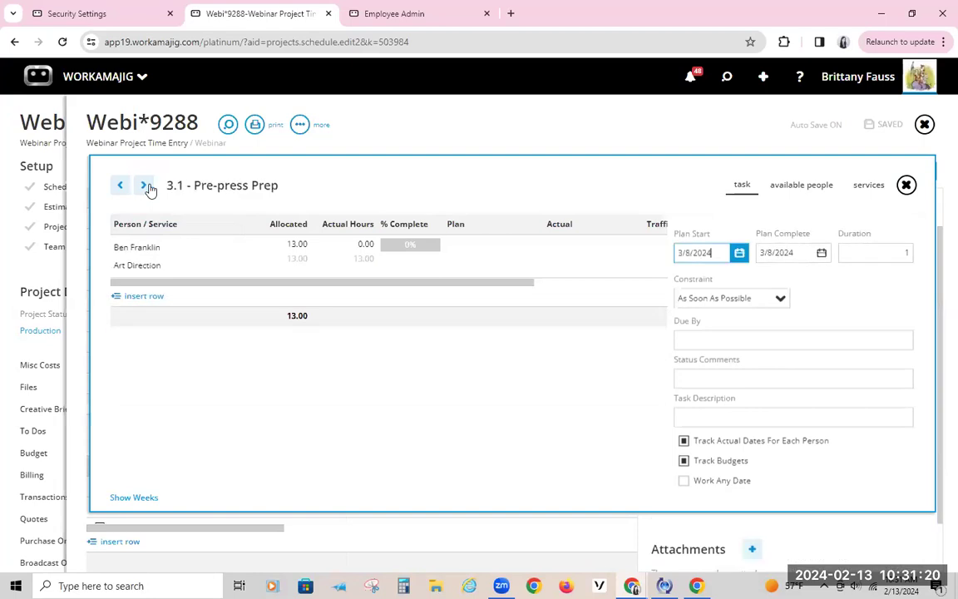
click(146, 187)
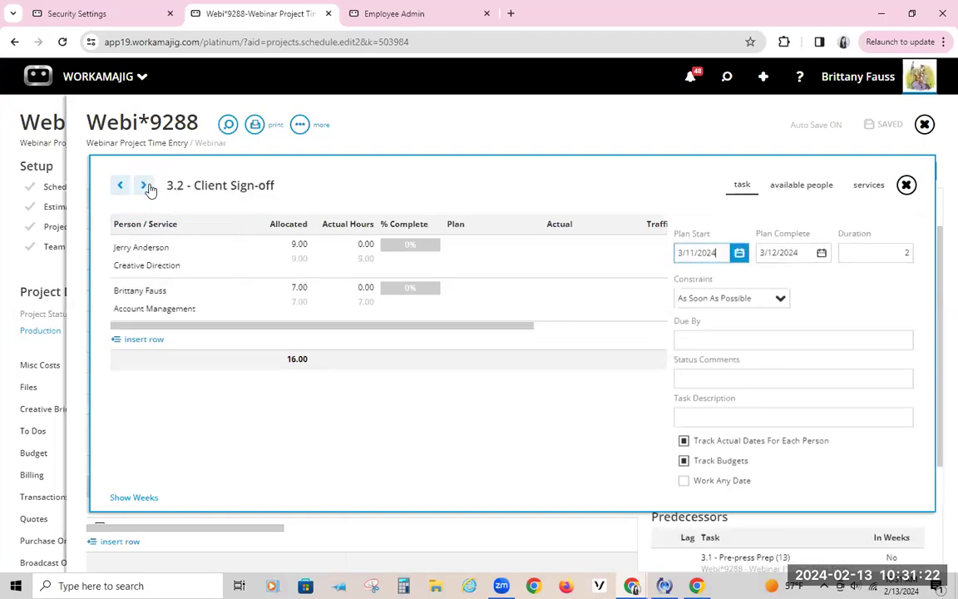
click(145, 186)
click(145, 186)
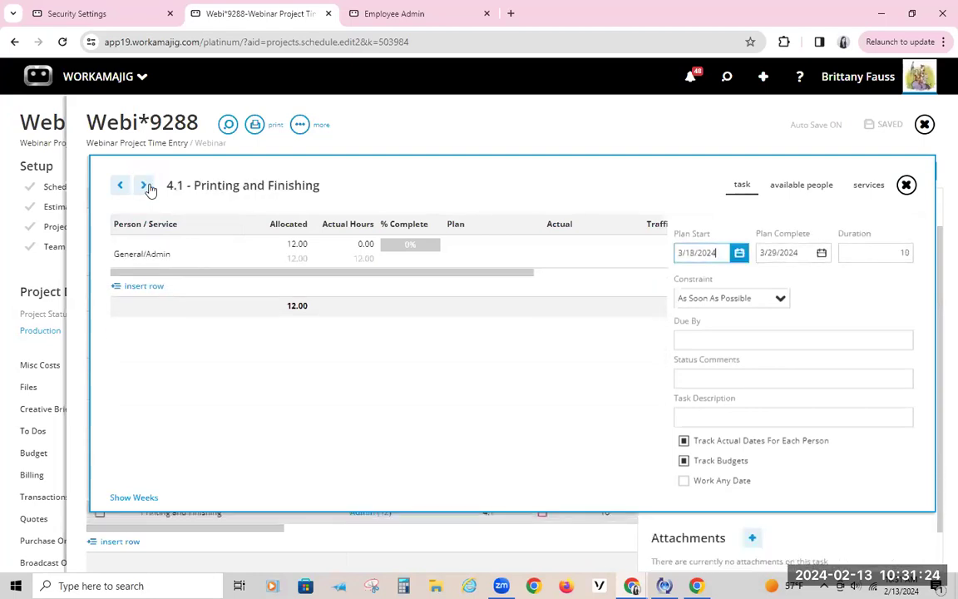
click(907, 185)
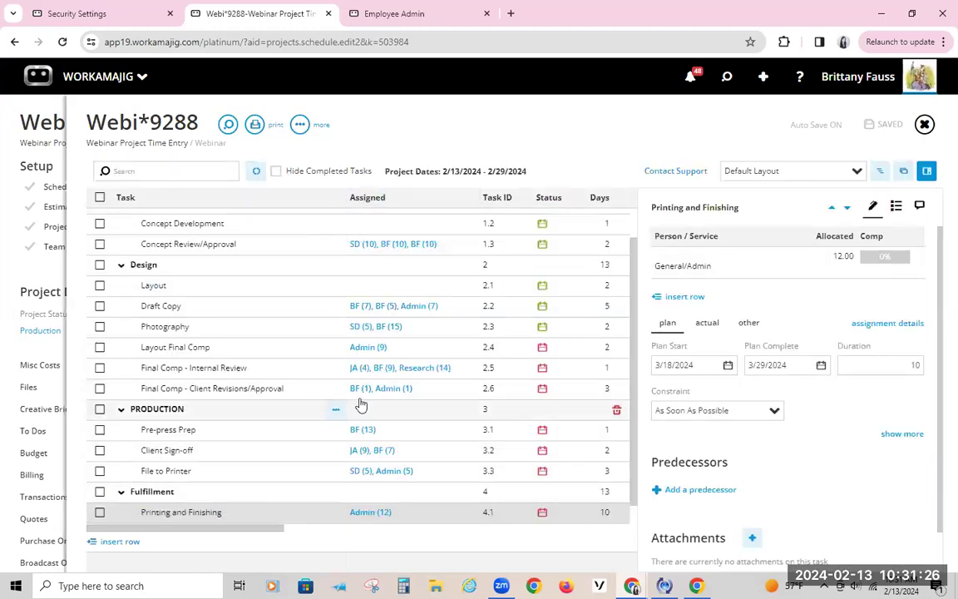
Re-examine the assignment details from Concept Review/Approval through Final Comp - Internal Review, including unassigned service rows, and close them
click(385, 246)
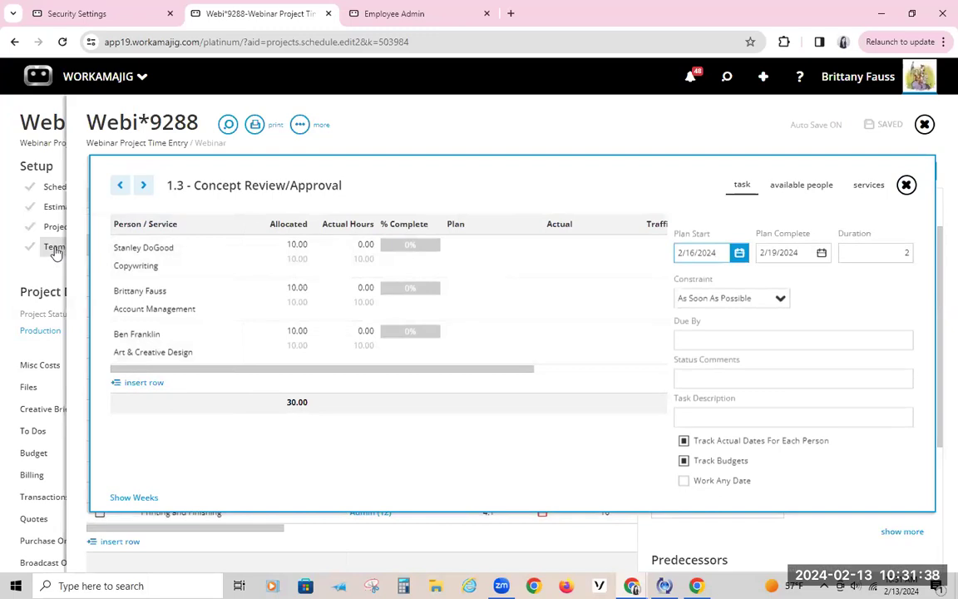
click(145, 187)
click(144, 186)
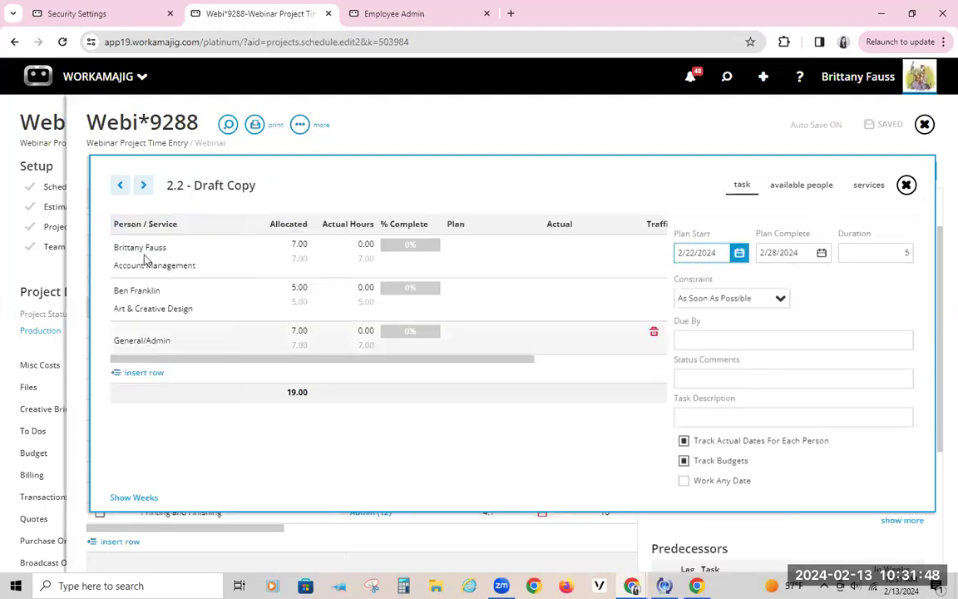
click(144, 184)
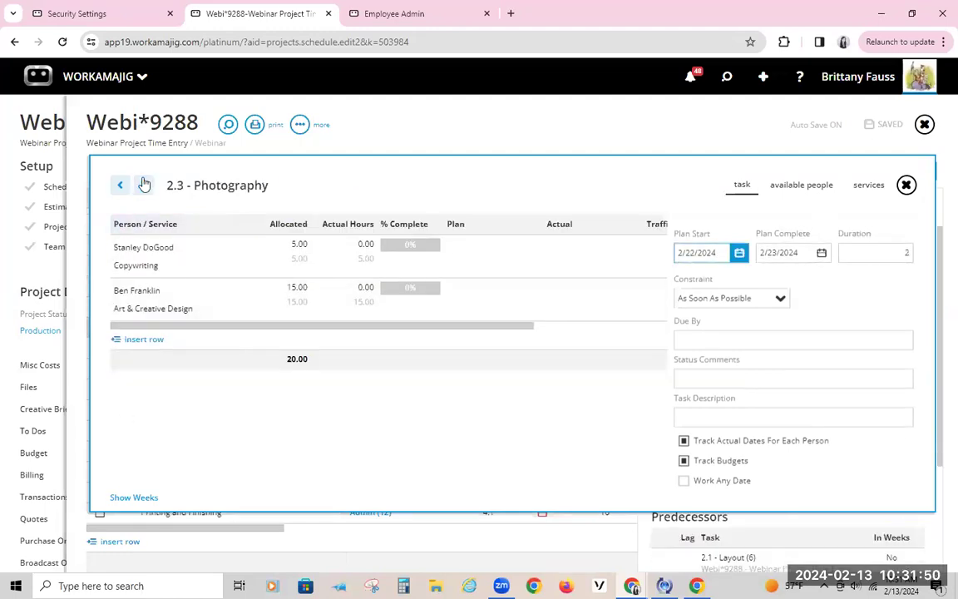
click(144, 185)
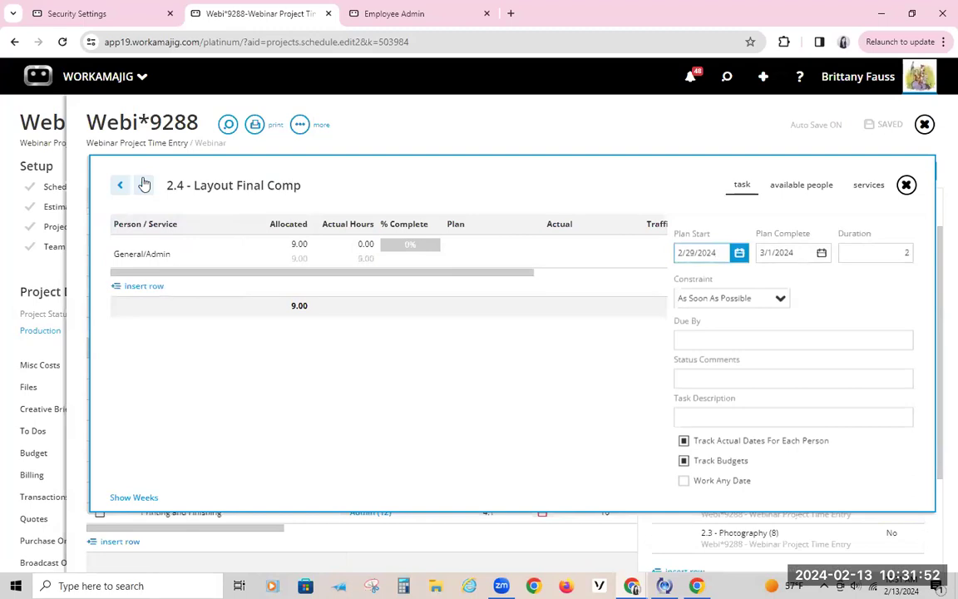
click(144, 185)
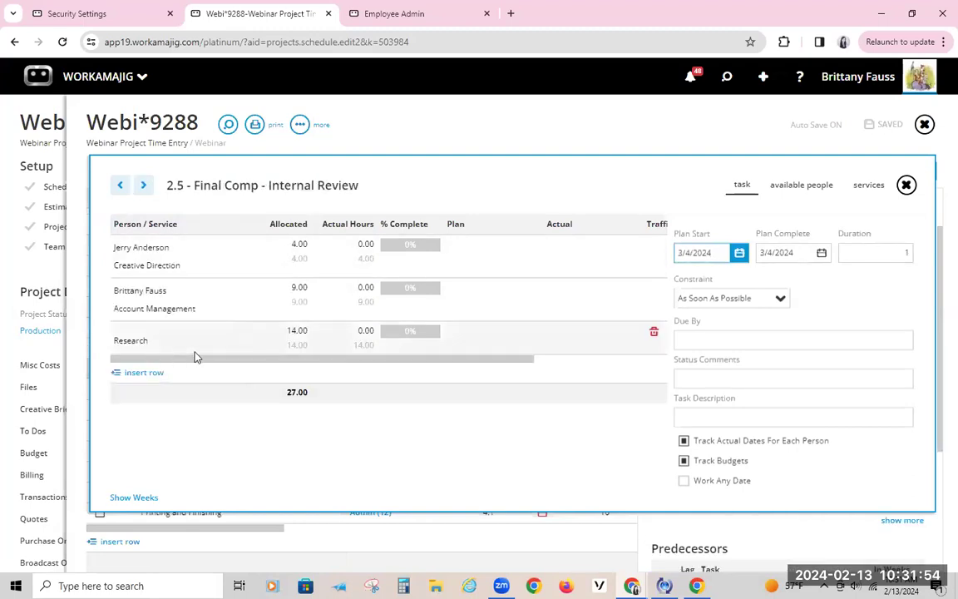
click(907, 185)
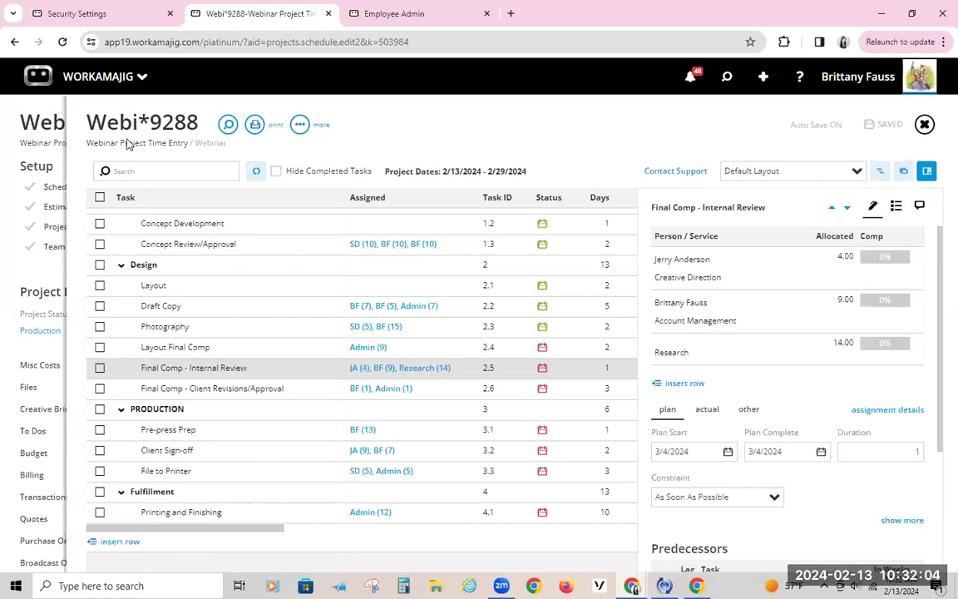
Leave the project schedule, open the resource manager's staff schedule and bring the Service rows into view
click(46, 115)
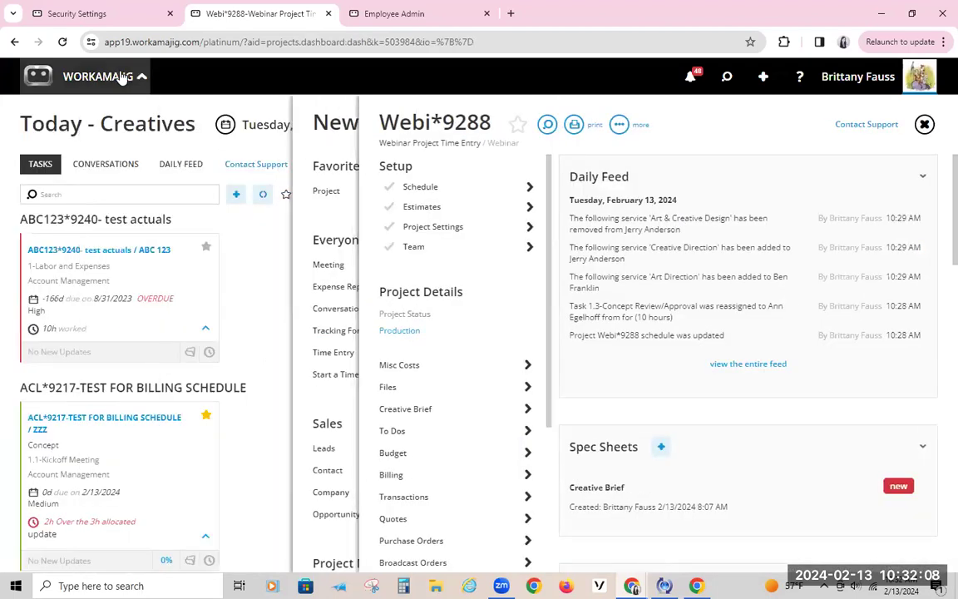
click(123, 77)
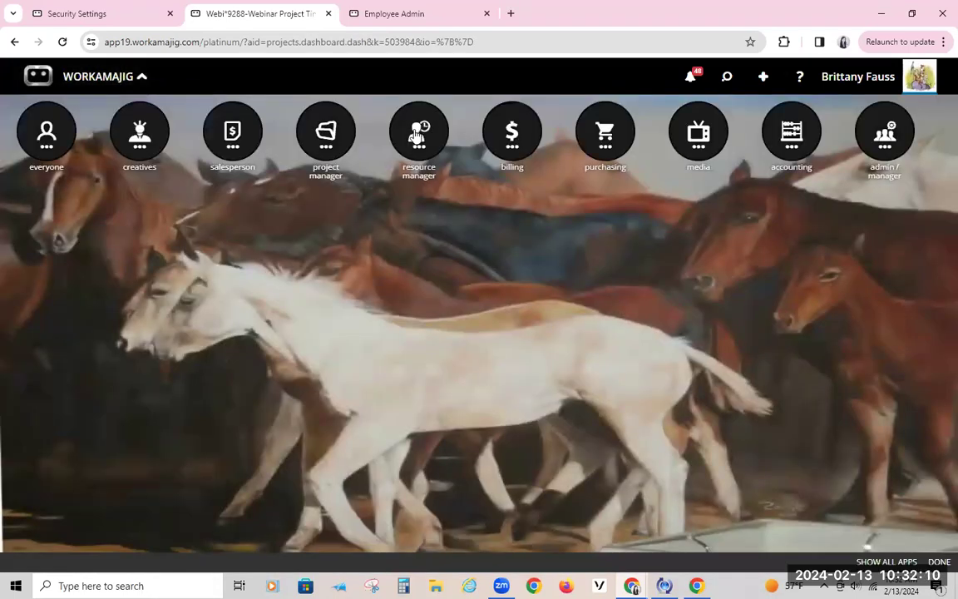
click(419, 126)
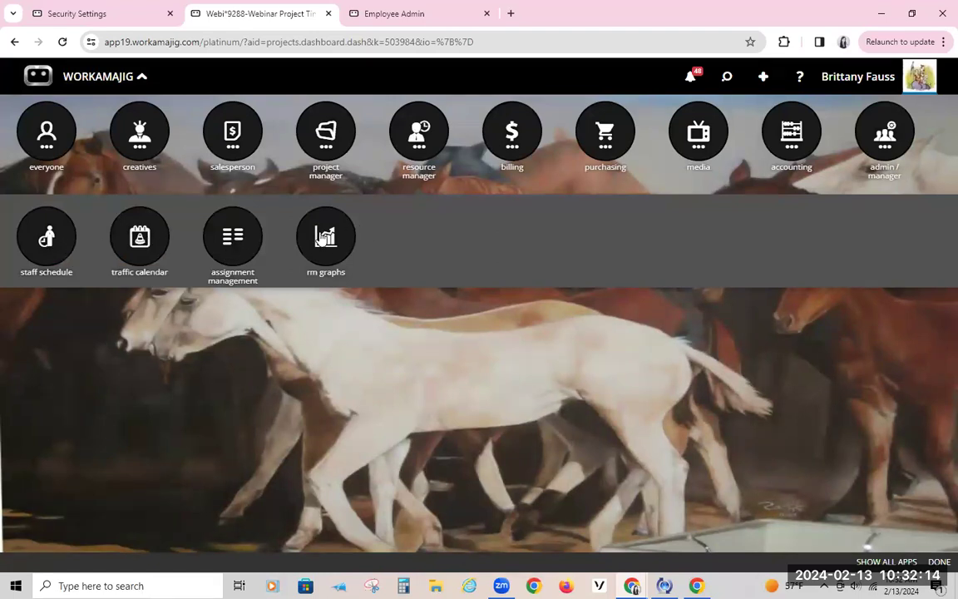
click(45, 238)
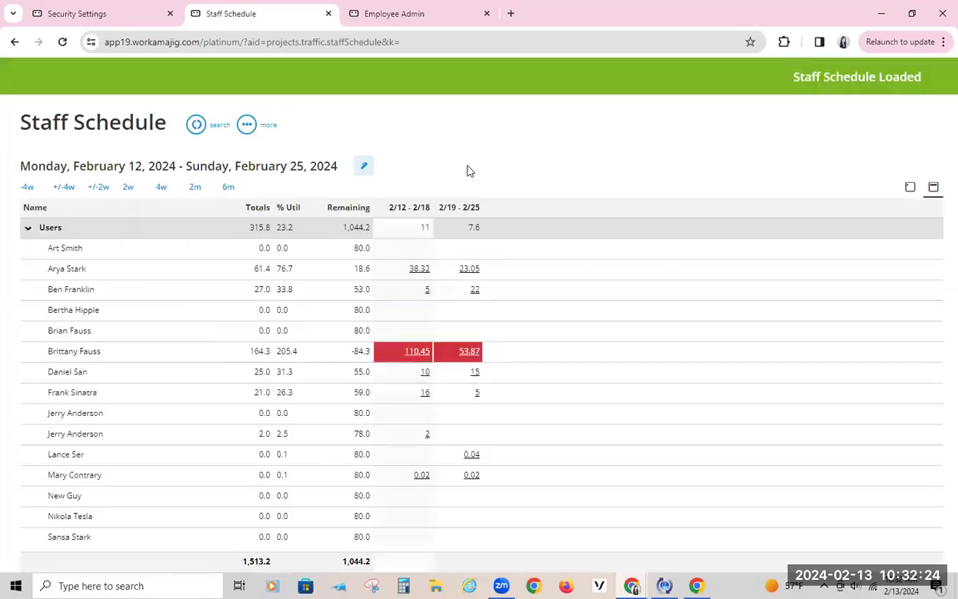
scroll(261, 329, down, 5)
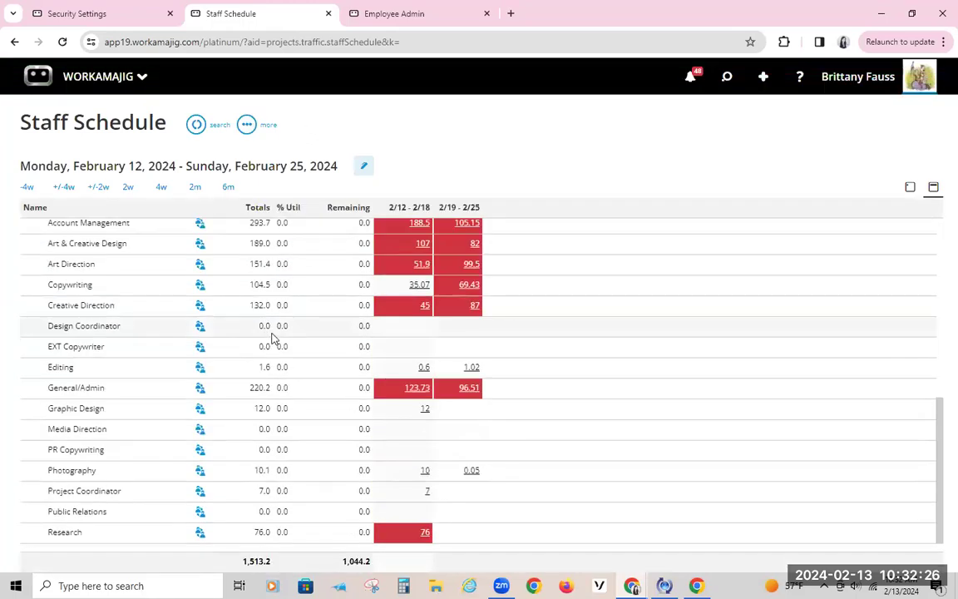
scroll(266, 337, up, 2)
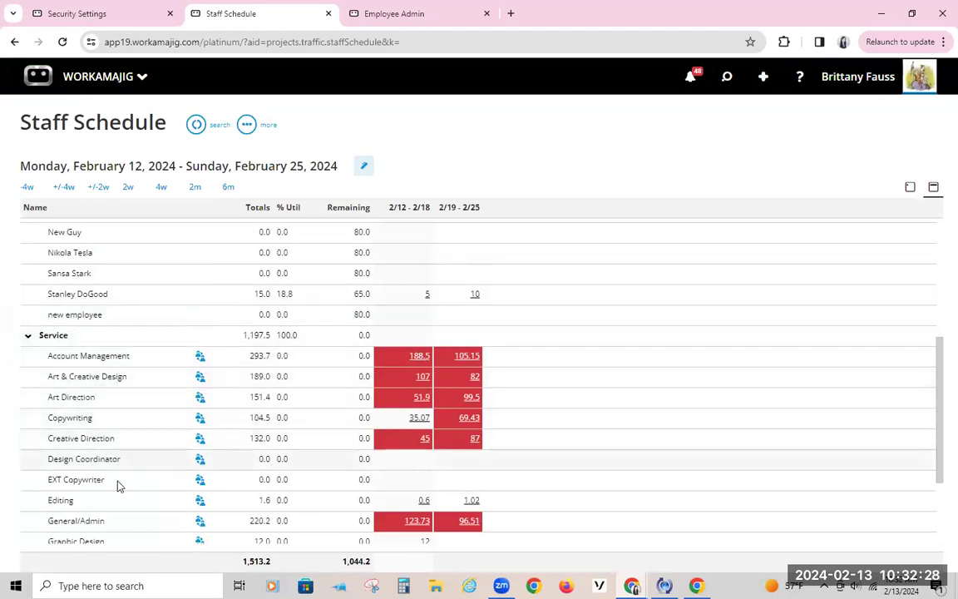
Reassign the Account Management hours on the Kickoff Meeting and layout tasks of 27391*9265-Collateral to an employee, and return to the staff schedule
click(416, 358)
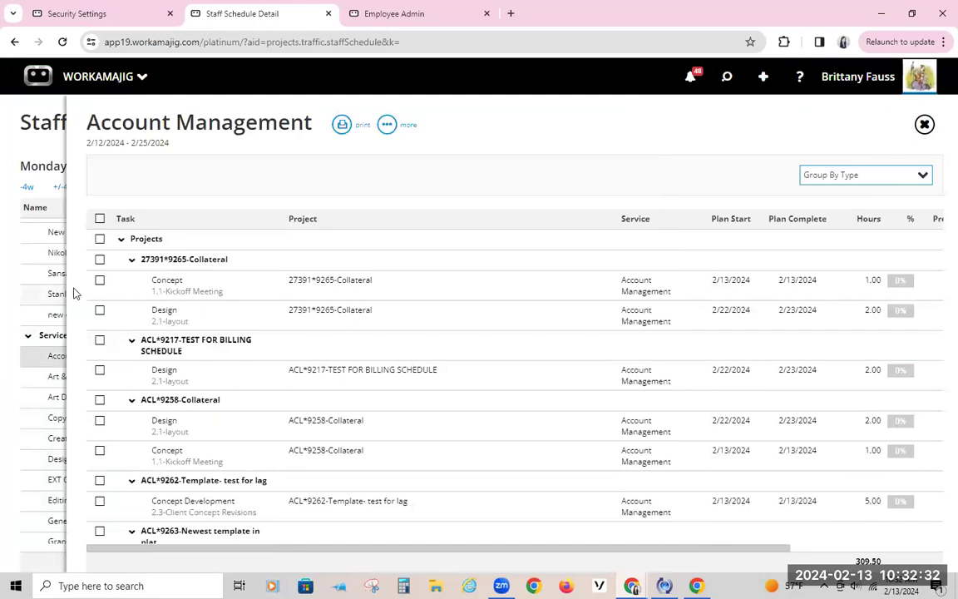
click(101, 311)
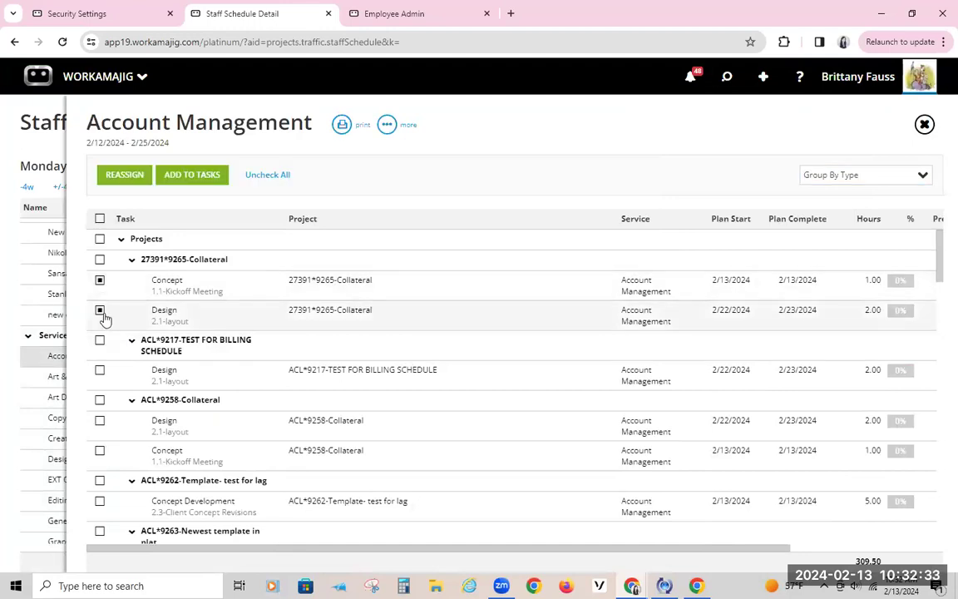
click(125, 176)
click(935, 194)
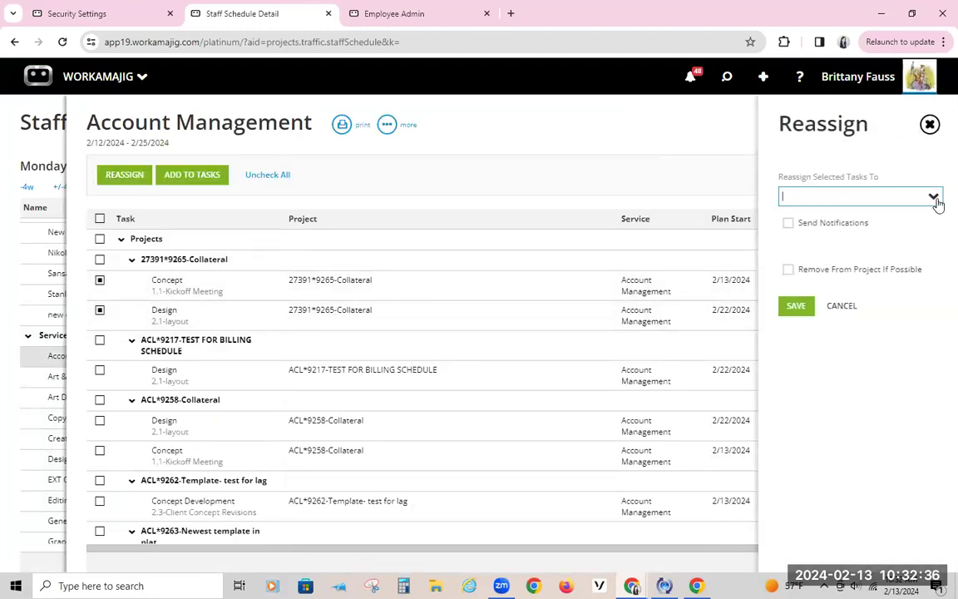
click(806, 252)
click(796, 306)
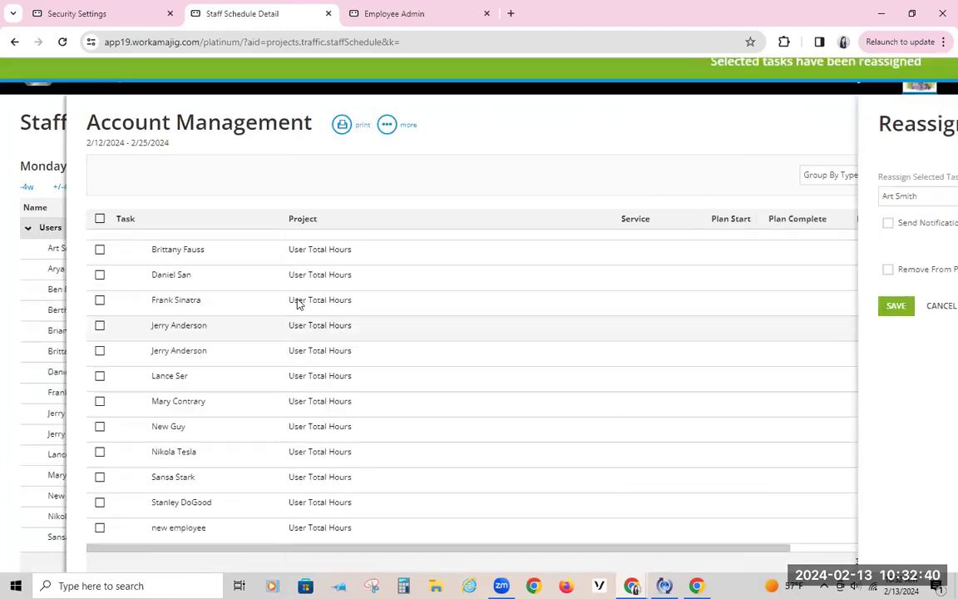
click(38, 124)
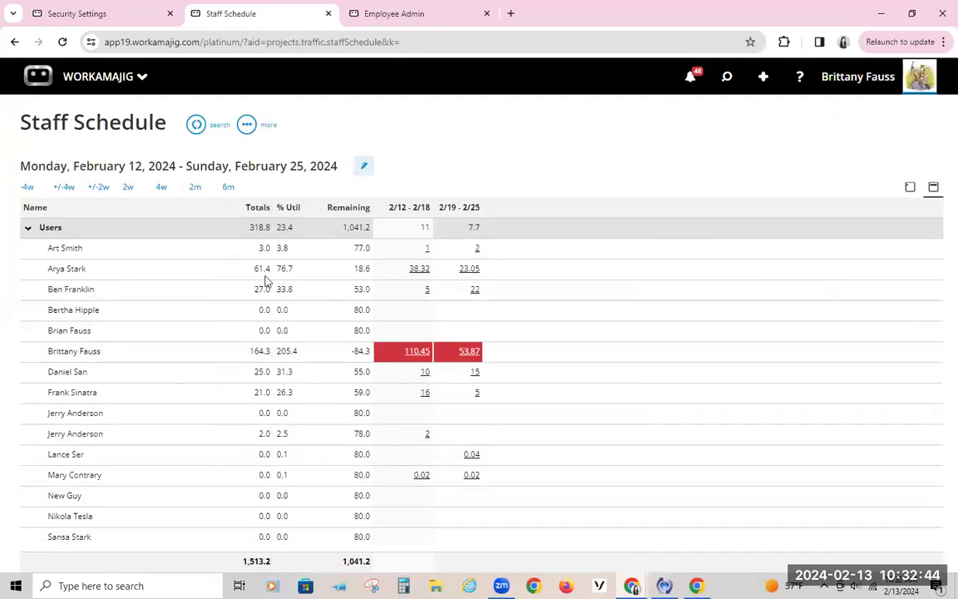
Reopen the Webi*9288 project from the recently viewed items
click(62, 86)
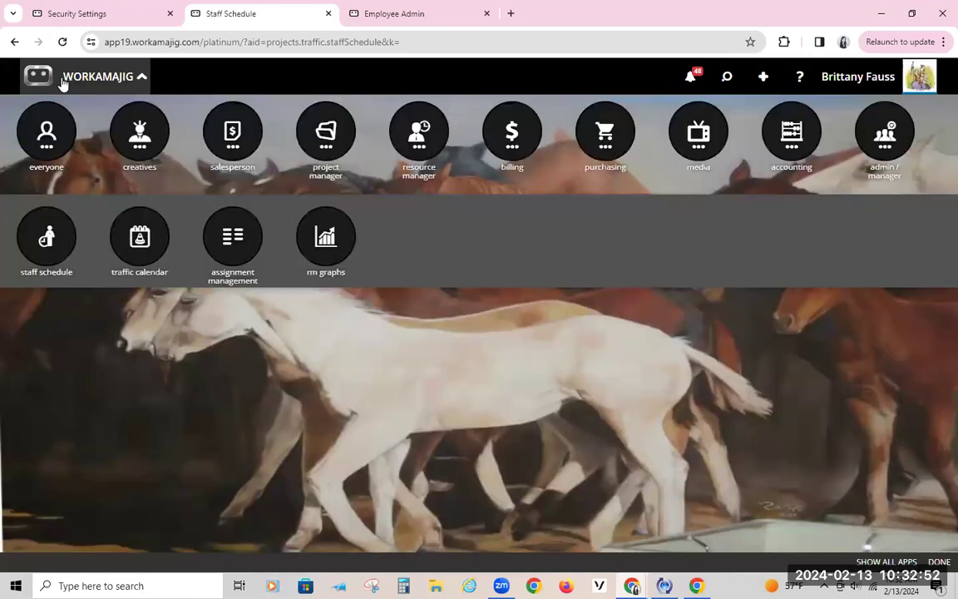
click(727, 77)
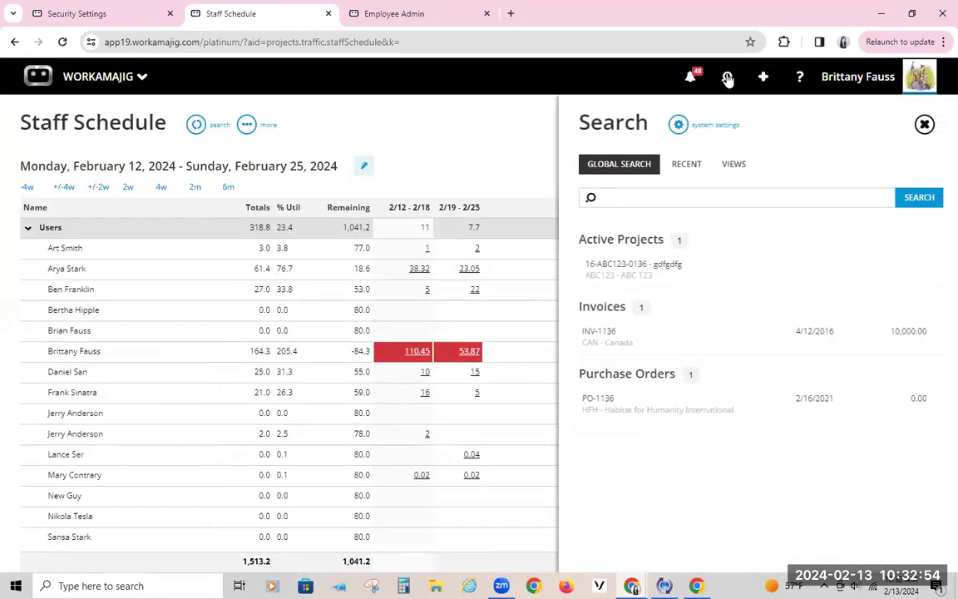
click(687, 162)
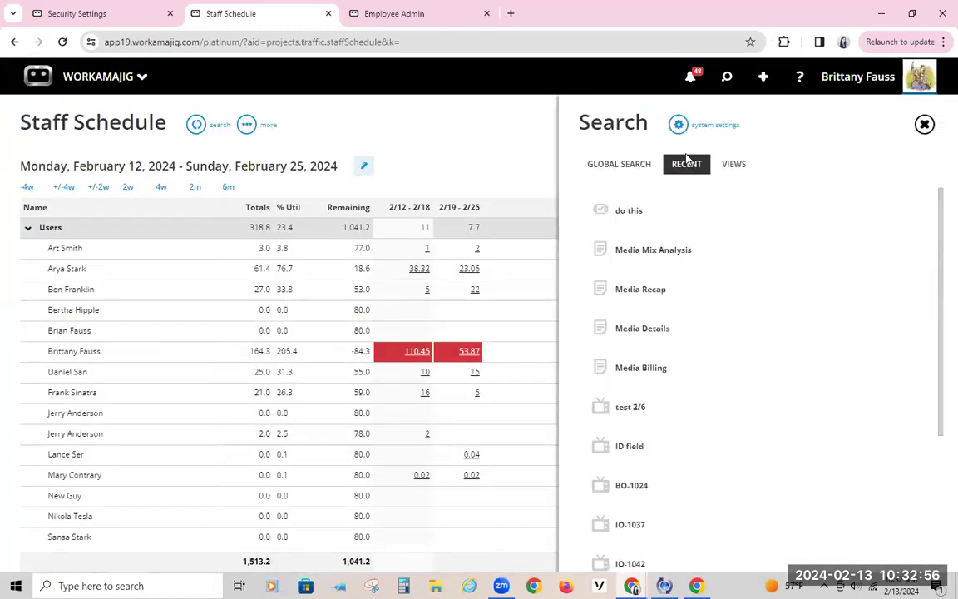
click(679, 212)
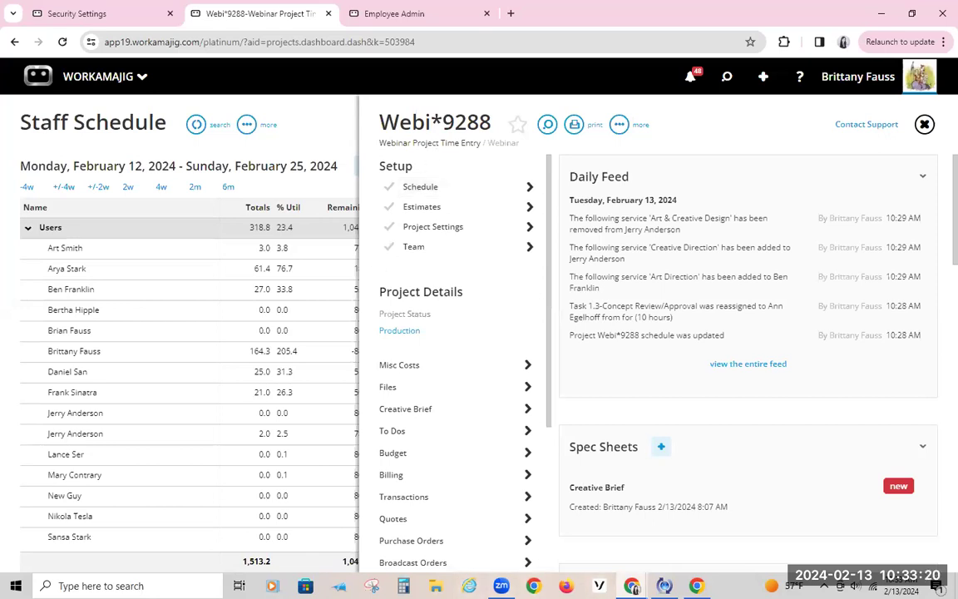
Switch to the test employee's incognito browser session and leave My Time for the Today - Creatives page
mouse_move(633, 585)
click(698, 547)
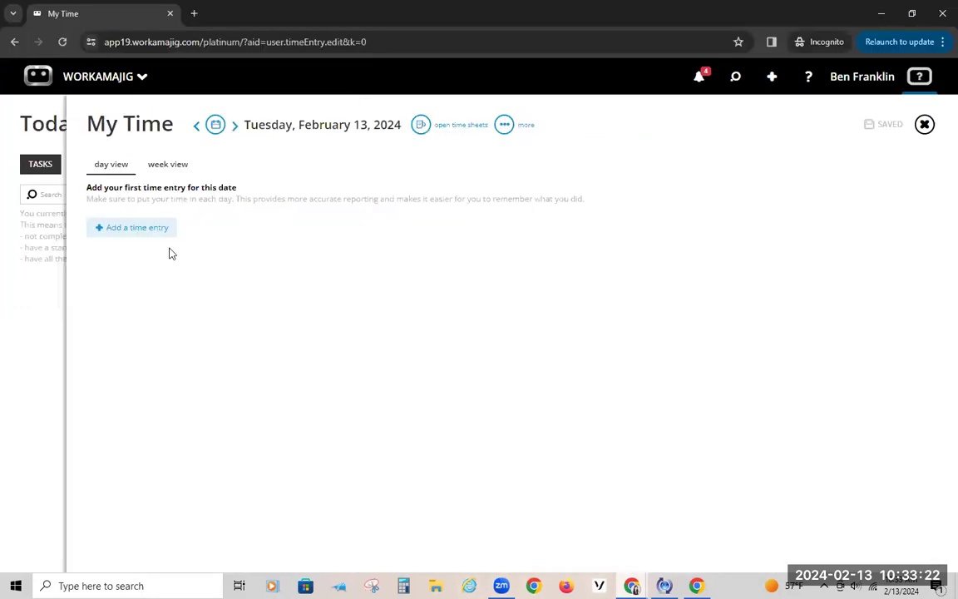
click(7, 134)
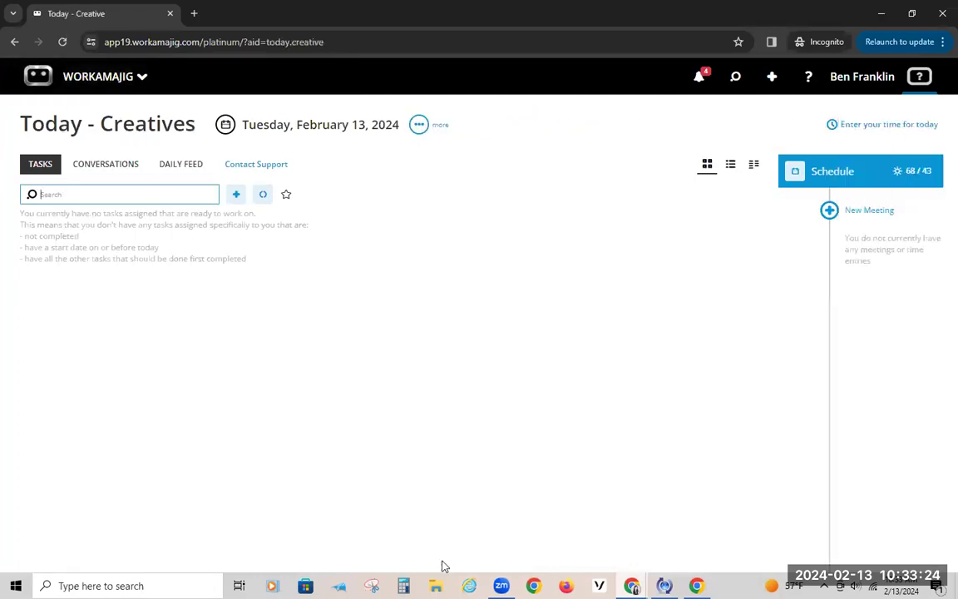
Refresh the test employee's Today - Creatives tasks, then return to the manager's browser session and open the Webi*9288 schedule
click(269, 195)
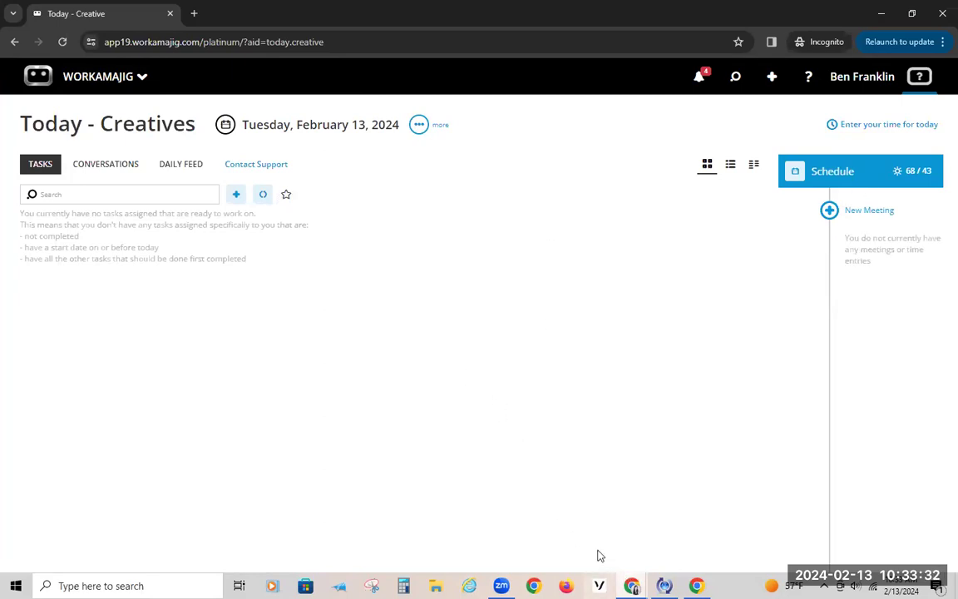
mouse_move(632, 586)
click(590, 524)
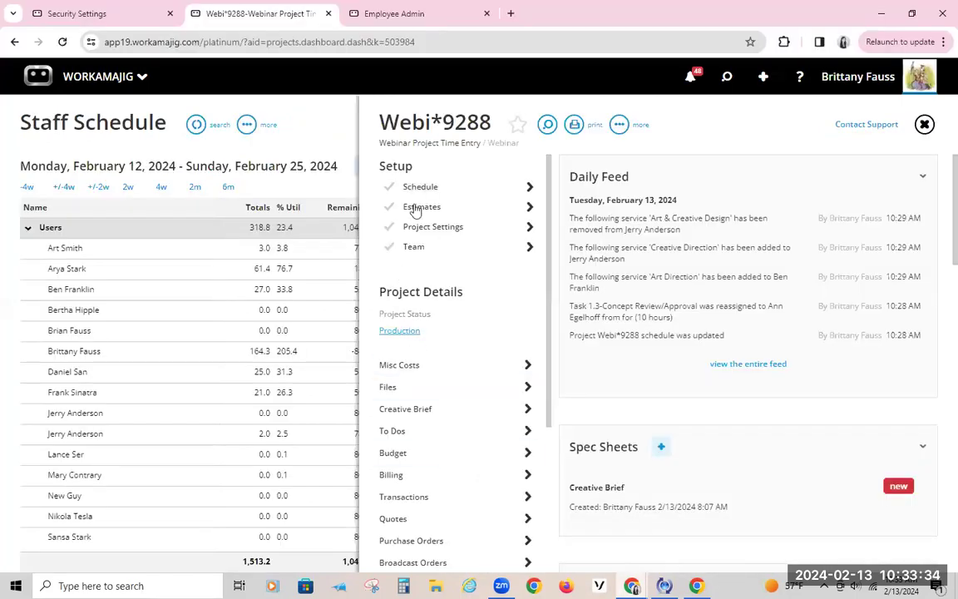
click(403, 188)
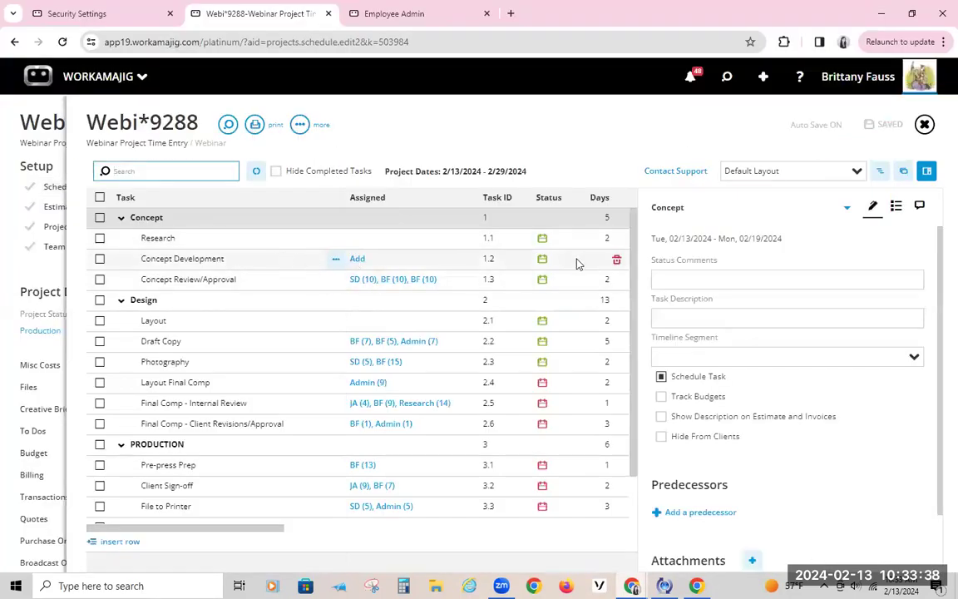
Hide the schedule's task details pane and remove the 1.1 Research predecessor from task 1.2 Concept Development
click(926, 172)
click(824, 259)
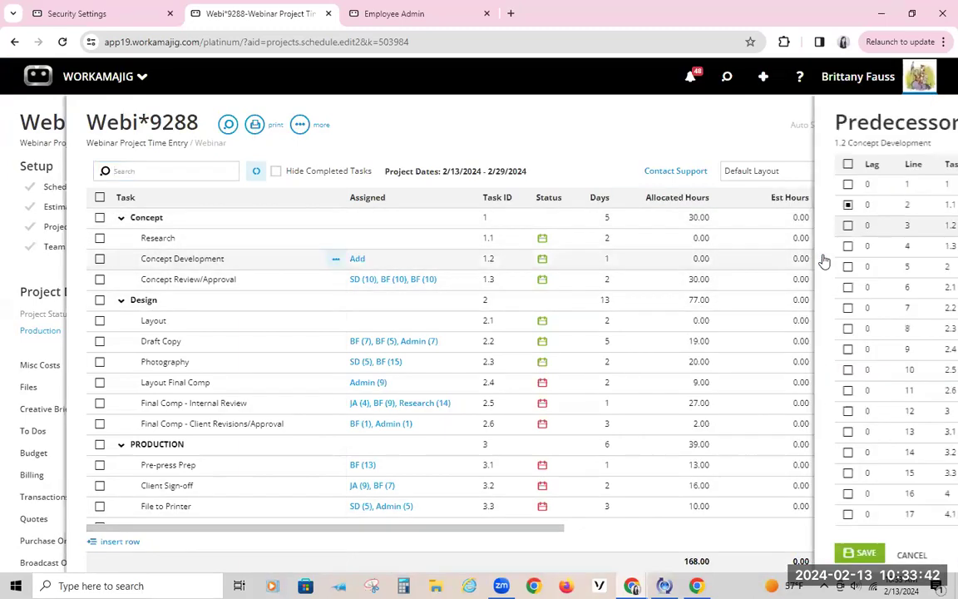
click(593, 205)
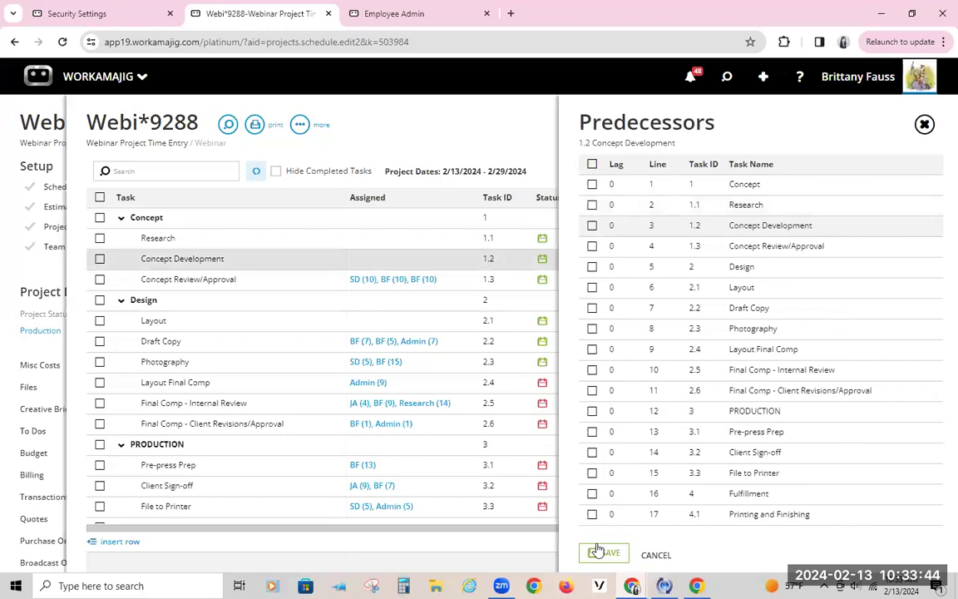
click(600, 553)
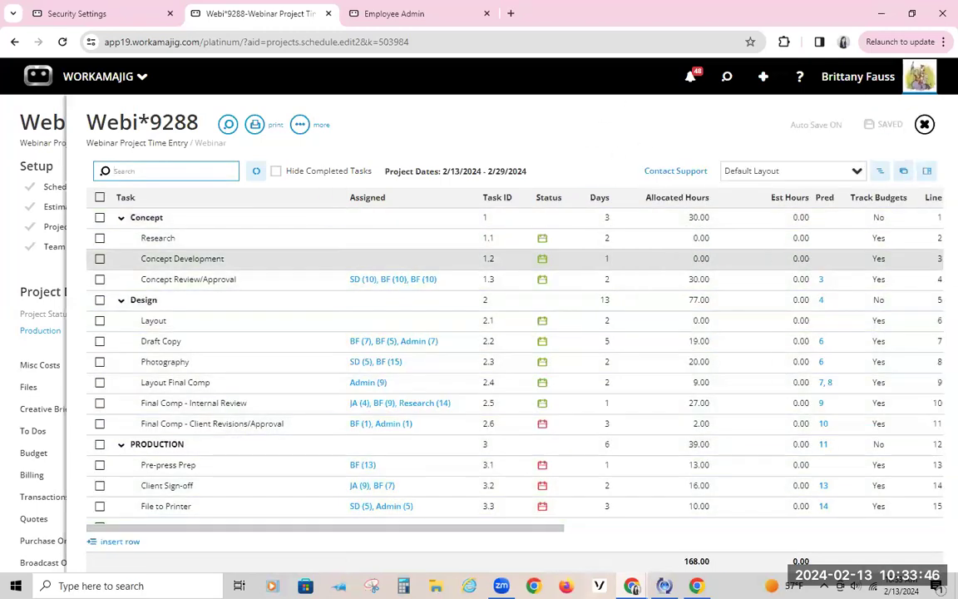
Recheck the test employee's refreshed Today - Creatives tasks and return to the Webi*9288 schedule
mouse_move(664, 585)
click(689, 541)
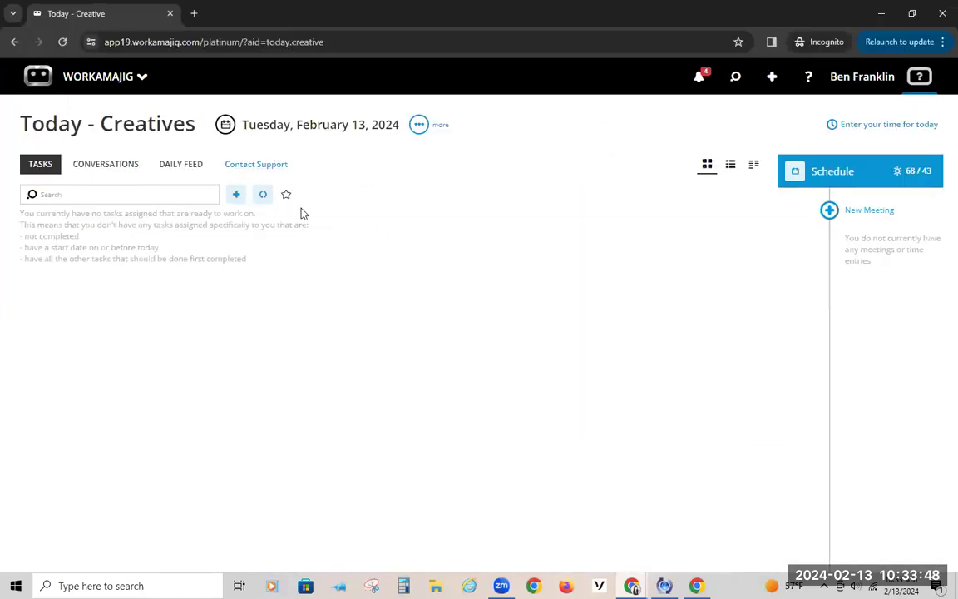
click(266, 200)
mouse_move(664, 585)
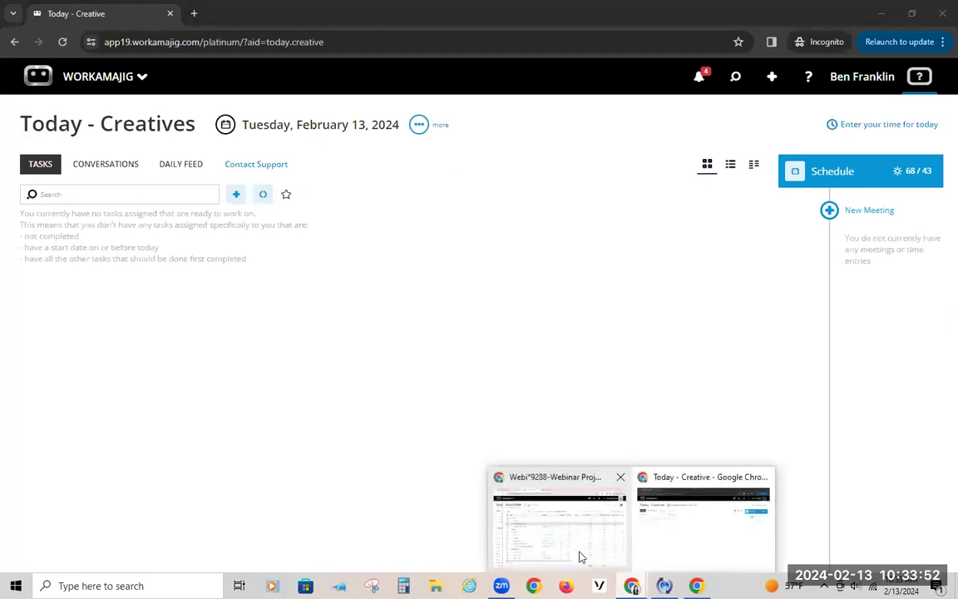
click(577, 528)
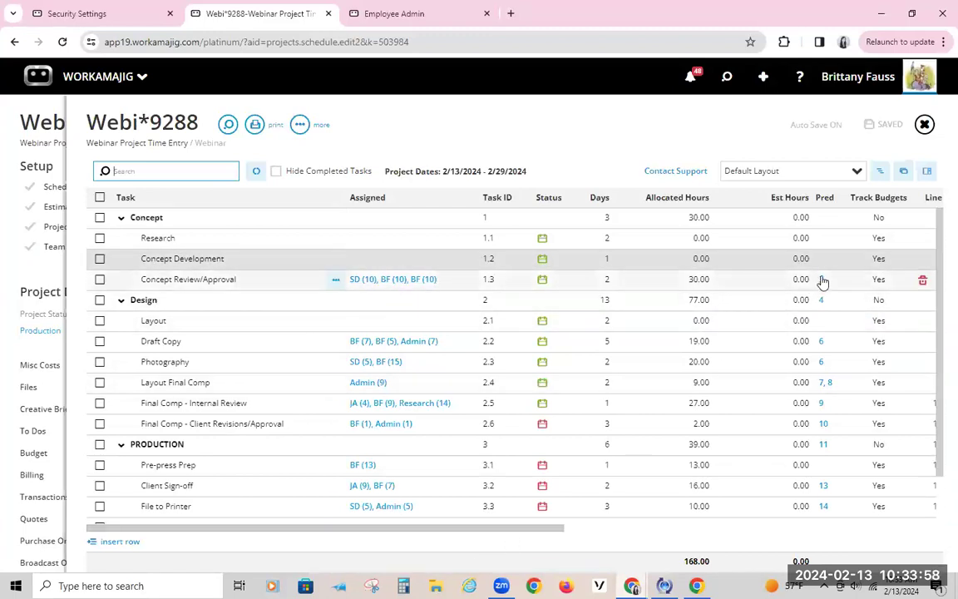
Review the predecessors of Concept Review/Approval, then mark the Research and Concept Development tasks complete
click(820, 280)
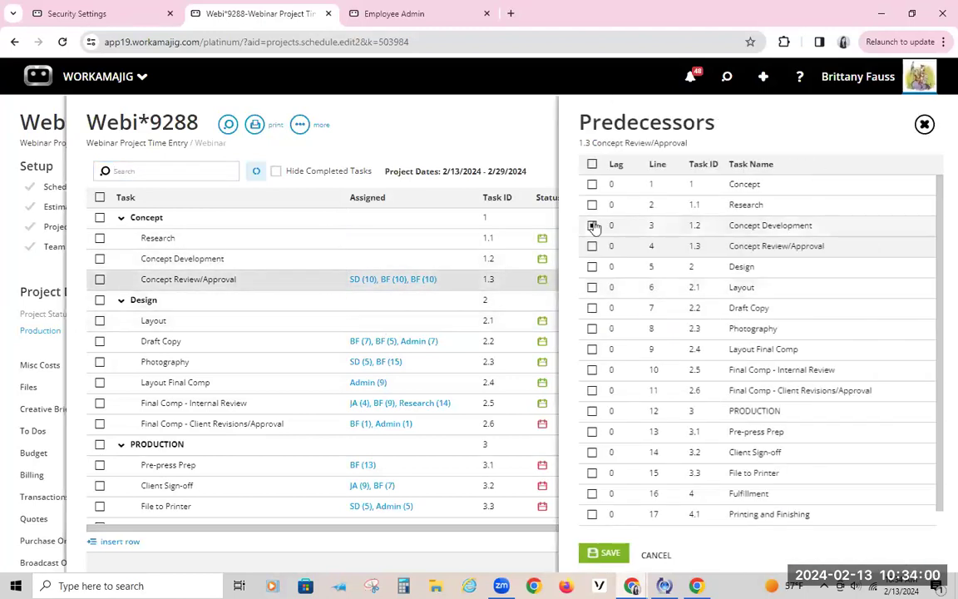
click(108, 265)
click(102, 261)
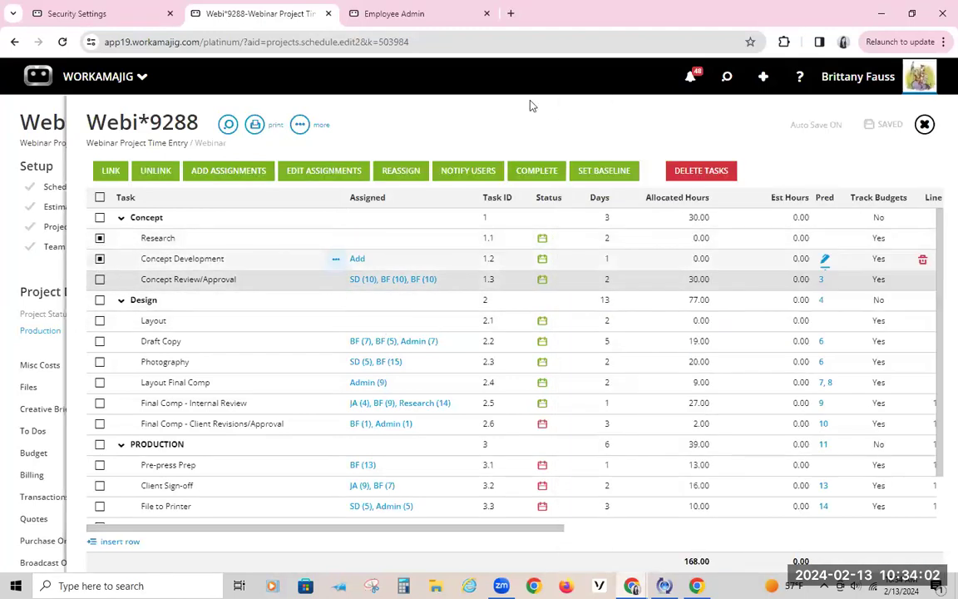
click(532, 174)
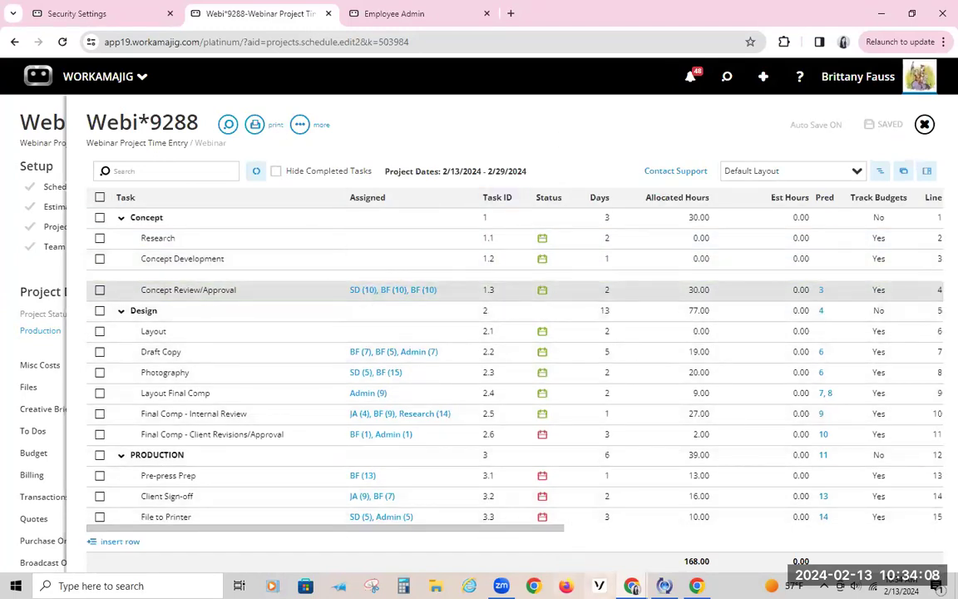
Switch to the test employee's incognito session and refresh the task list on Today - Creatives
mouse_move(632, 585)
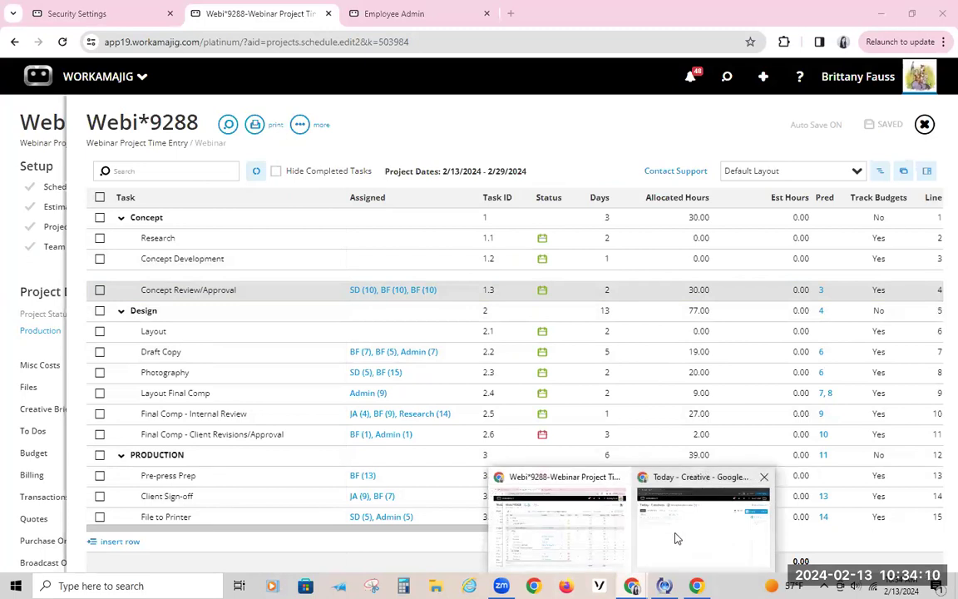
click(676, 539)
click(263, 194)
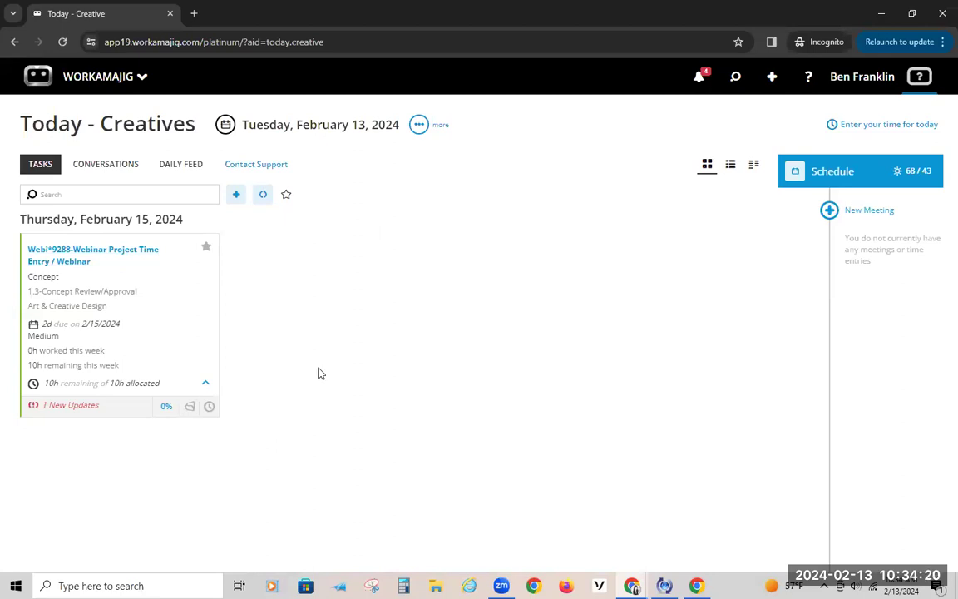
Turn off Completed Predecessors Only in the Today - Creatives options and look over the employee's task cards
click(419, 125)
click(370, 190)
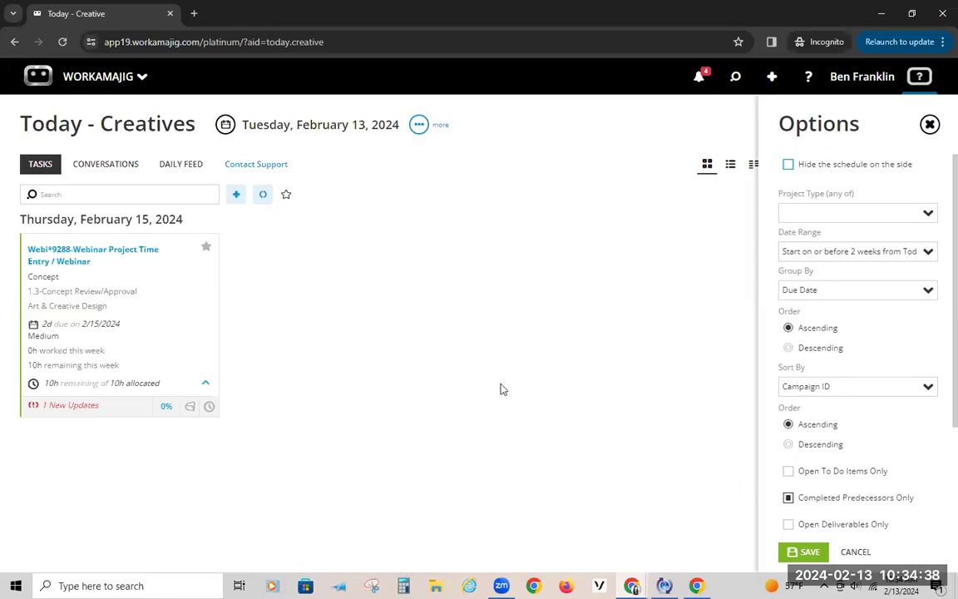
click(798, 552)
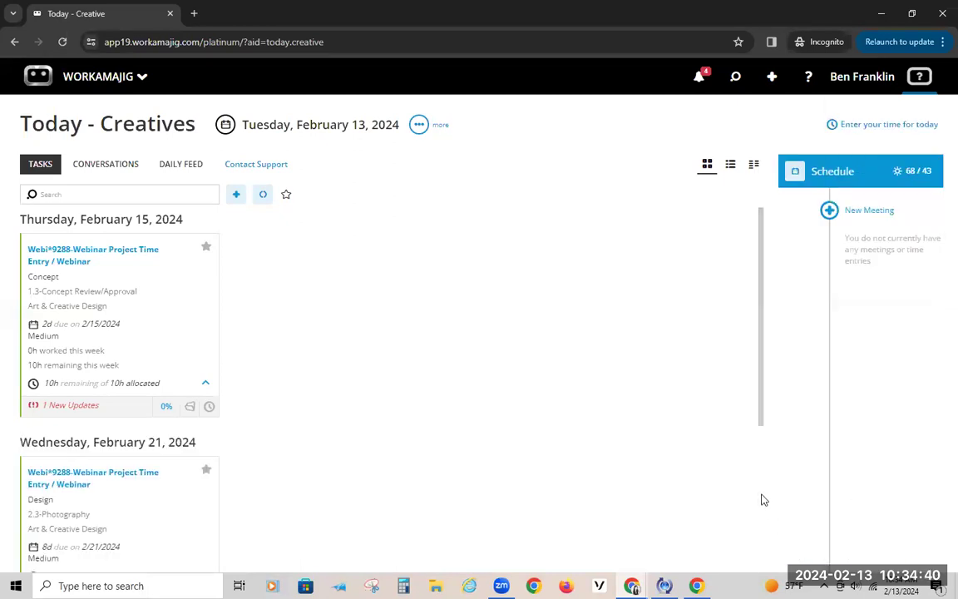
scroll(270, 319, down, 3)
scroll(275, 321, up, 3)
scroll(320, 400, down, 2)
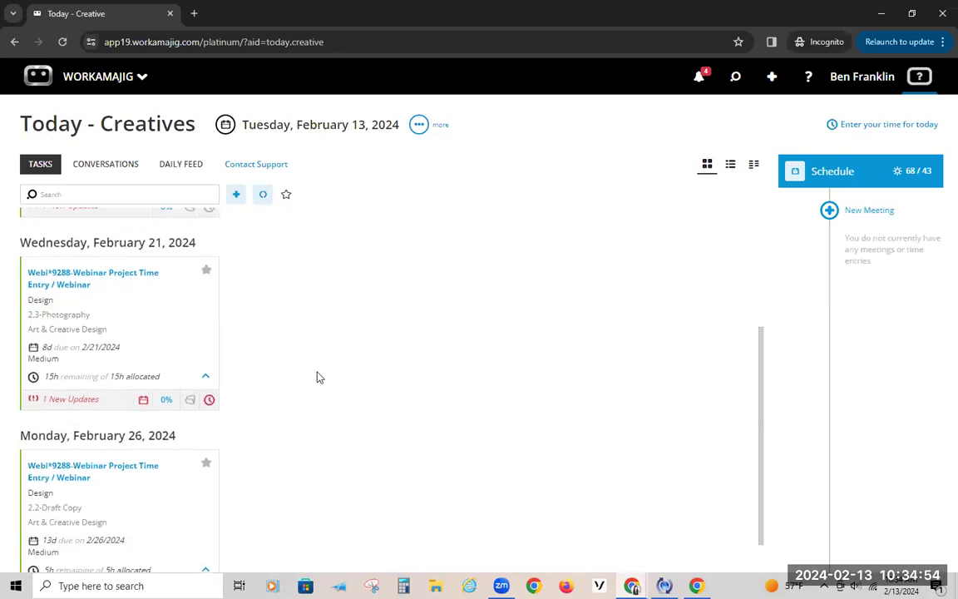
scroll(318, 372, up, 2)
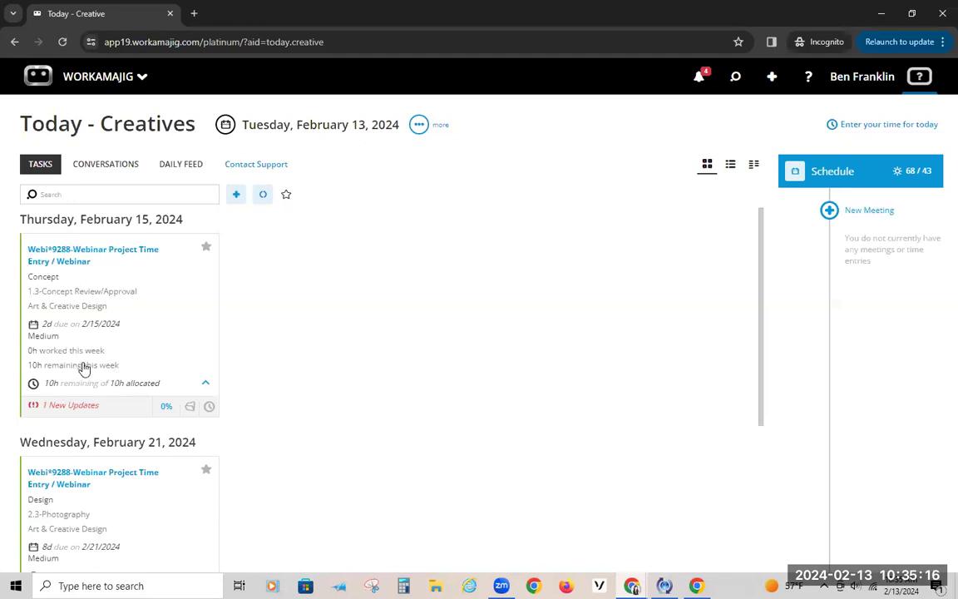
Start two timers on task 1.3-Concept Review/Approval of Webi*9288
click(211, 407)
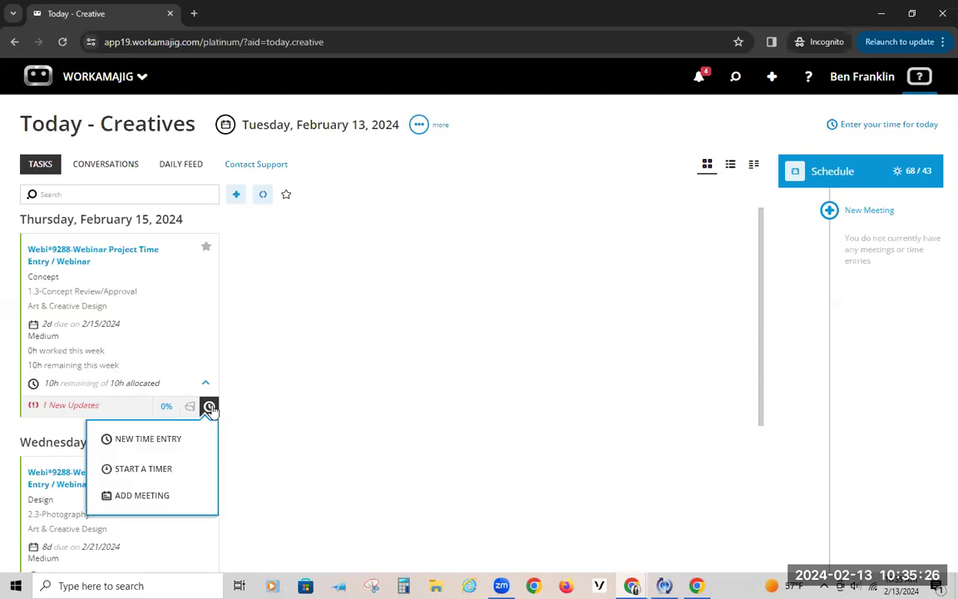
click(145, 469)
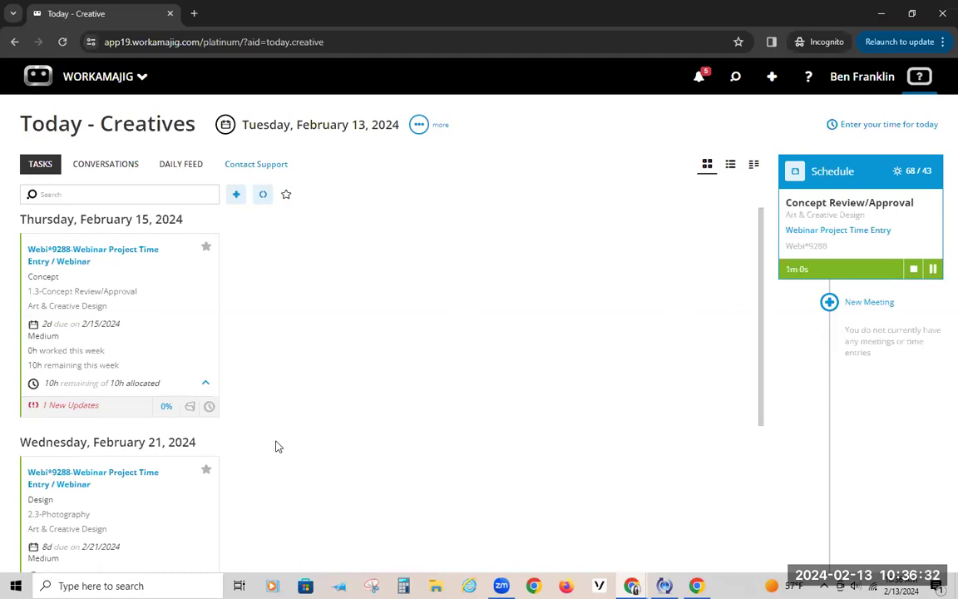
scroll(205, 479, down, 2)
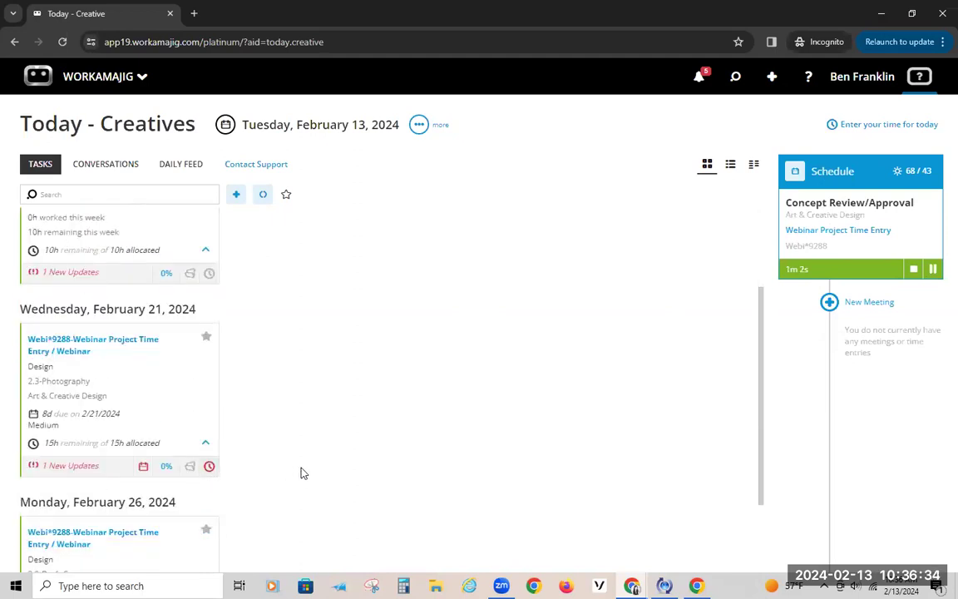
scroll(248, 347, up, 1)
scroll(233, 351, up, 1)
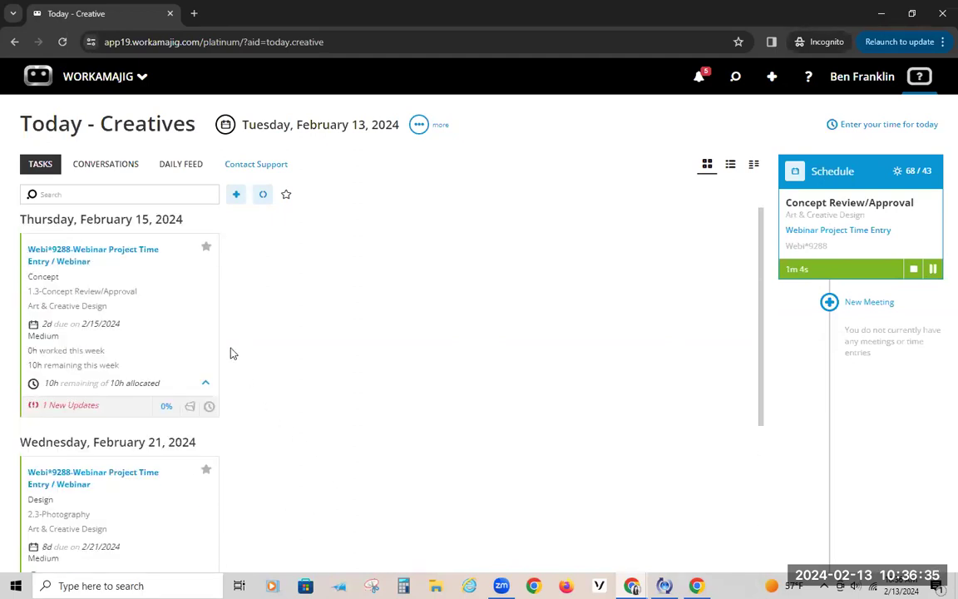
click(208, 406)
click(143, 469)
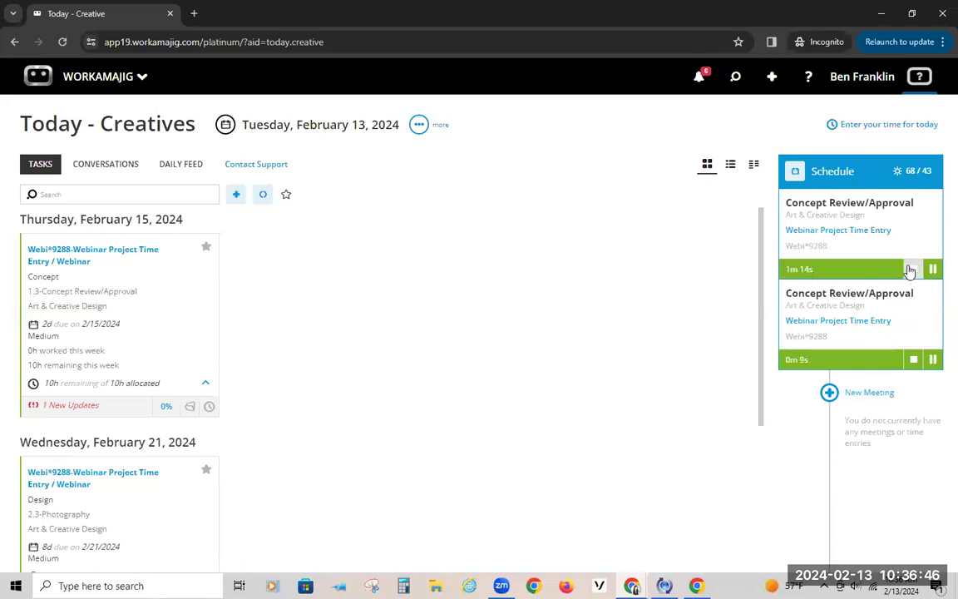
Stop the first Concept Review/Approval timer and save its 0.017 hours as Art & Creative Design time
click(911, 270)
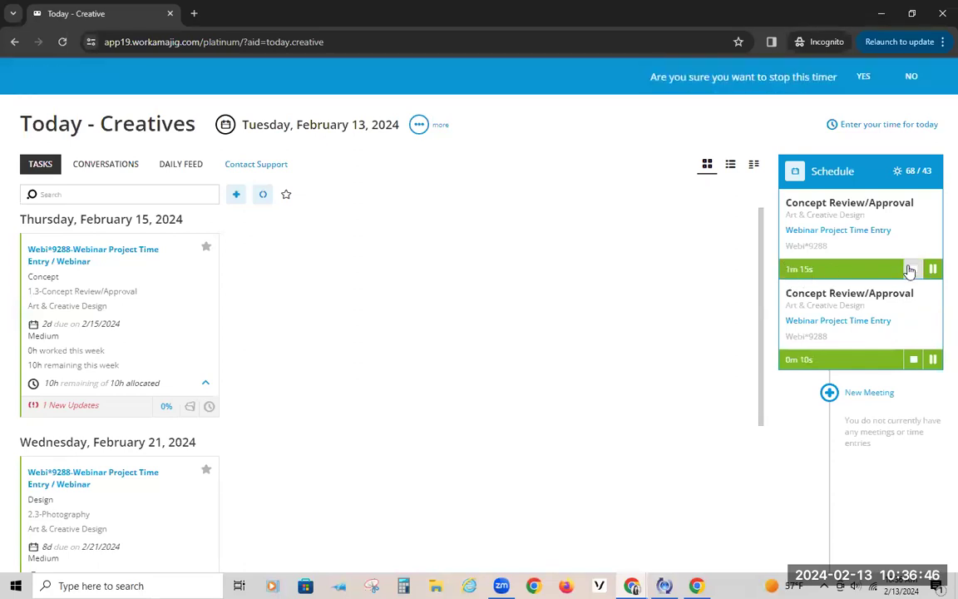
click(865, 78)
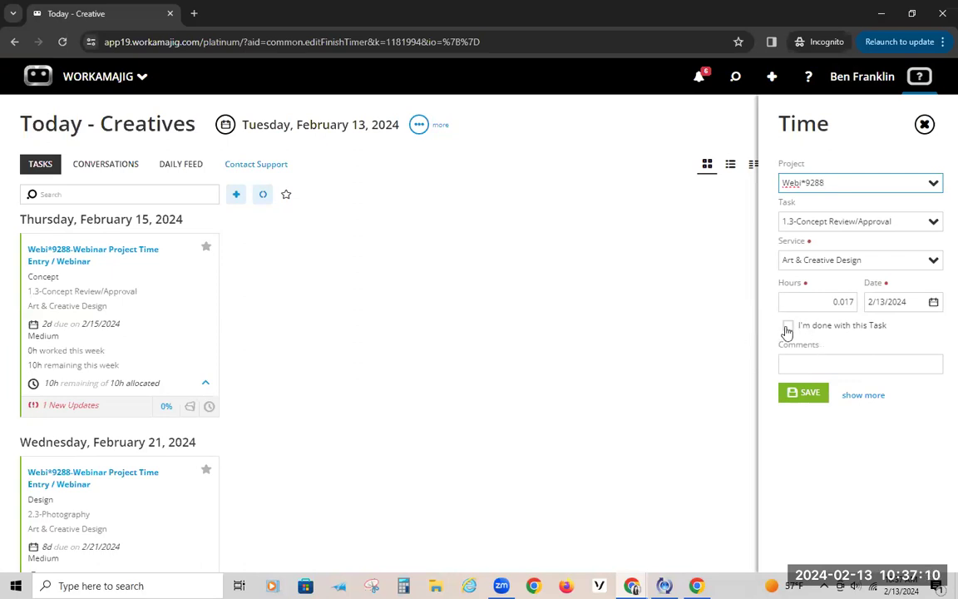
click(805, 397)
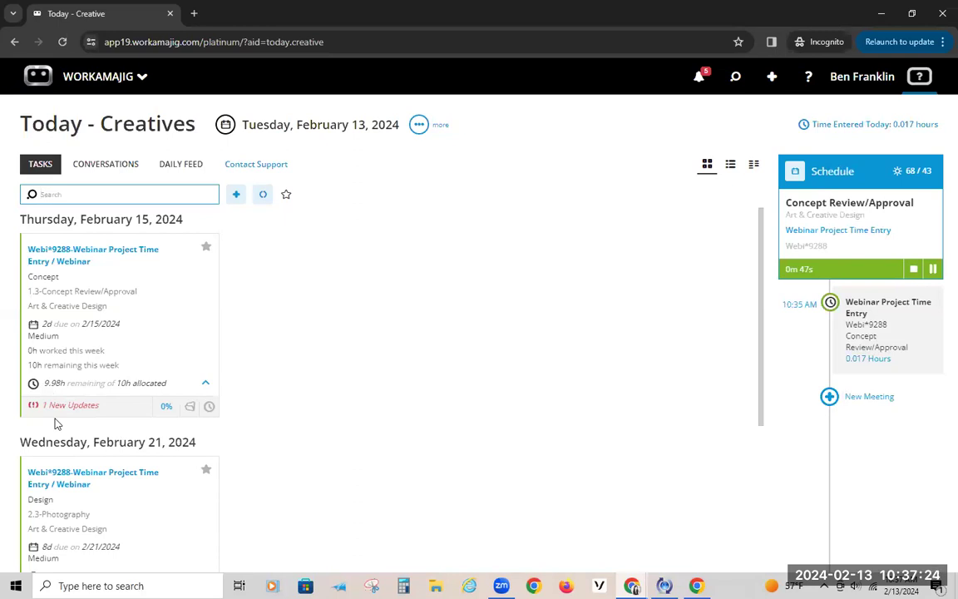
Set task 1.3-Concept Review/Approval to 50% complete
click(162, 410)
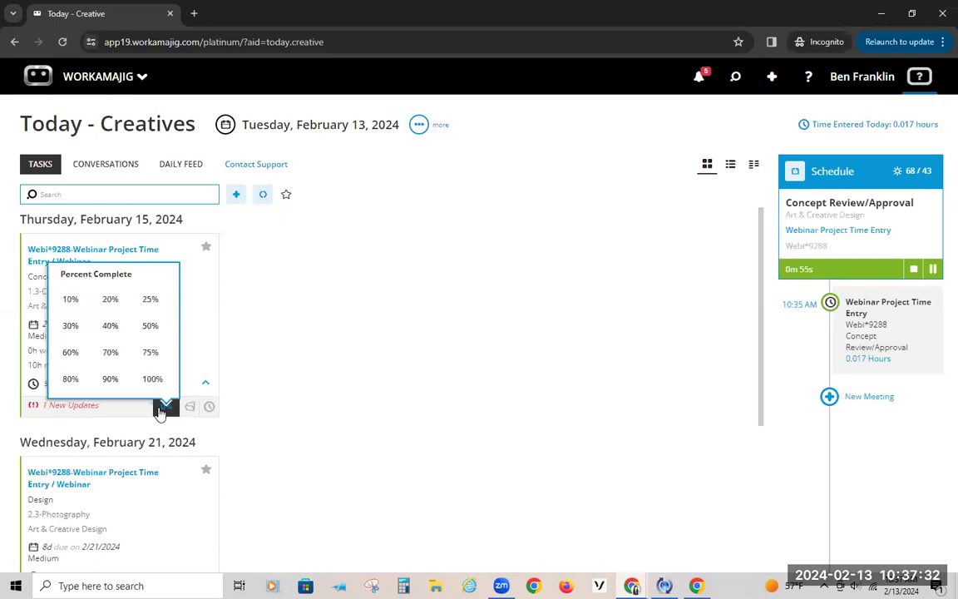
click(155, 325)
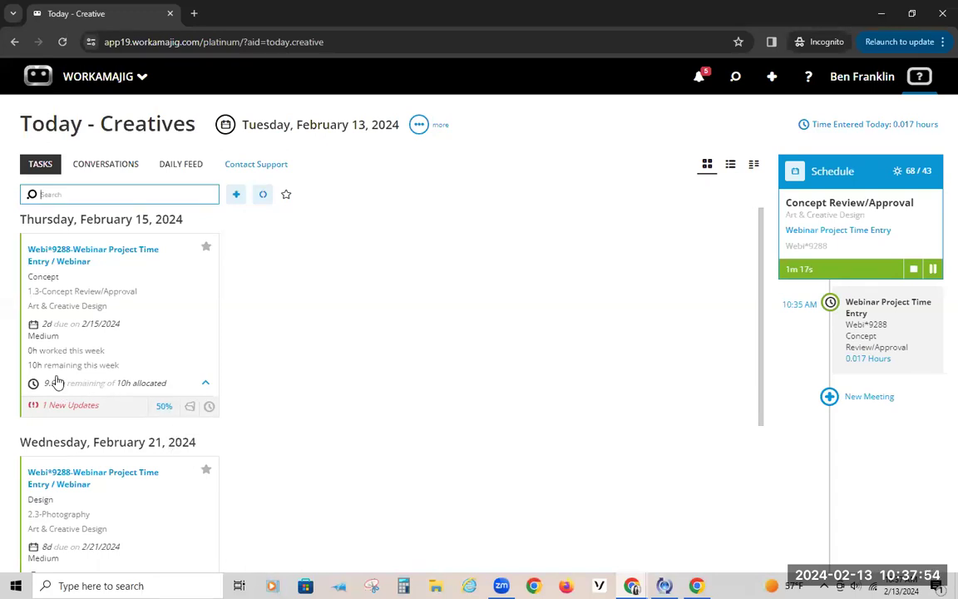
click(166, 410)
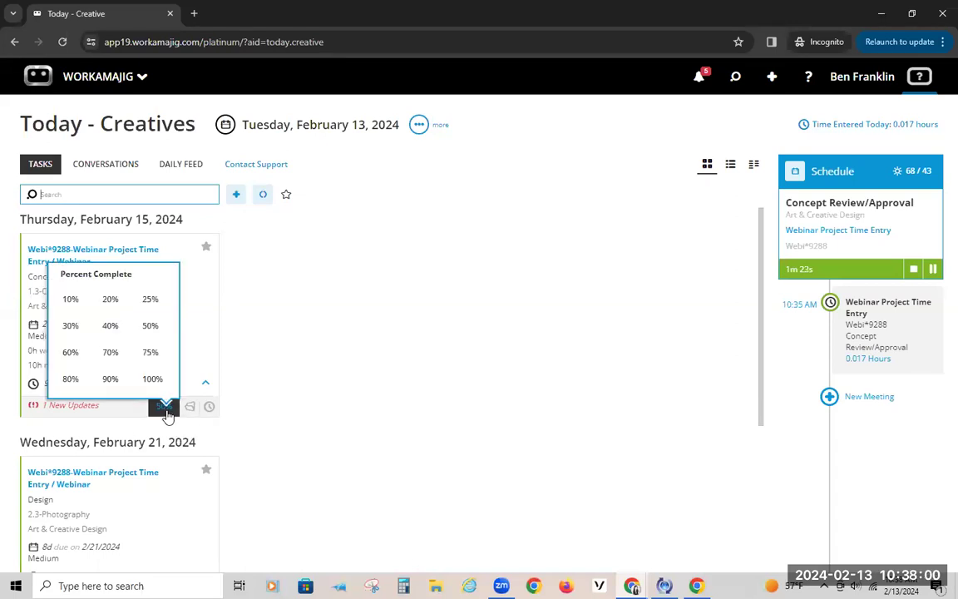
click(373, 323)
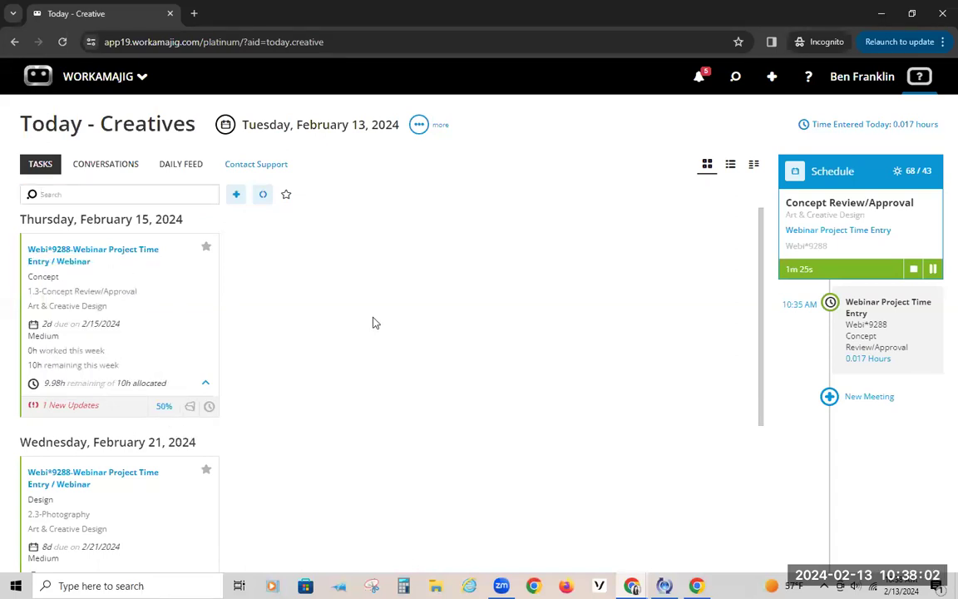
Log a new 2-hour time entry on 1.3-Concept Review/Approval and return to the manager's Webi*9288 schedule
click(209, 406)
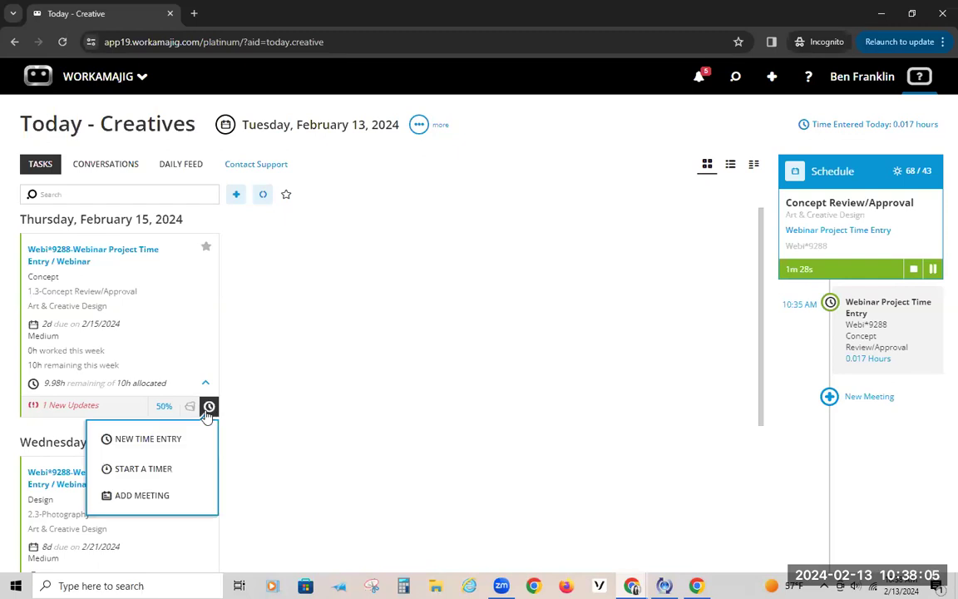
click(123, 440)
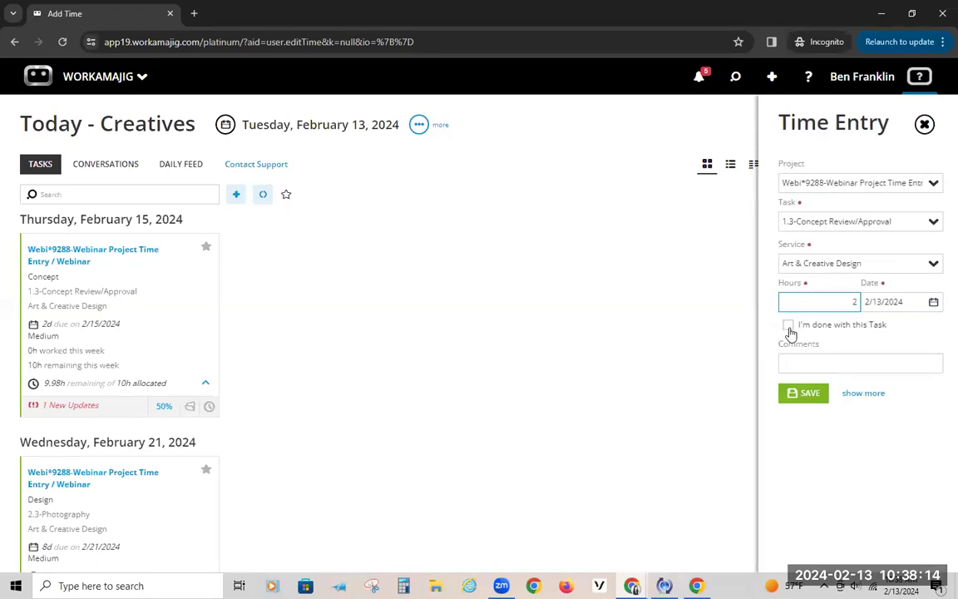
click(791, 396)
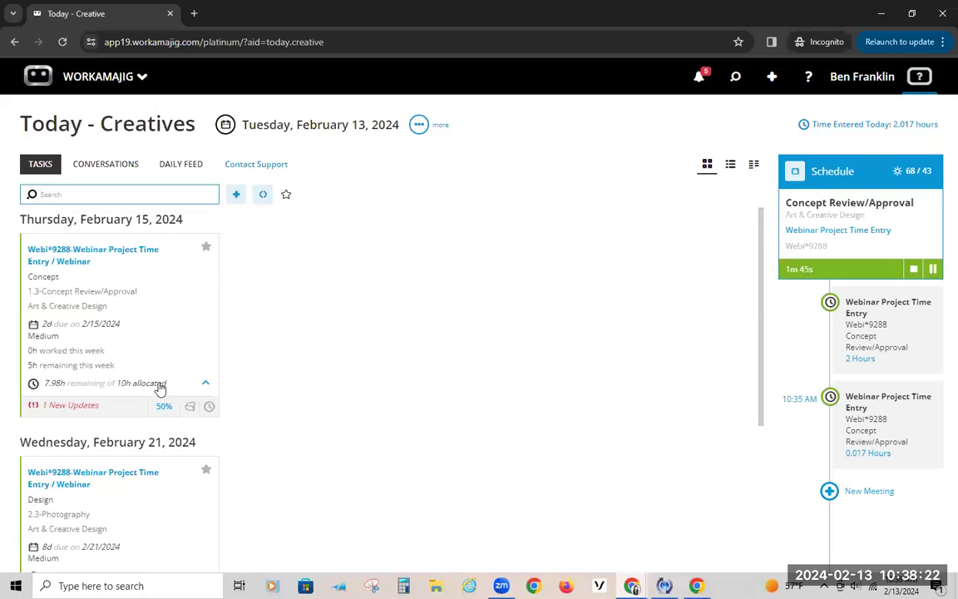
mouse_move(632, 583)
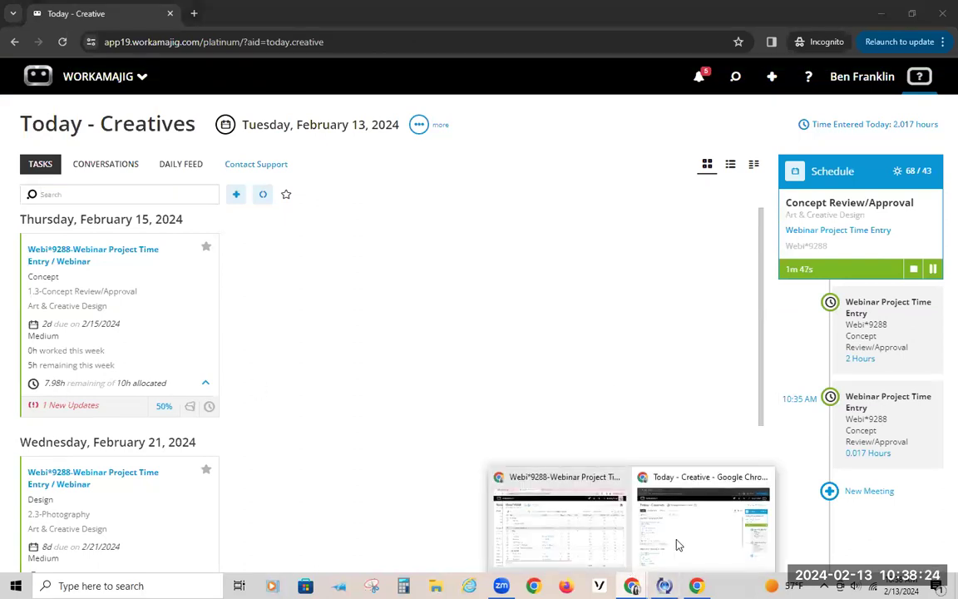
click(533, 471)
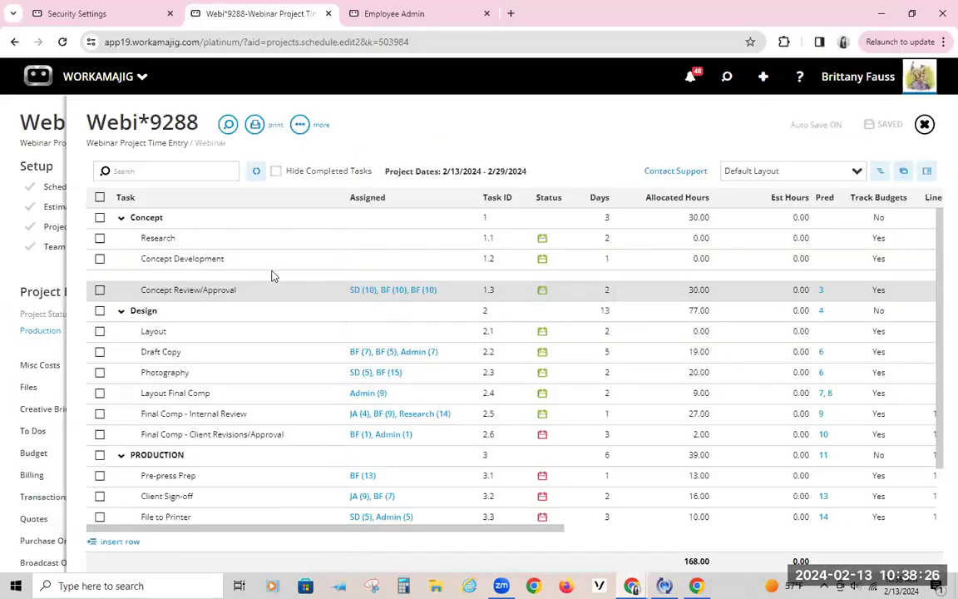
Refresh the Webi*9288 schedule and review task 1.3-Concept Review/Approval's actual hours and percent complete for each assignee
click(402, 291)
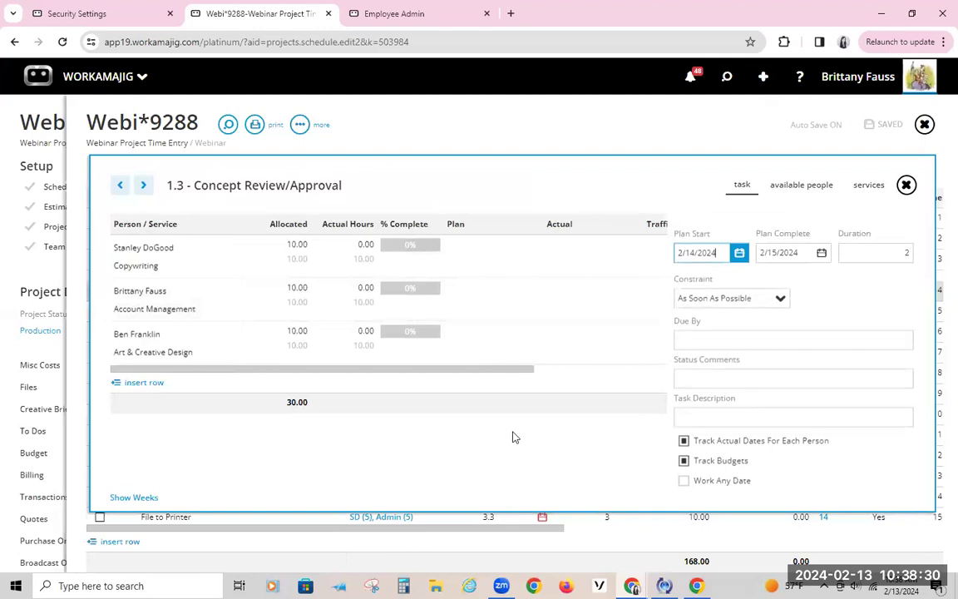
click(907, 185)
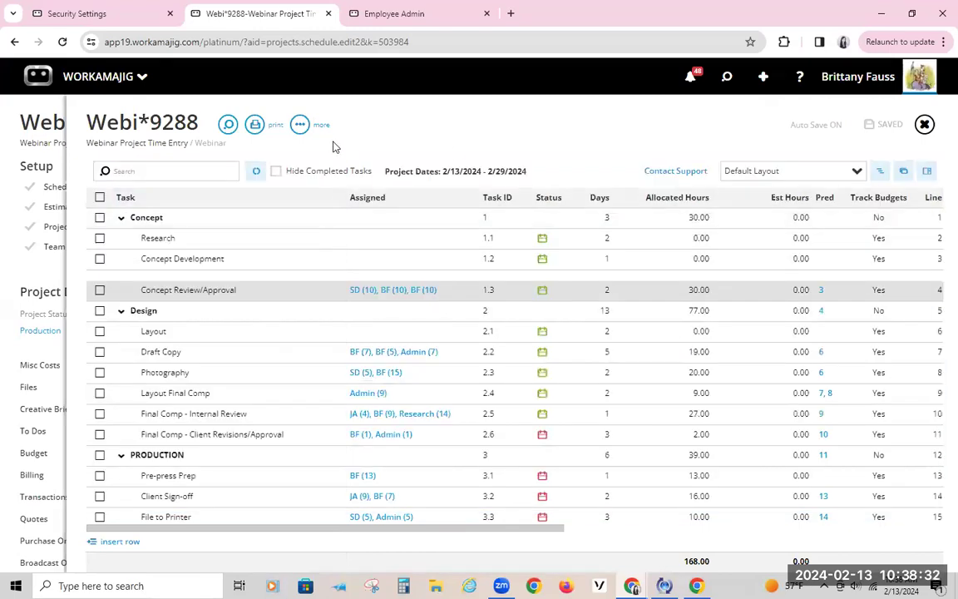
click(256, 173)
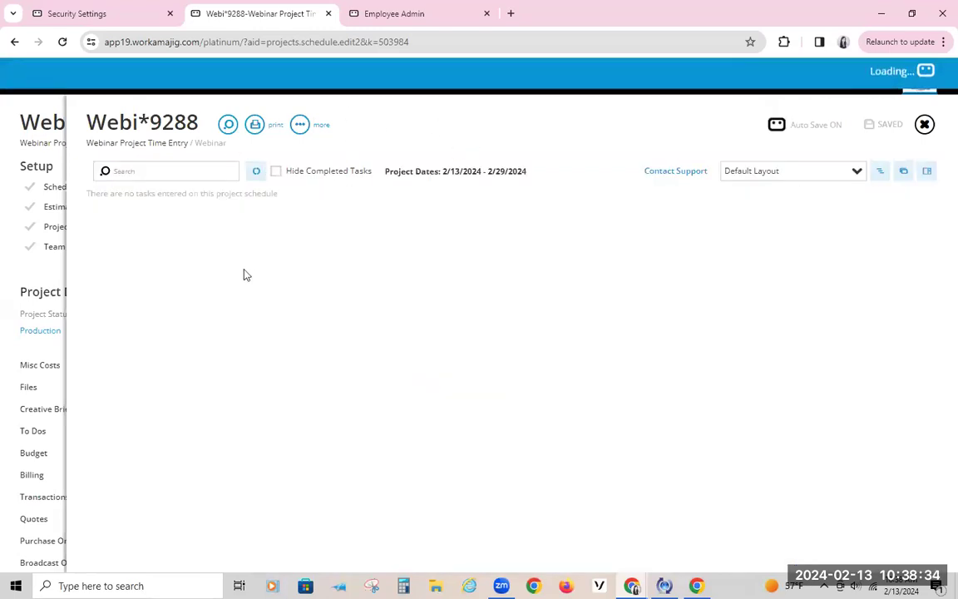
click(399, 291)
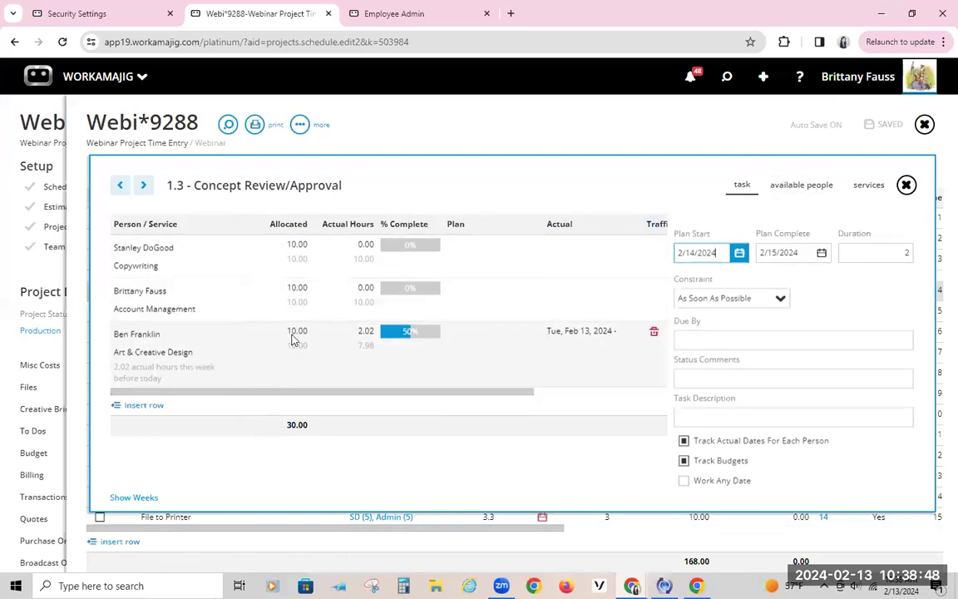
Leave the task details and open the time detail behind task 1.3's actual hours
click(906, 185)
drag(464, 528, 843, 525)
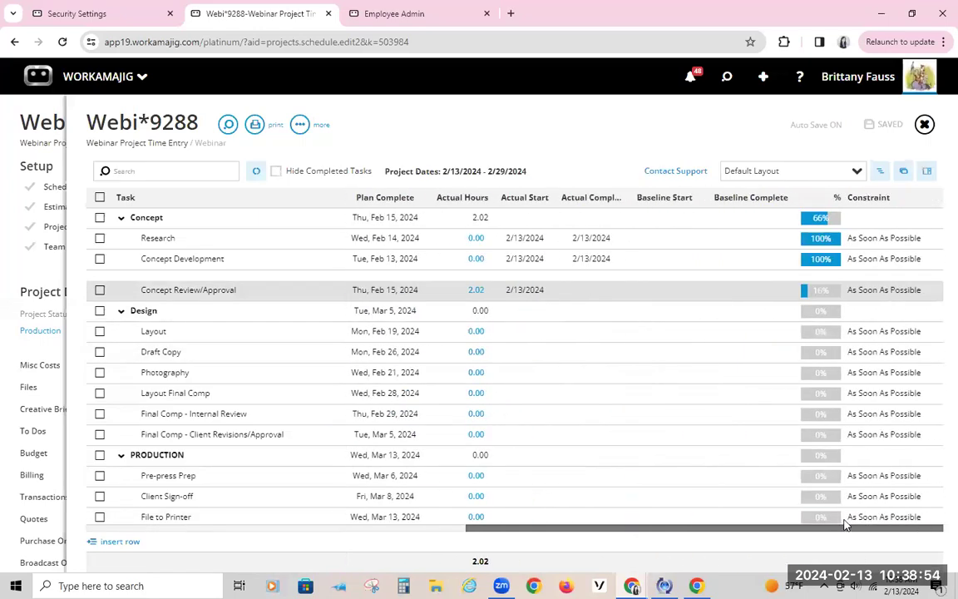
click(475, 291)
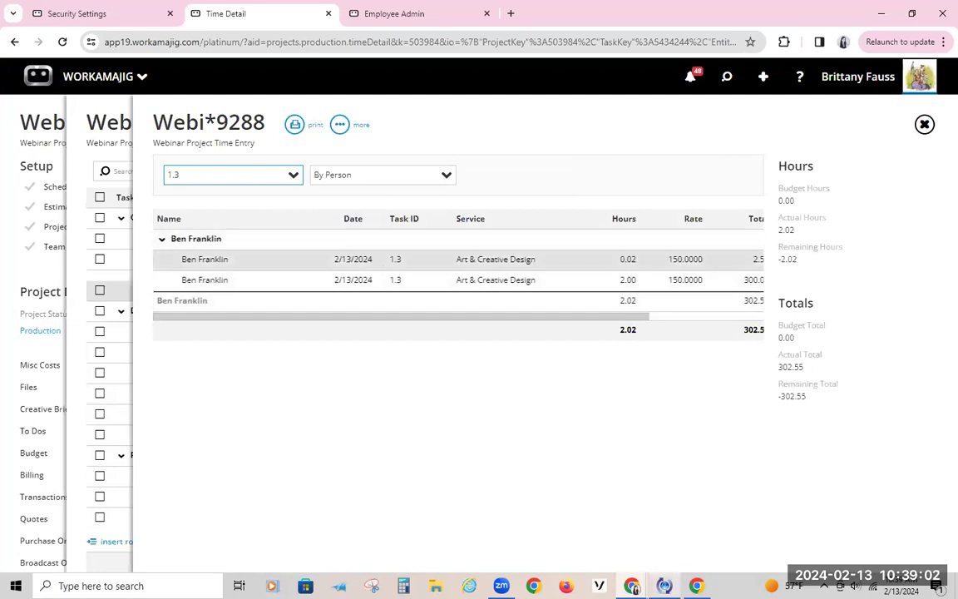
Switch to the employee's Today - Creatives page and start another timer on task 1.3-Concept Review/Approval
click(632, 586)
click(675, 543)
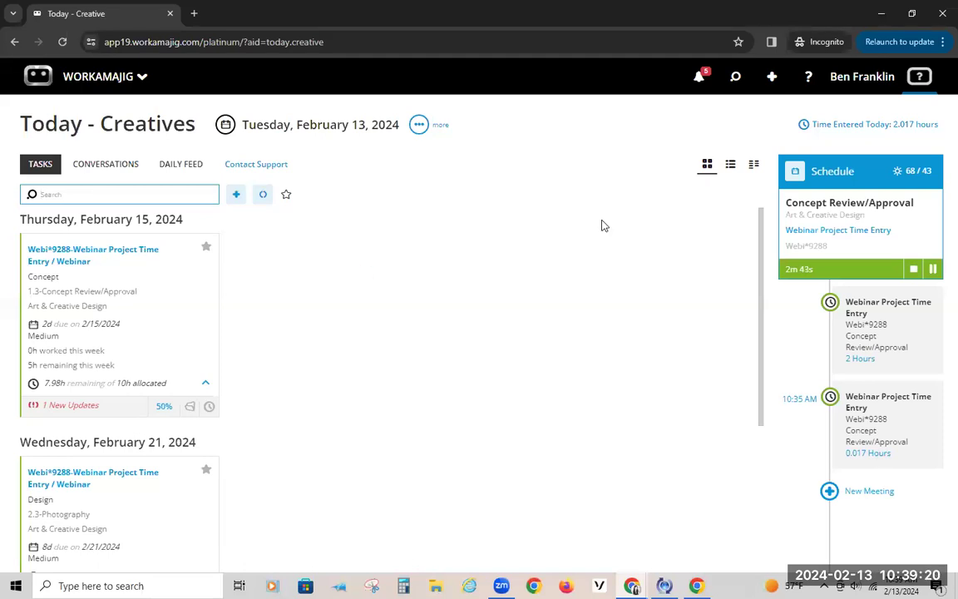
click(488, 74)
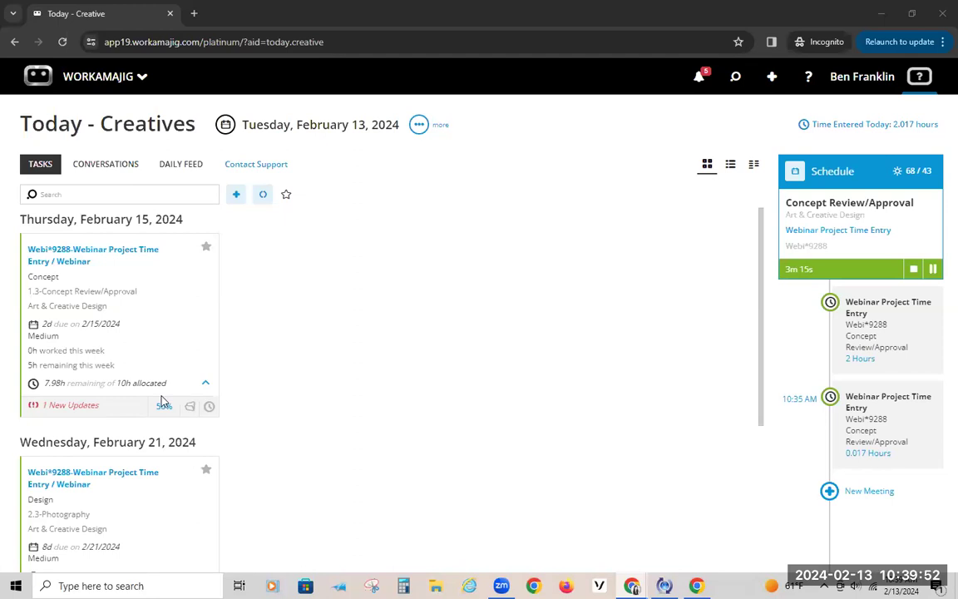
click(209, 407)
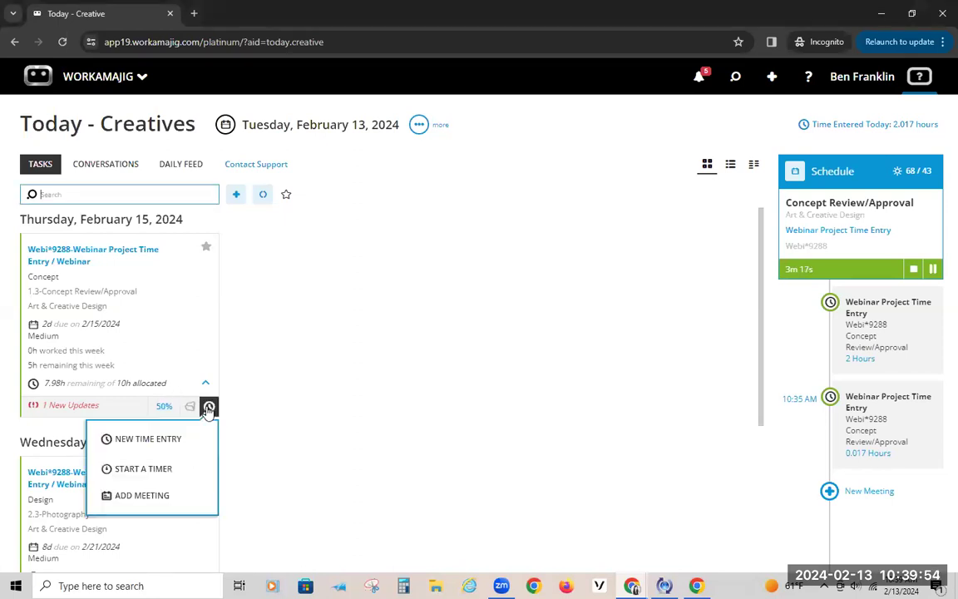
click(158, 468)
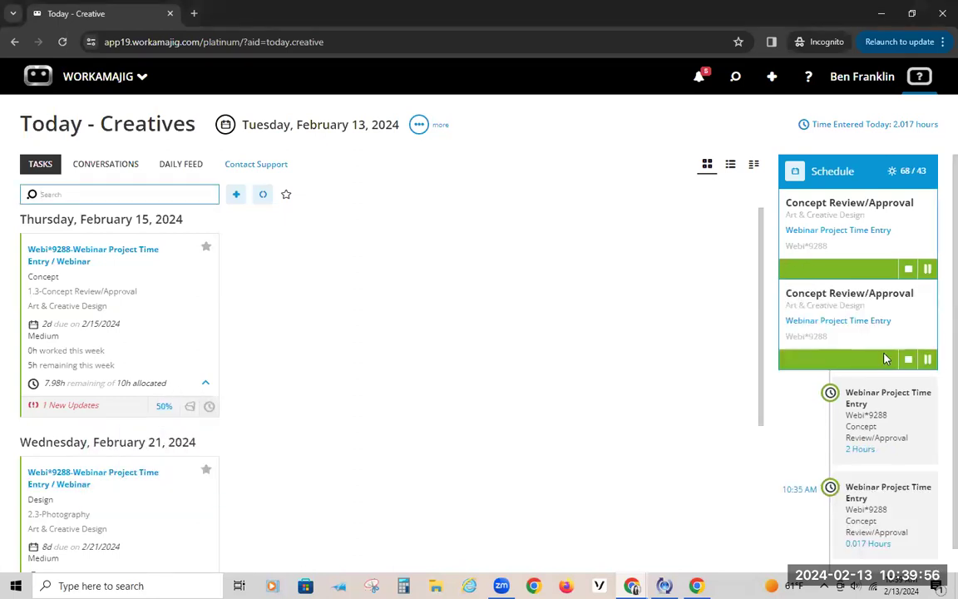
Log a new 2-hour Art & Creative Design entry dated 2/13/2024 on 1.3-Concept Review/Approval, leaving "I'm done with this Task" unchecked
click(209, 405)
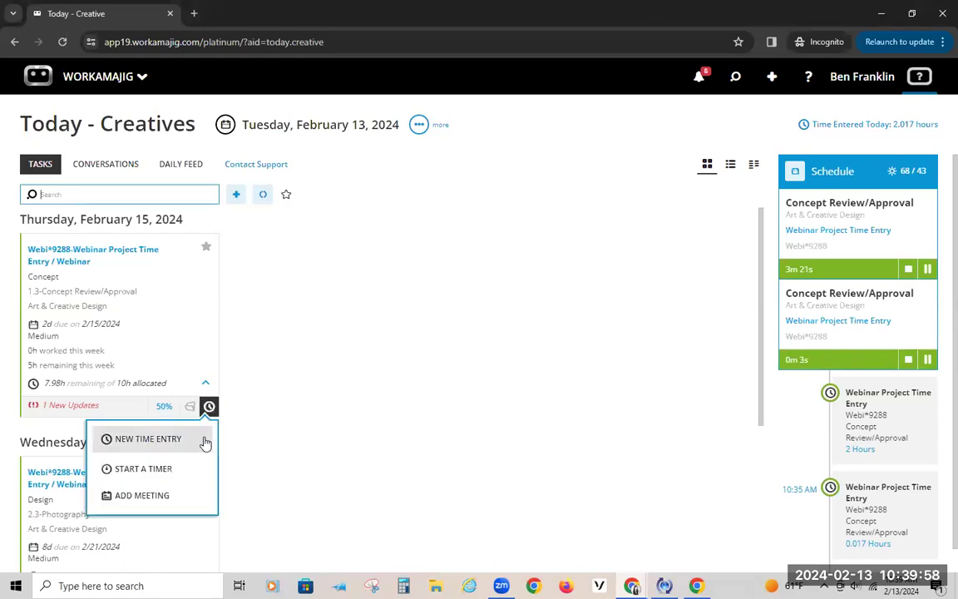
click(205, 441)
click(788, 325)
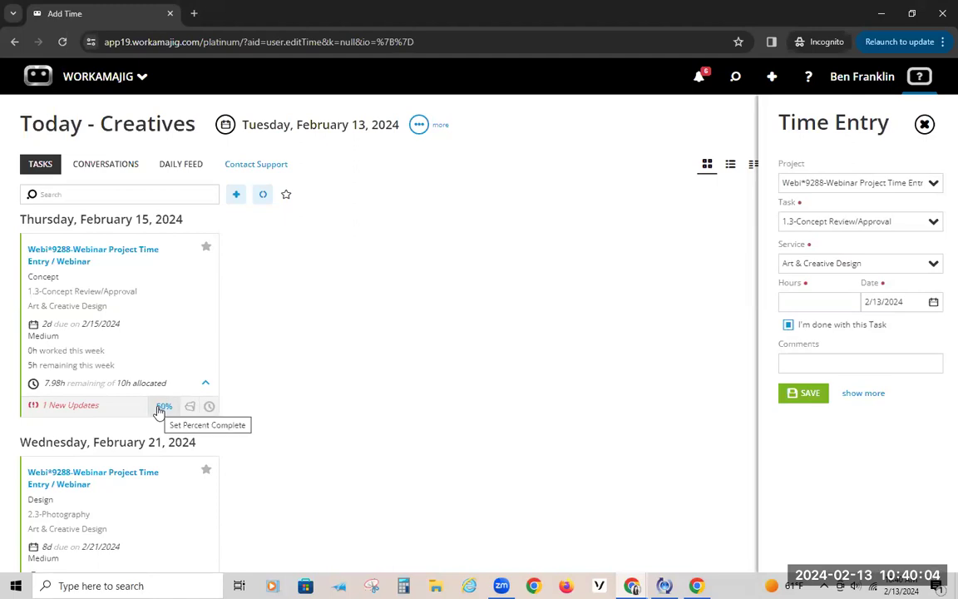
click(787, 324)
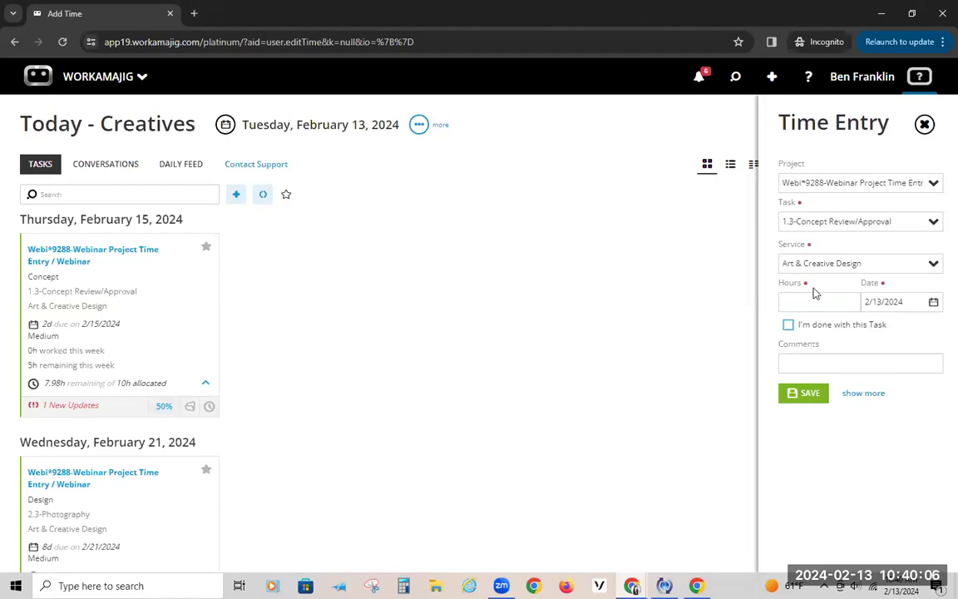
click(812, 298)
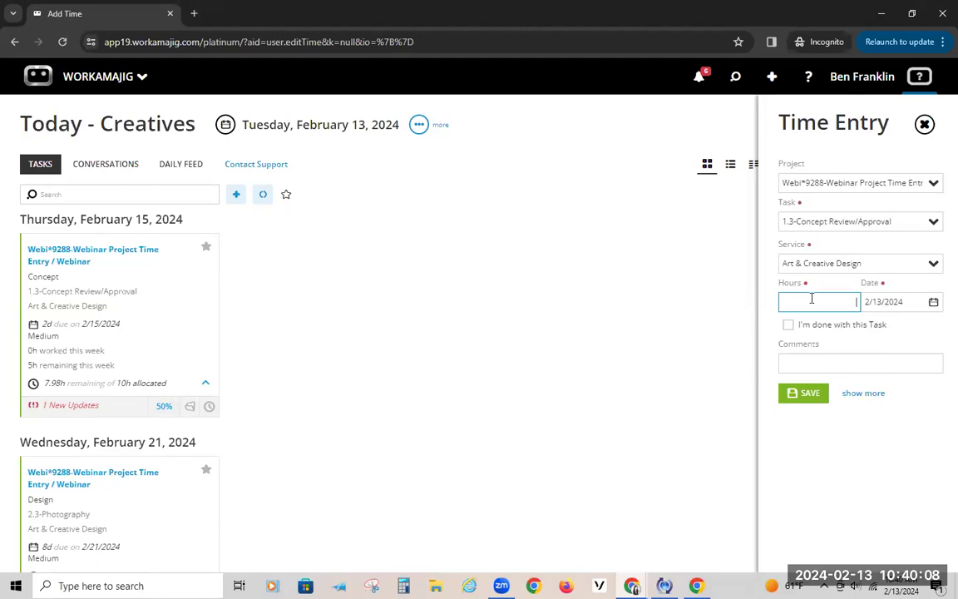
click(803, 394)
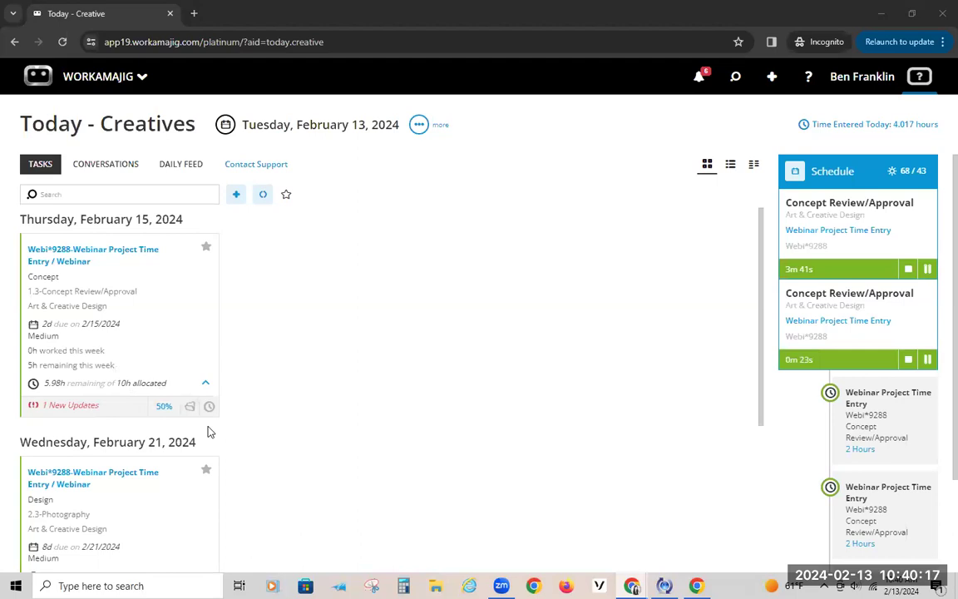
Set task 1.3-Concept Review/Approval to 100% complete and confirm its completion
click(164, 407)
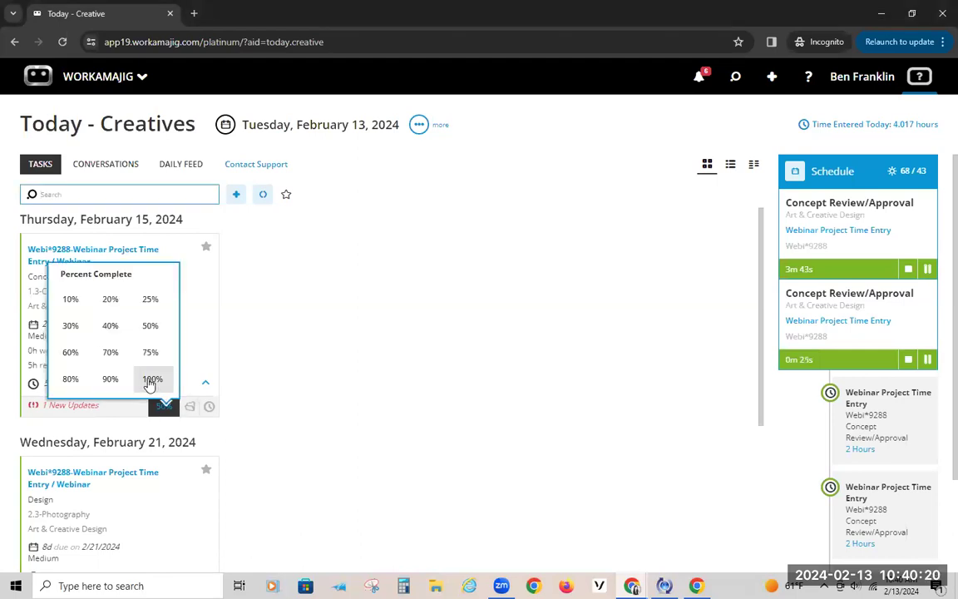
click(151, 381)
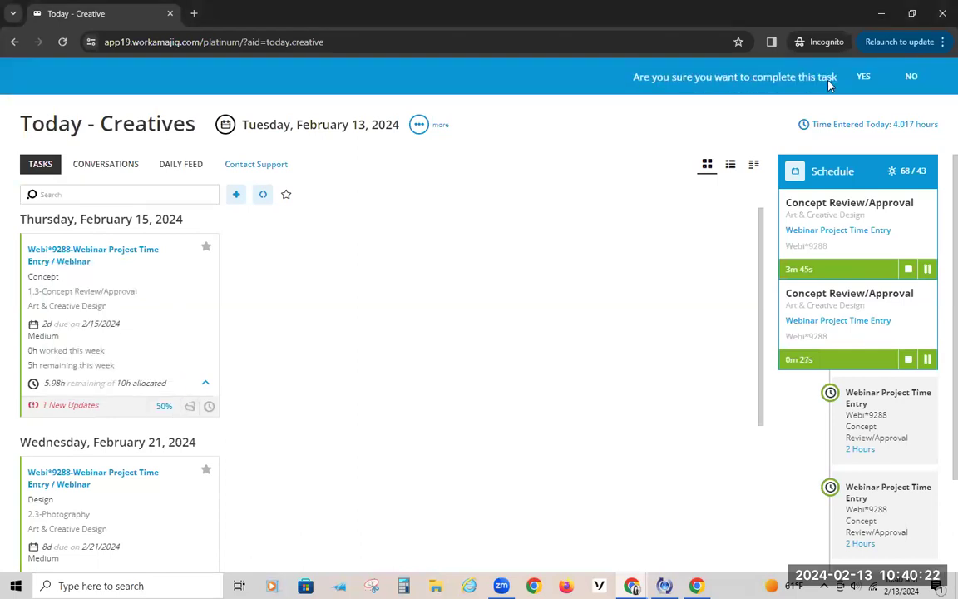
click(864, 76)
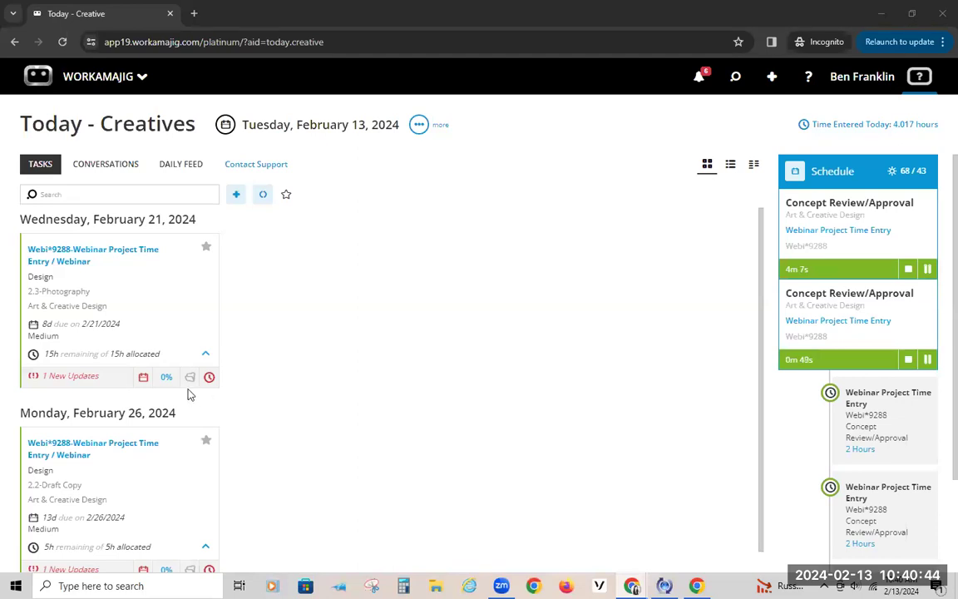
click(166, 377)
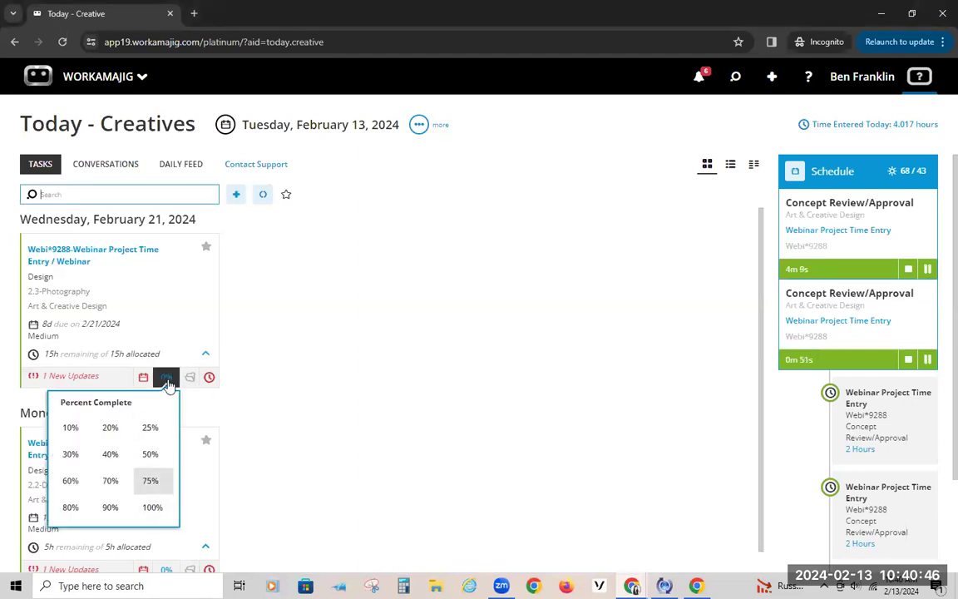
click(208, 384)
click(191, 379)
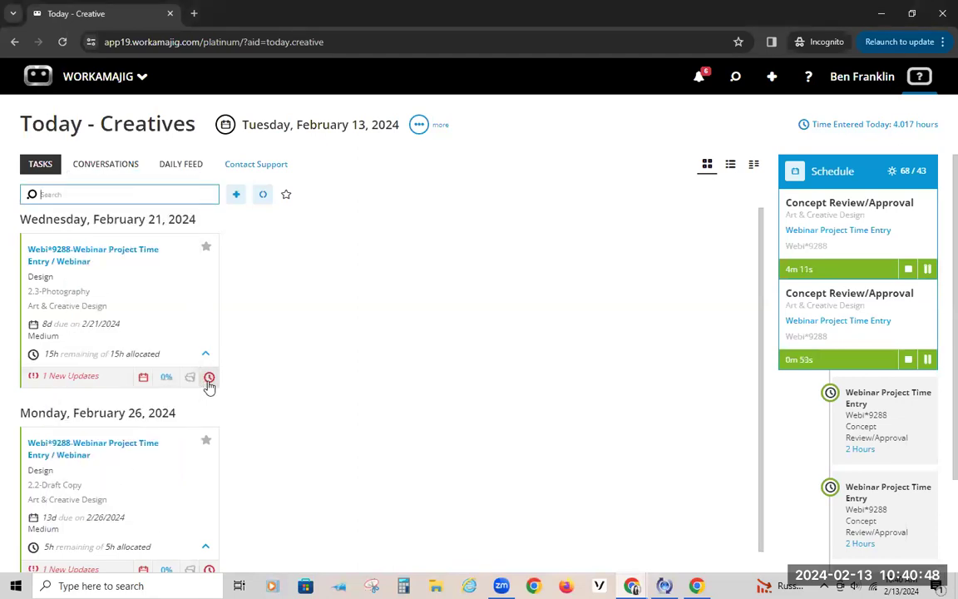
Stop the longer-running Concept Review/Approval timer and save its 0.067 hours as Art & Creative Design time
click(914, 270)
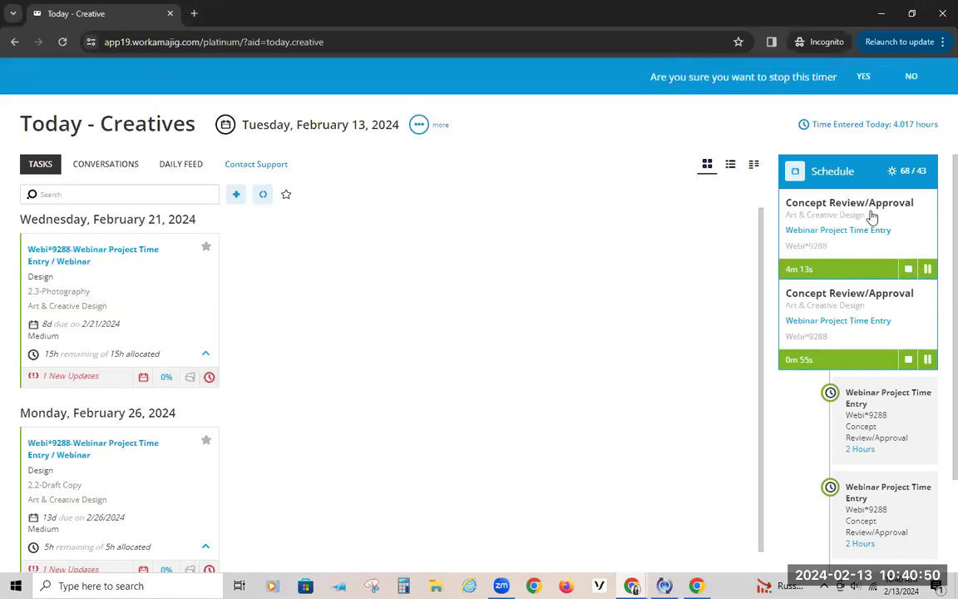
click(863, 75)
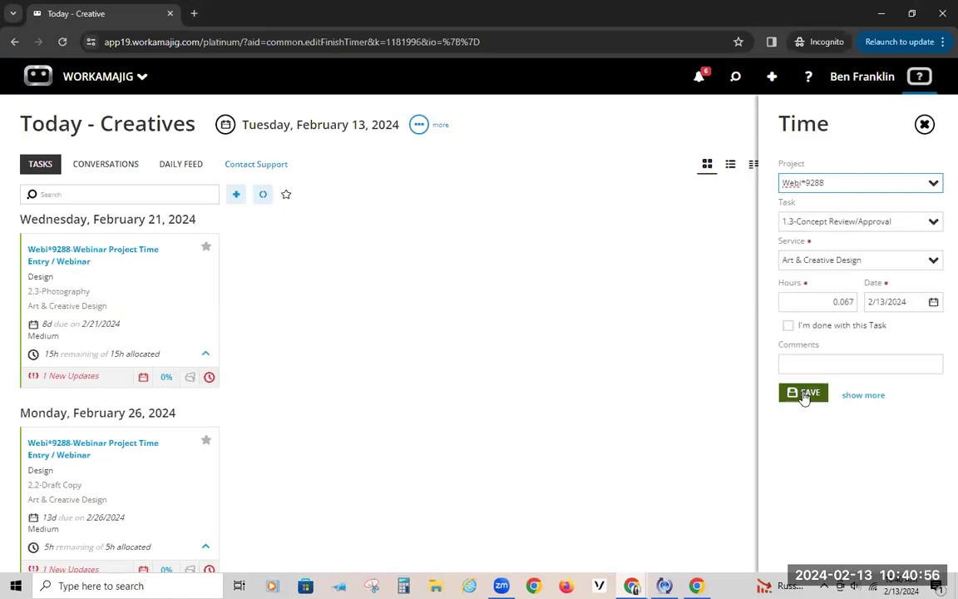
click(925, 125)
click(816, 77)
Stop the remaining Concept Review/Approval timer and discard its 0.033 hours without logging them
click(908, 269)
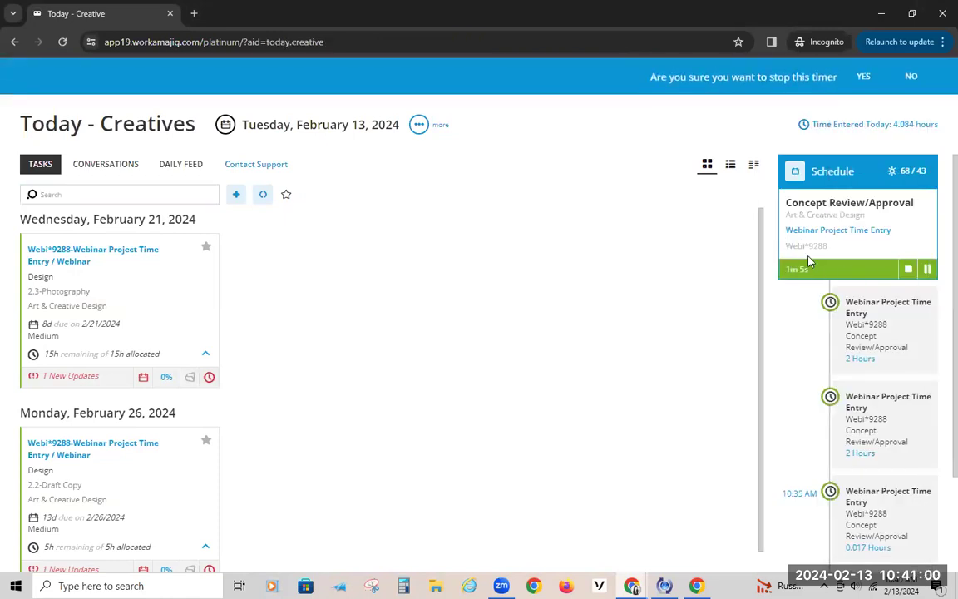
click(864, 76)
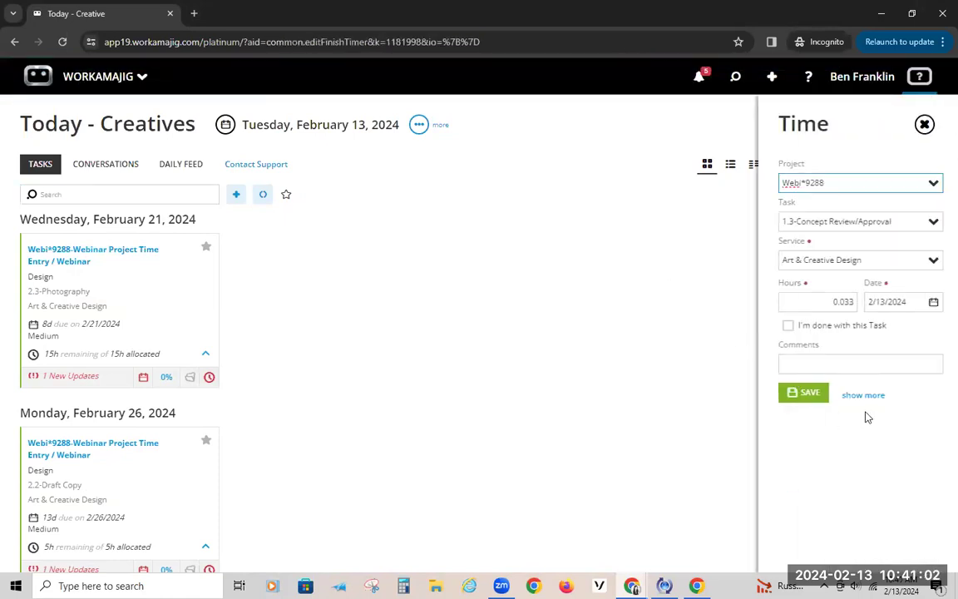
click(588, 429)
click(863, 78)
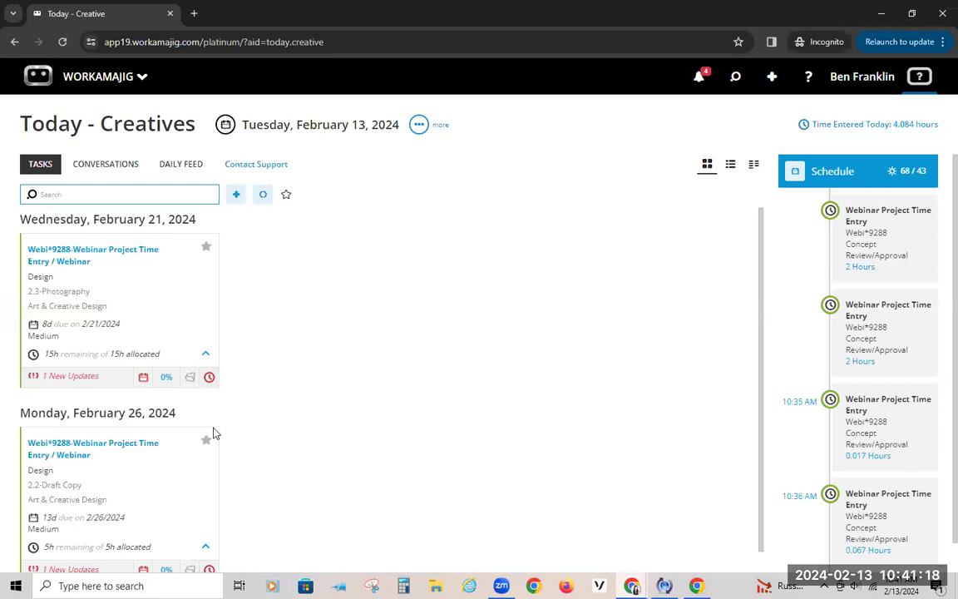
scroll(241, 474, down, 1)
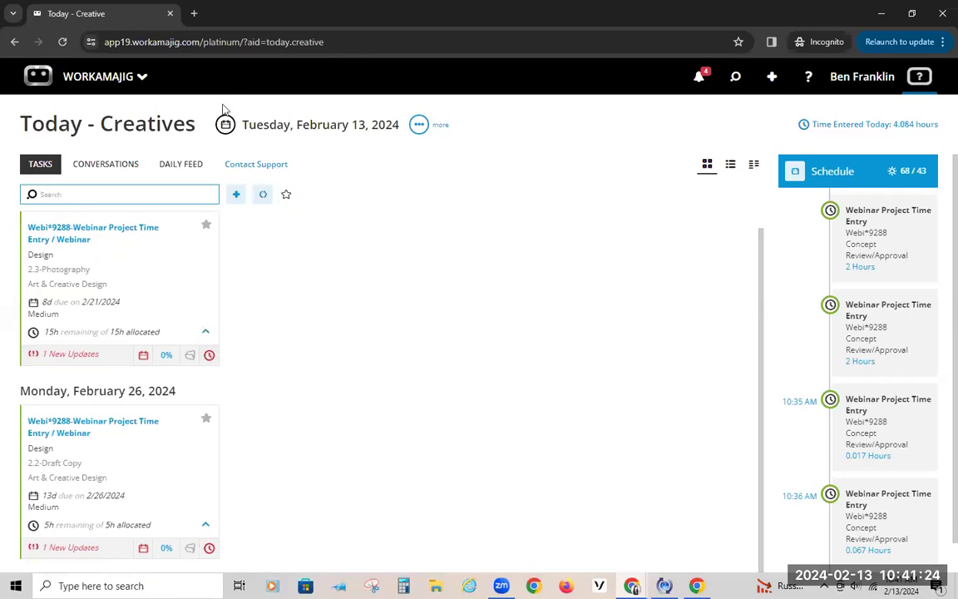
click(168, 356)
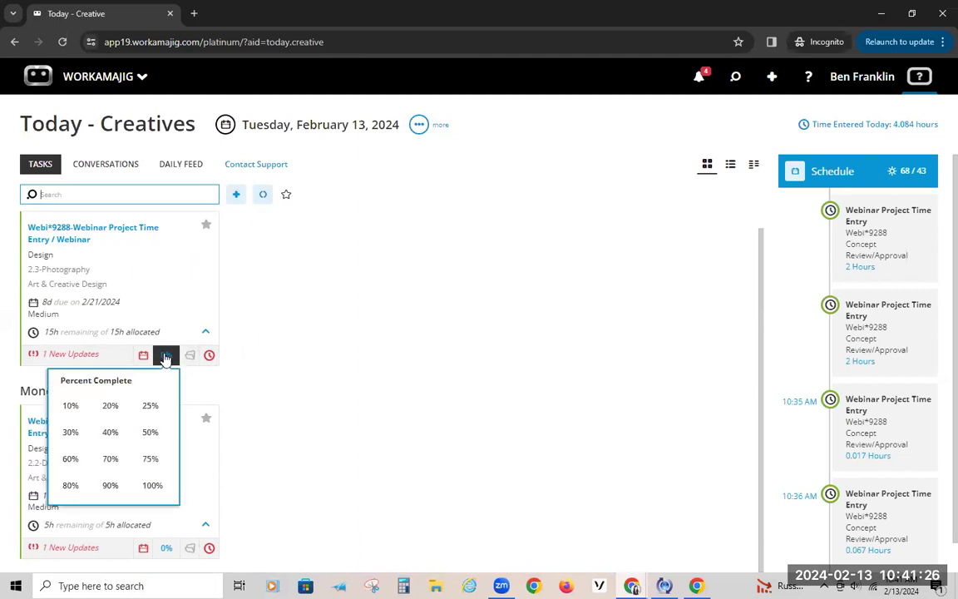
click(488, 104)
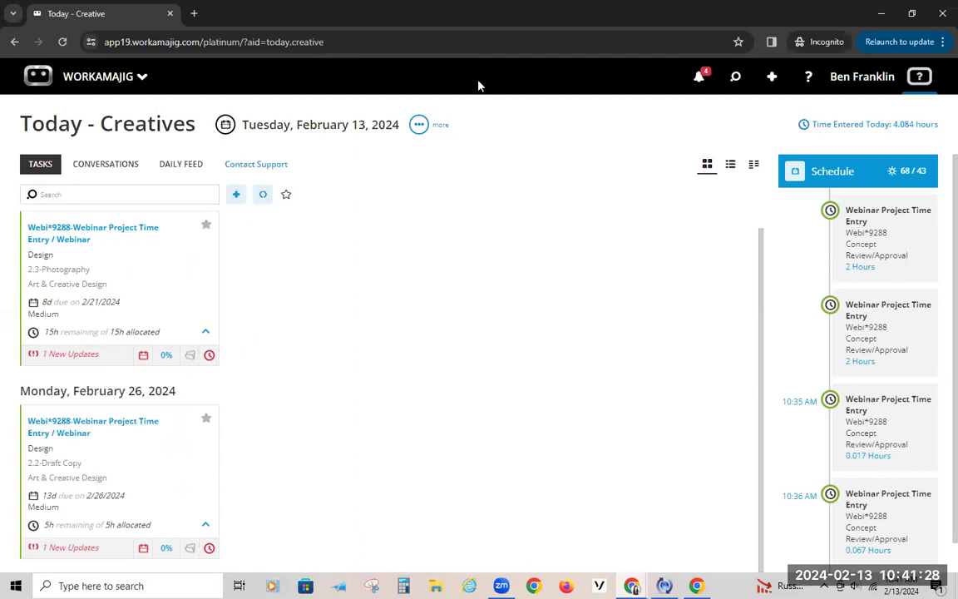
Return to the manager's window and close the time detail to view the assignments on the Webi*9288 schedule
mouse_move(632, 586)
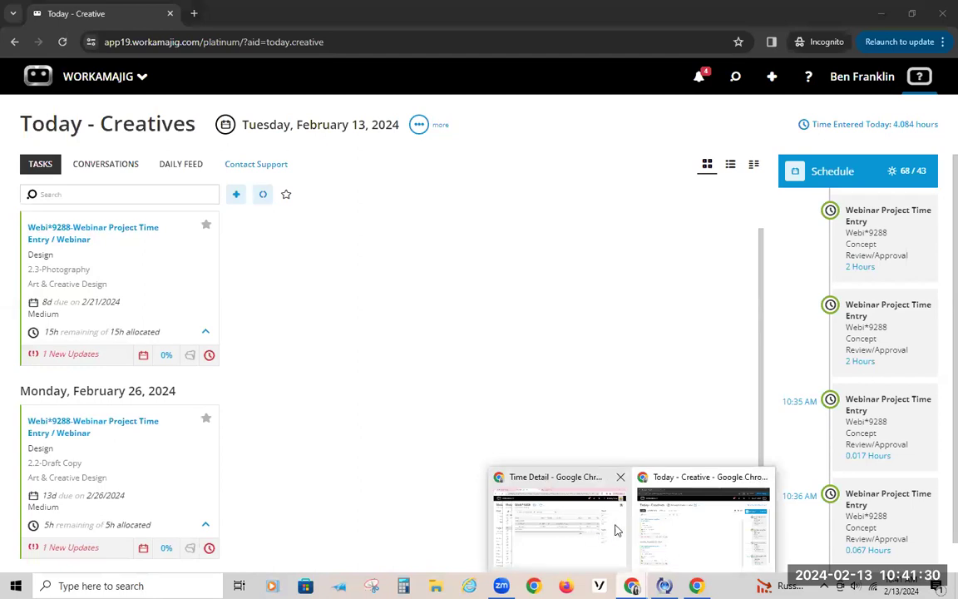
click(599, 528)
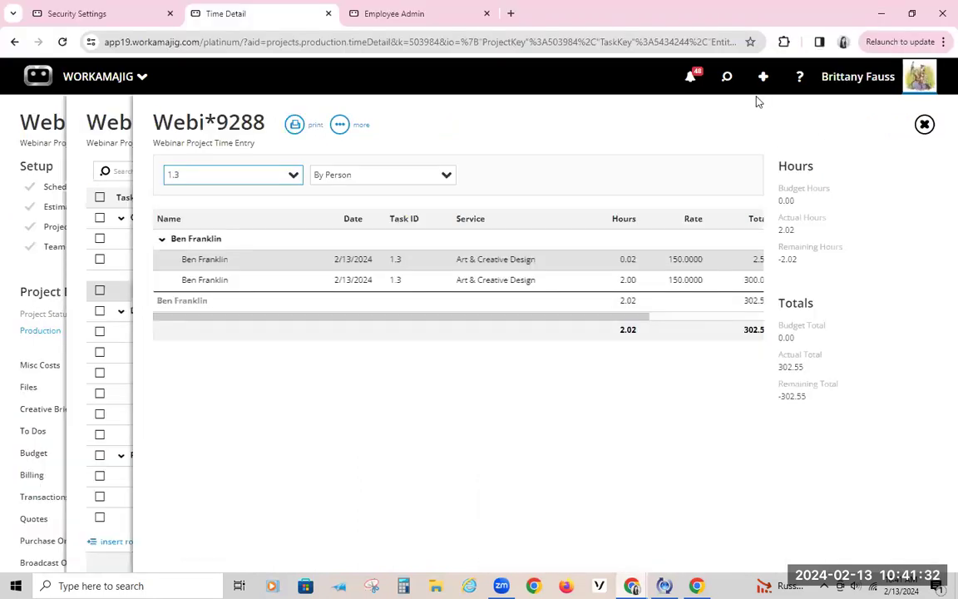
click(925, 124)
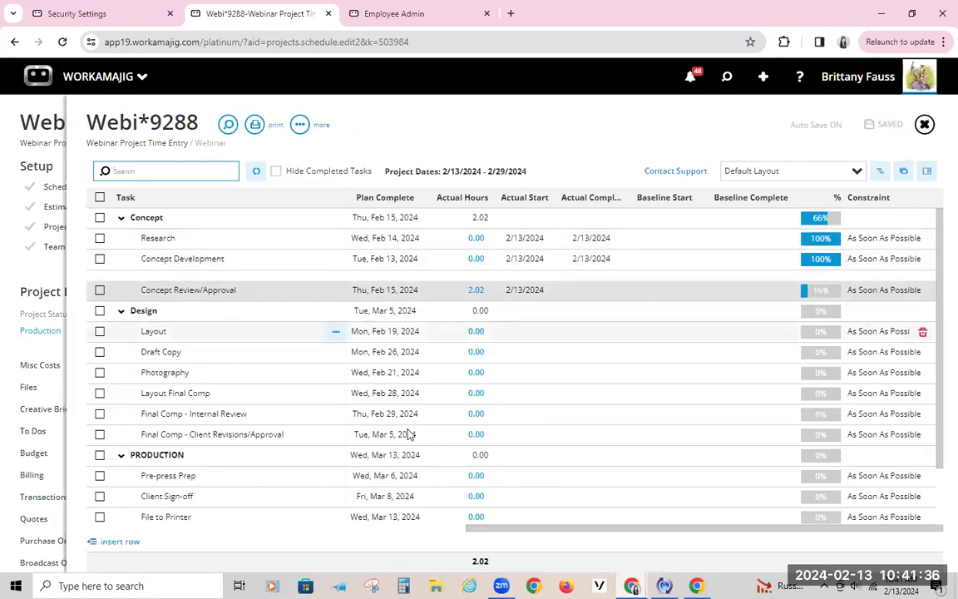
drag(498, 529, 46, 462)
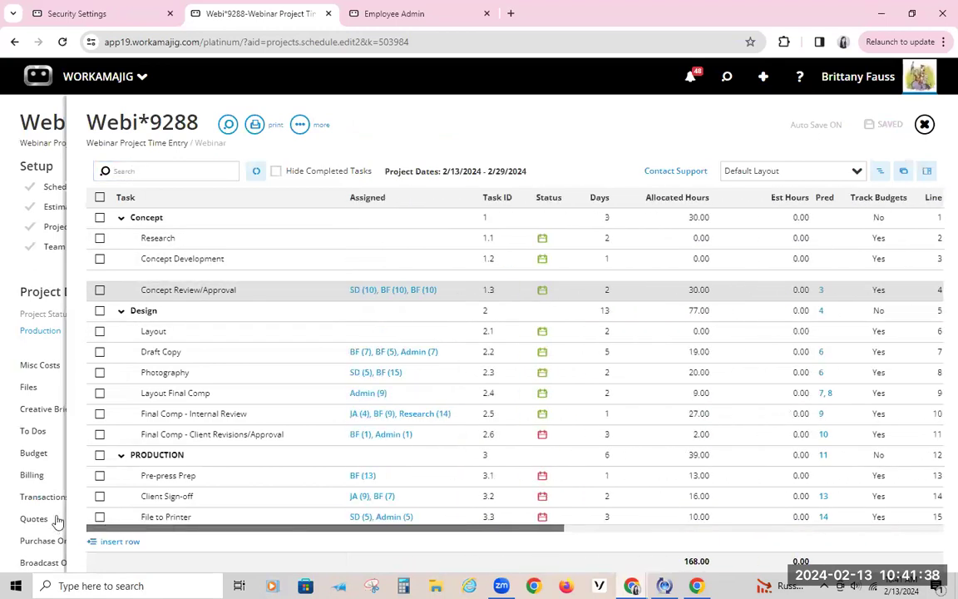
Check the assignee progress on task 1.3-Concept Review/Approval and refresh the project schedule
click(385, 289)
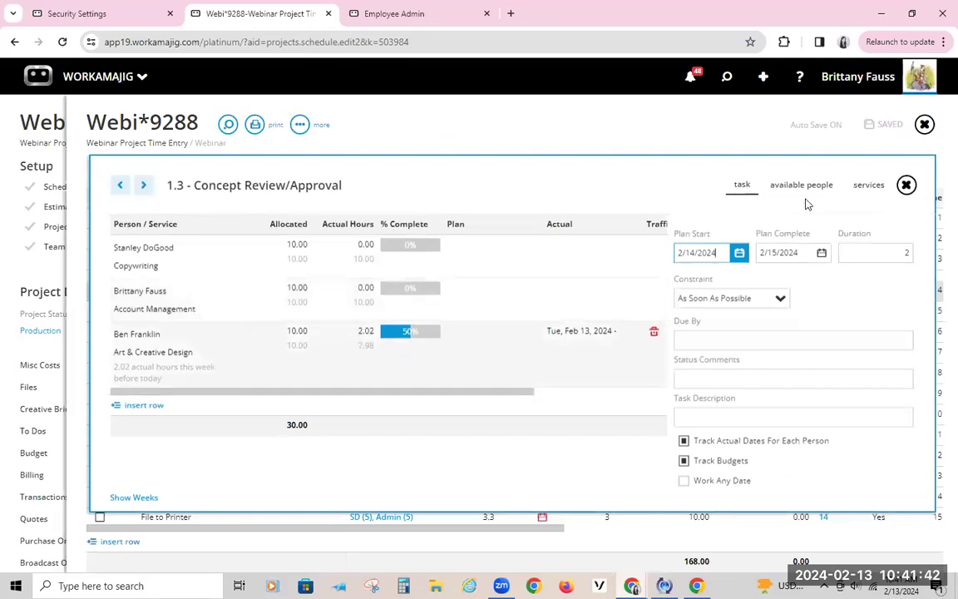
click(909, 184)
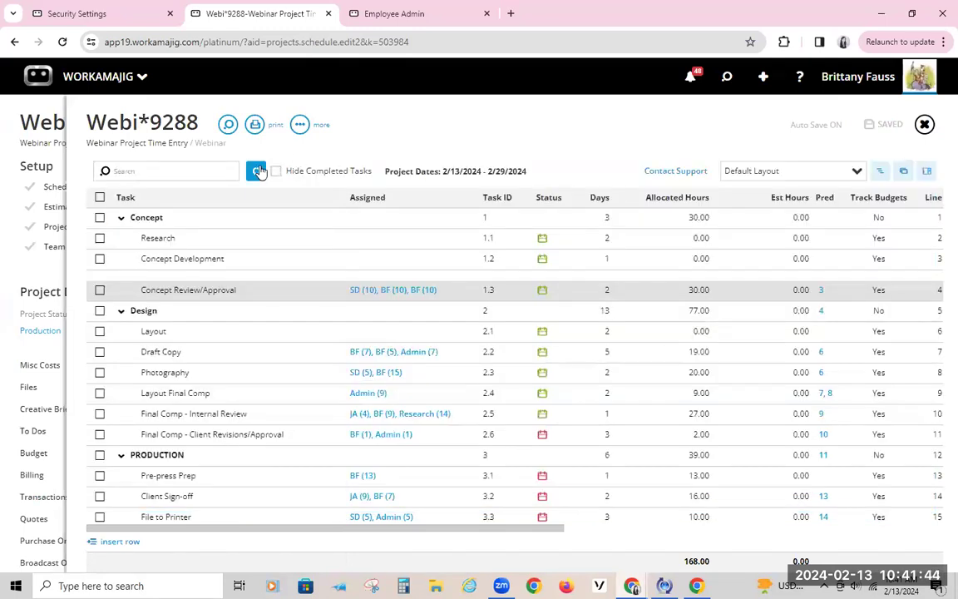
click(259, 171)
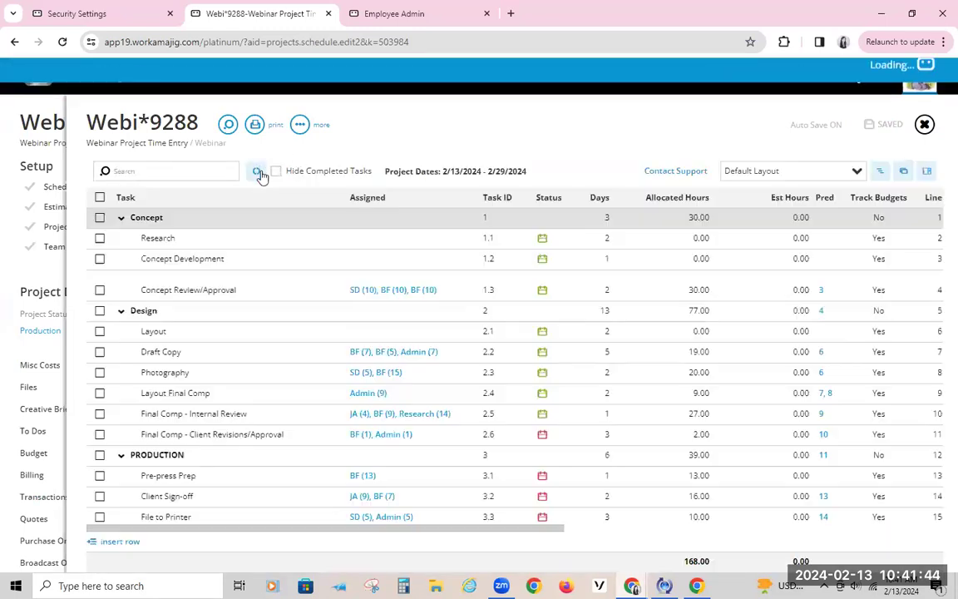
Clear the Art & Creative Design assignee's % Complete on task 1.3-Concept Review/Approval and return to the Webi*9288 schedule
click(389, 291)
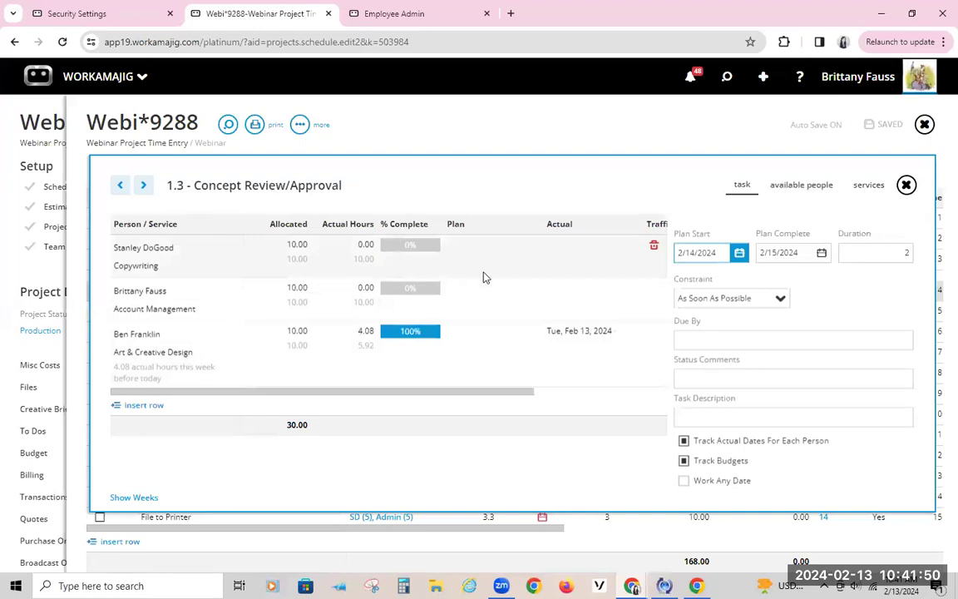
click(424, 331)
key(BackSpace)
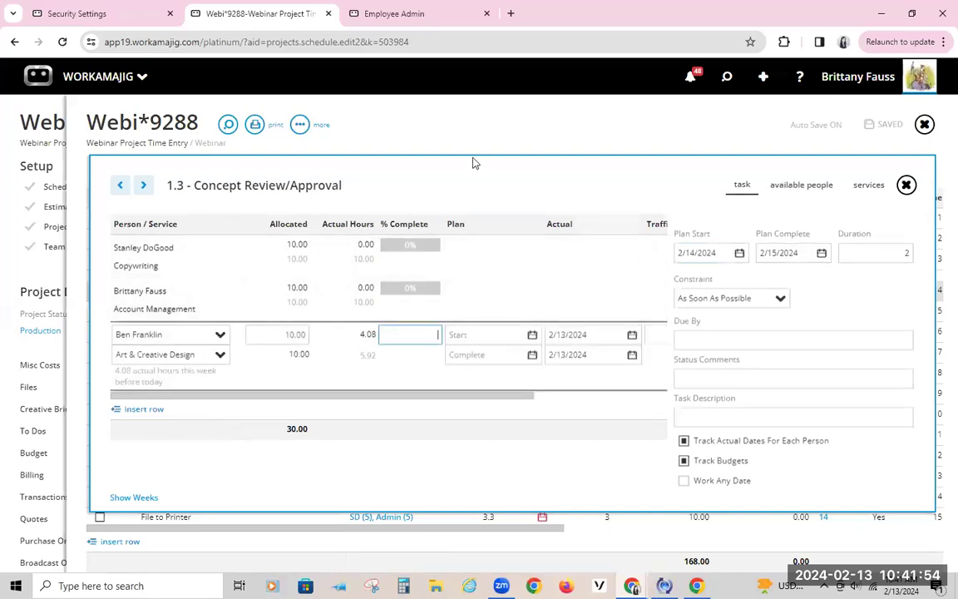
click(454, 175)
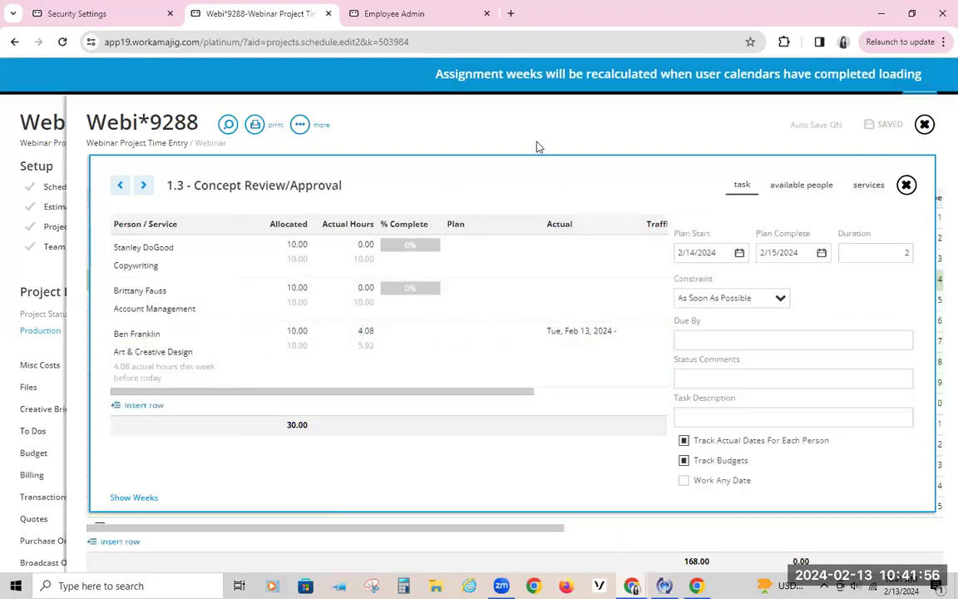
click(572, 147)
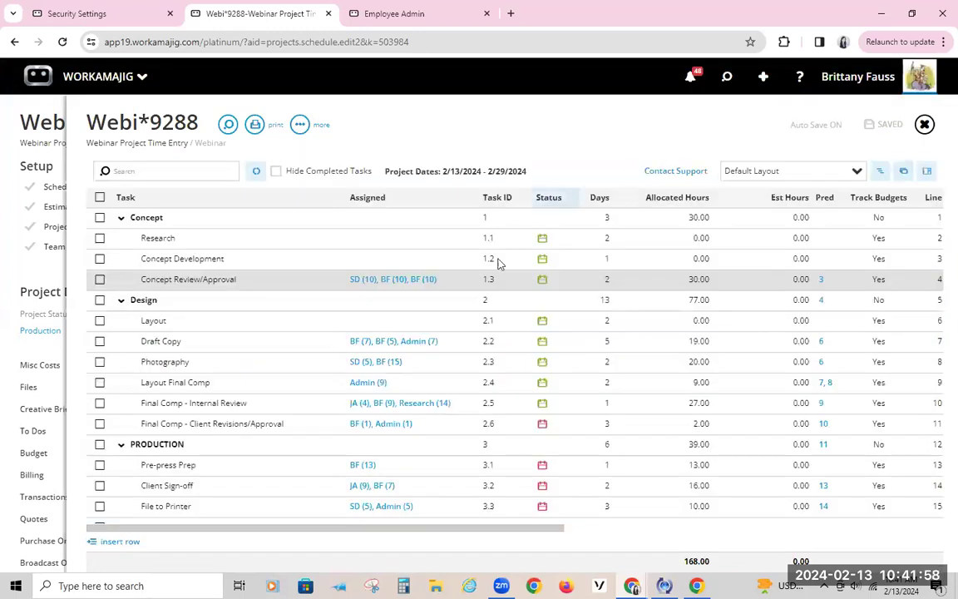
Switch to the employee's Today - Creatives window and refresh the task list
mouse_move(632, 586)
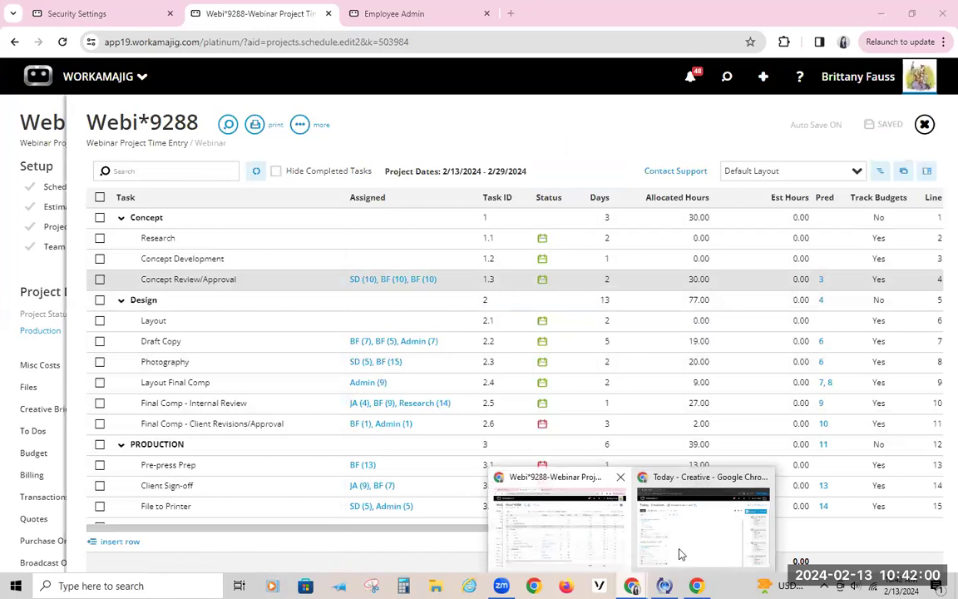
click(689, 545)
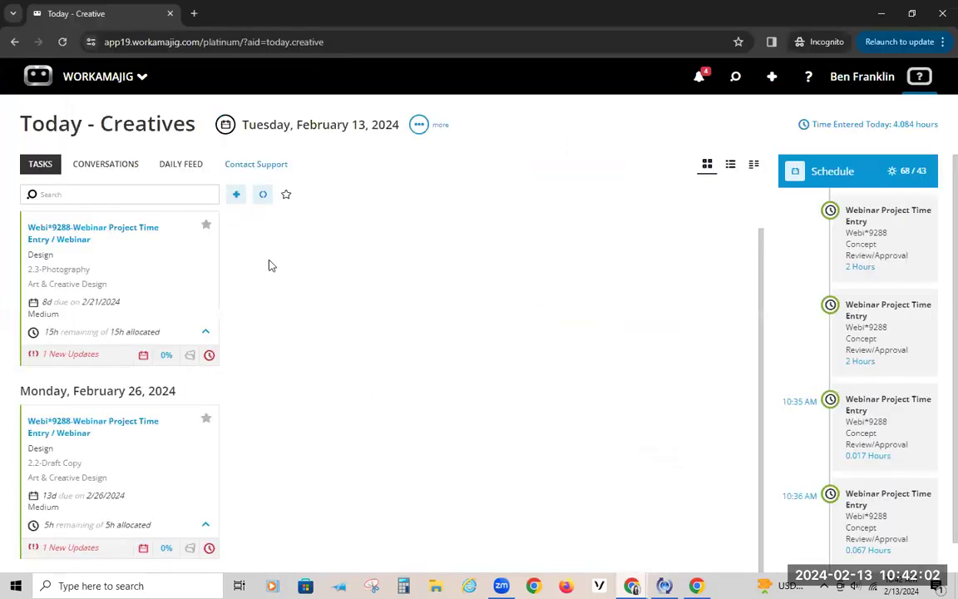
click(263, 196)
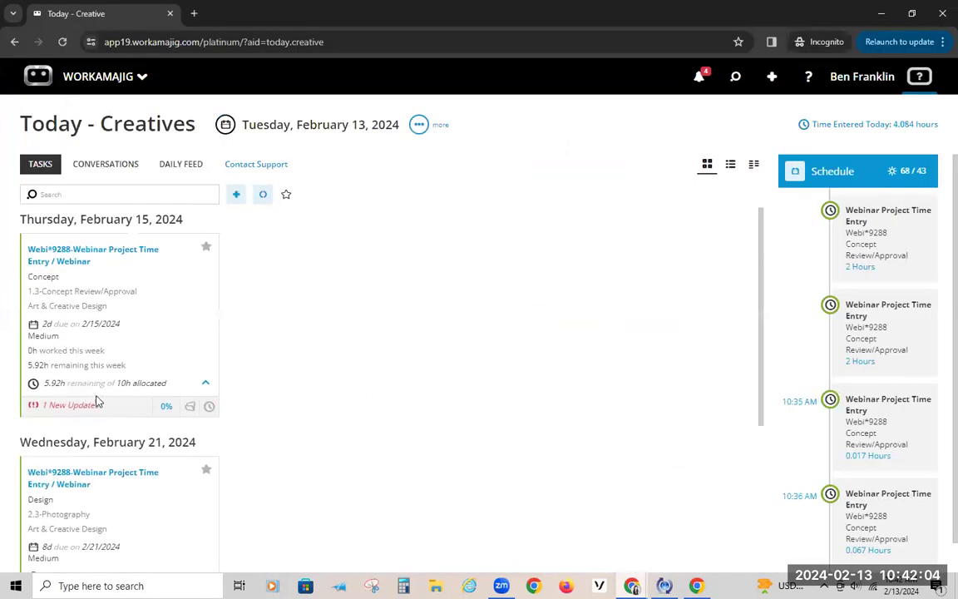
Start a timer on the 1.3-Concept Review/Approval task card
click(208, 408)
click(170, 445)
click(237, 368)
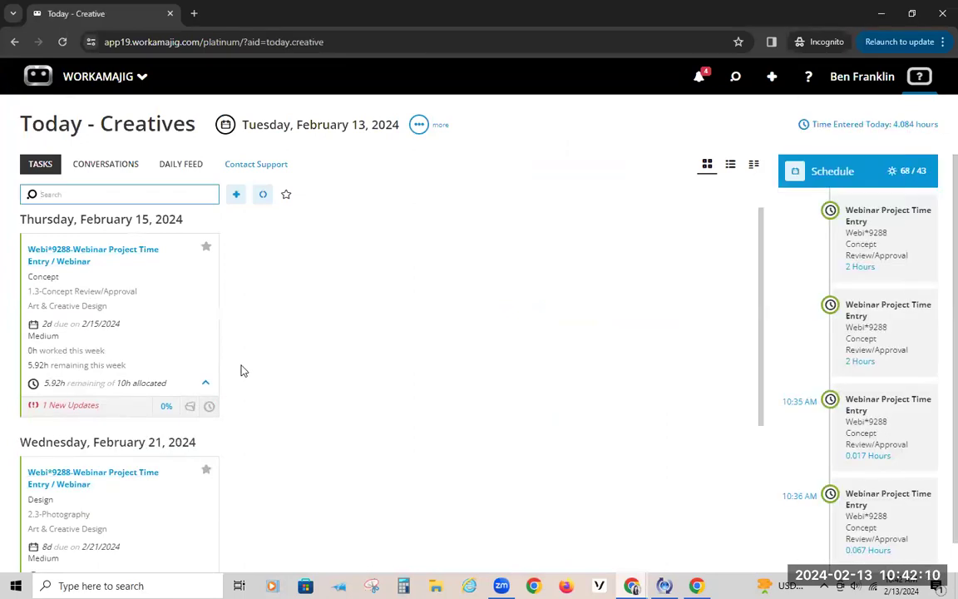
click(209, 406)
click(163, 466)
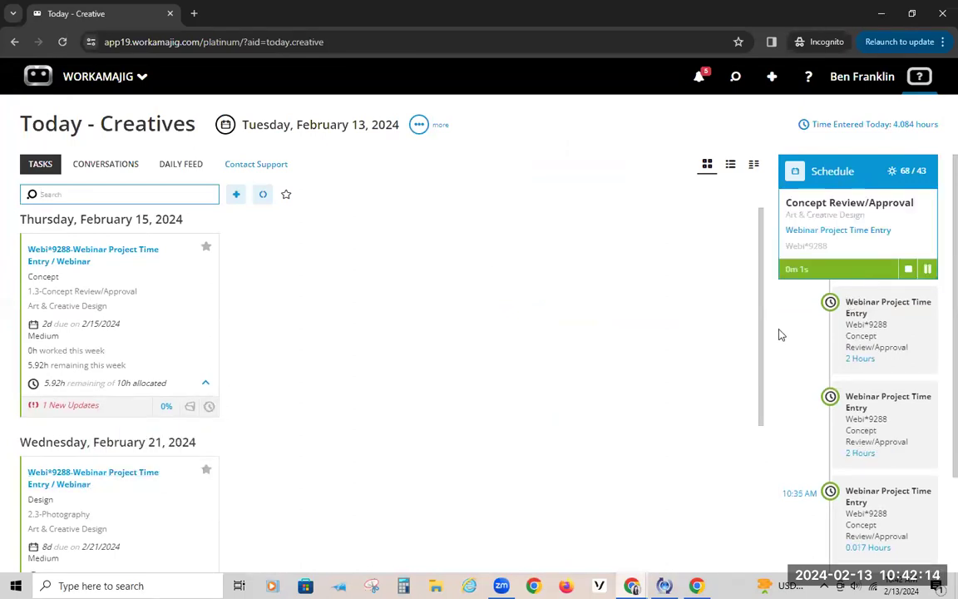
Stop the running Concept Review/Approval timer and enter 100 hours in its time entry
click(909, 268)
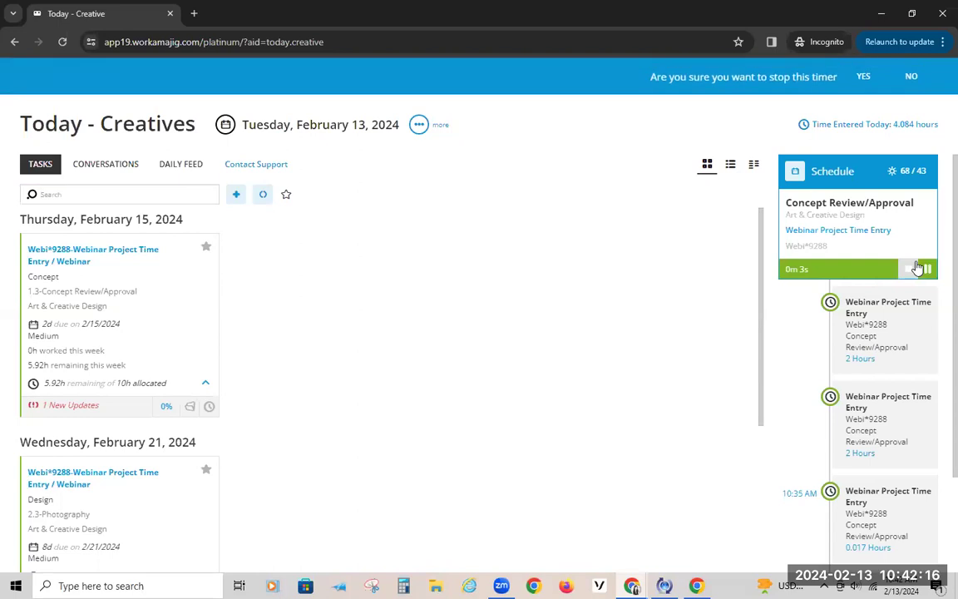
click(865, 77)
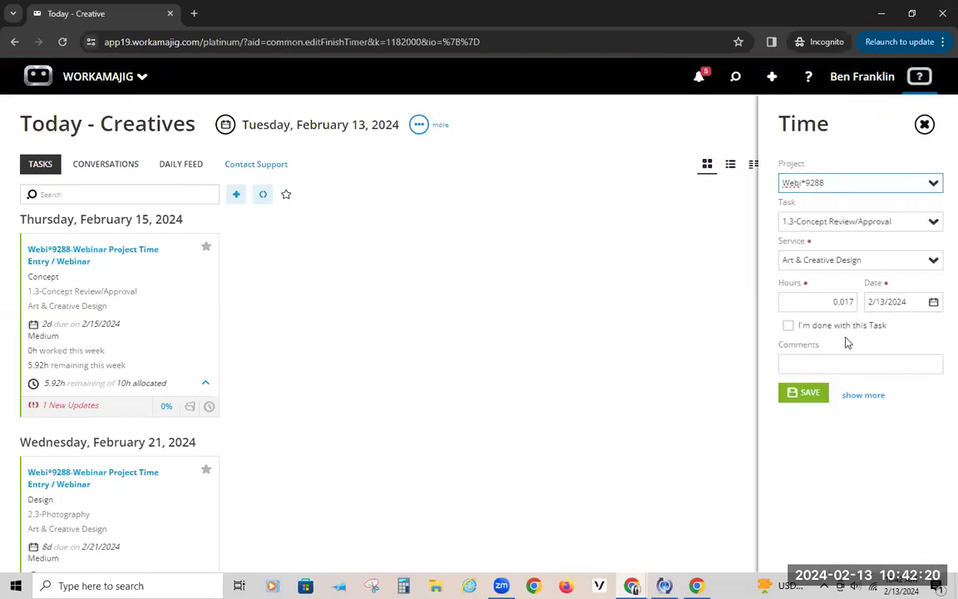
text(100)
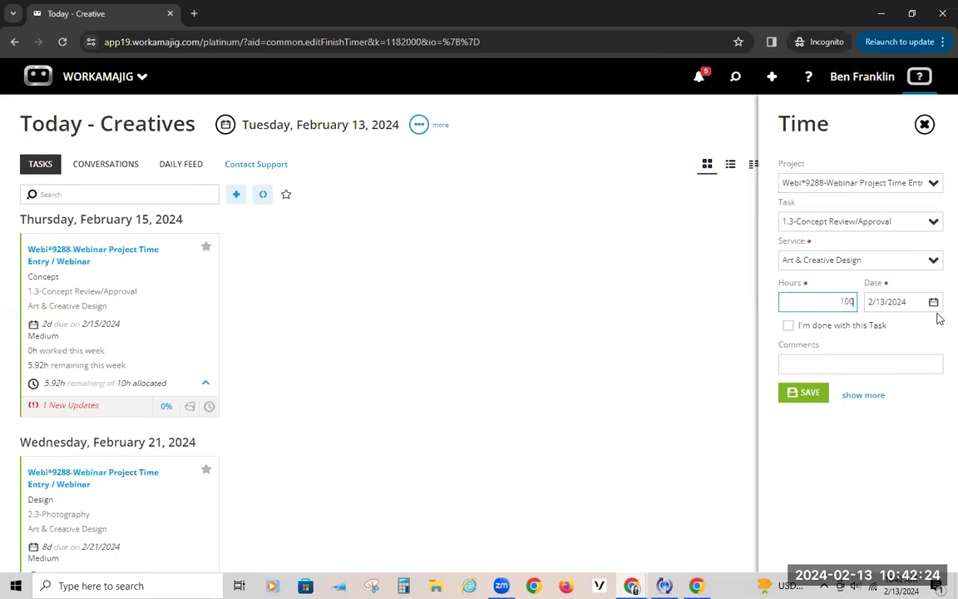
Set the time entry to 1 hour, check its Art & Creative Design service, and close the entry without saving it
drag(830, 300, 937, 302)
text(1)
click(832, 261)
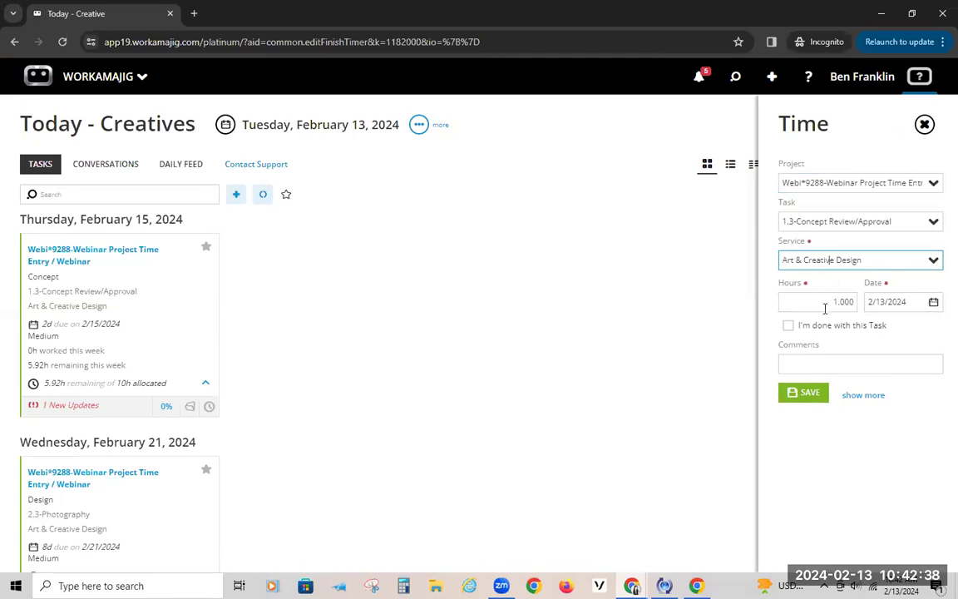
click(828, 305)
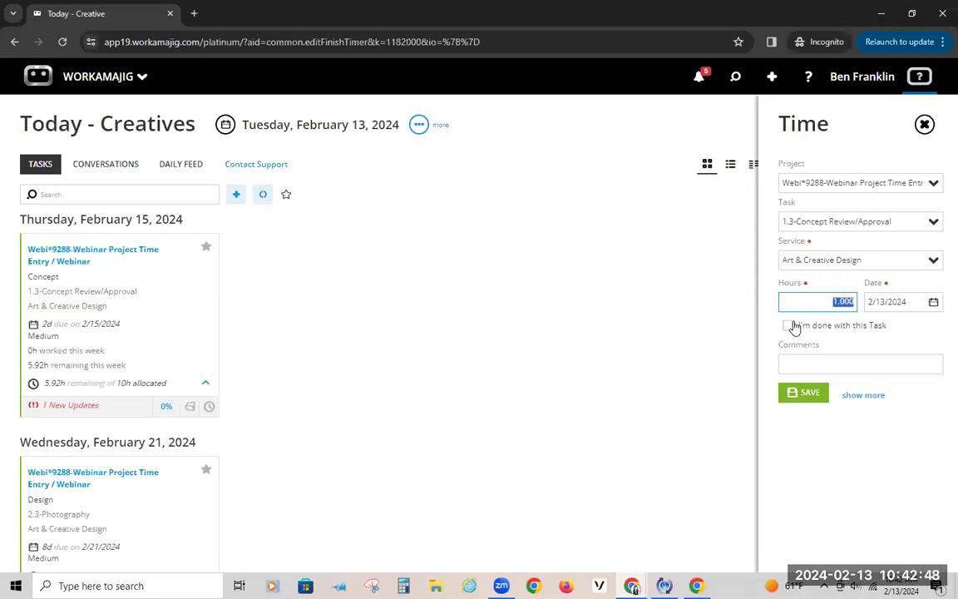
click(552, 223)
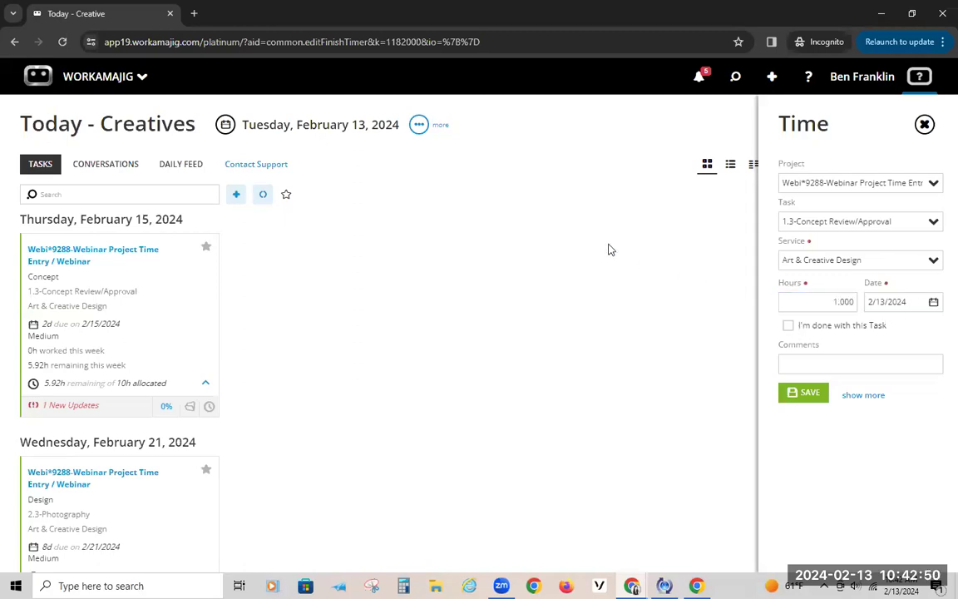
click(865, 78)
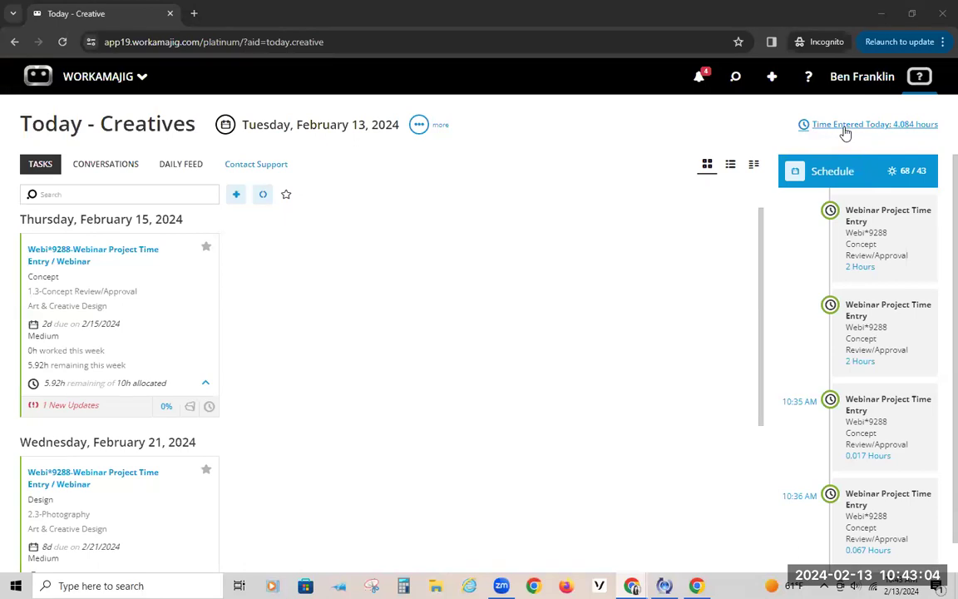
Check the day's logged entries in My Time and return to the Today - Creatives task list
scroll(274, 366, down, 3)
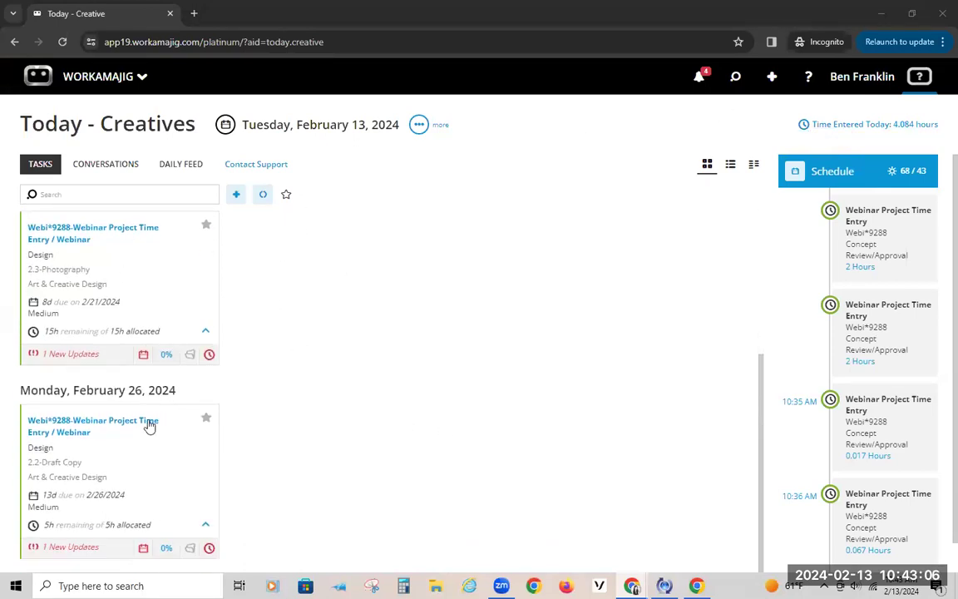
scroll(269, 447, up, 3)
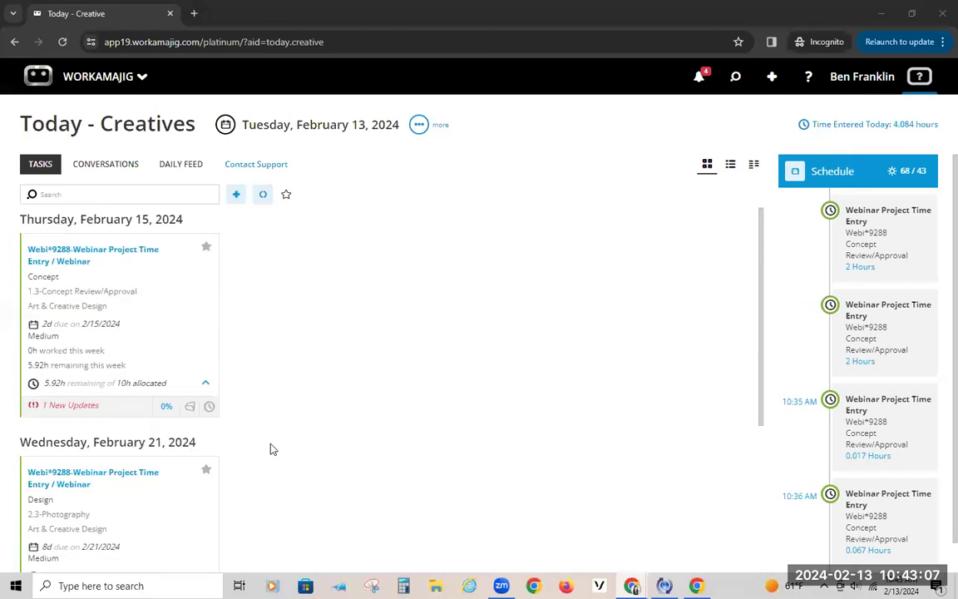
click(902, 126)
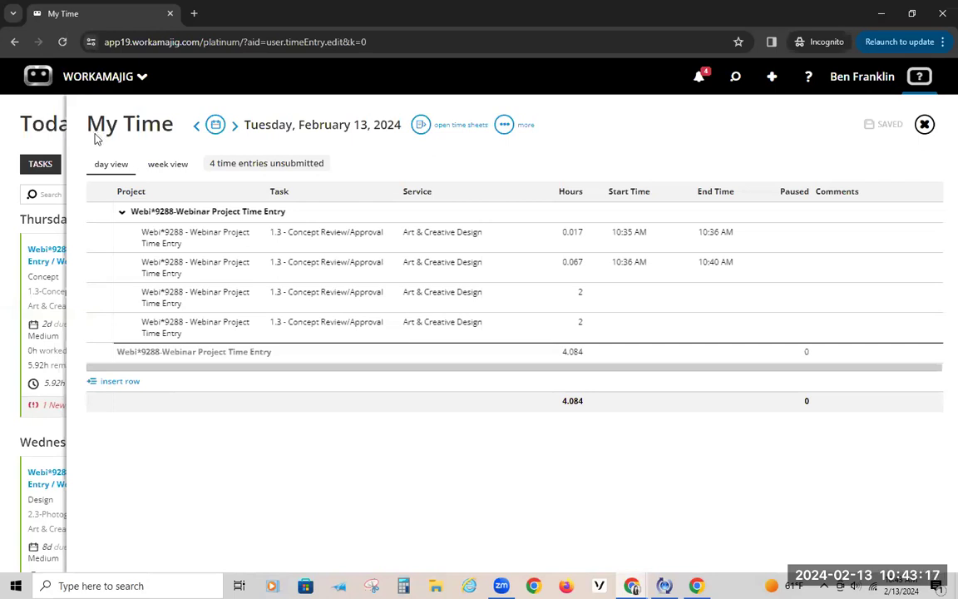
click(29, 118)
Look through the assigned task cards, search them for "pho", and clear the search
scroll(169, 456, down, 1)
scroll(169, 456, down, 2)
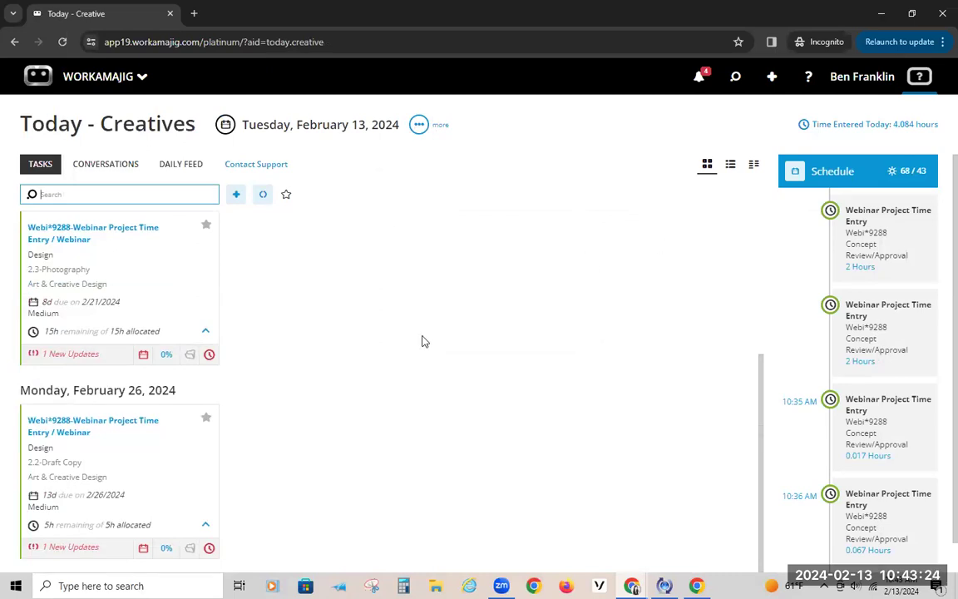
scroll(441, 337, up, 3)
scroll(267, 267, down, 3)
scroll(349, 357, up, 3)
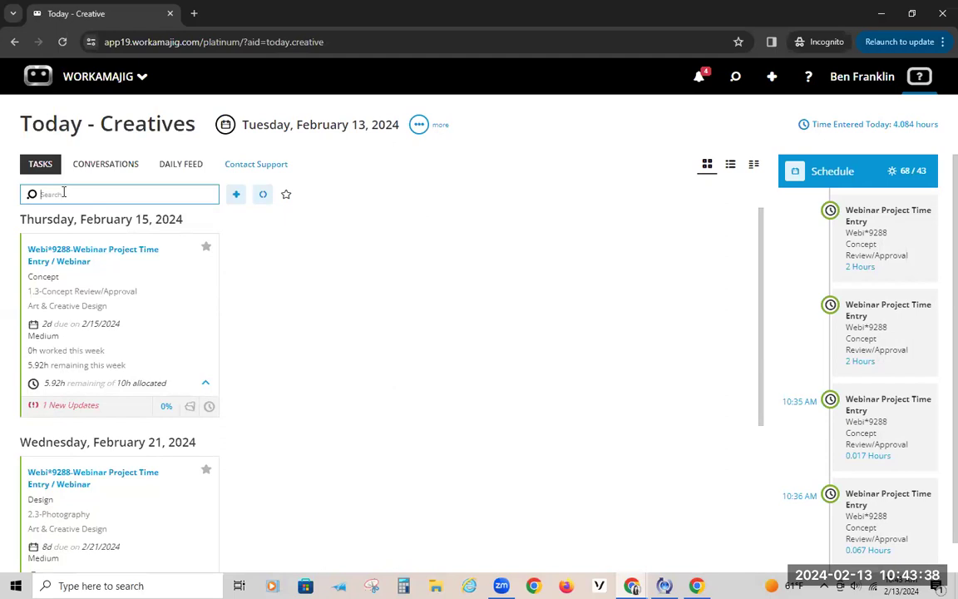
scroll(248, 274, down, 3)
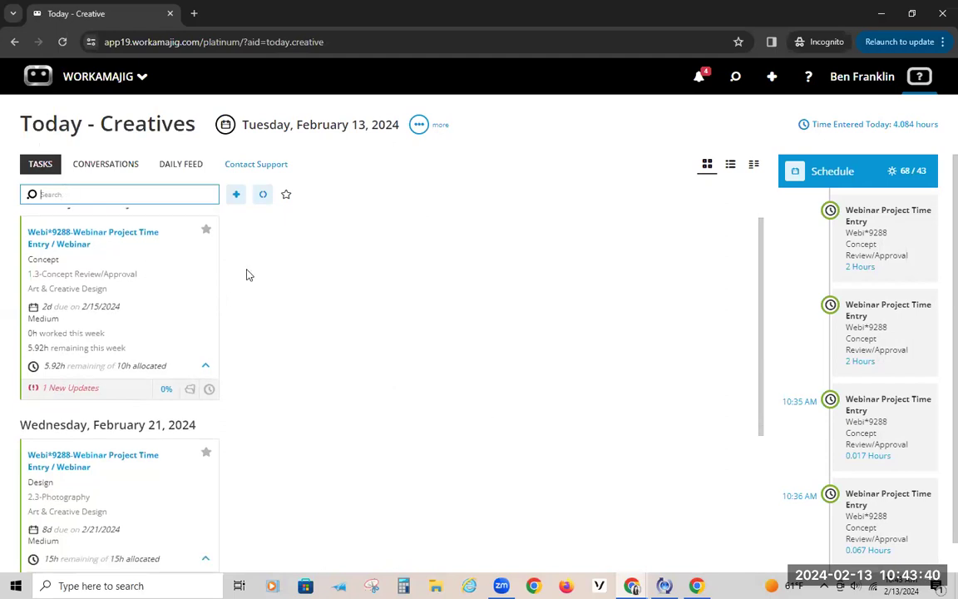
scroll(301, 459, up, 3)
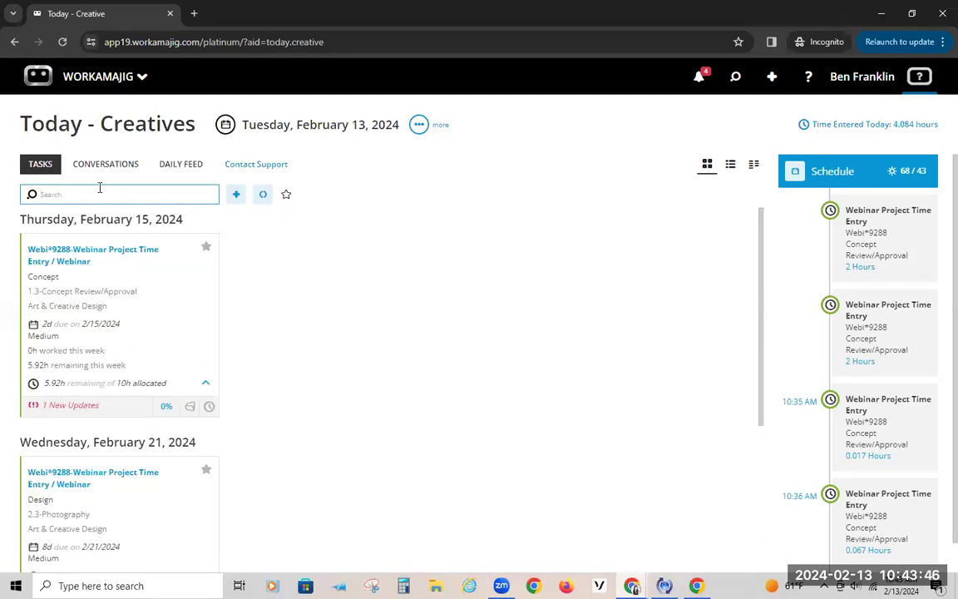
text(pho)
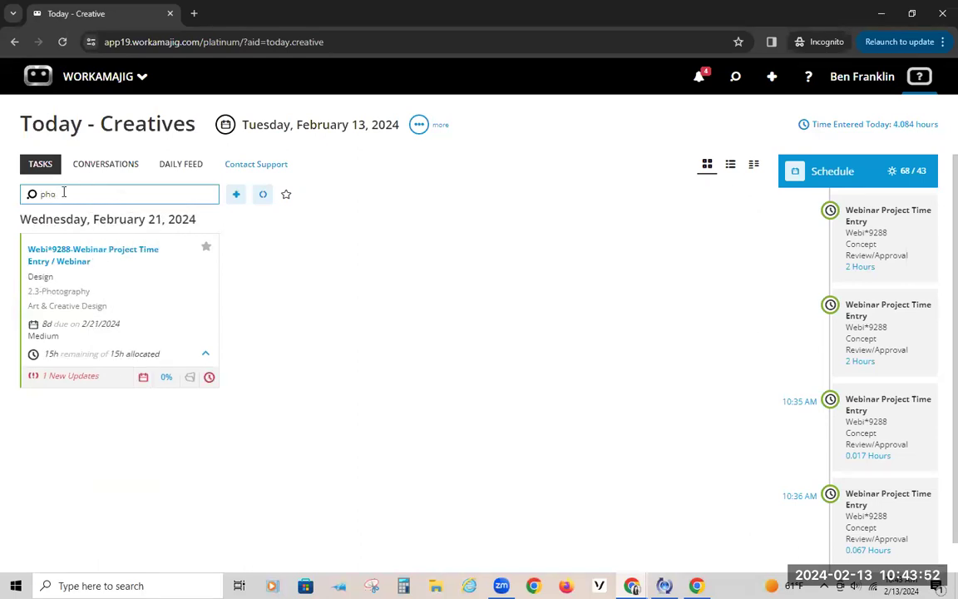
key(BackSpace)
key(BackSpace)
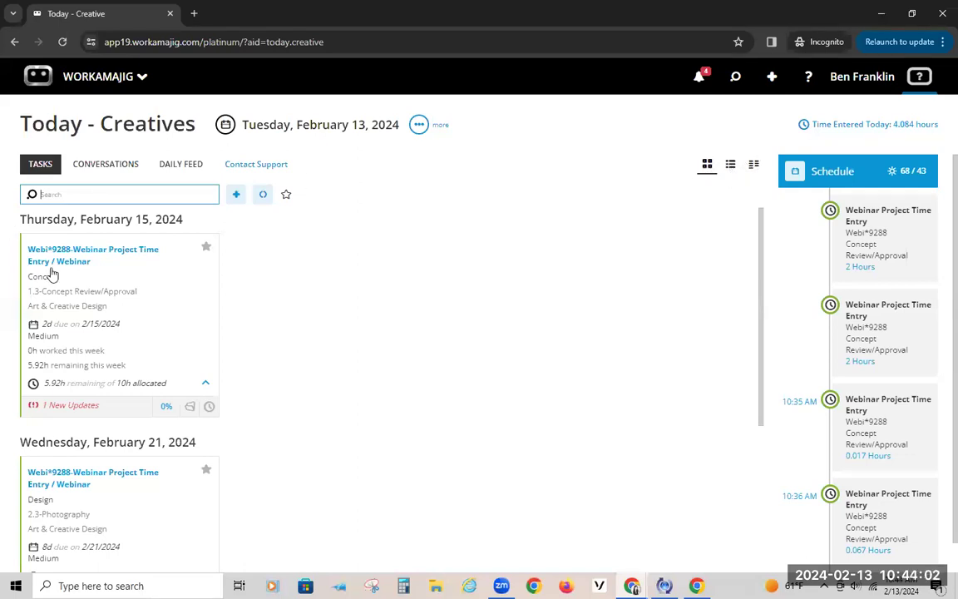
Display the tasks in the list layout and examine all of its columns
click(729, 165)
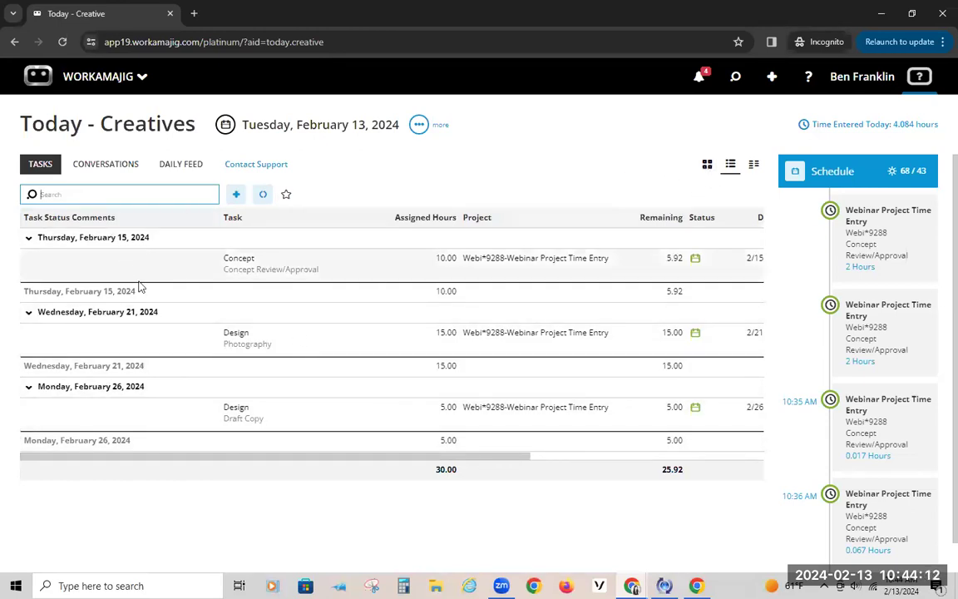
drag(302, 457, 644, 485)
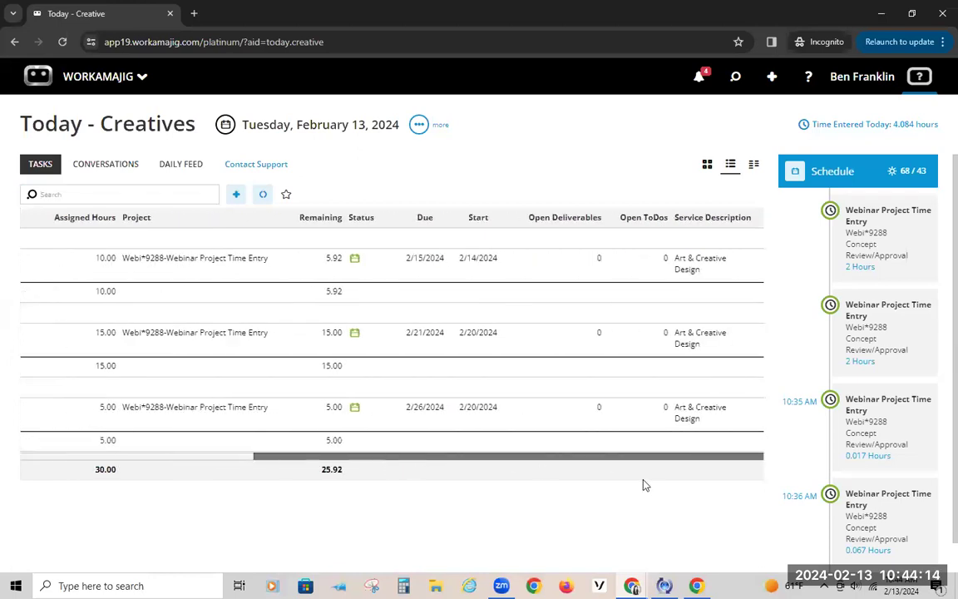
drag(420, 457, 147, 453)
Log 1 hour of Art & Creative Design time on the Concept Review/Approval task from the list layout
click(148, 243)
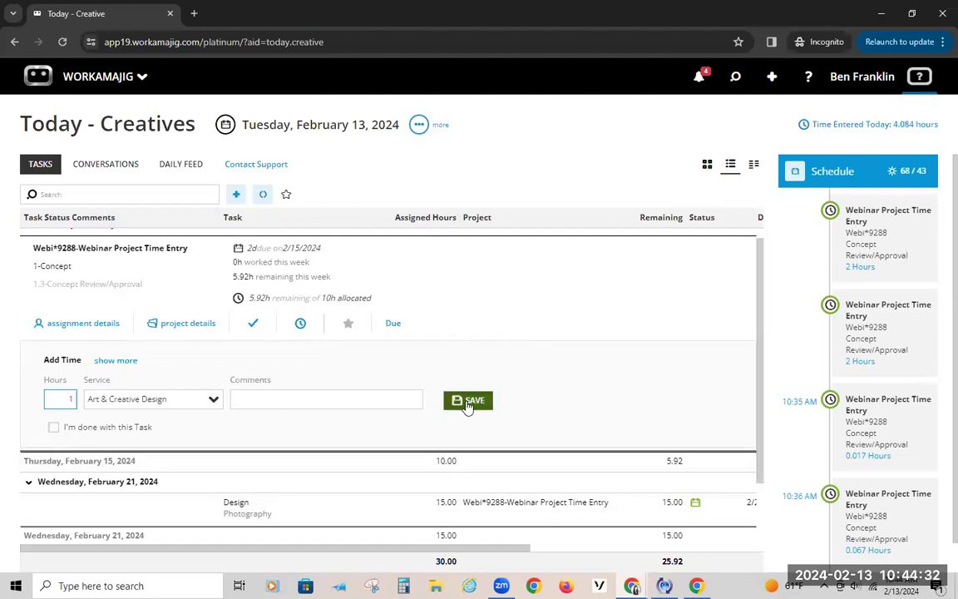
click(300, 324)
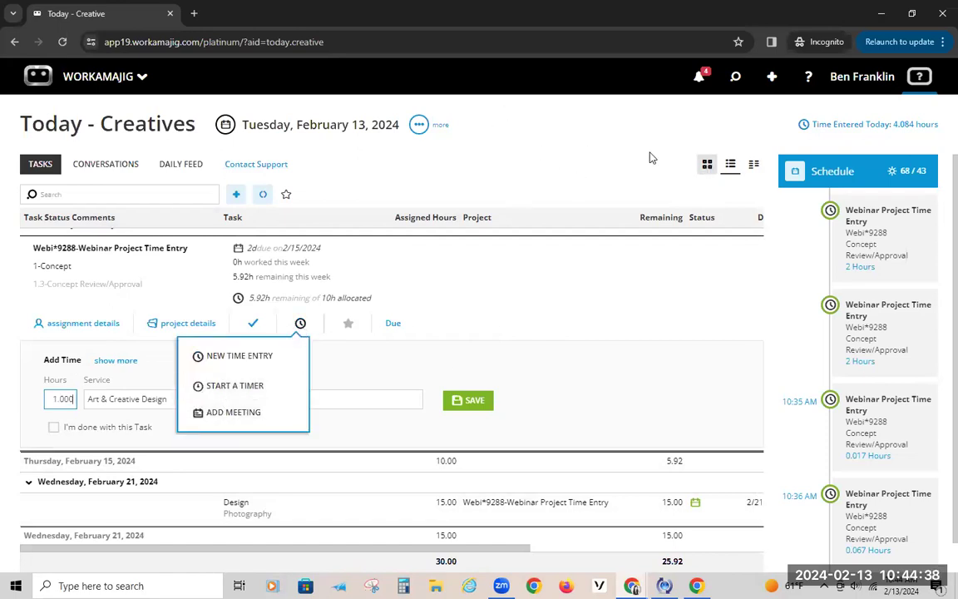
click(701, 172)
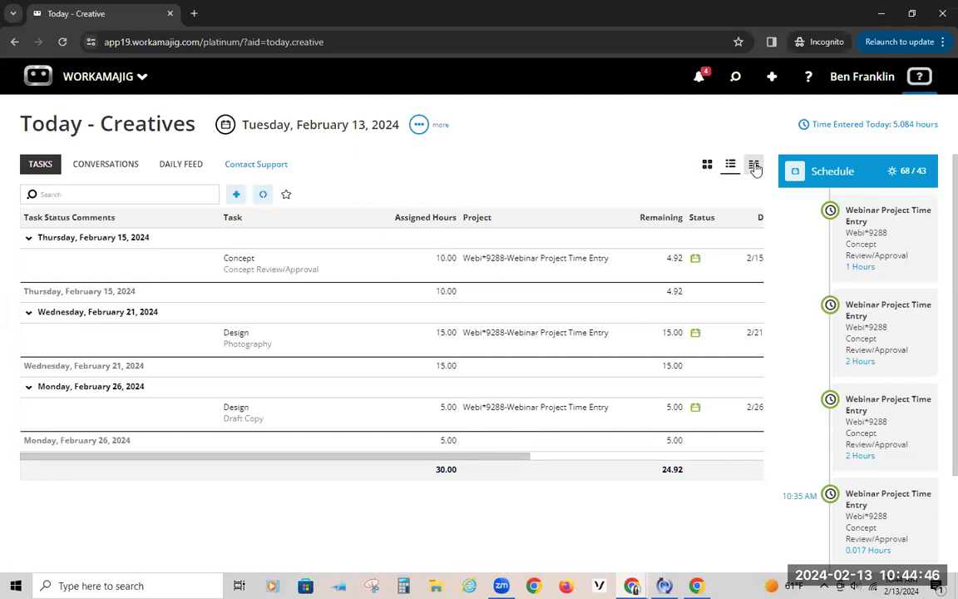
Check the page's additional display choices and show the tasks as a board with Due and Do This Today columns
click(419, 125)
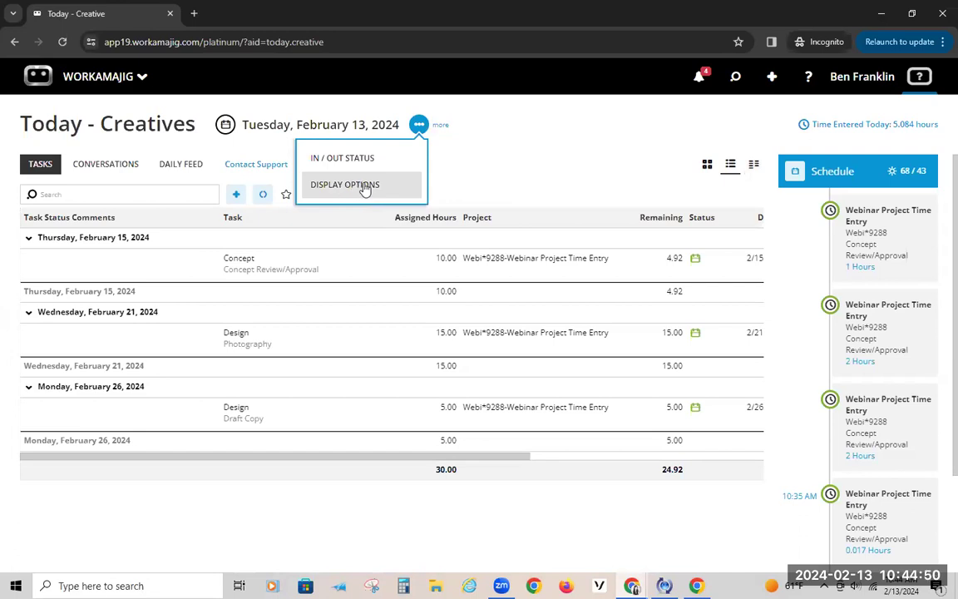
click(754, 165)
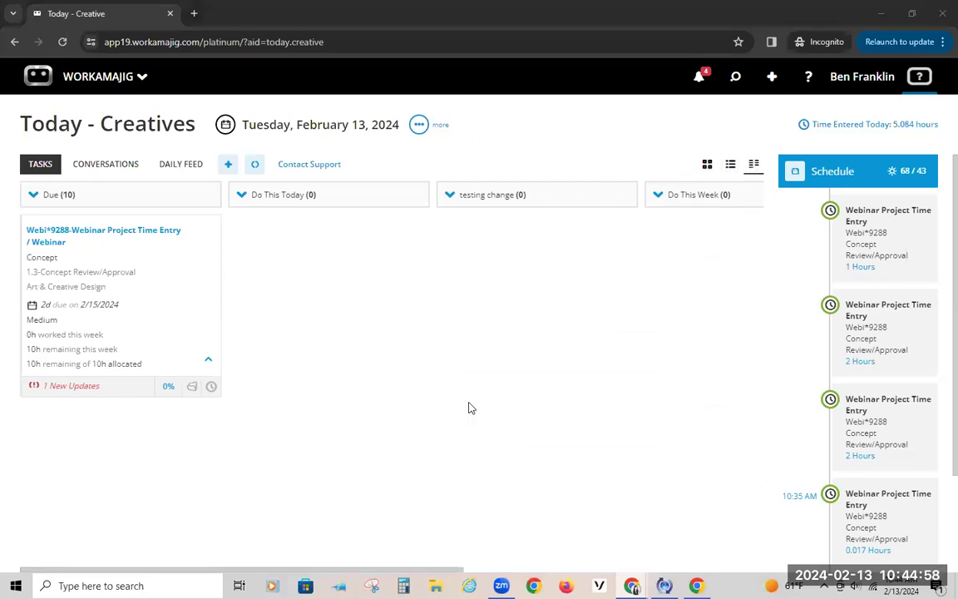
Switch to the manager's window, open the resource manager's Assignment Management page, and return to the Security Settings
mouse_move(632, 582)
click(567, 524)
click(136, 77)
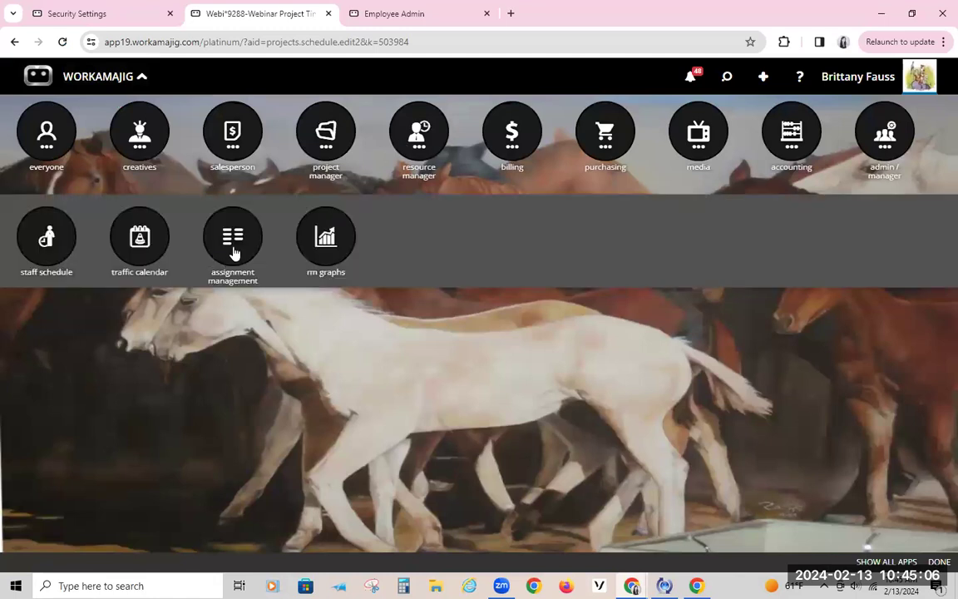
click(234, 252)
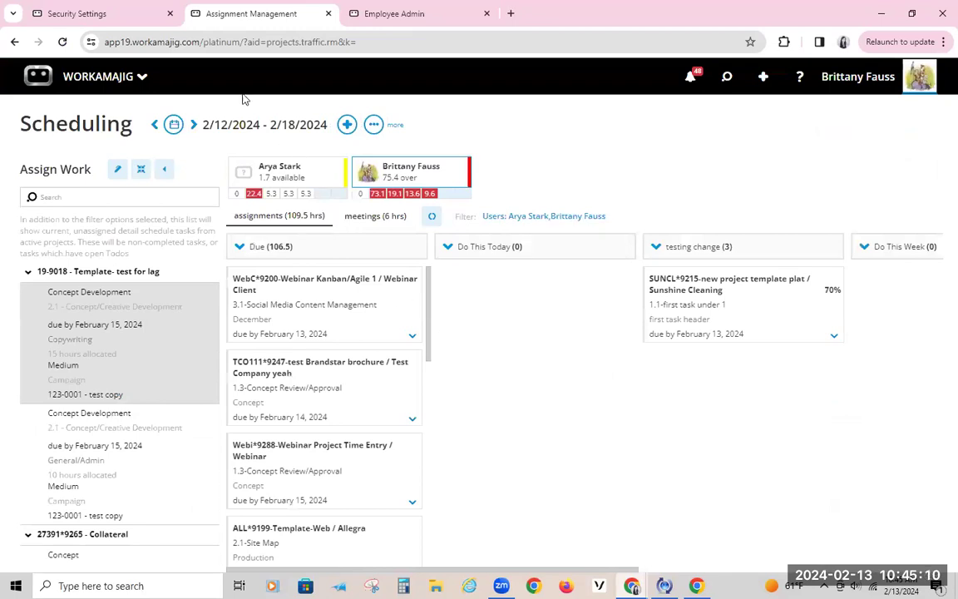
click(81, 12)
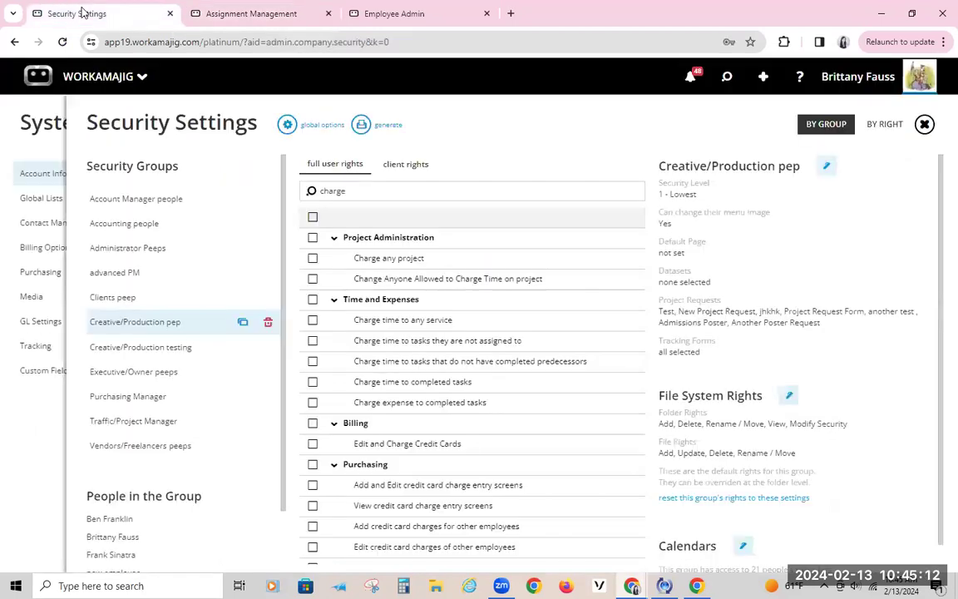
Filter the Assignment Management scheduling page to include the creative employee along with the two people already selected
click(234, 10)
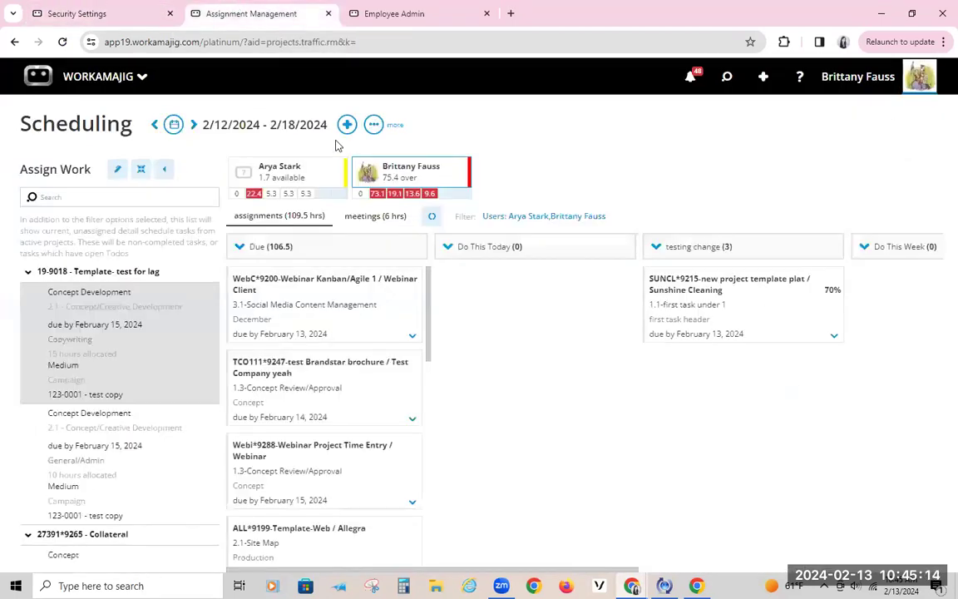
click(375, 125)
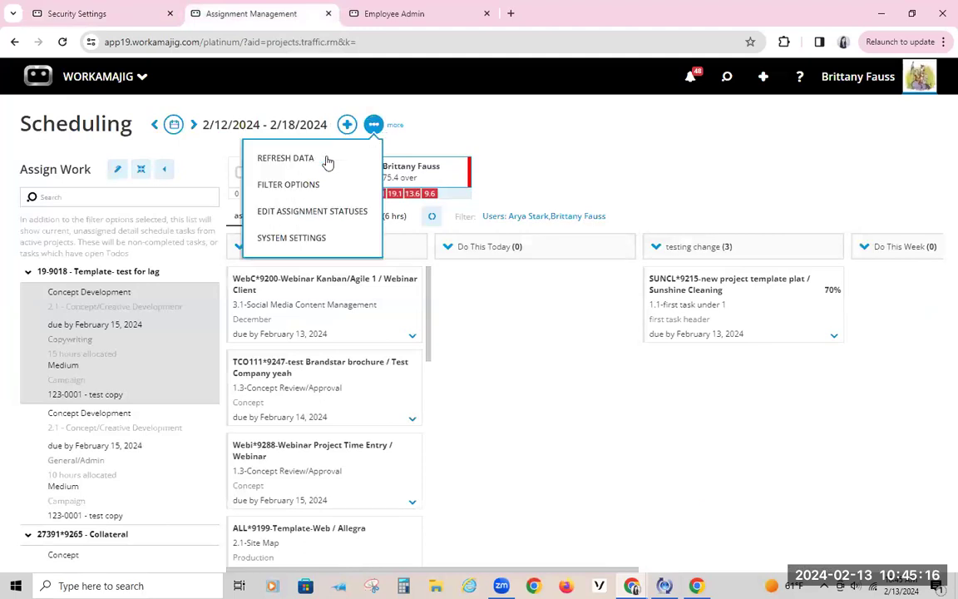
click(360, 184)
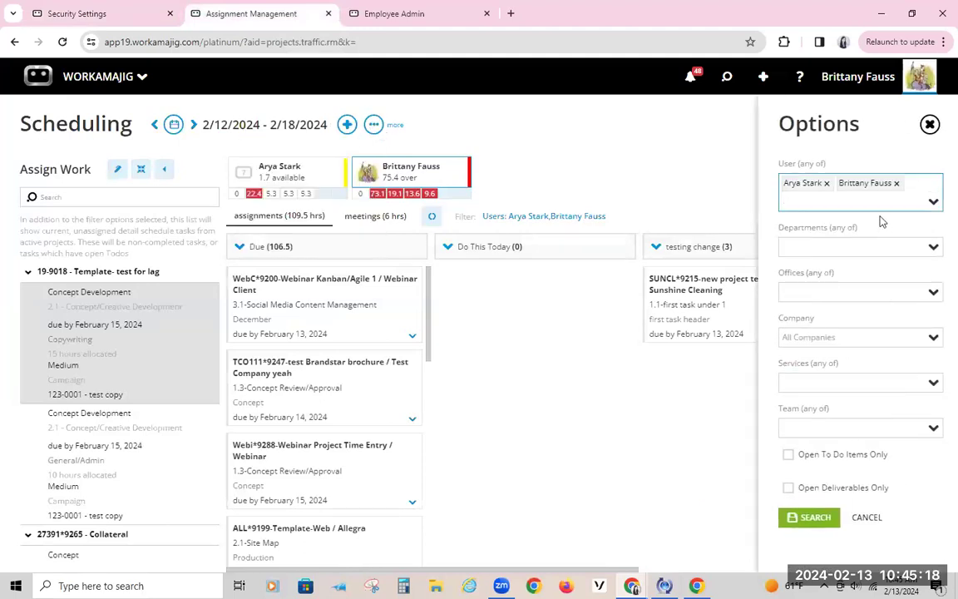
click(933, 203)
click(773, 304)
click(895, 490)
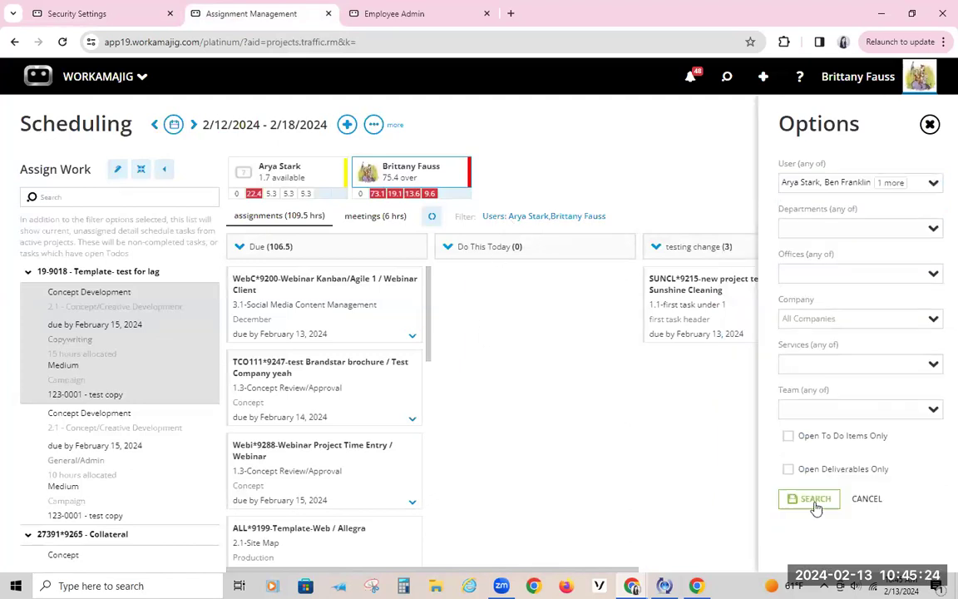
click(815, 506)
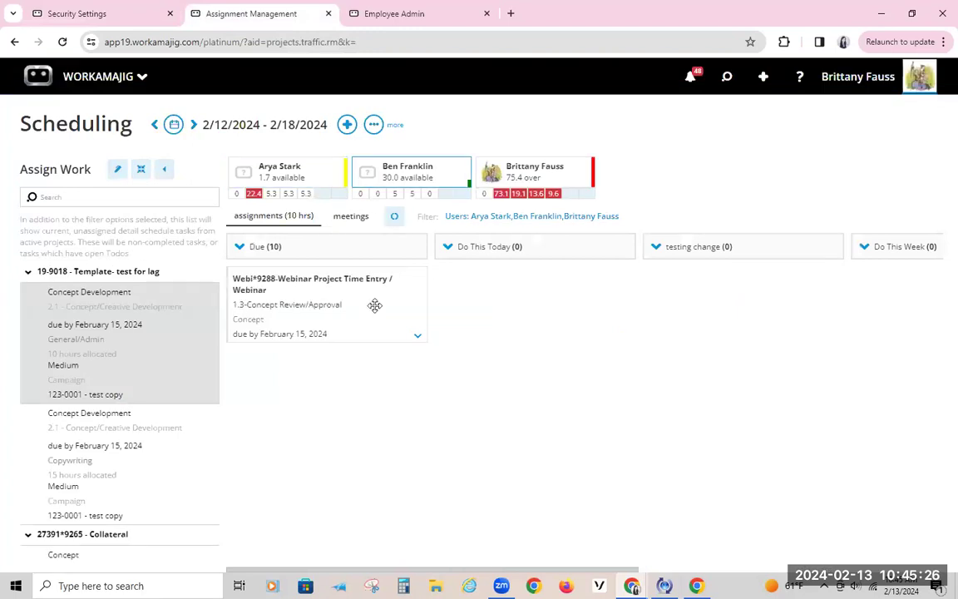
Examine the employee's assignment board and the Assign Work list of unassigned tasks
drag(470, 572, 774, 573)
drag(403, 538, 321, 544)
scroll(46, 321, down, 5)
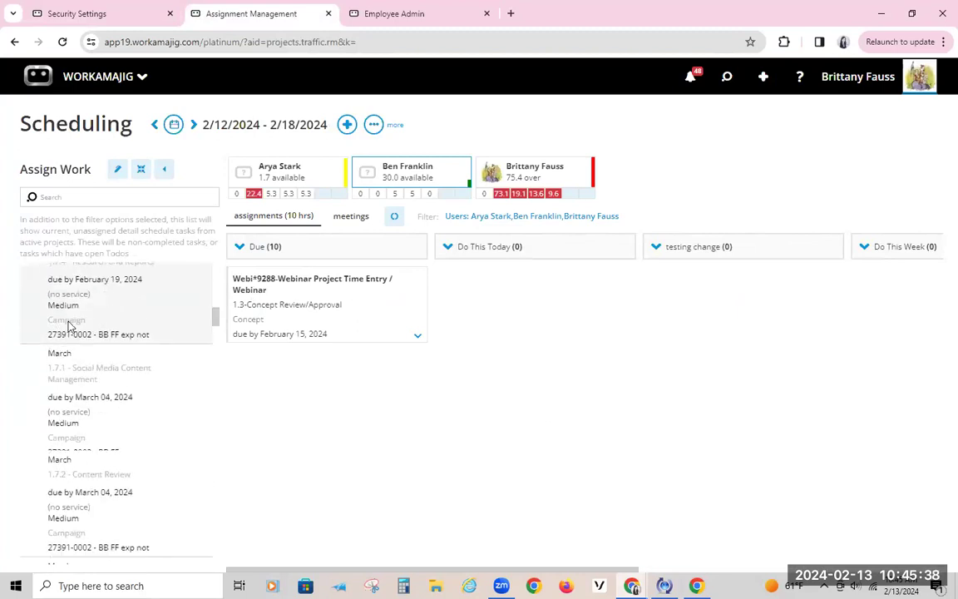
scroll(62, 324, up, 5)
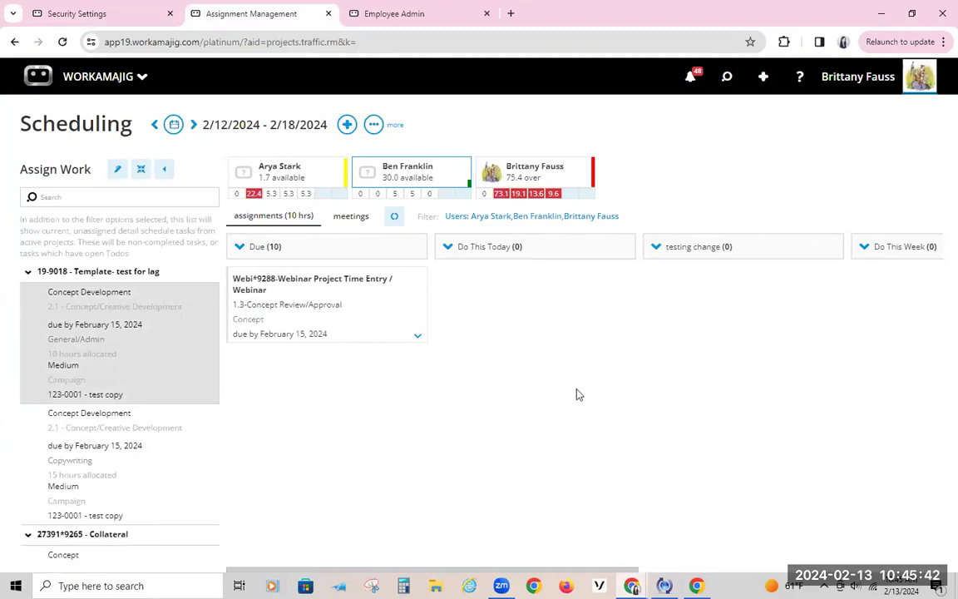
Switch to the employee's window and open the time entries for today
click(632, 586)
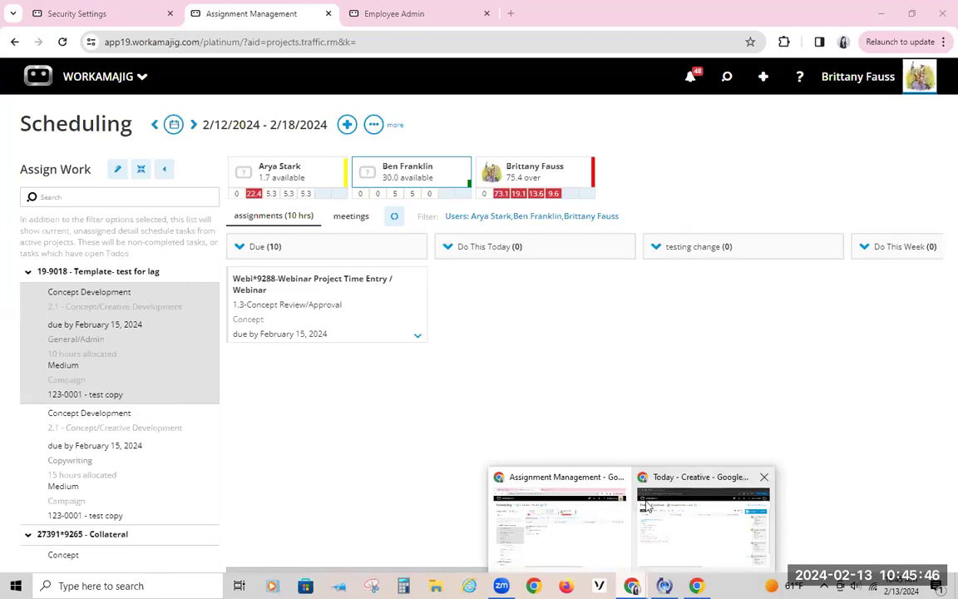
click(648, 504)
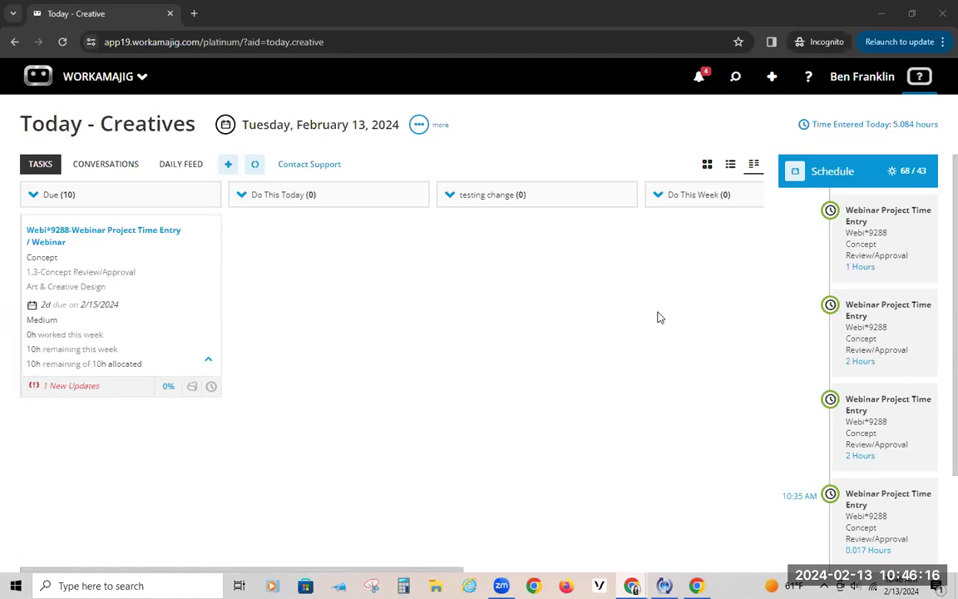
click(828, 127)
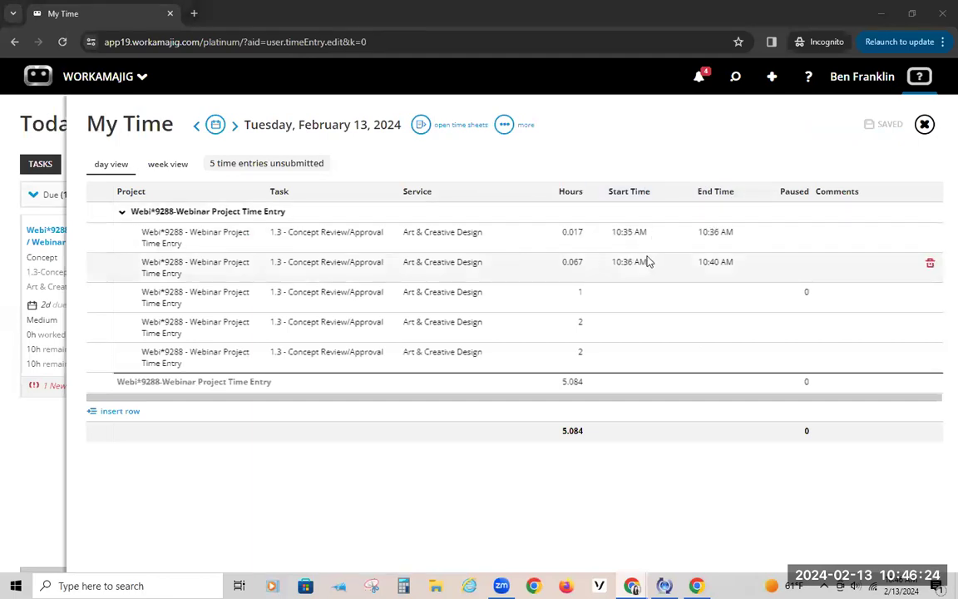
Set the hours of the time entry starting at 10:35 AM to 1 and review the open time sheets without submitting
click(567, 233)
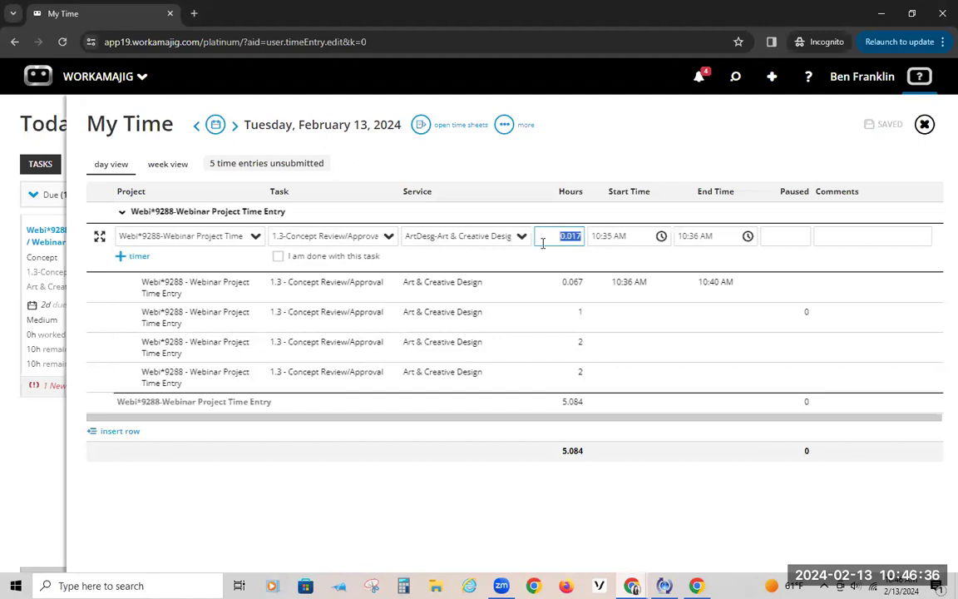
text(1)
click(634, 138)
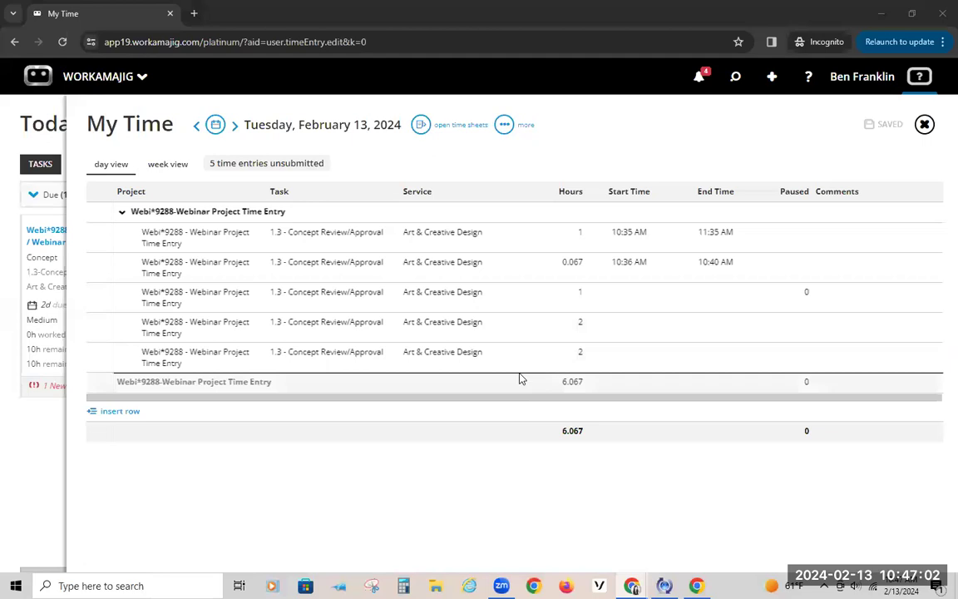
click(420, 127)
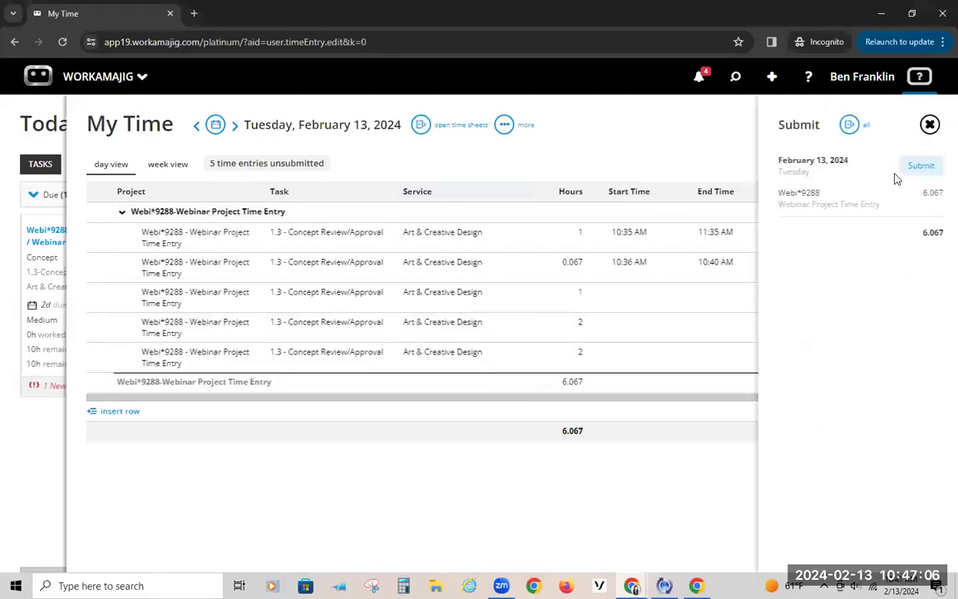
click(639, 142)
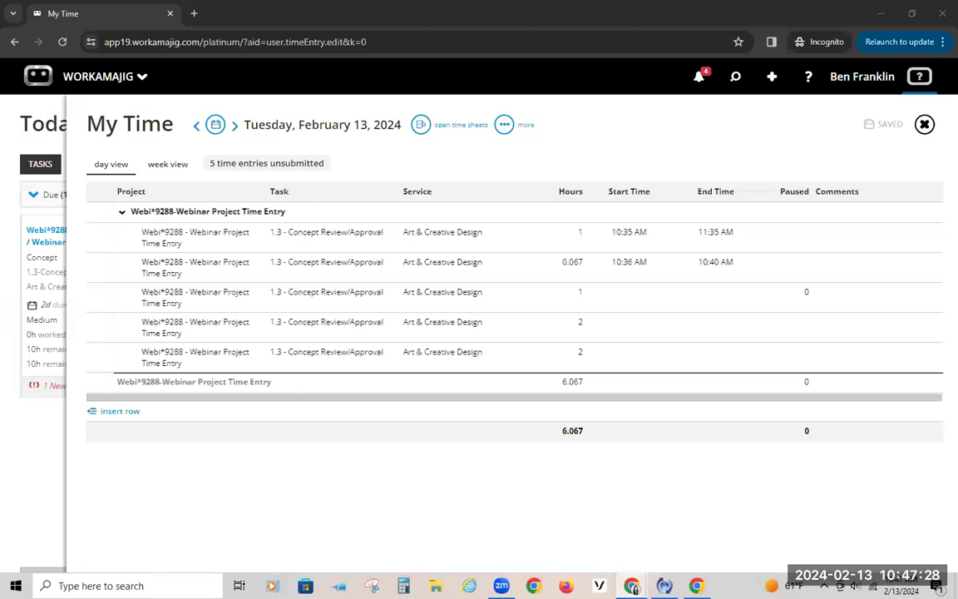
Switch to the manager's window and open the Security Settings from the administrator's system setup
mouse_move(632, 586)
click(499, 489)
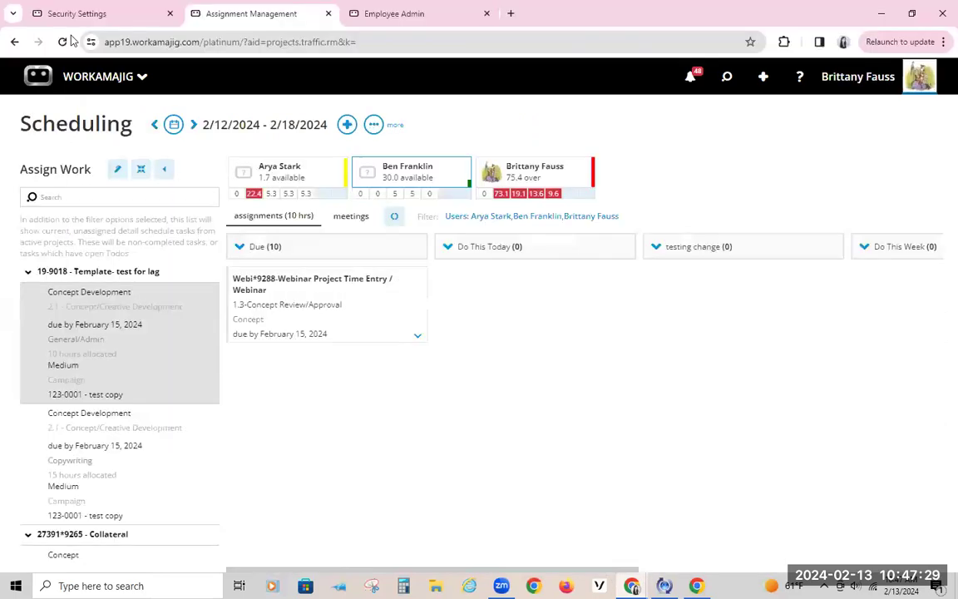
click(94, 88)
click(896, 126)
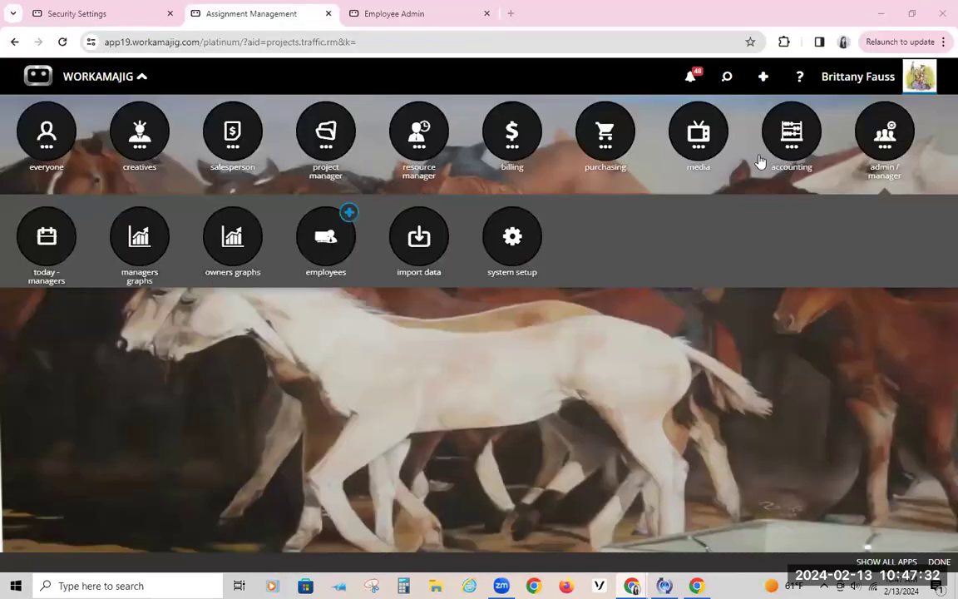
click(509, 235)
click(290, 502)
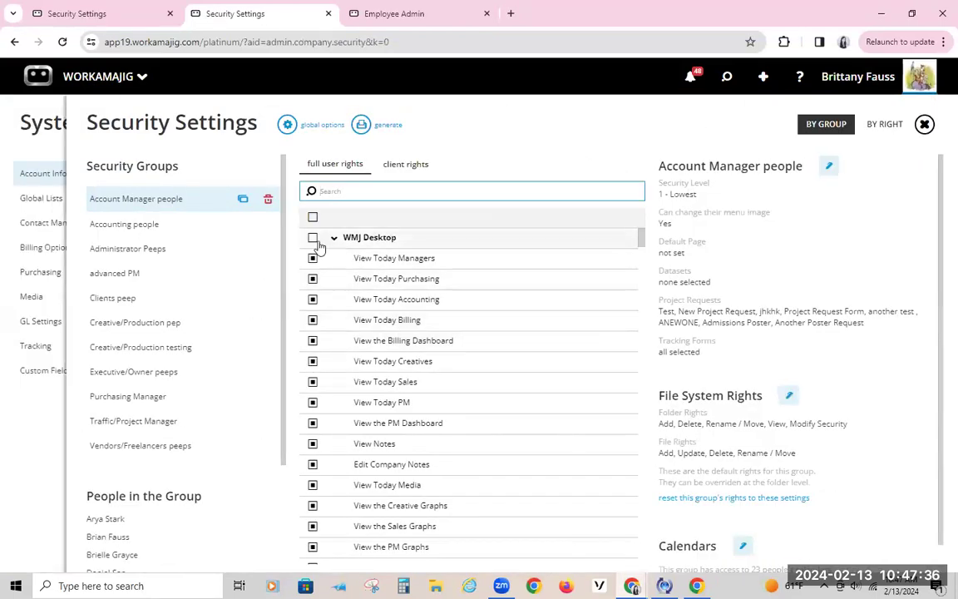
Examine the Project Administration rights of the Creative/Production pep group and read the description of the Edit task information right
click(140, 322)
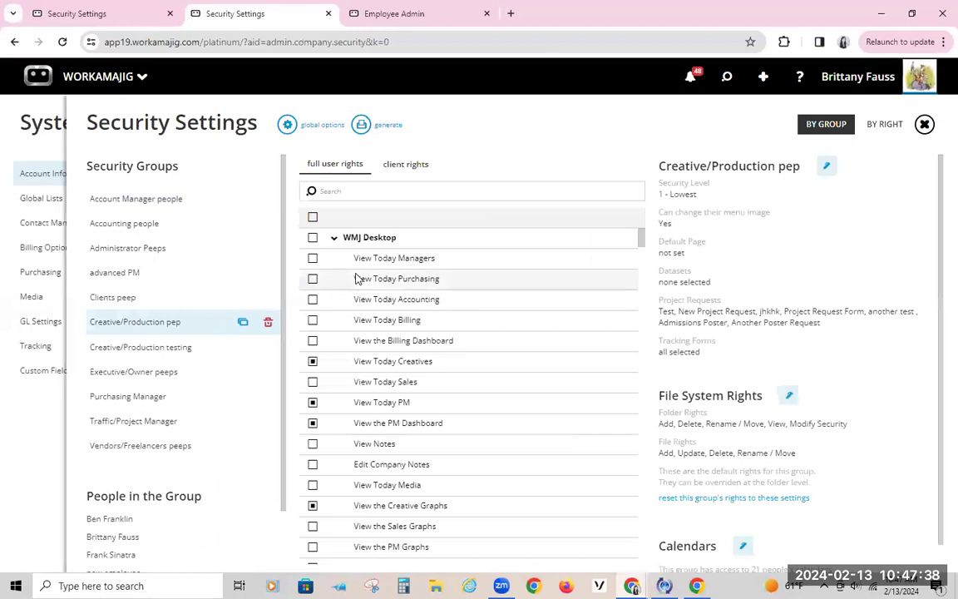
click(334, 238)
click(334, 258)
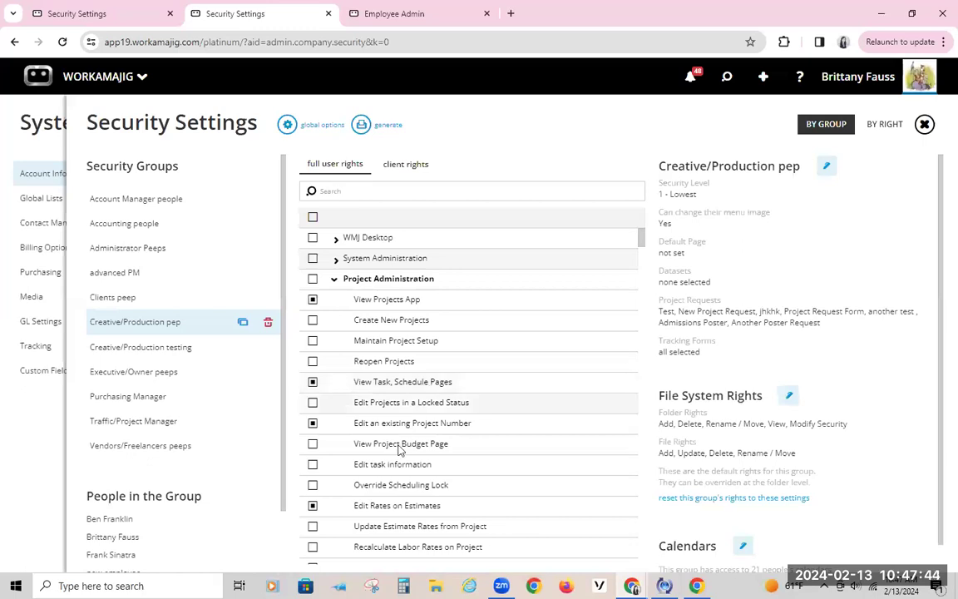
mouse_move(421, 471)
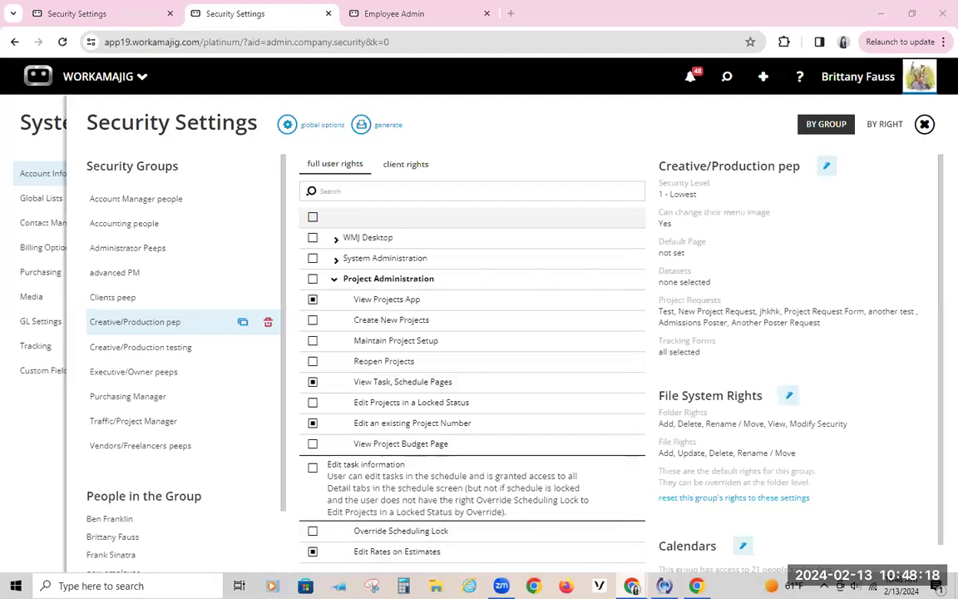
Switch to the employee's window, find project 9288 with the global search and open its schedule
click(632, 585)
click(678, 539)
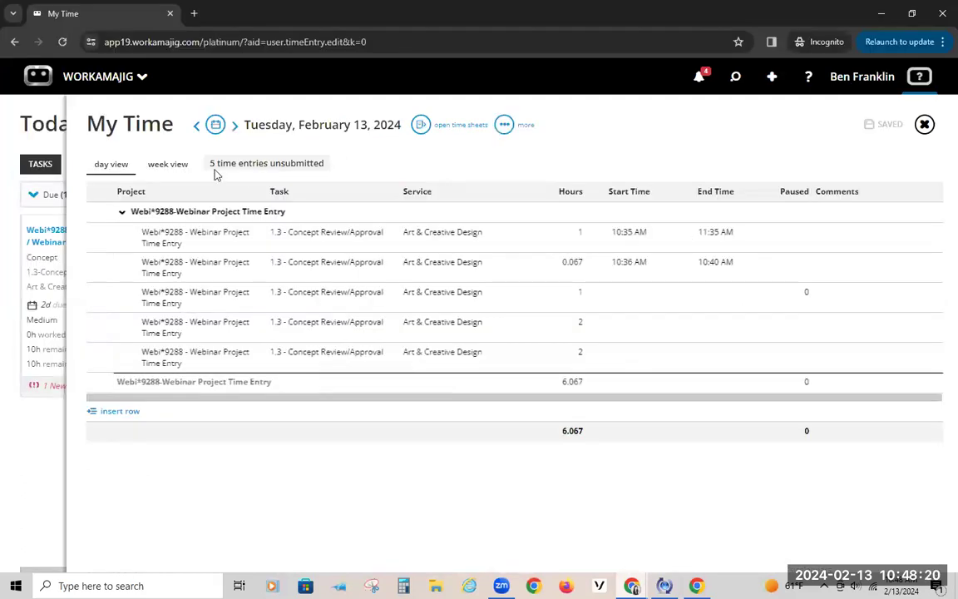
click(736, 77)
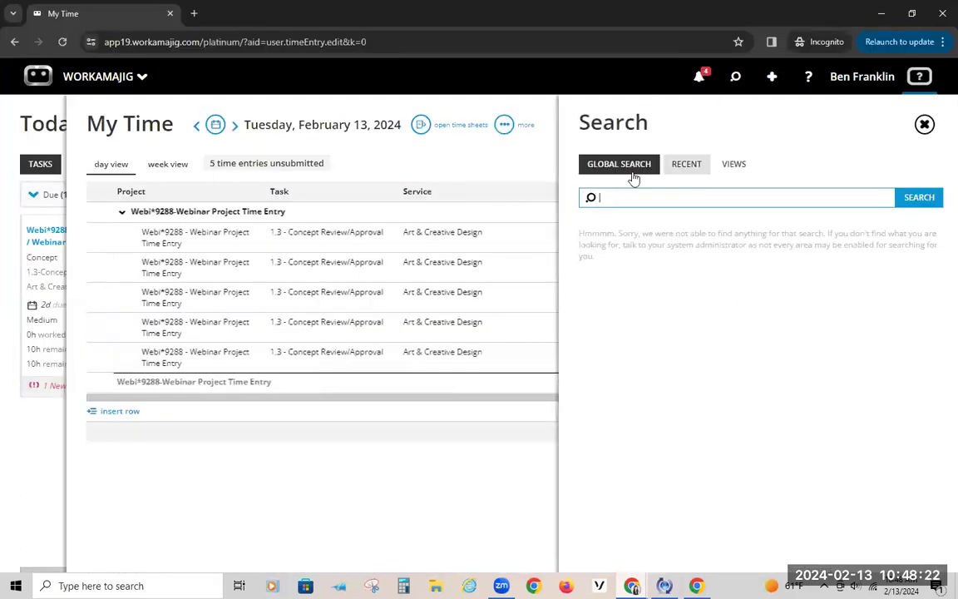
text(9288)
key(Return)
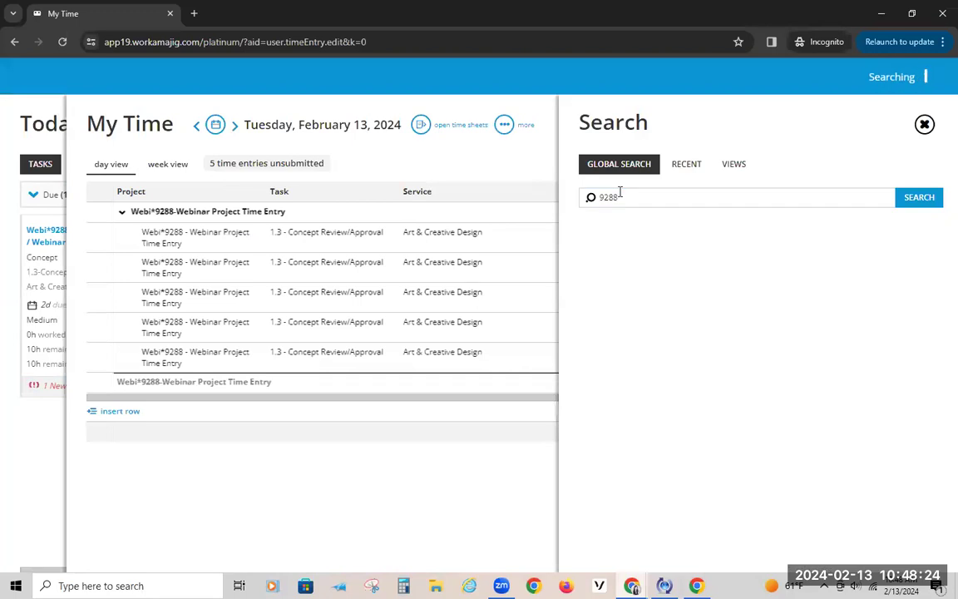
click(638, 265)
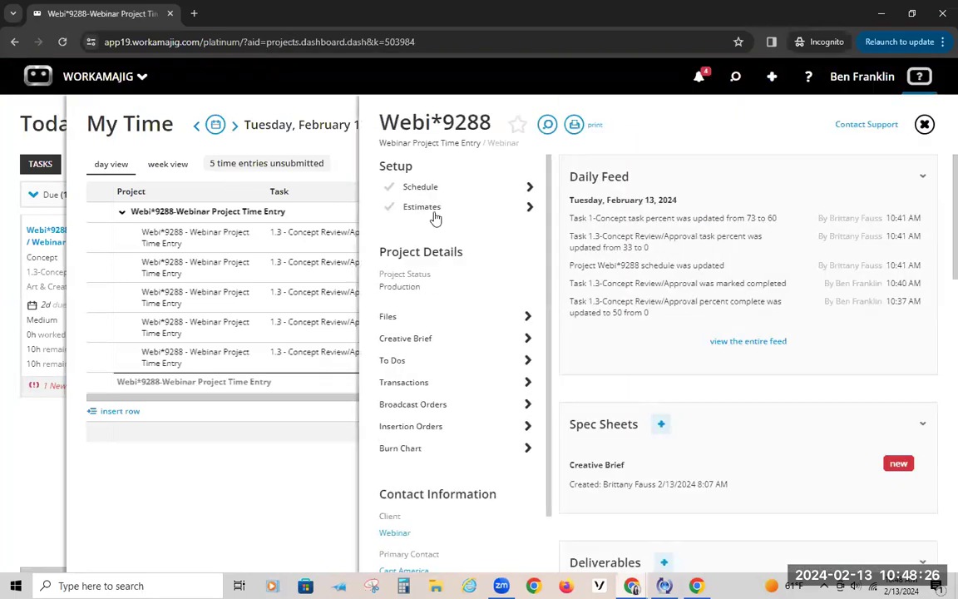
click(431, 188)
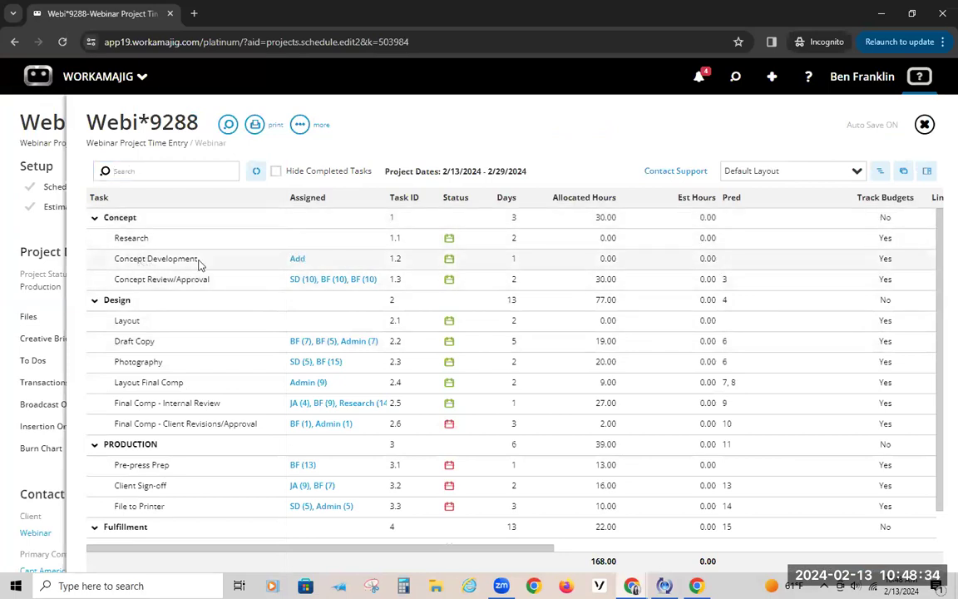
View the Concept Development task's assignments, close them, and inspect the schedule's planned dates and actual hours columns
click(298, 258)
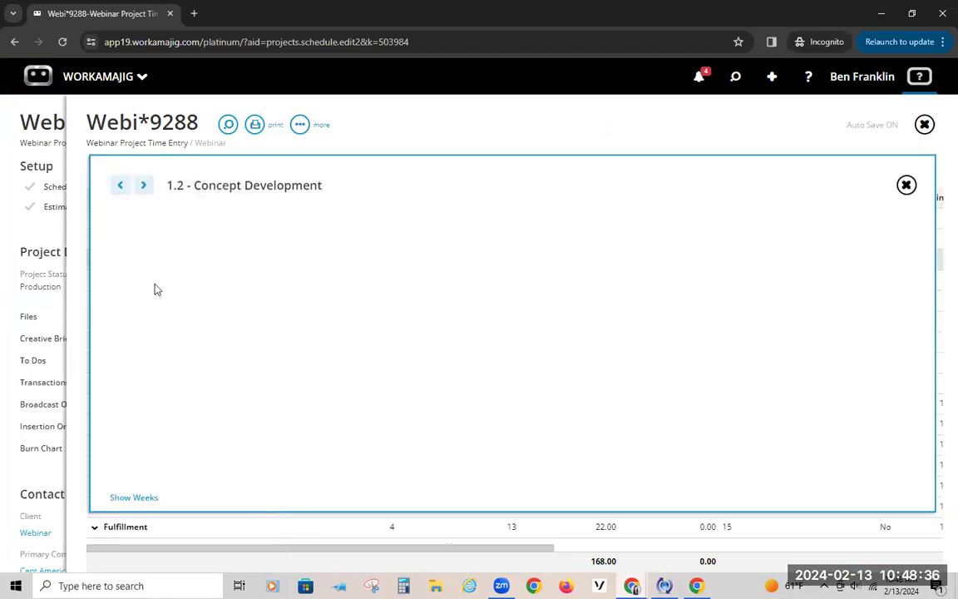
click(907, 185)
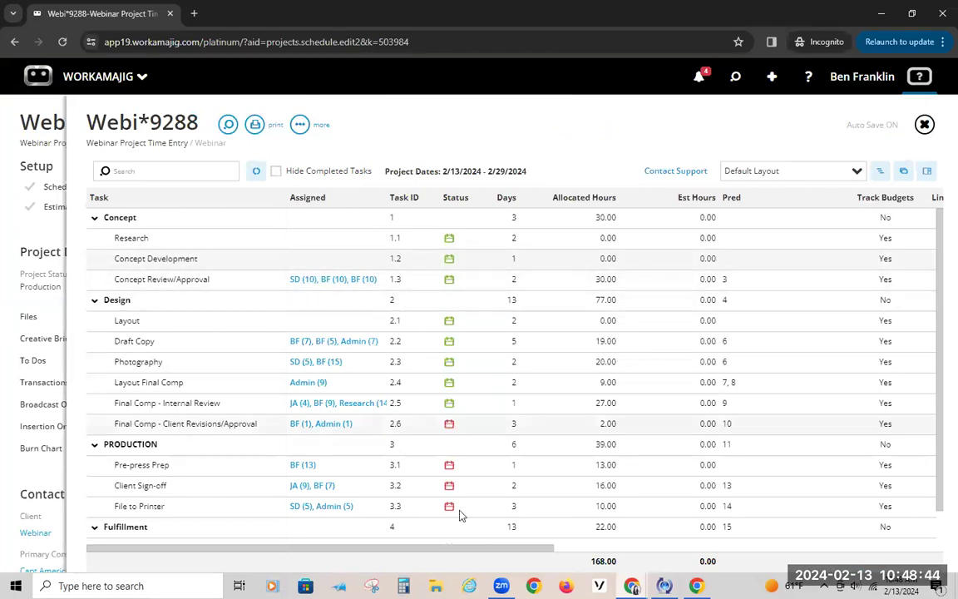
drag(460, 550, 654, 550)
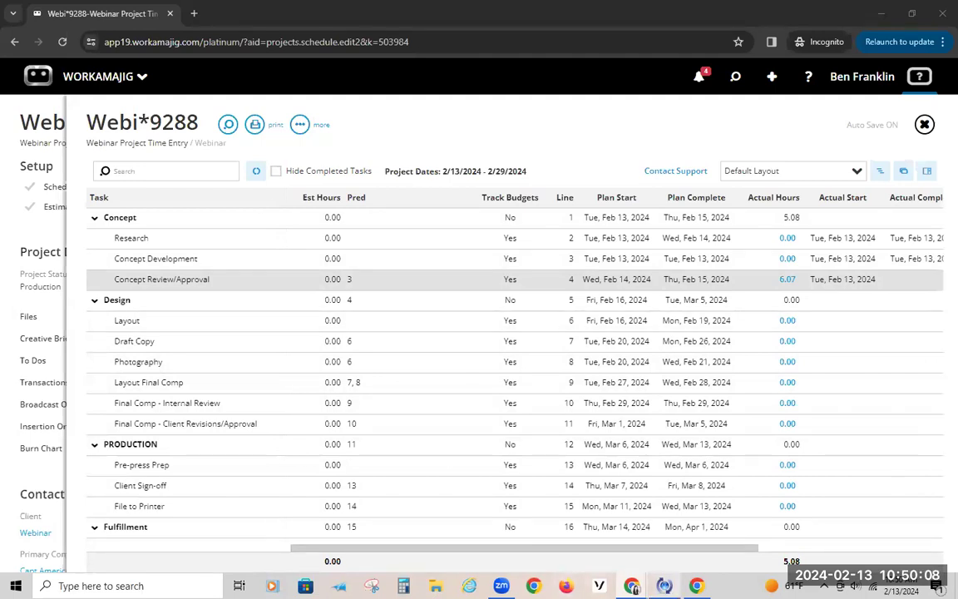
Return to the employee's Today page, reopen the time entries and show them by week
mouse_move(633, 585)
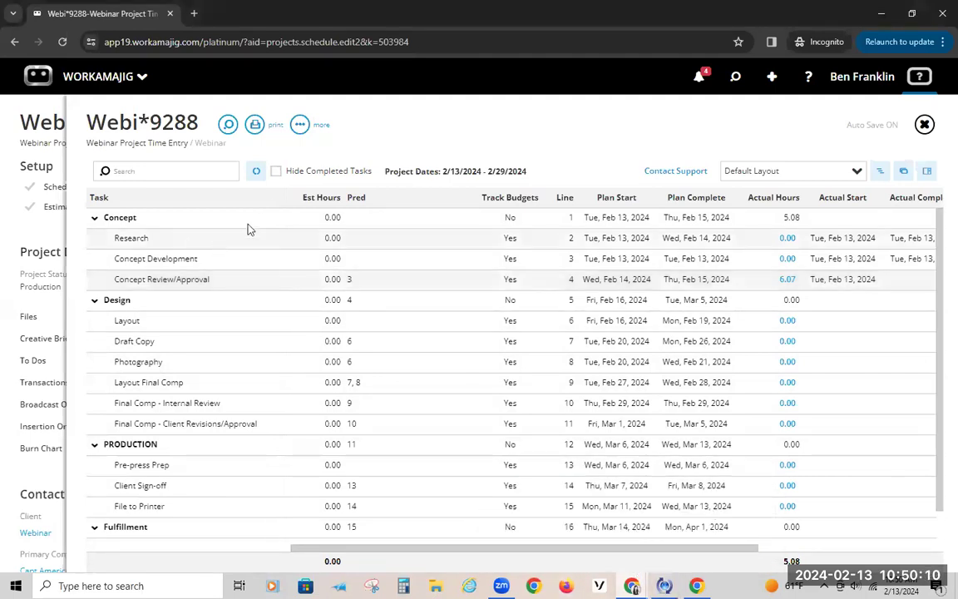
click(6, 129)
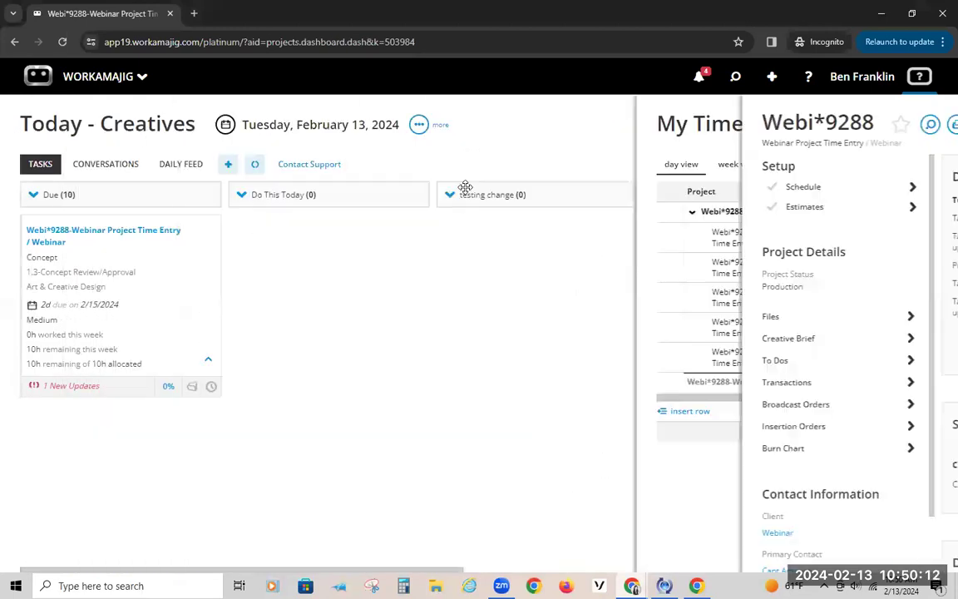
click(837, 133)
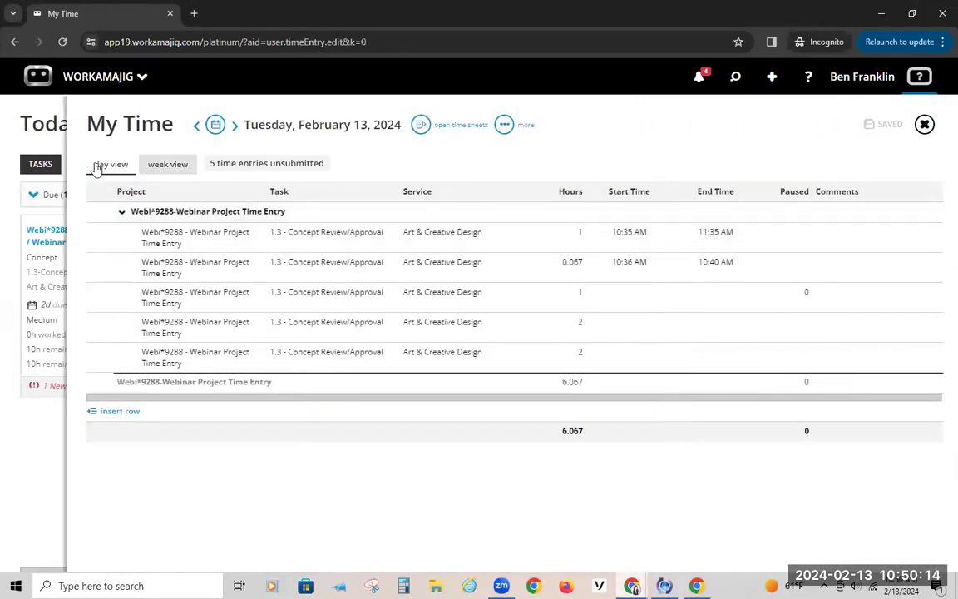
click(175, 173)
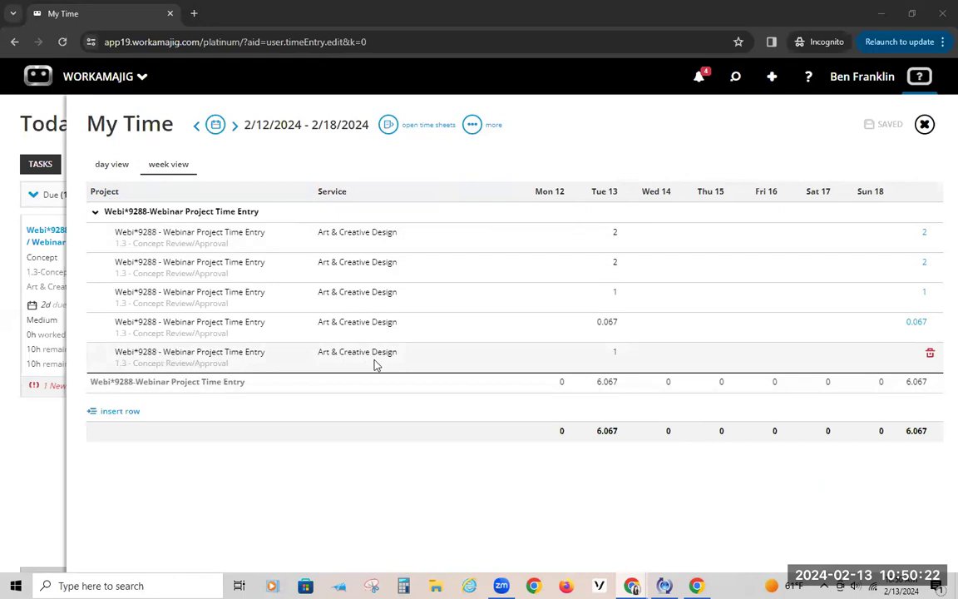
Log 1 hour on Wed 14 in the week's last Concept Review/Approval time row
click(557, 358)
click(592, 355)
click(653, 356)
text(1)
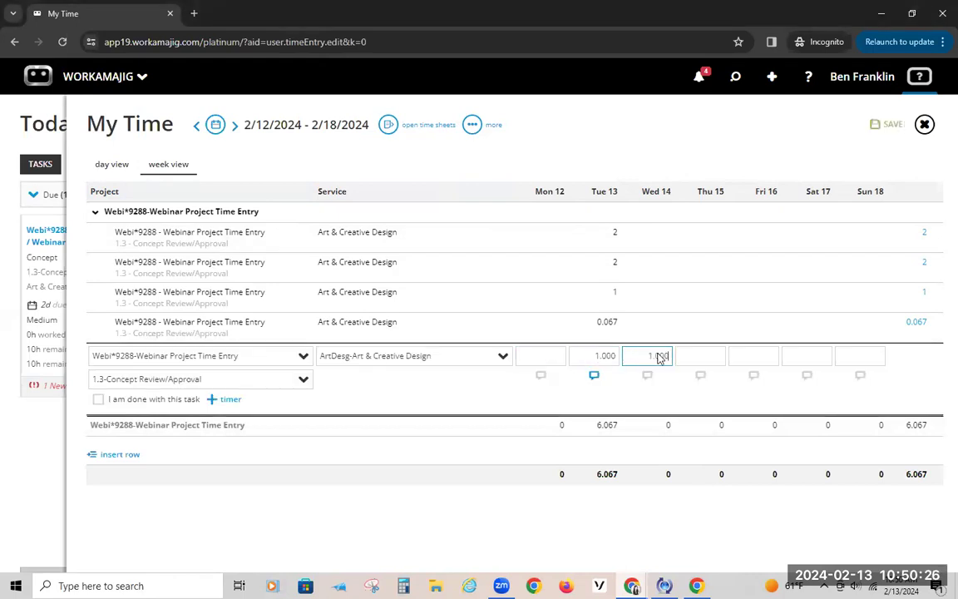
key(Return)
Log 5 hours on Thu 15 in the same time row, save it and close the time entries
click(717, 354)
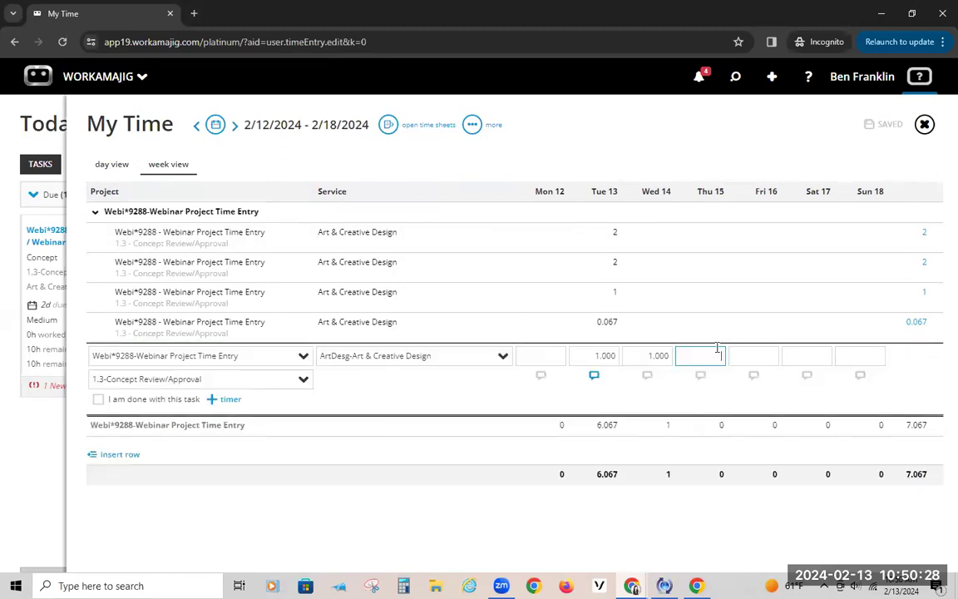
text(5)
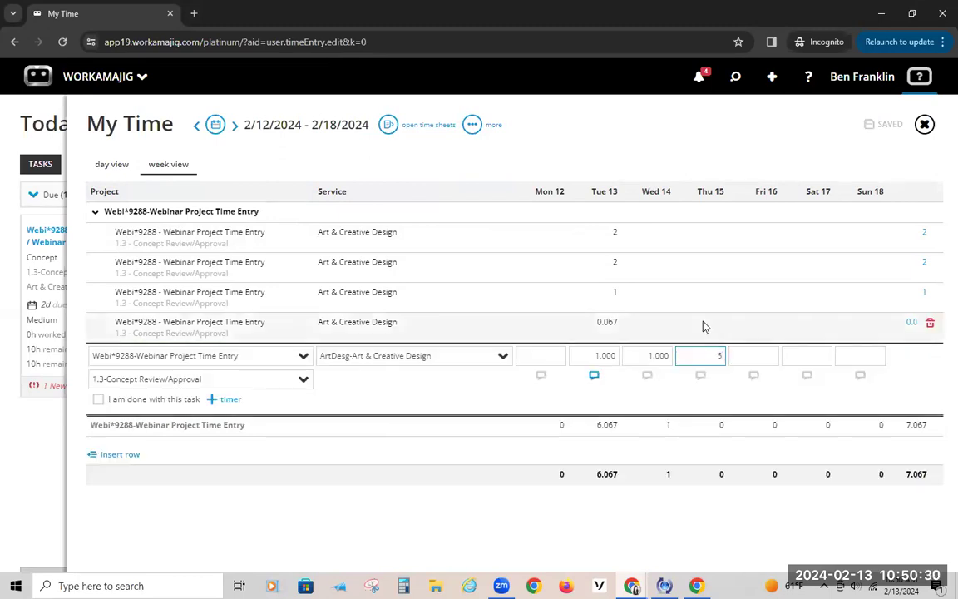
click(753, 375)
click(814, 406)
click(752, 356)
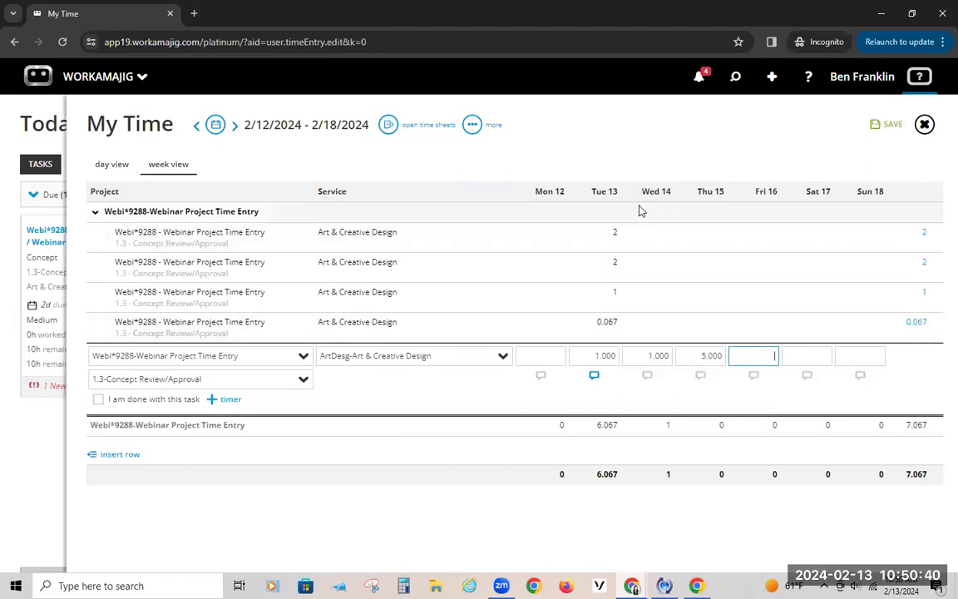
click(626, 148)
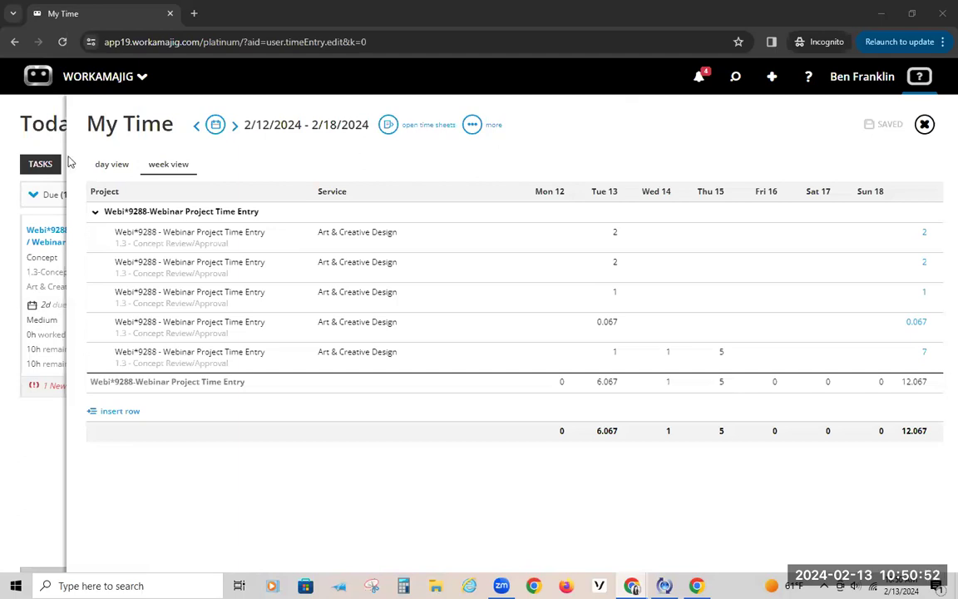
click(35, 122)
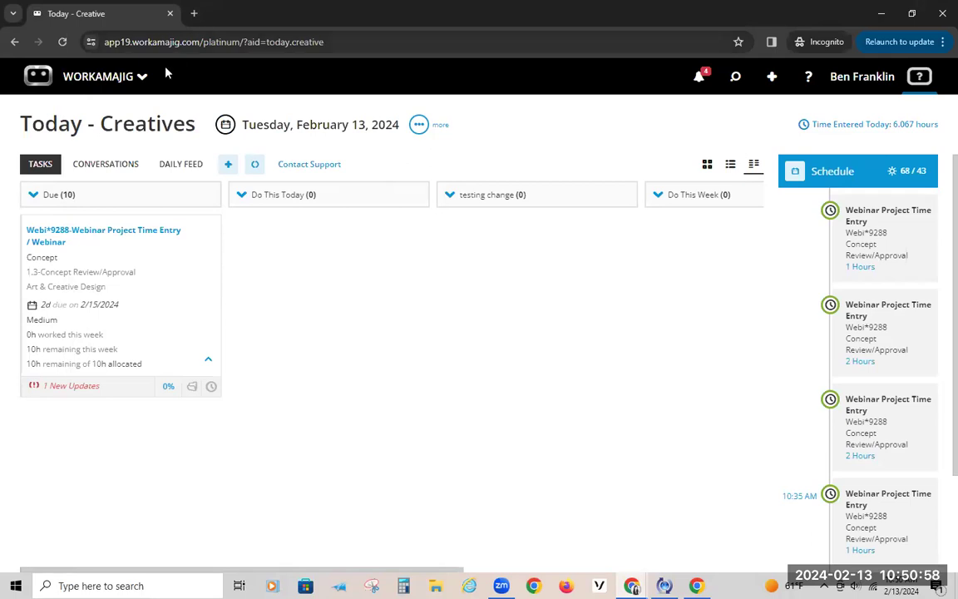
Switch to the administrator's window and review the Creative/Production pep employee's security controls and Projects & Time services, closing the record when finished
click(632, 585)
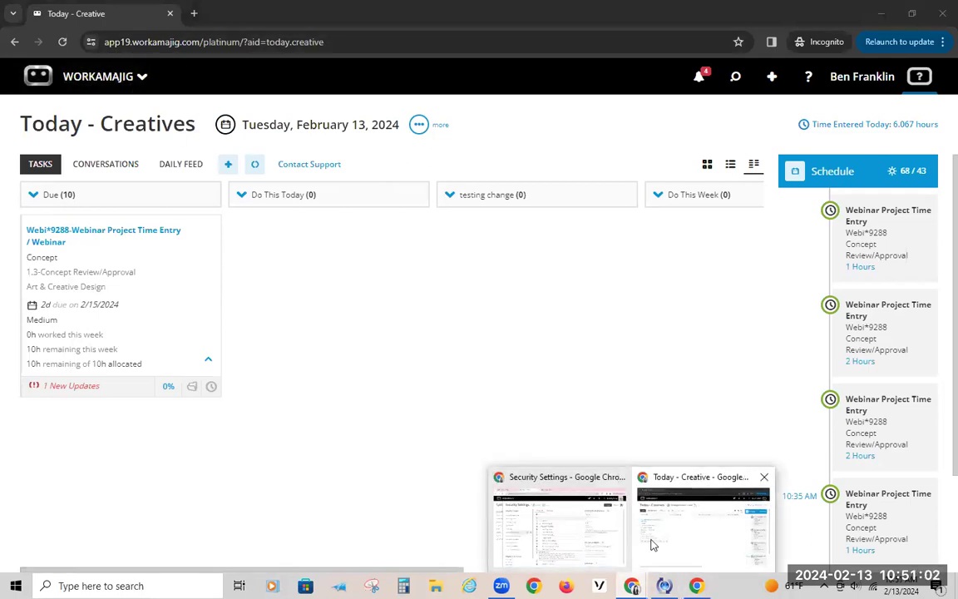
click(555, 520)
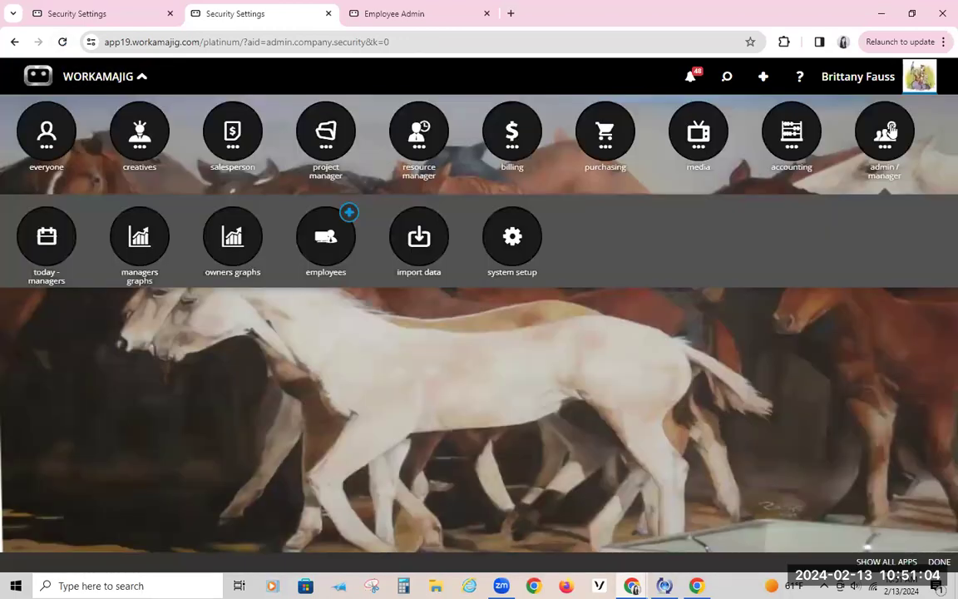
click(327, 239)
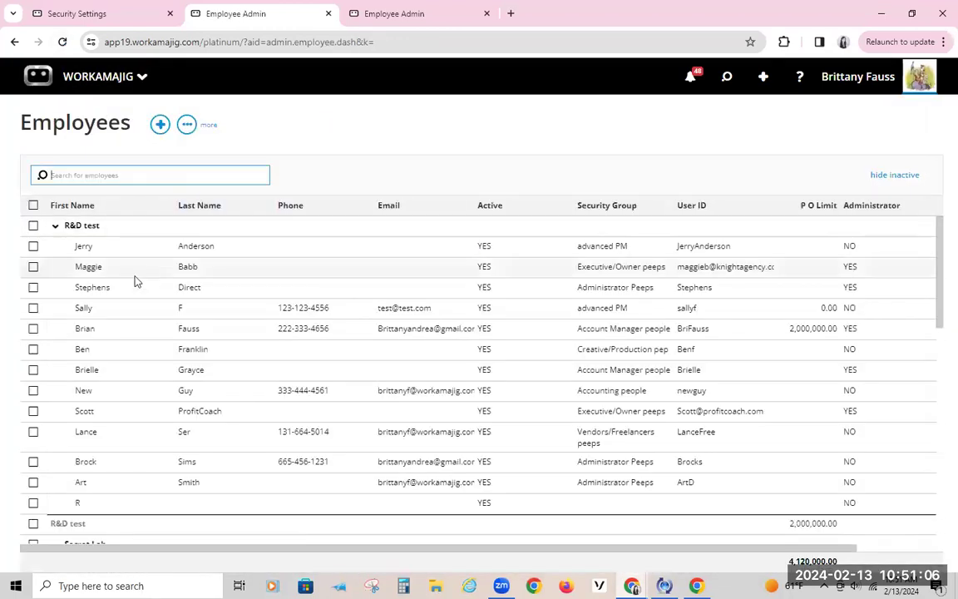
click(358, 346)
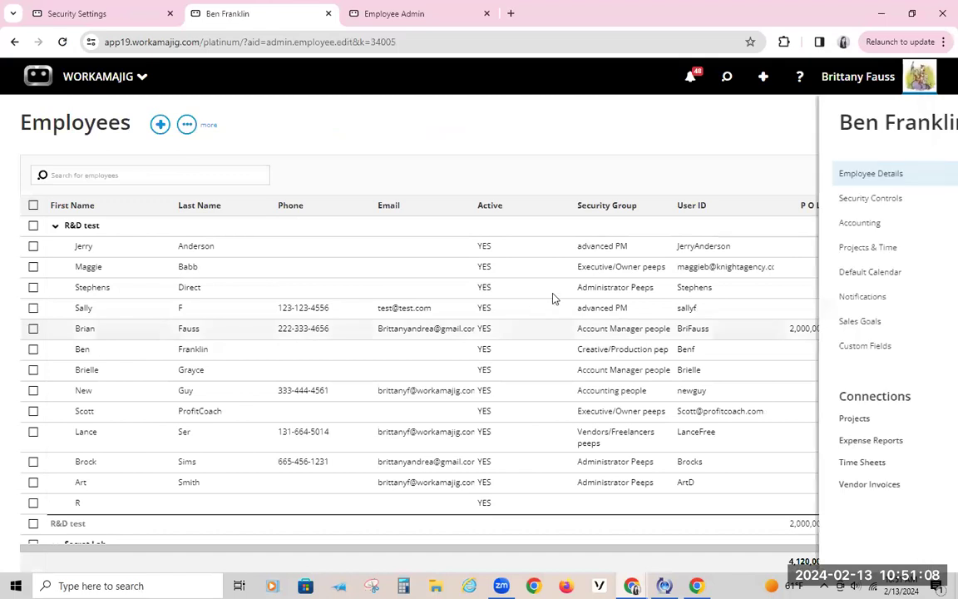
click(408, 205)
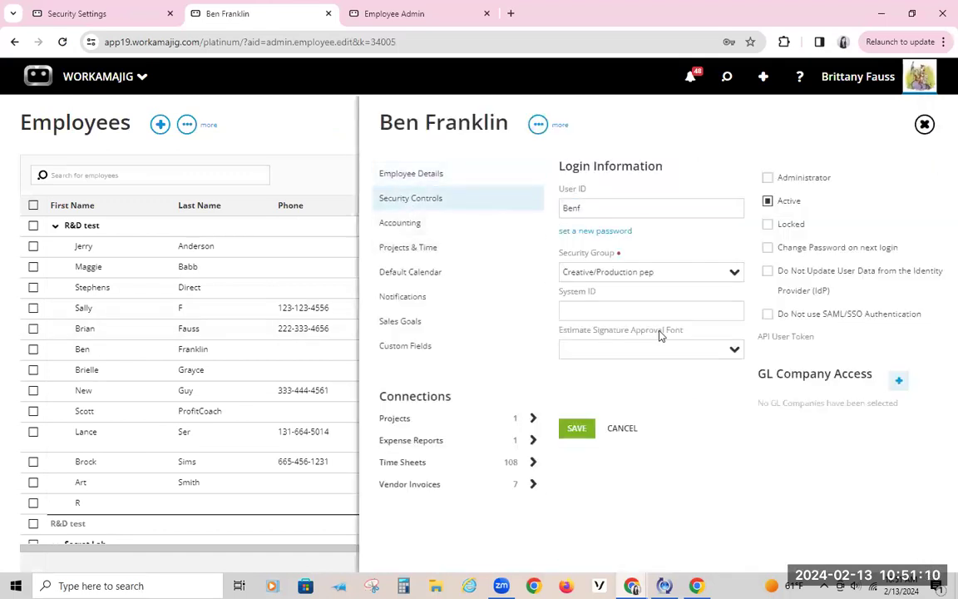
click(400, 249)
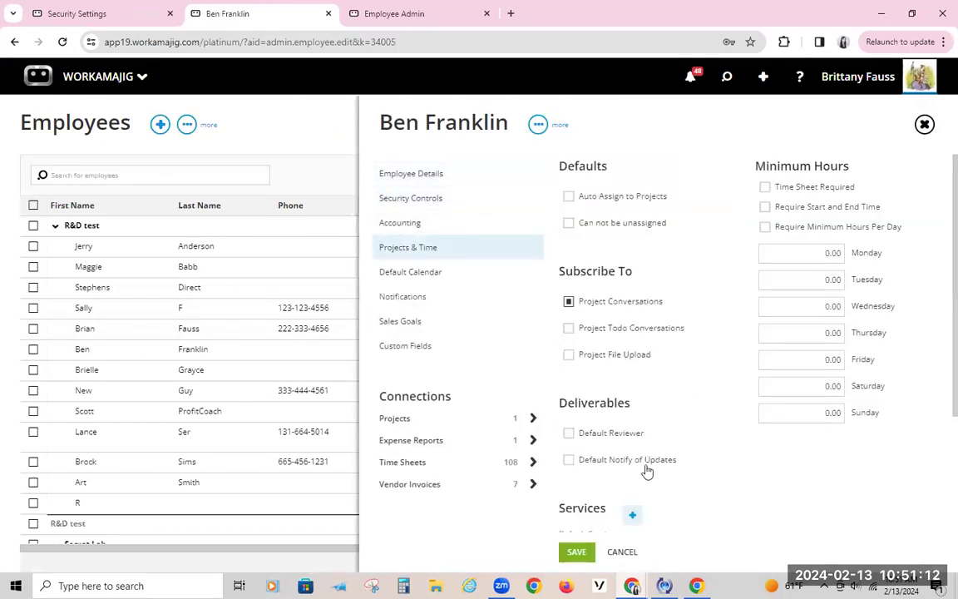
scroll(653, 441, down, 2)
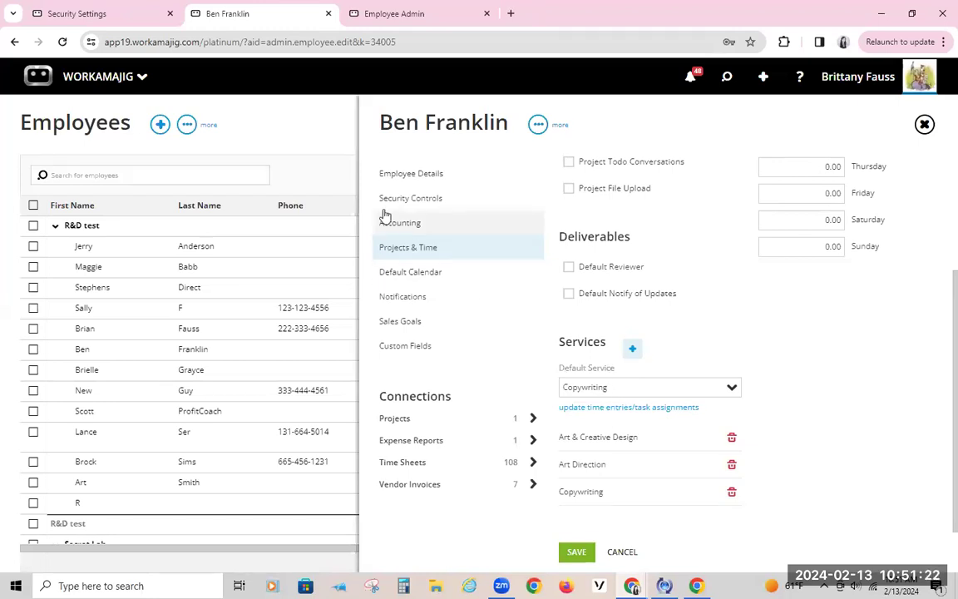
click(289, 124)
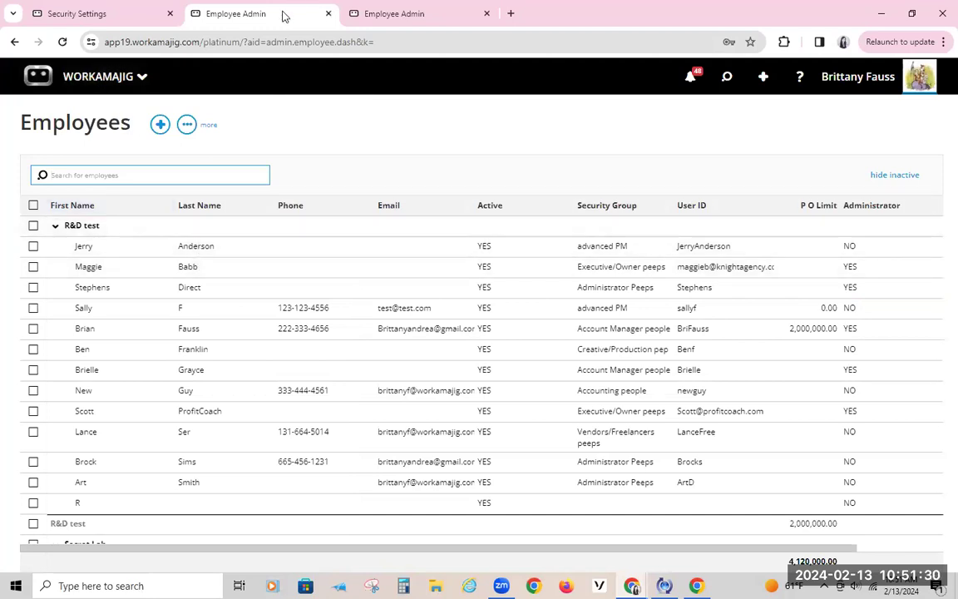
Open the Security Settings and collapse the WMJ Desktop, System Administration, Project Requests, Change Requests and Contact Management rights
click(86, 81)
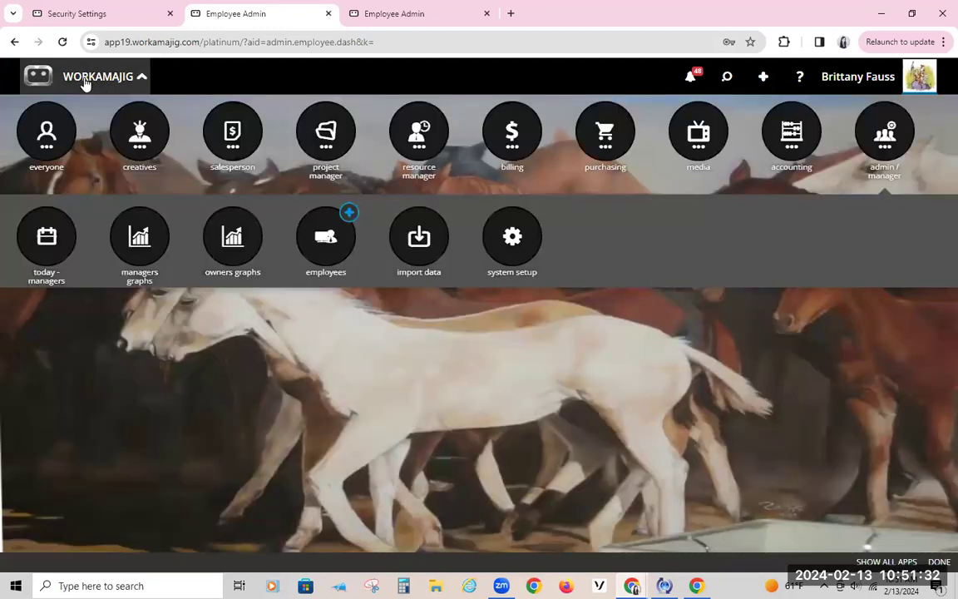
click(509, 236)
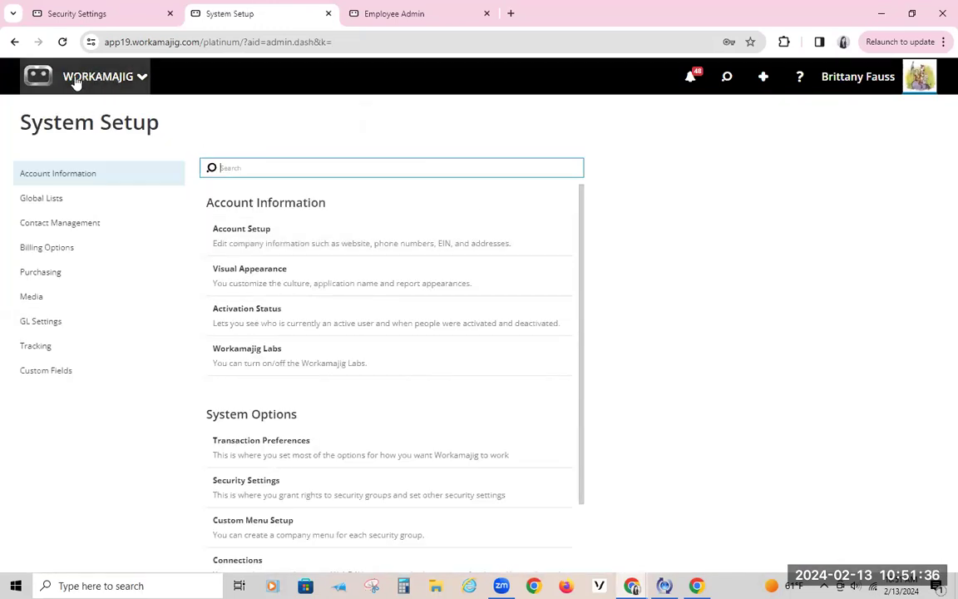
click(277, 498)
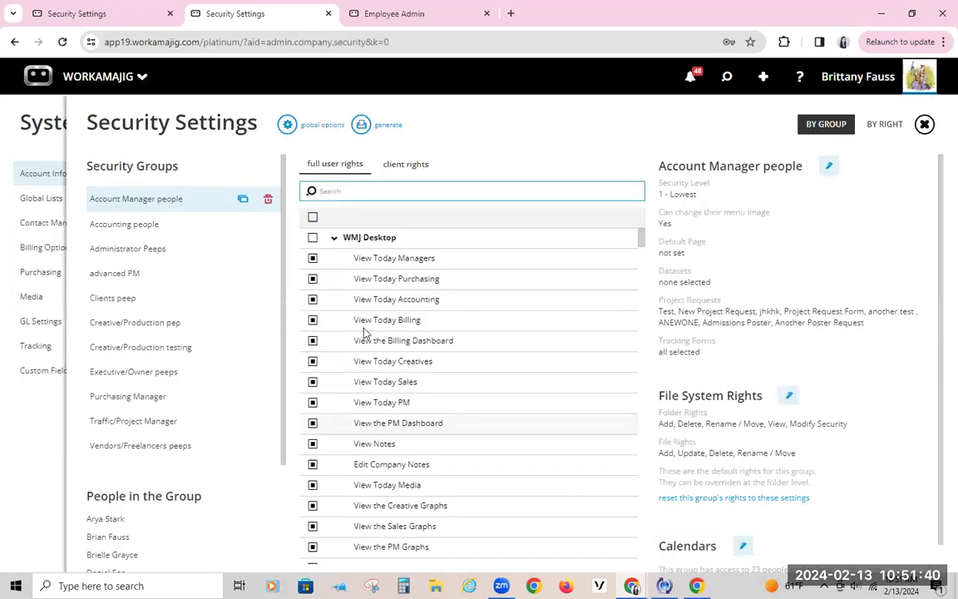
click(333, 240)
click(334, 261)
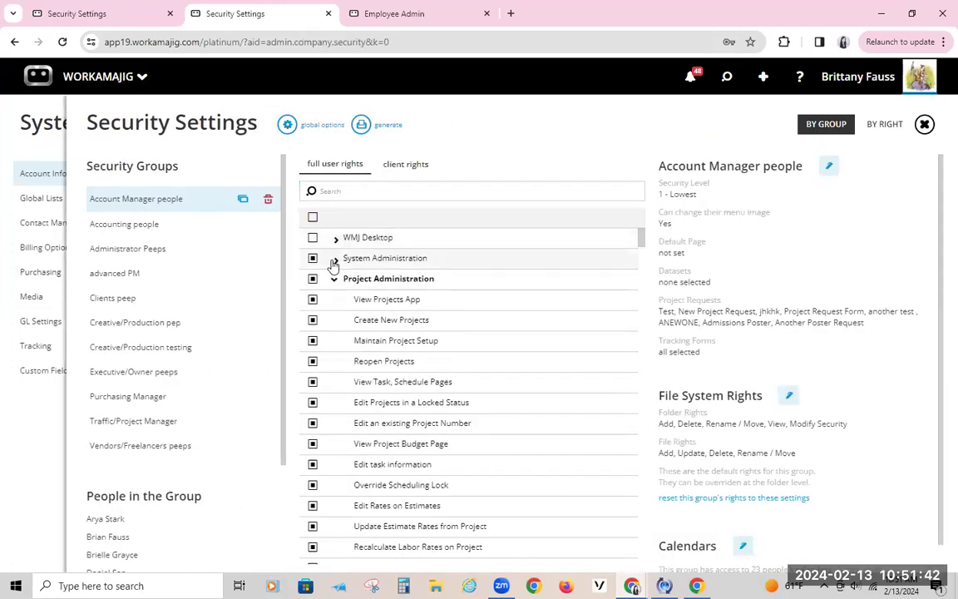
scroll(353, 280, down, 5)
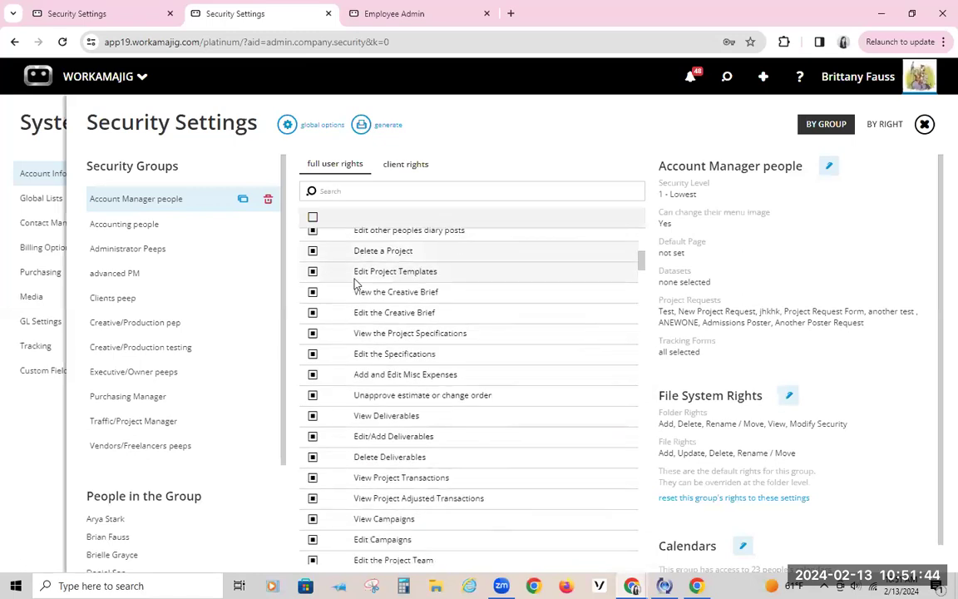
scroll(354, 283, down, 5)
scroll(339, 291, down, 5)
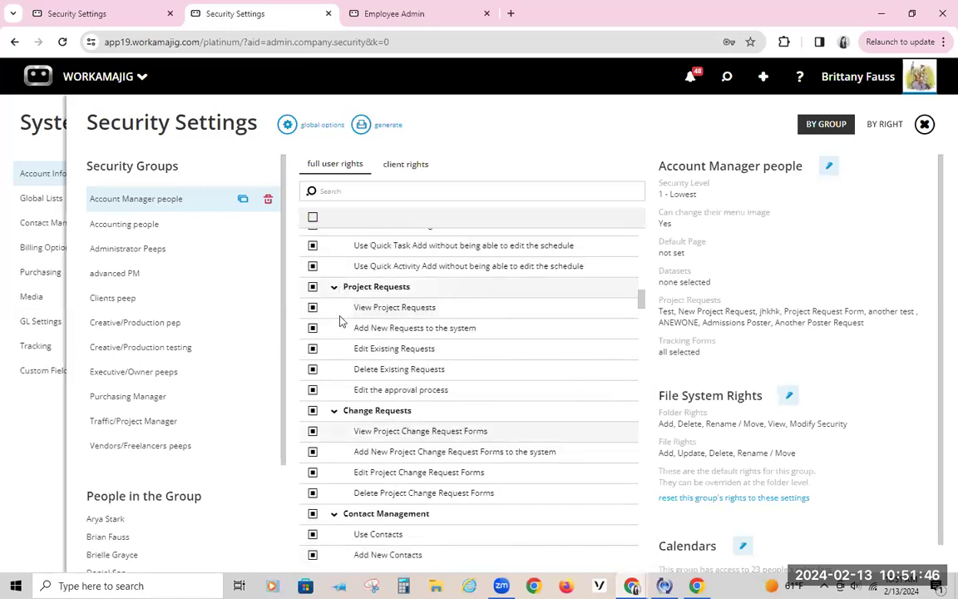
click(333, 286)
click(336, 307)
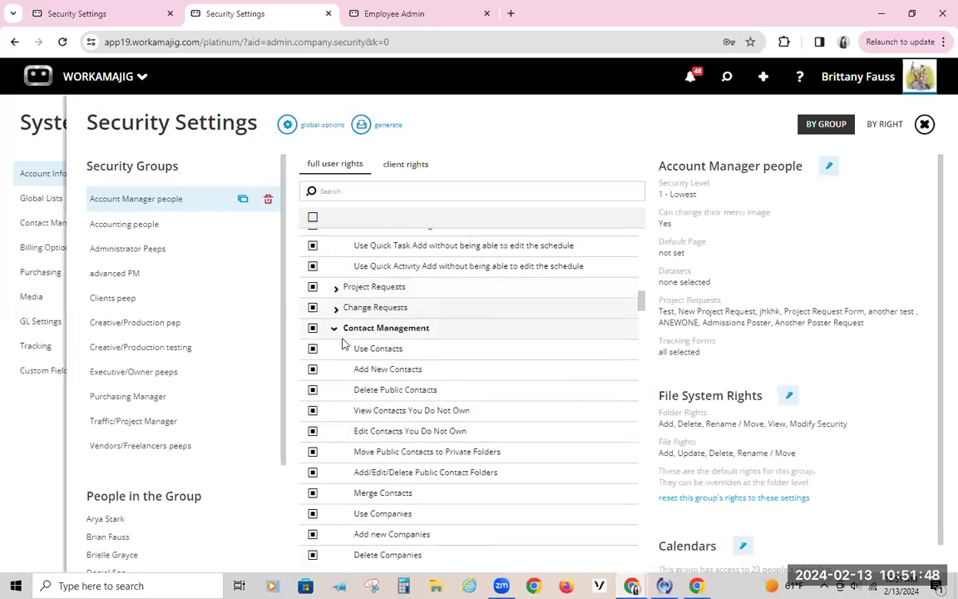
click(354, 328)
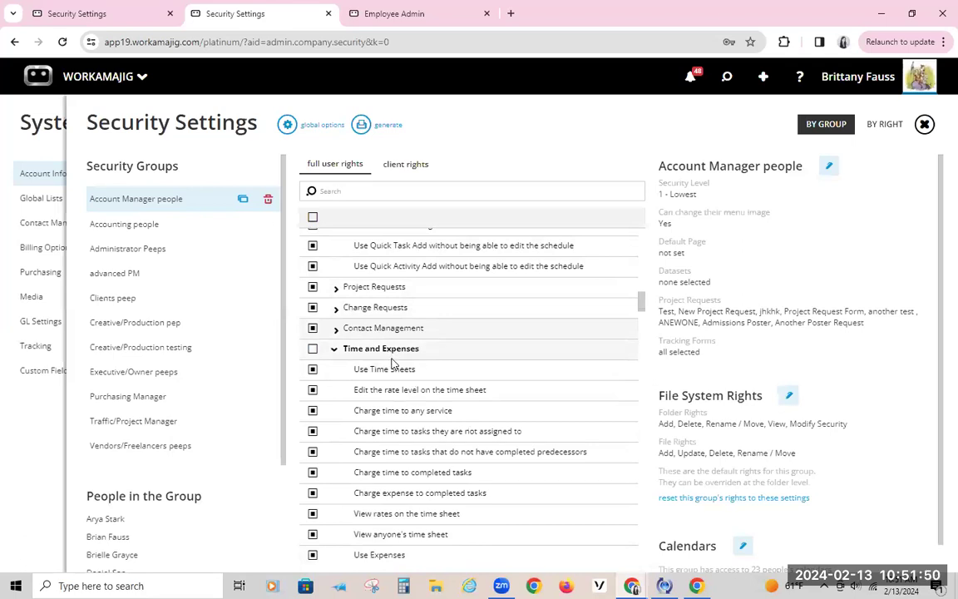
Select the Creative/Production pep group and examine its Project Administration rights and its Time and Expenses rights
scroll(392, 363, up, 10)
click(151, 328)
scroll(396, 341, up, 10)
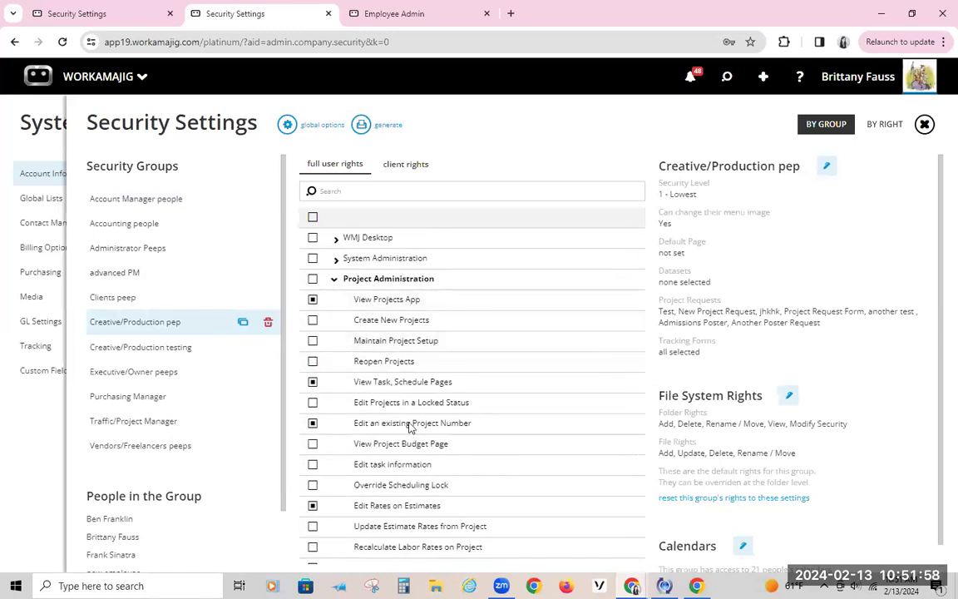
scroll(417, 435, down, 6)
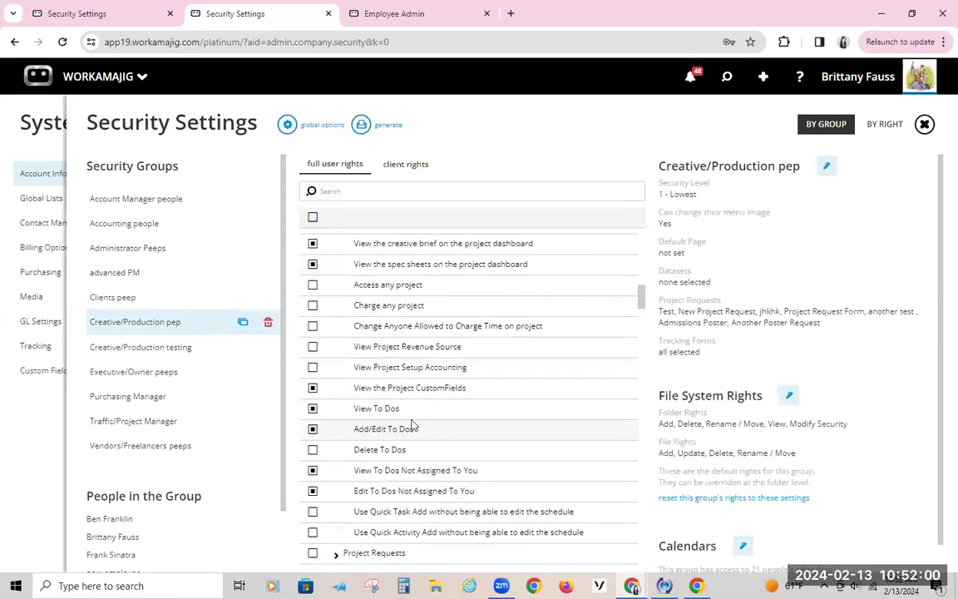
scroll(414, 426, up, 6)
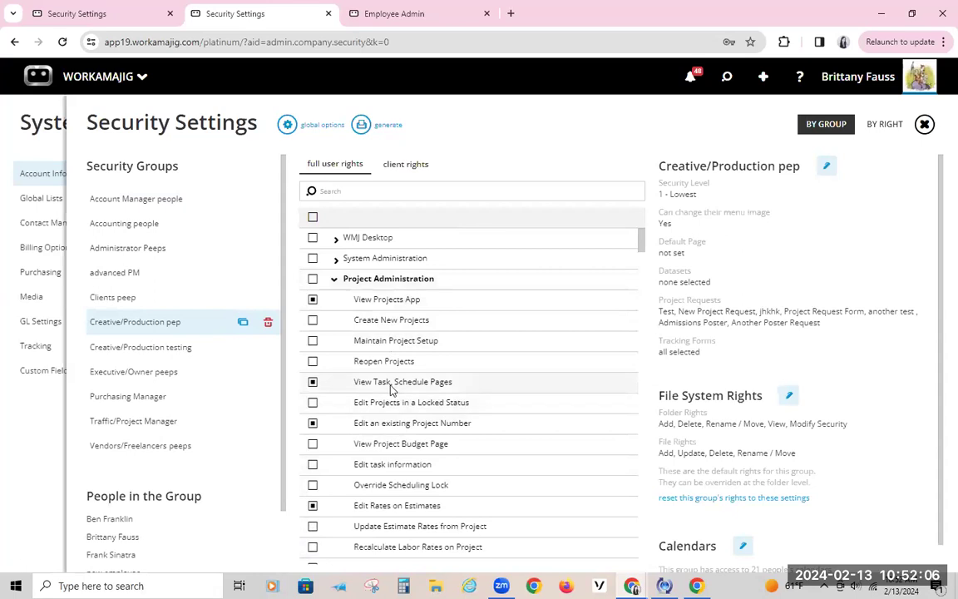
scroll(391, 390, down, 3)
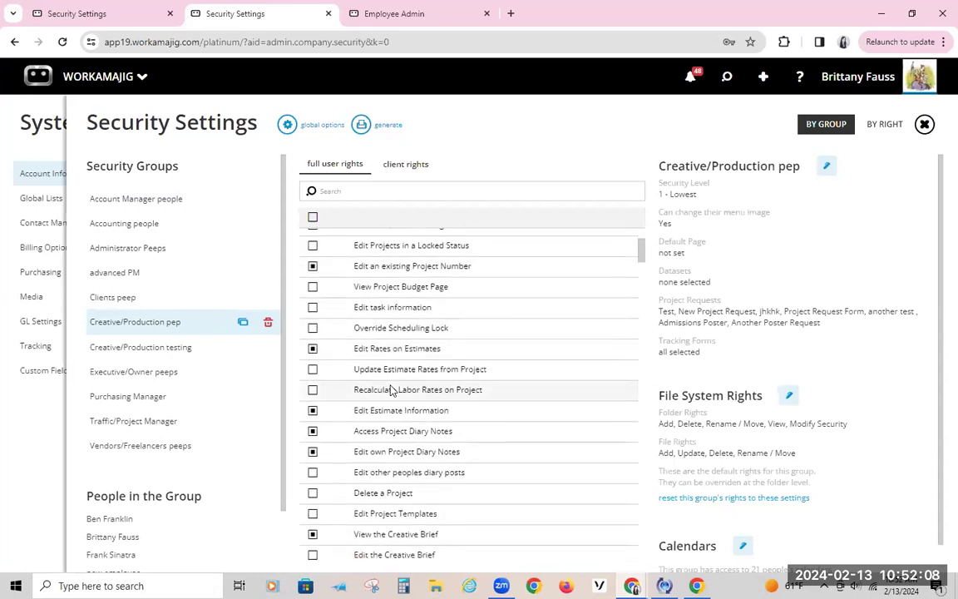
scroll(391, 389, down, 5)
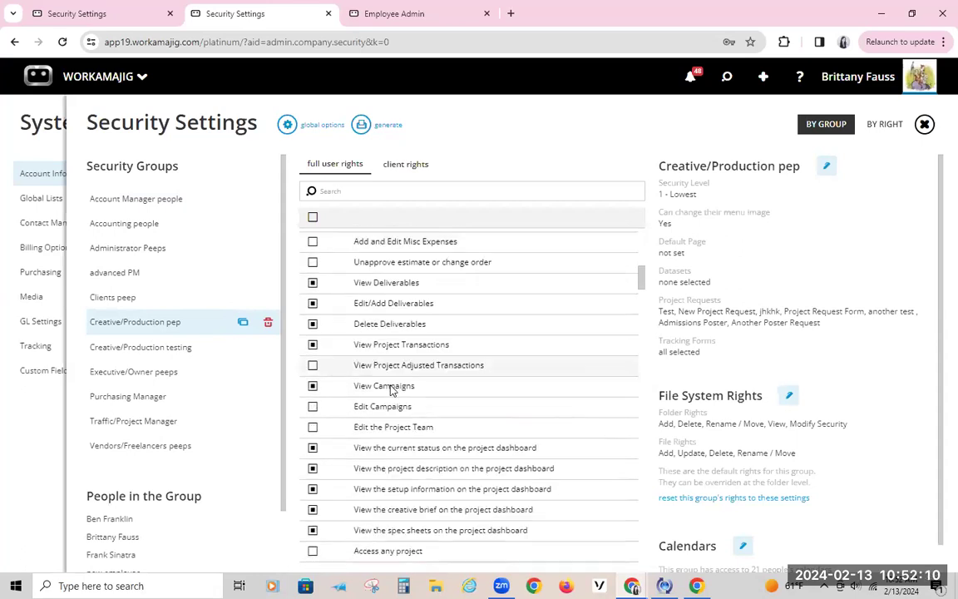
scroll(391, 389, down, 1)
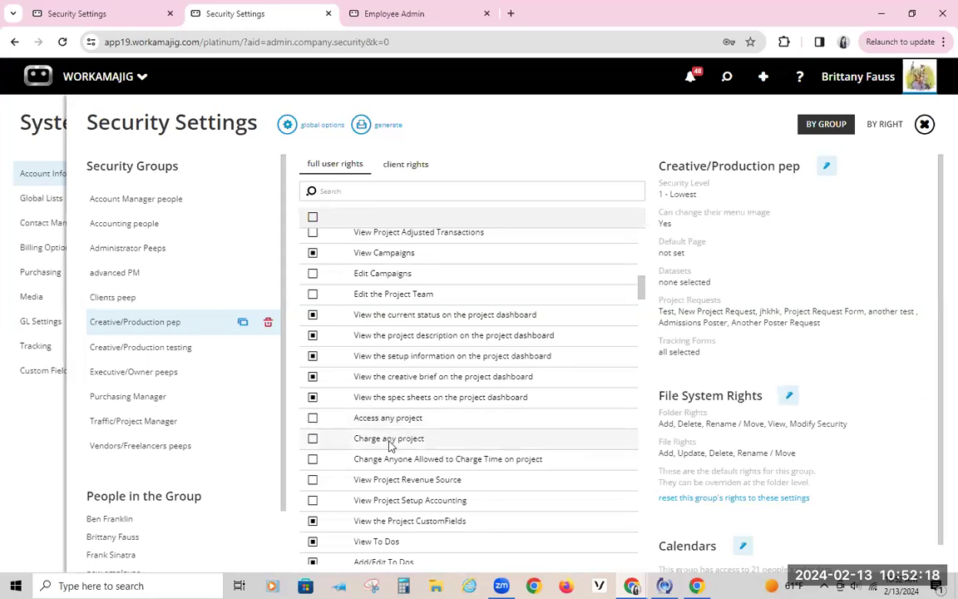
scroll(400, 445, down, 2)
scroll(399, 448, down, 5)
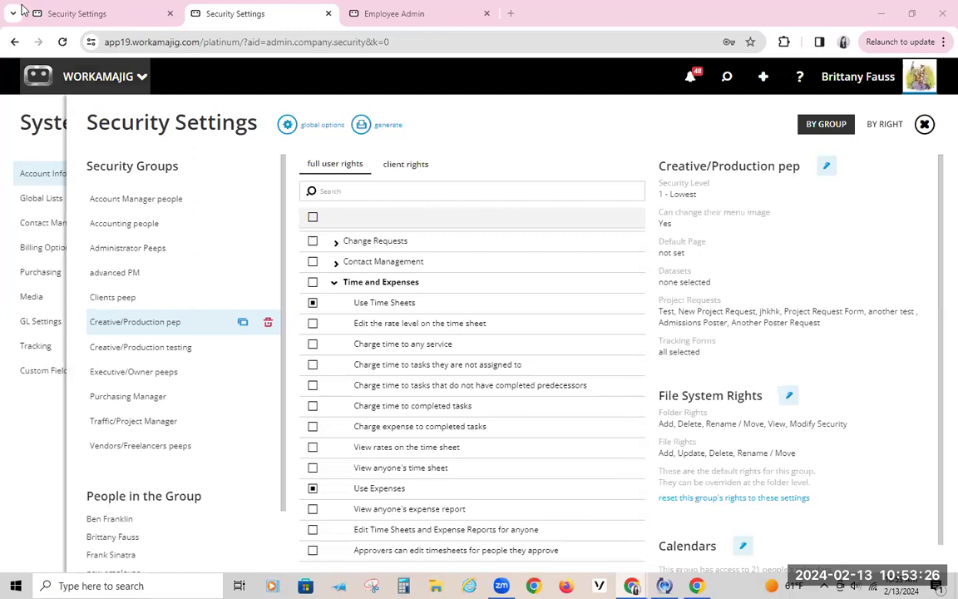
Switch to the employee's Today page and set its date to Monday, February 12, 2024
mouse_move(79, 12)
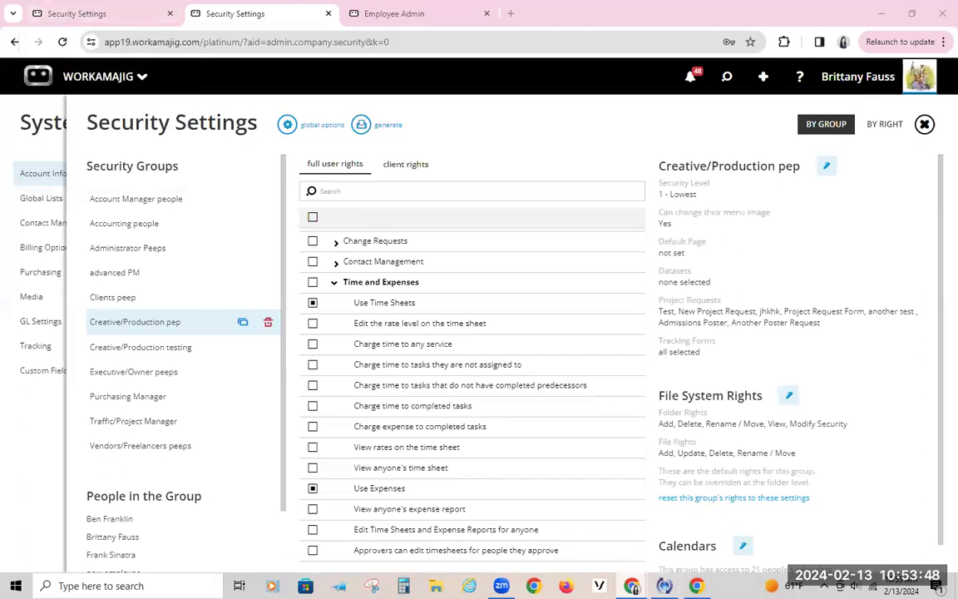
mouse_move(632, 586)
click(680, 534)
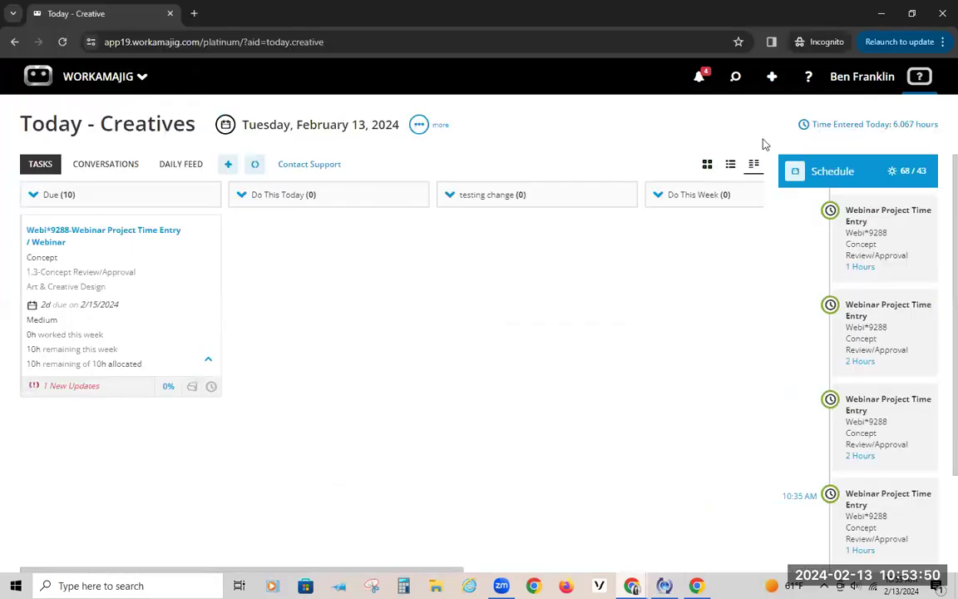
drag(267, 124, 397, 127)
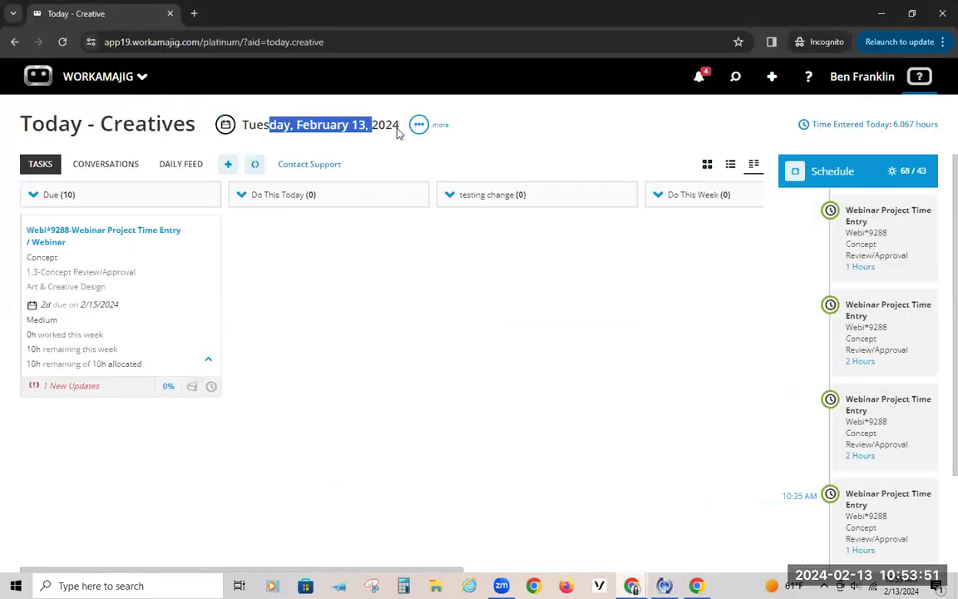
click(387, 301)
click(225, 125)
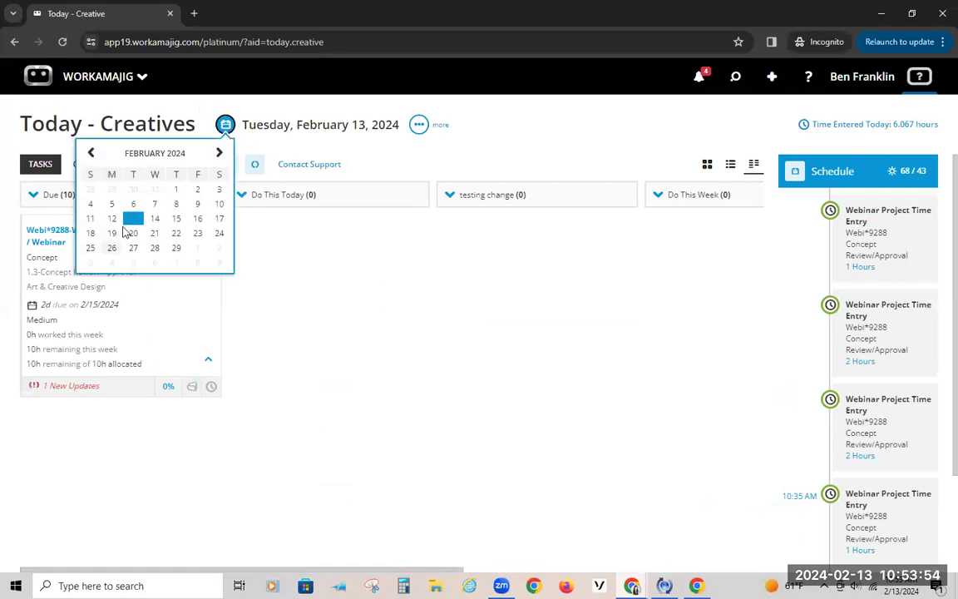
click(111, 218)
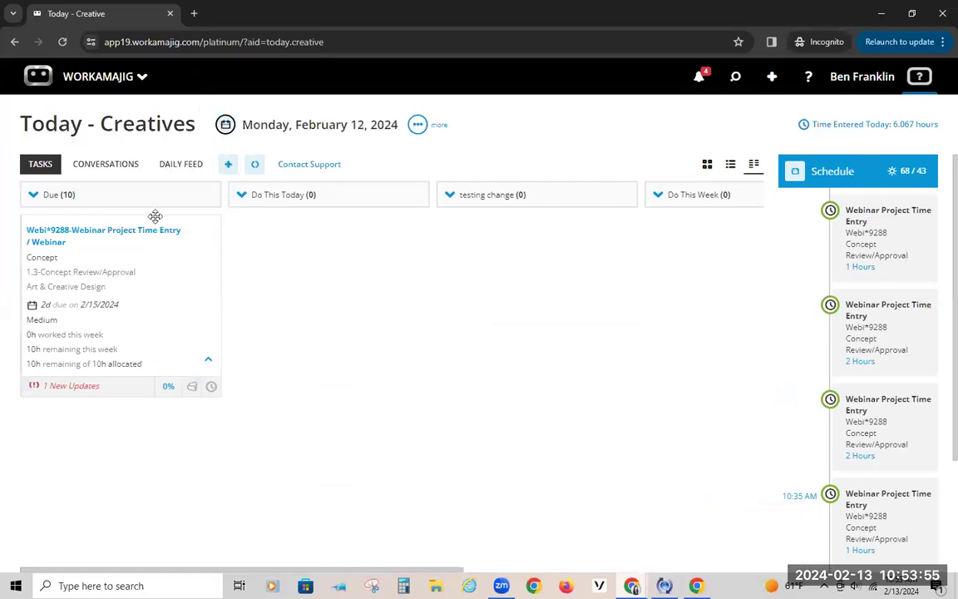
Show the employee's tasks as cards, open a new time entry for task 1.3-Concept Review/Approval, and examine its date
click(706, 164)
click(209, 407)
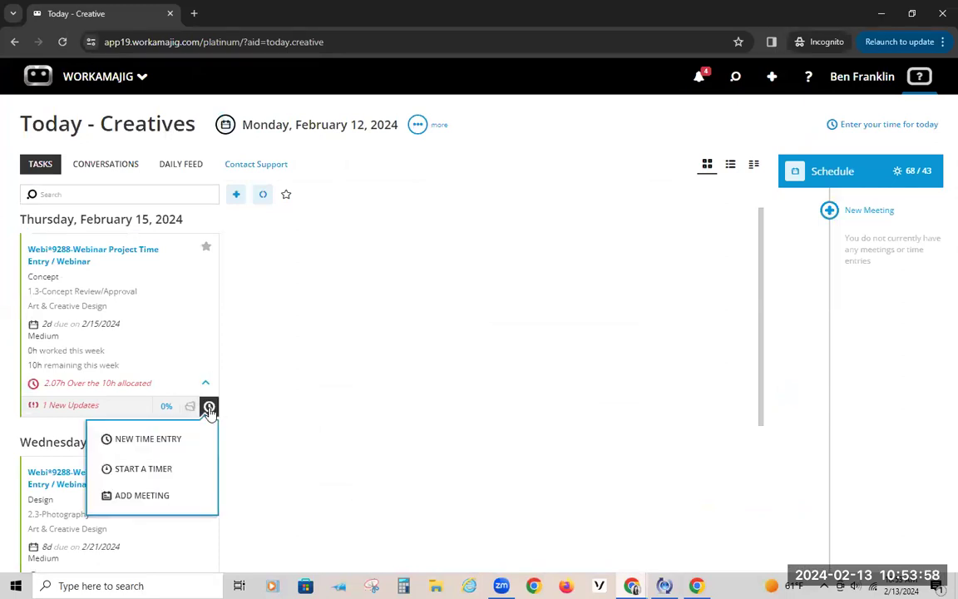
click(160, 441)
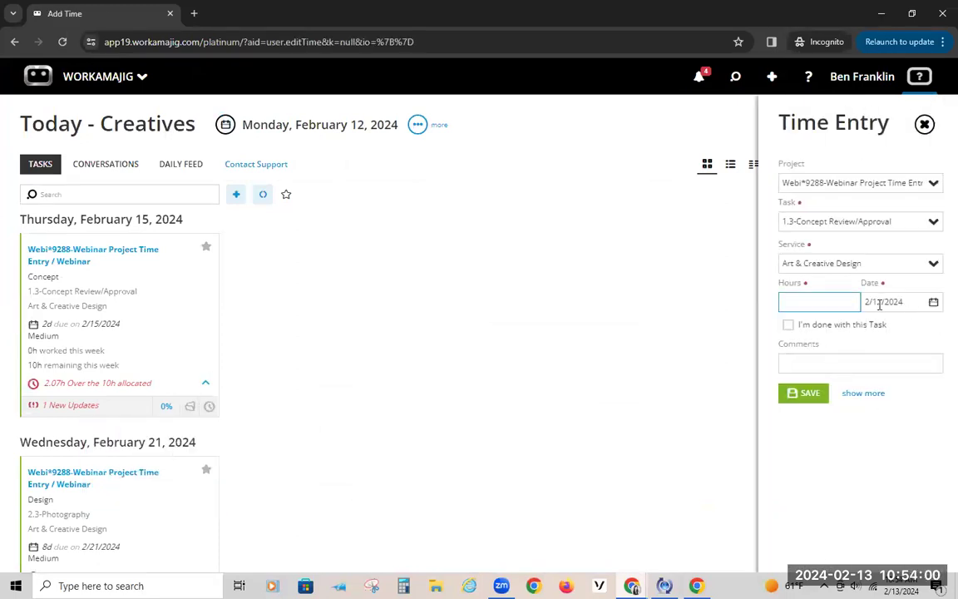
click(879, 303)
drag(905, 302, 859, 308)
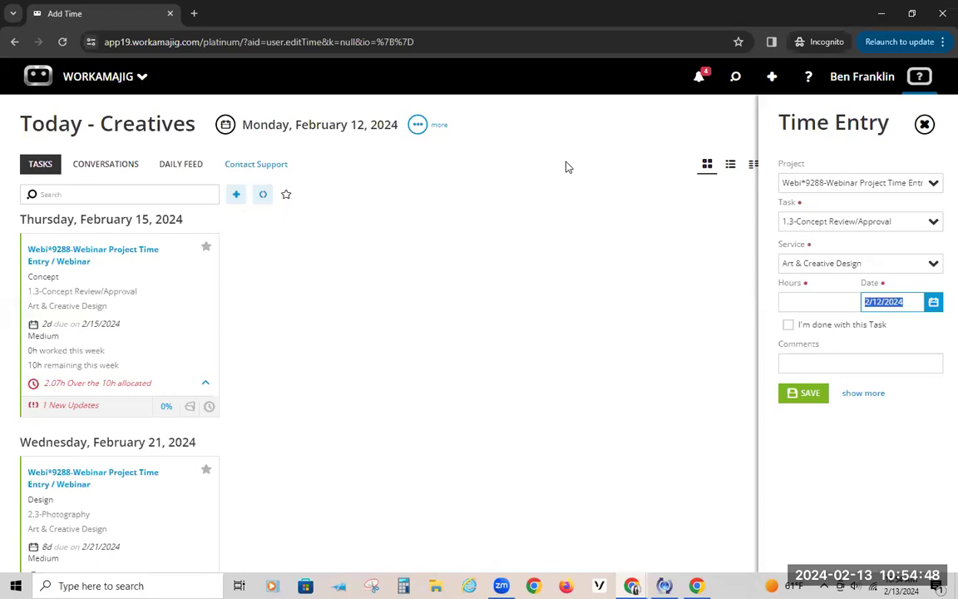
click(435, 319)
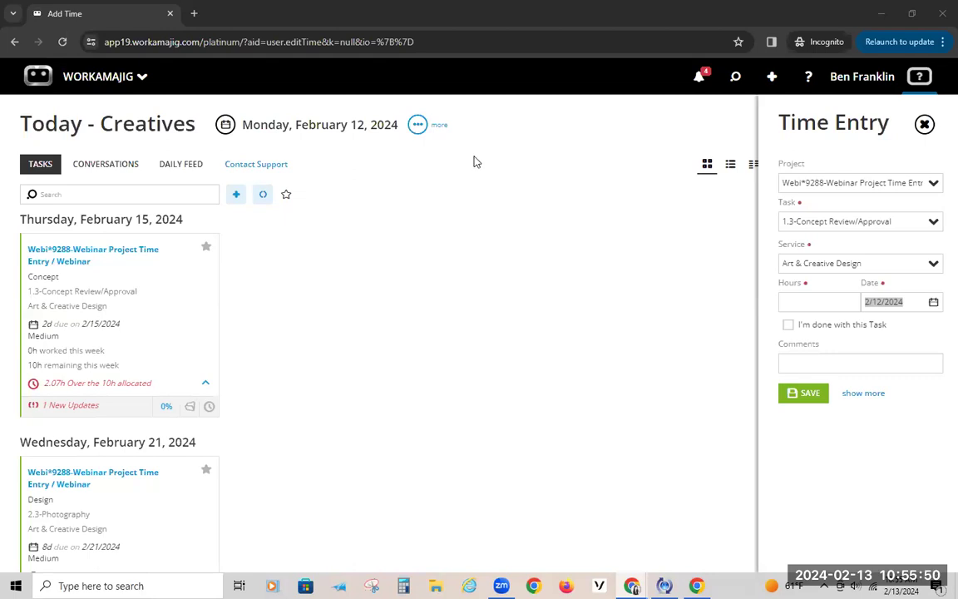
Open support.workamajig.com/hc/en-us in a new browser tab and go to its Webinars library
click(202, 9)
text(support.workamajig.com/hc/en-us)
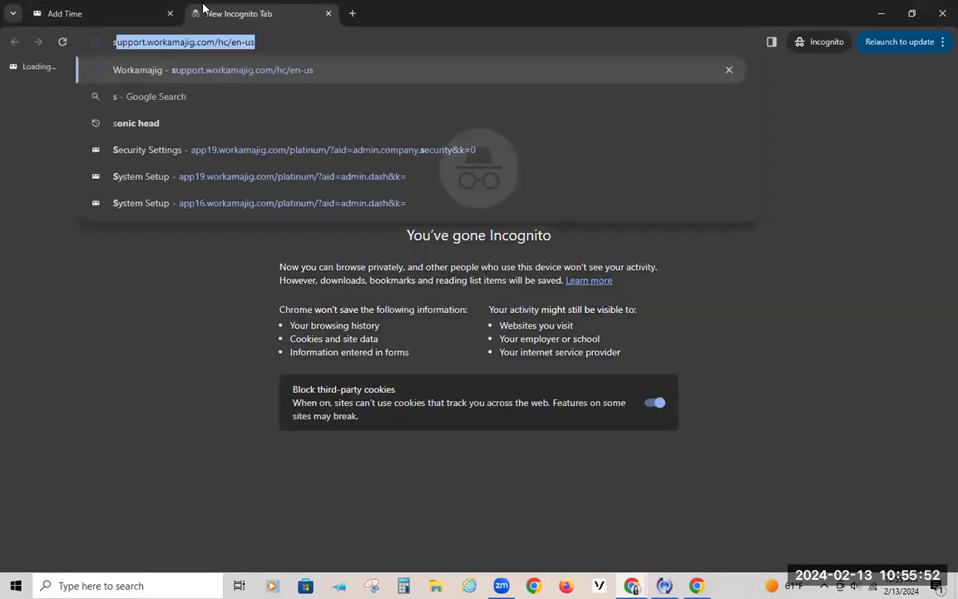
key(Return)
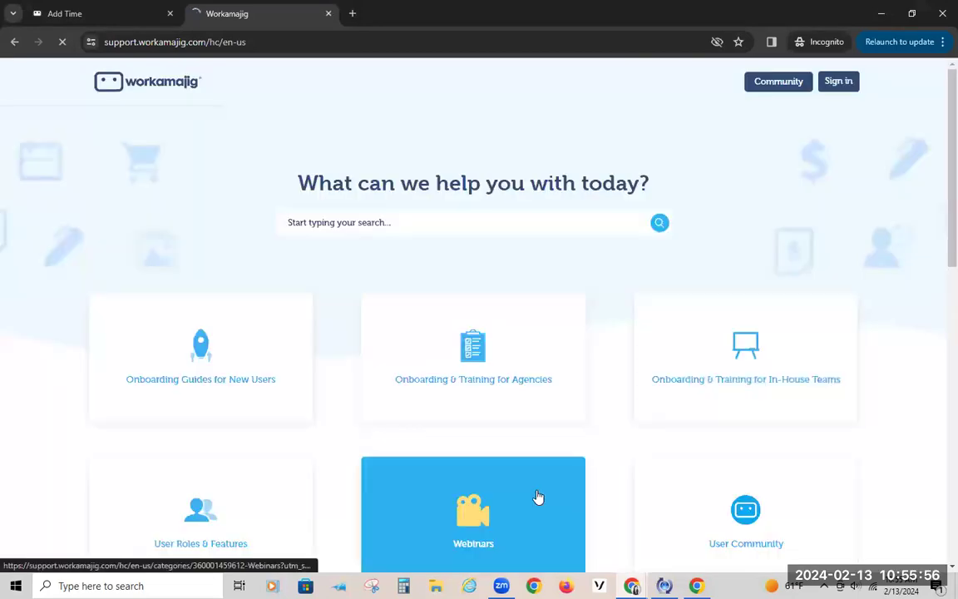
click(541, 498)
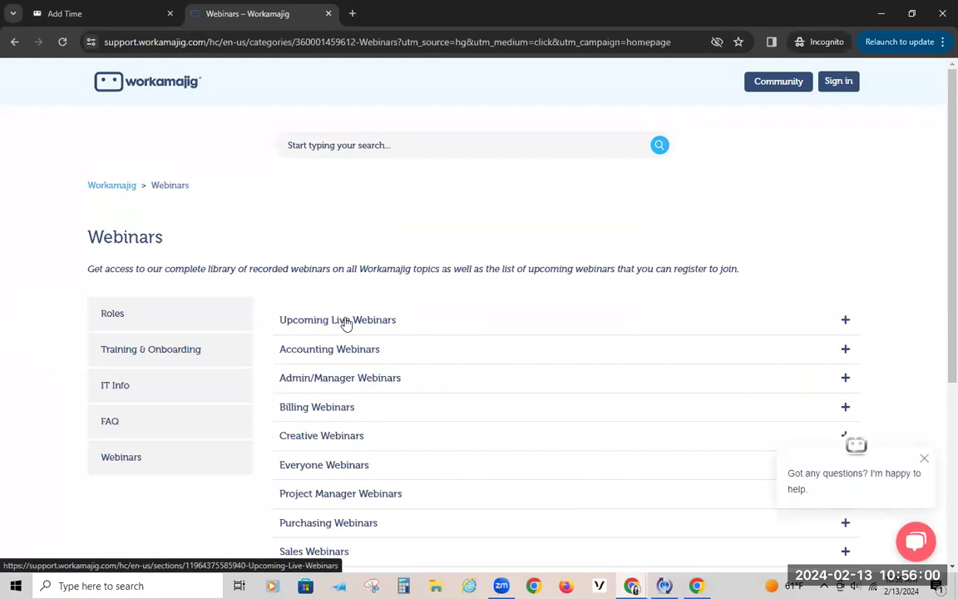
Look through the webinar categories, view the Accounting Webinars list, and return to the Webinars overview
scroll(308, 314, down, 2)
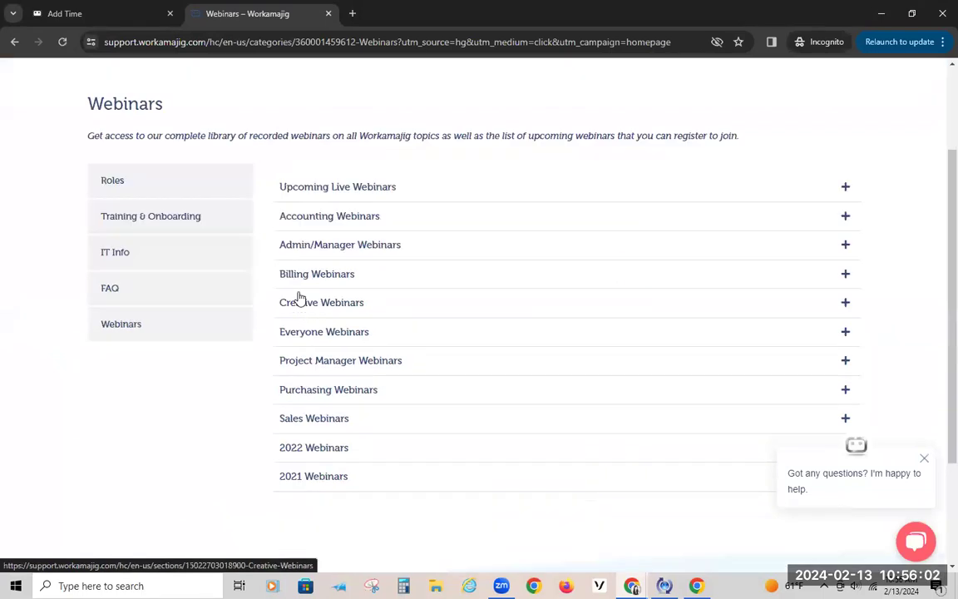
scroll(328, 334, up, 2)
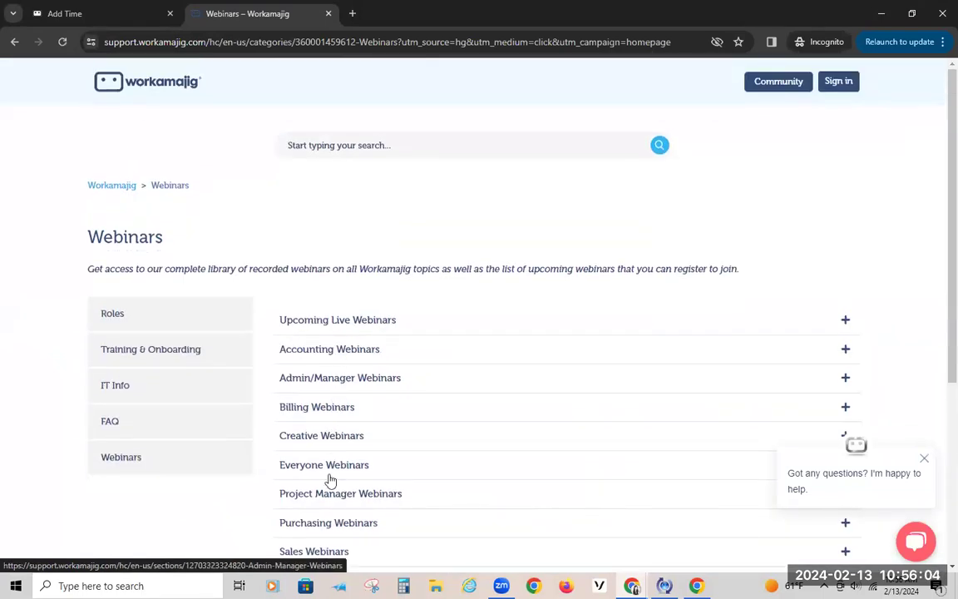
click(318, 355)
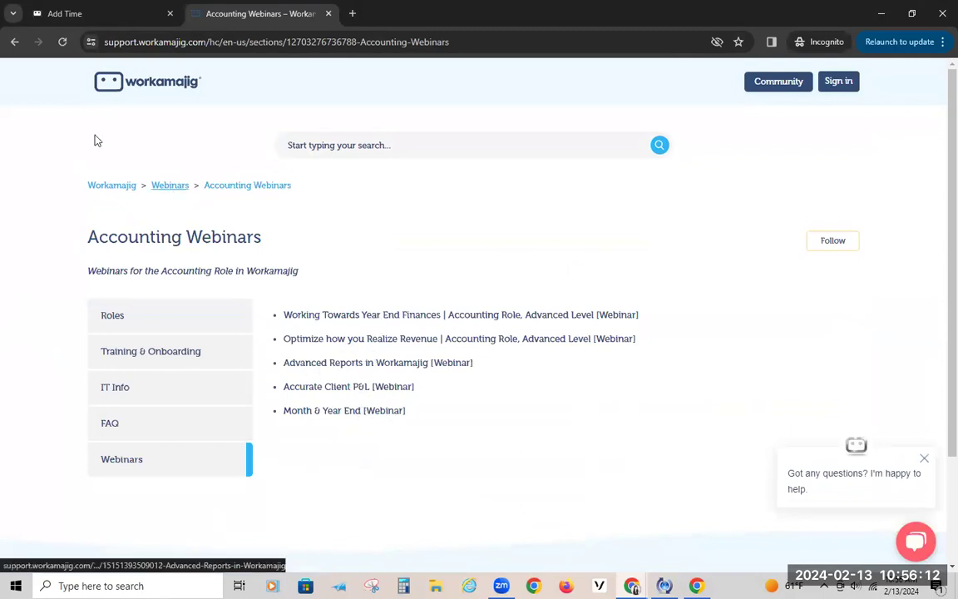
click(12, 41)
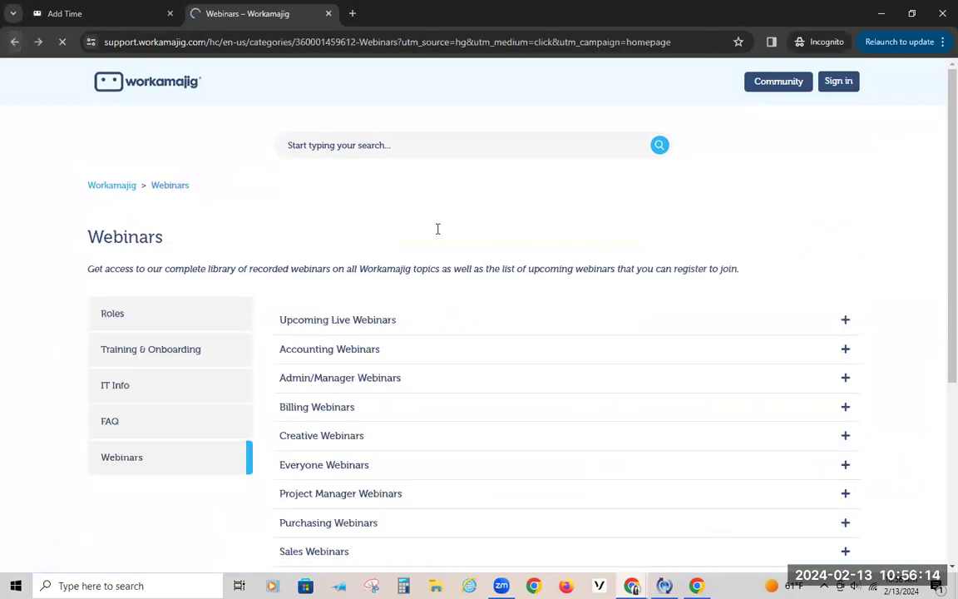